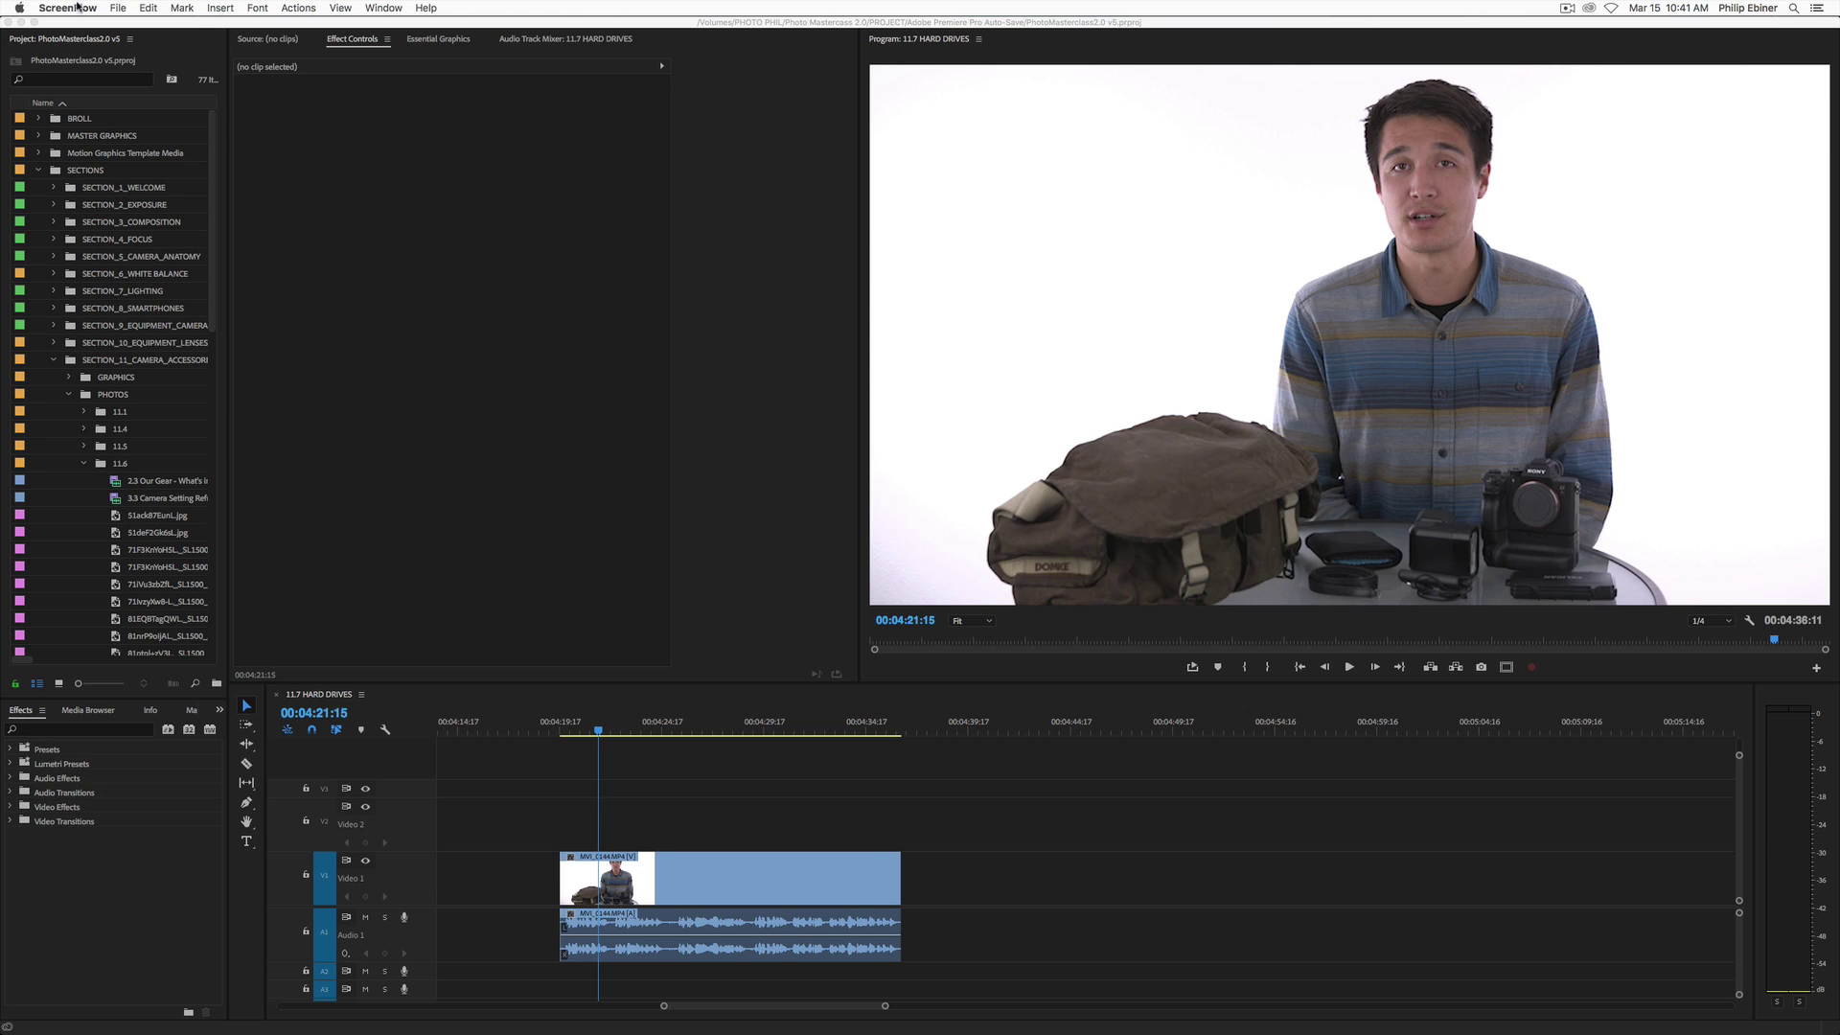
Check the Premiere Pro version in the About dialog, then close it.
{"action": "left_click", "coordinate": [357, 198]}
{"action": "left_click", "coordinate": [60, 8]}
{"action": "left_click", "coordinate": [92, 25]}
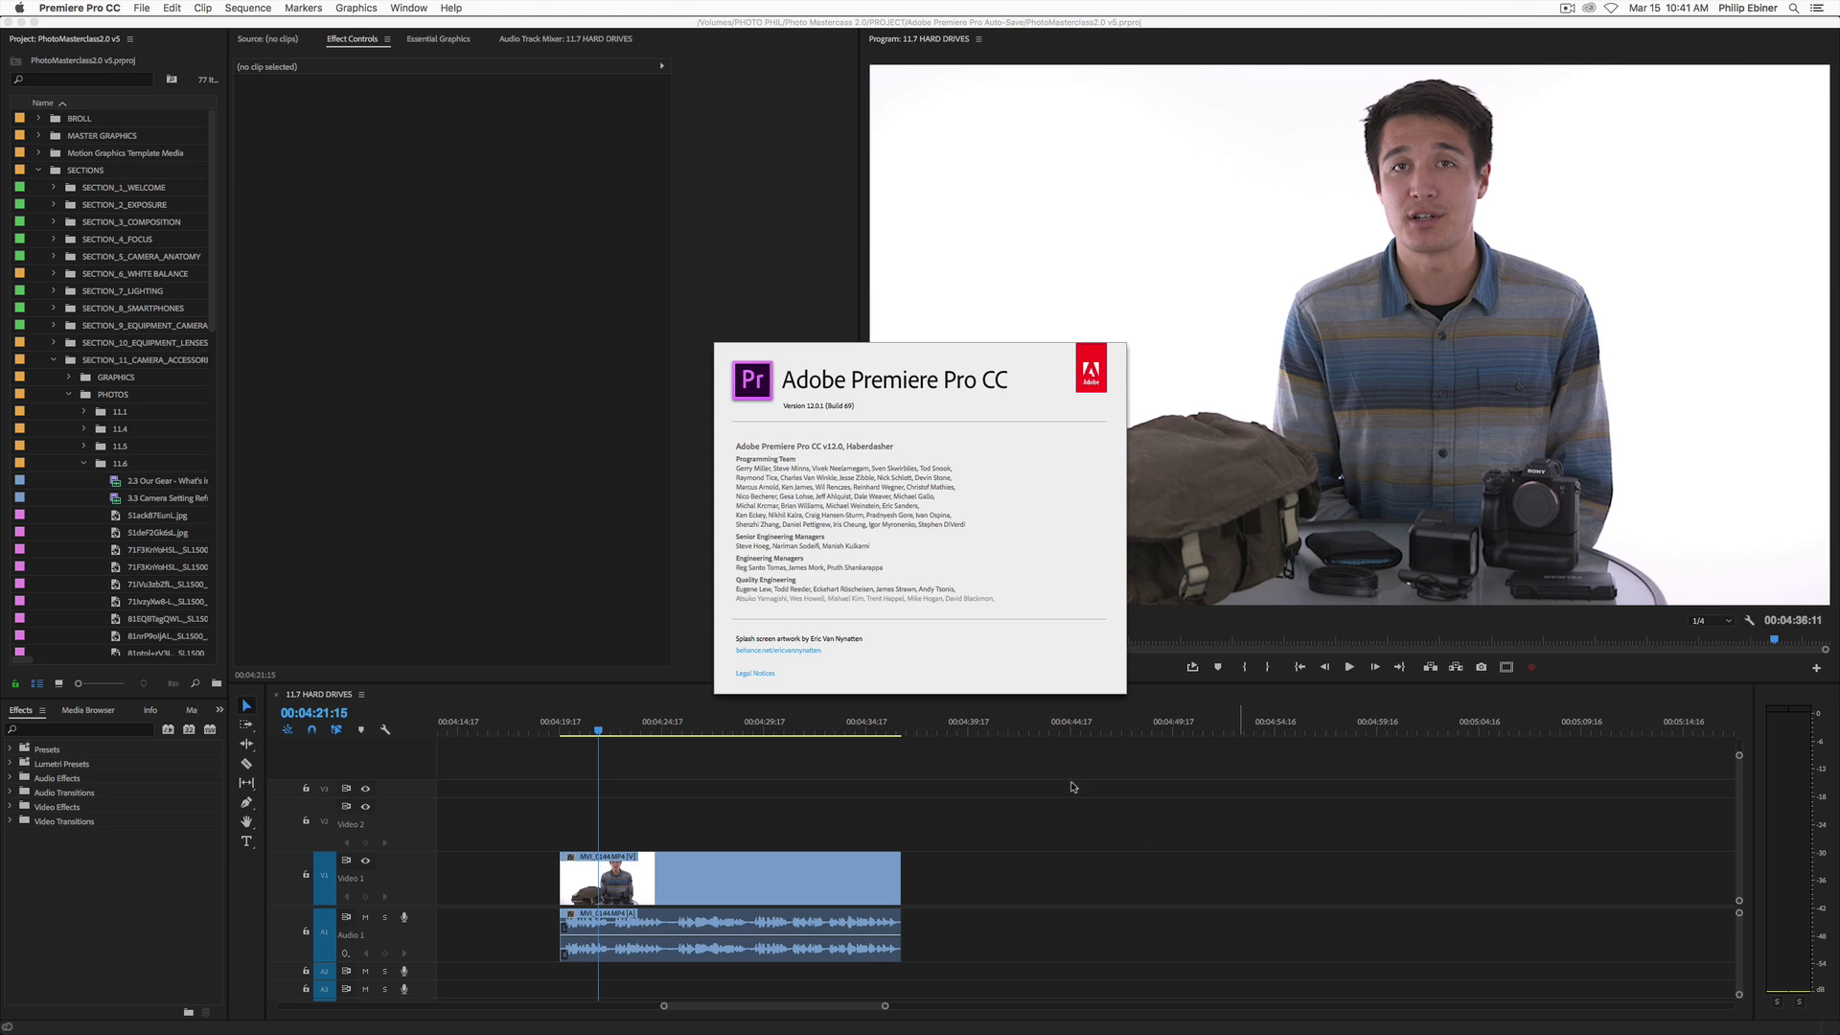
{"action": "left_click", "coordinate": [776, 391]}
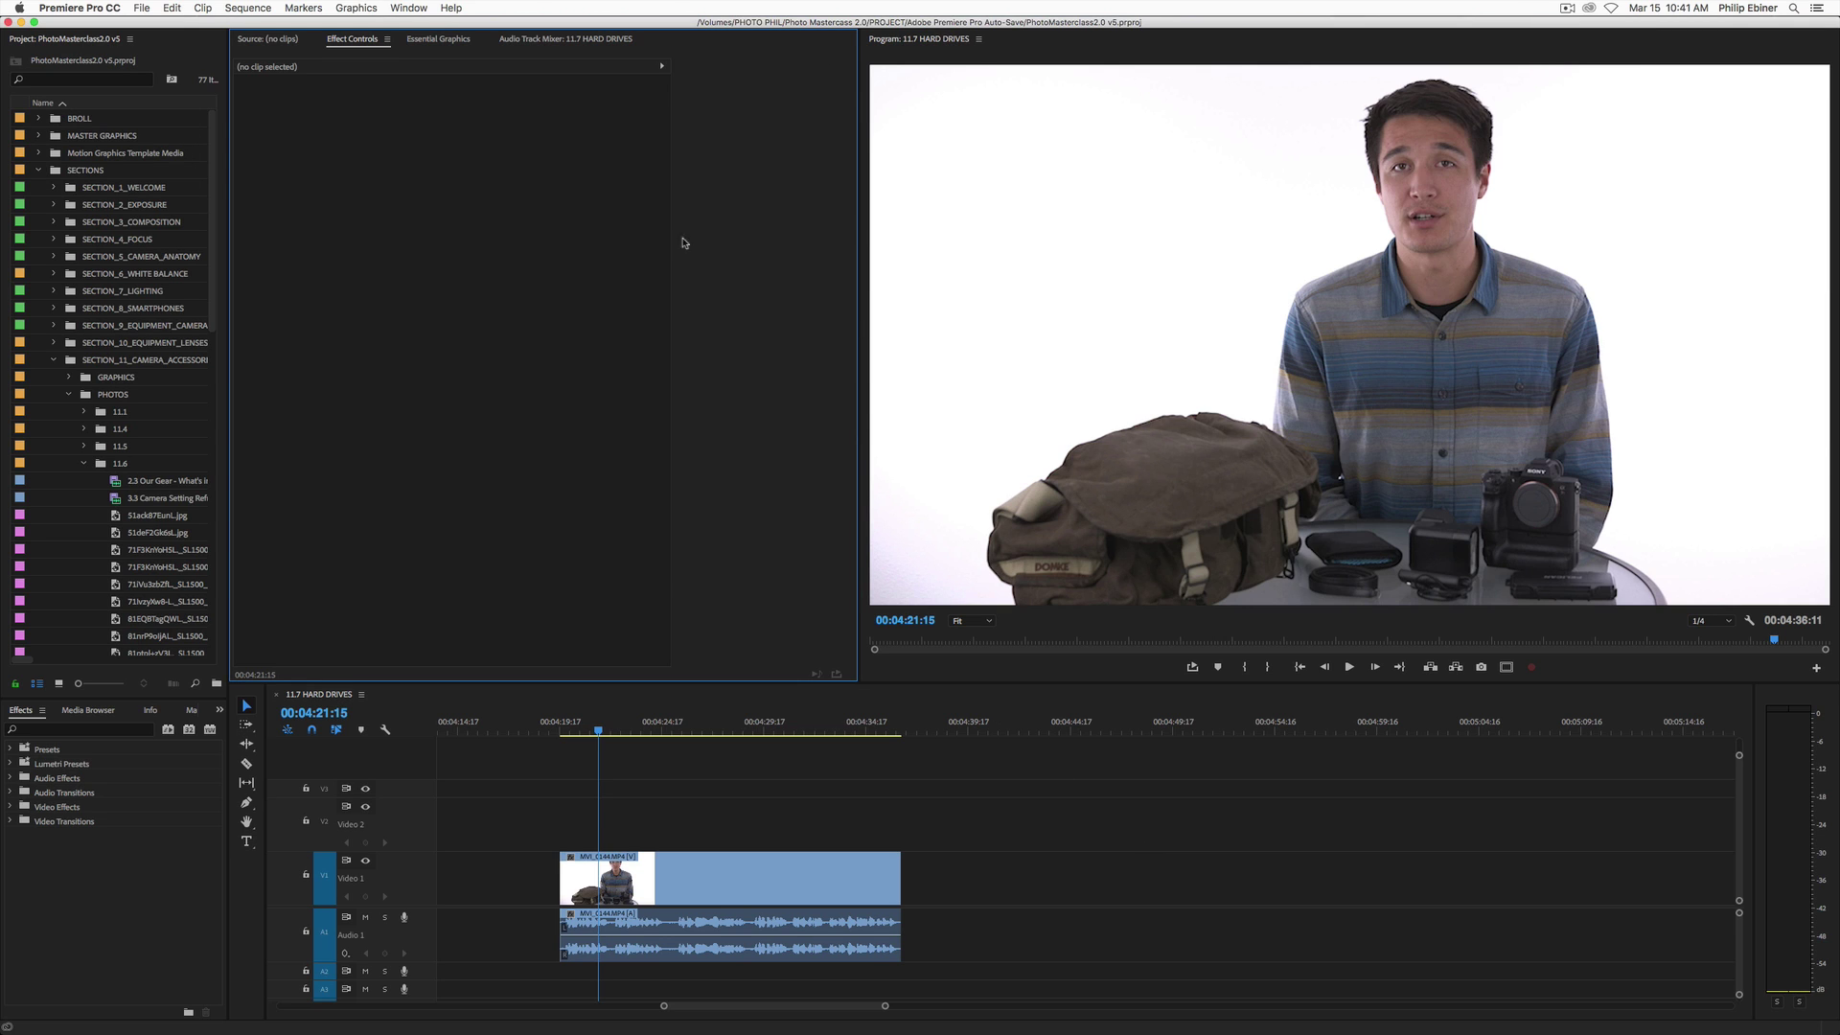
Show the Essential Graphics panel with templates like Basic Lower Third and Enroll Card.
{"action": "left_click", "coordinate": [443, 38]}
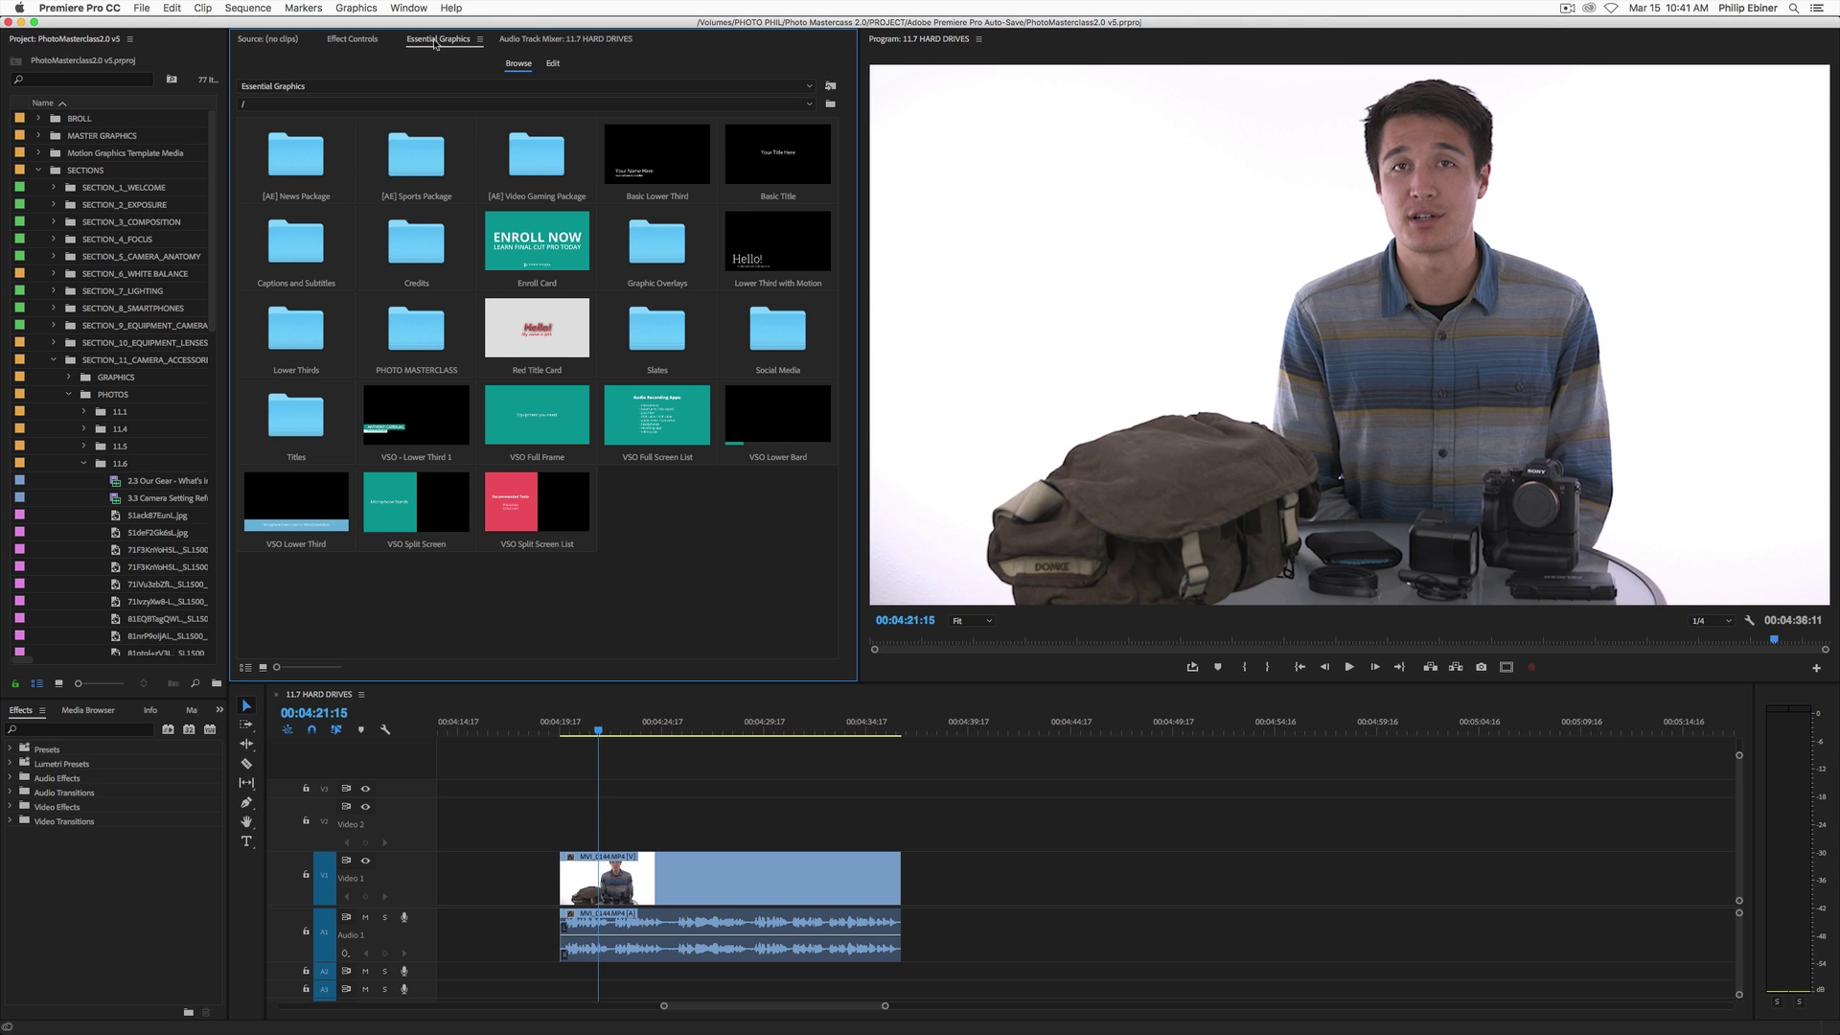
{"action": "left_click", "coordinate": [347, 7]}
{"action": "mouse_move", "coordinate": [404, 5]}
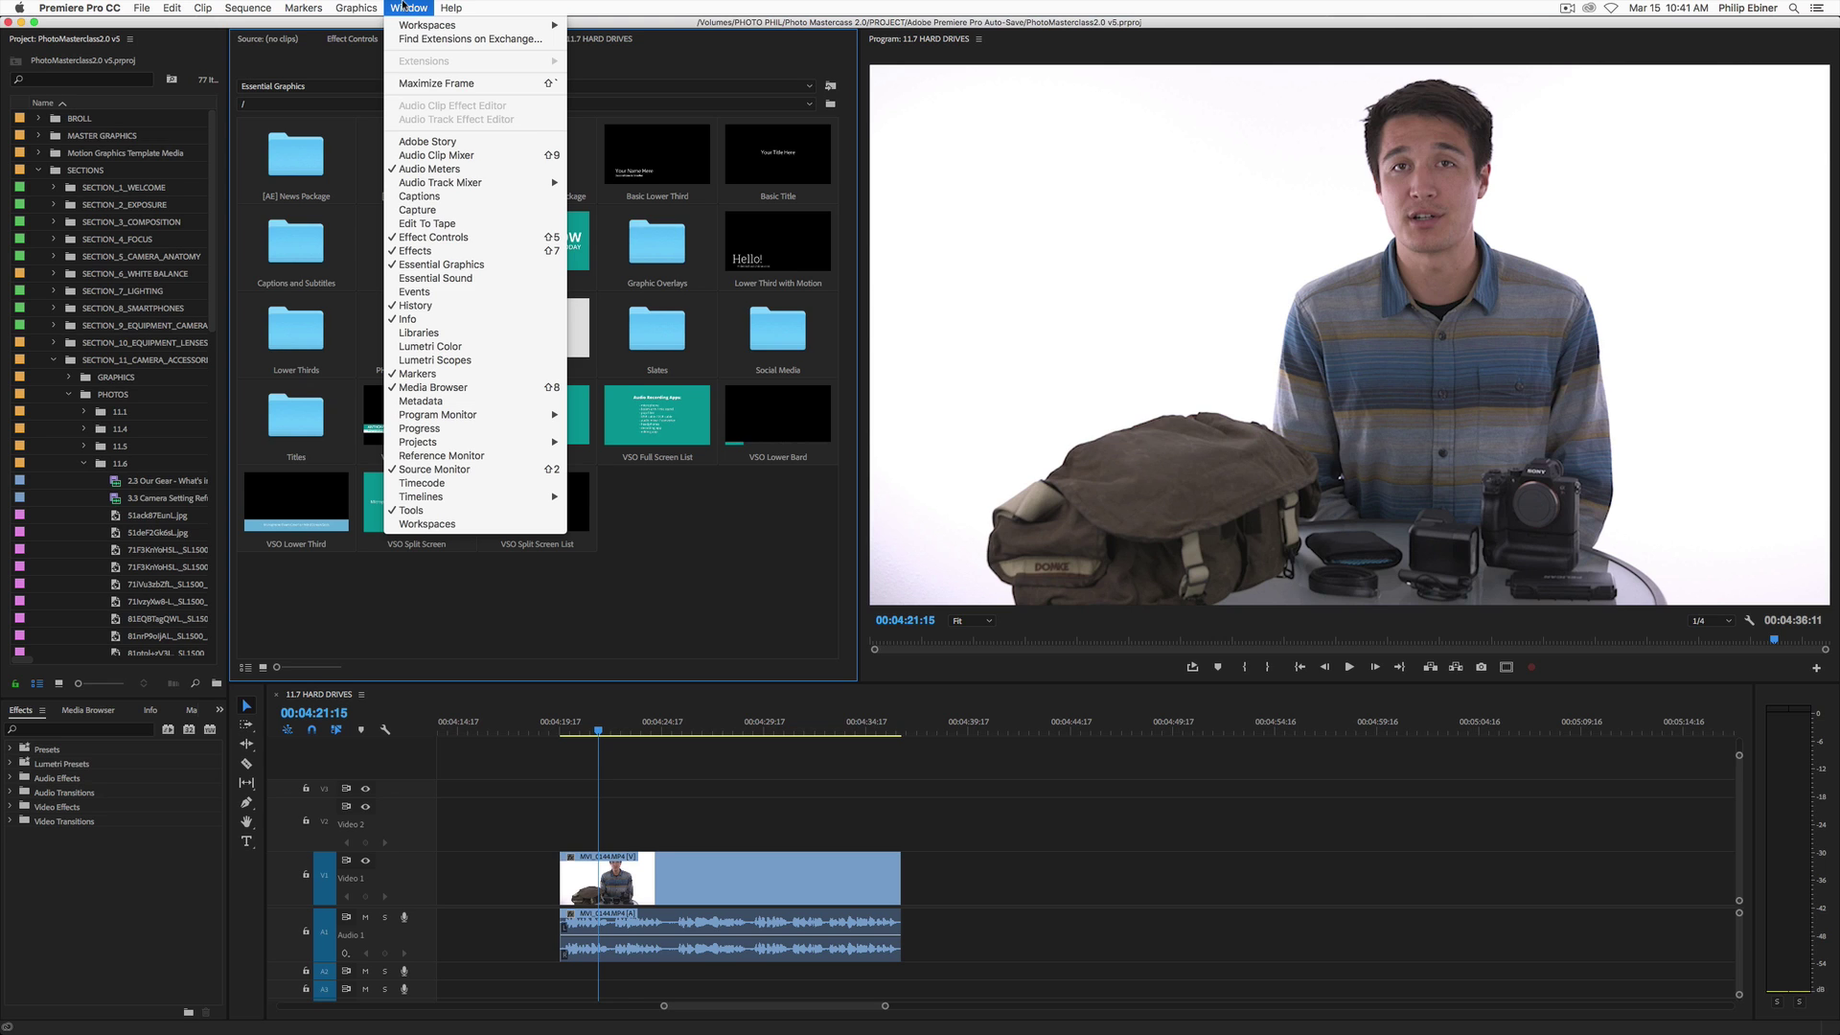
{"action": "left_click", "coordinate": [484, 266]}
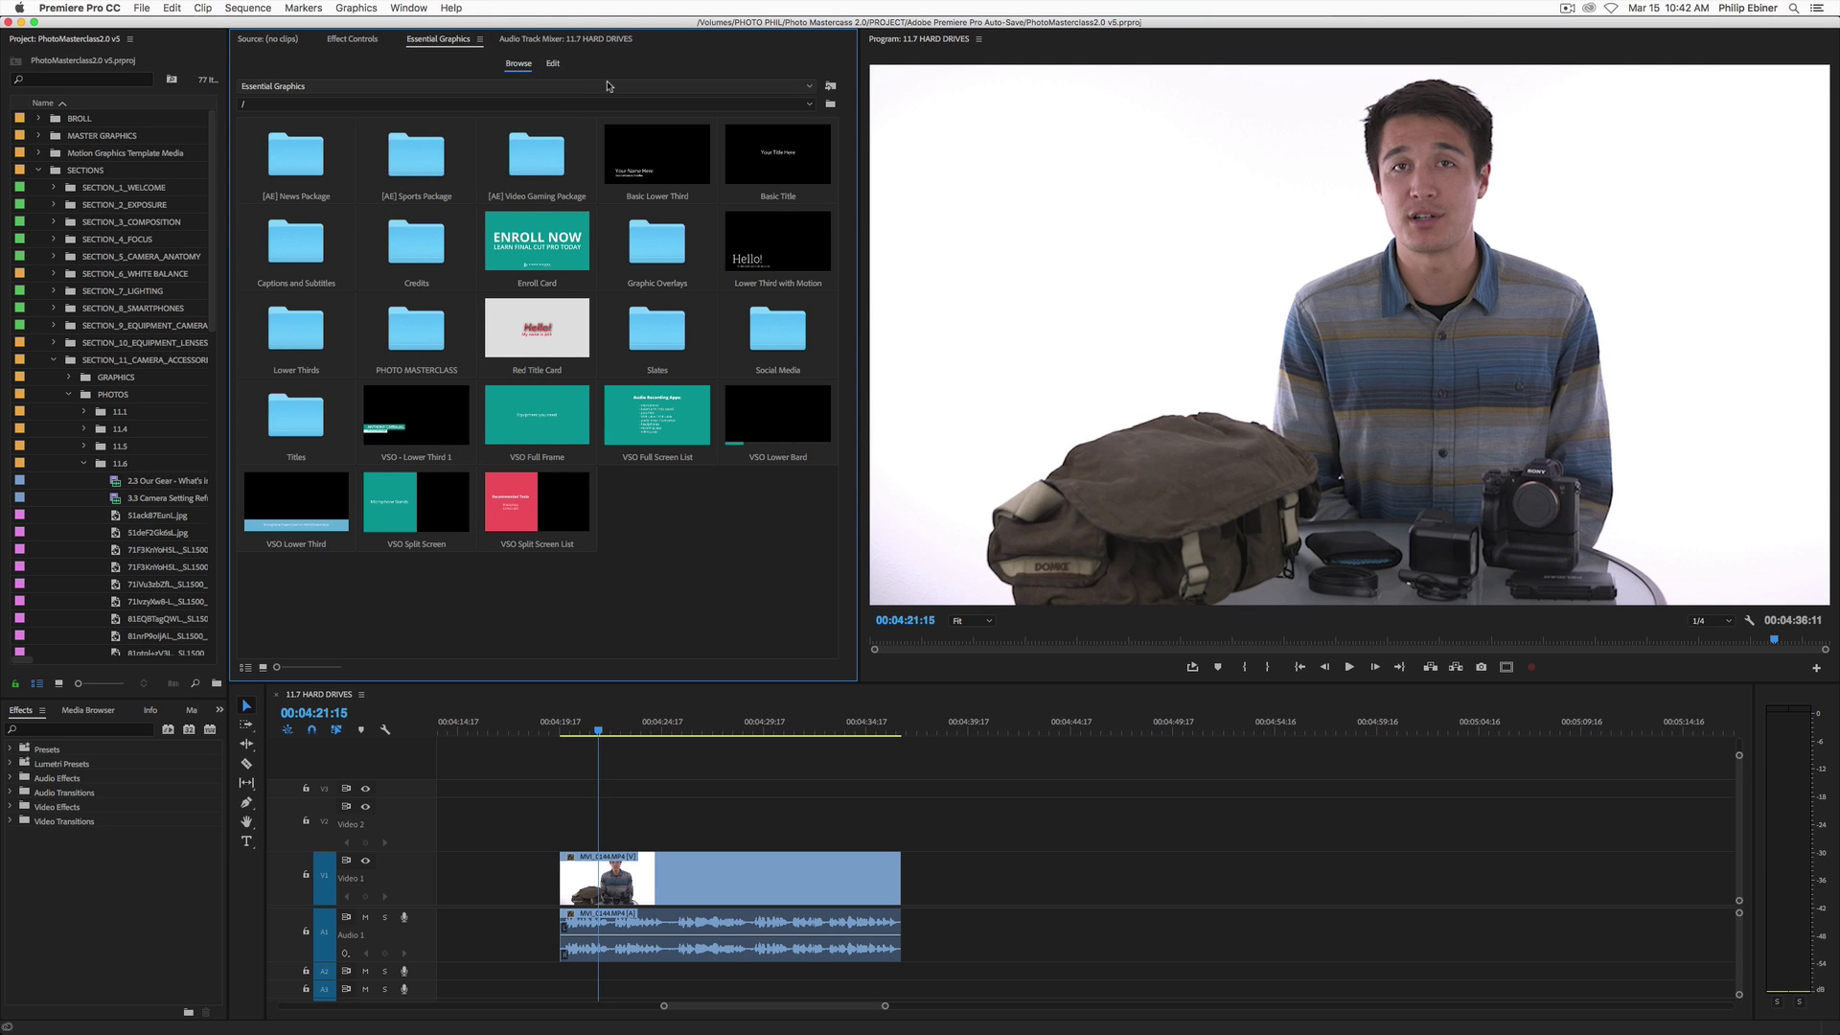
Add a red rectangle layer and stretch it over the frame's left half at full height.
{"action": "left_click", "coordinate": [555, 65]}
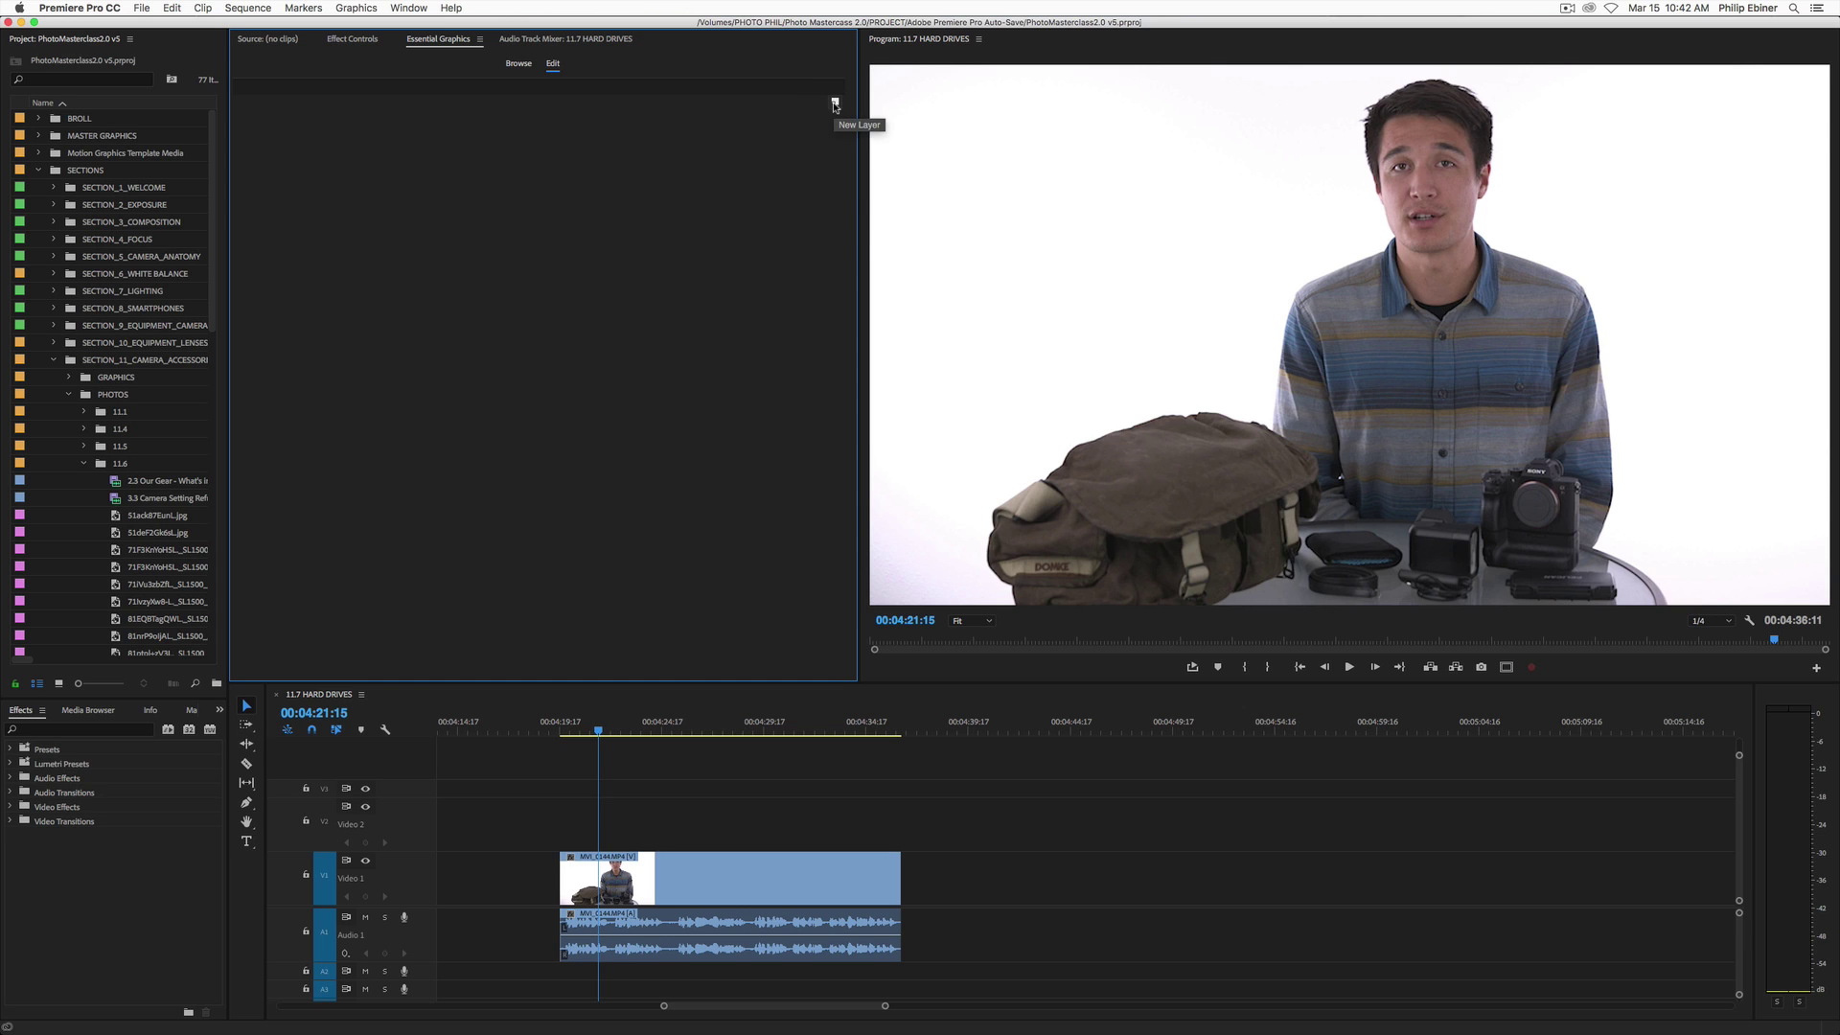
{"action": "left_click", "coordinate": [835, 102]}
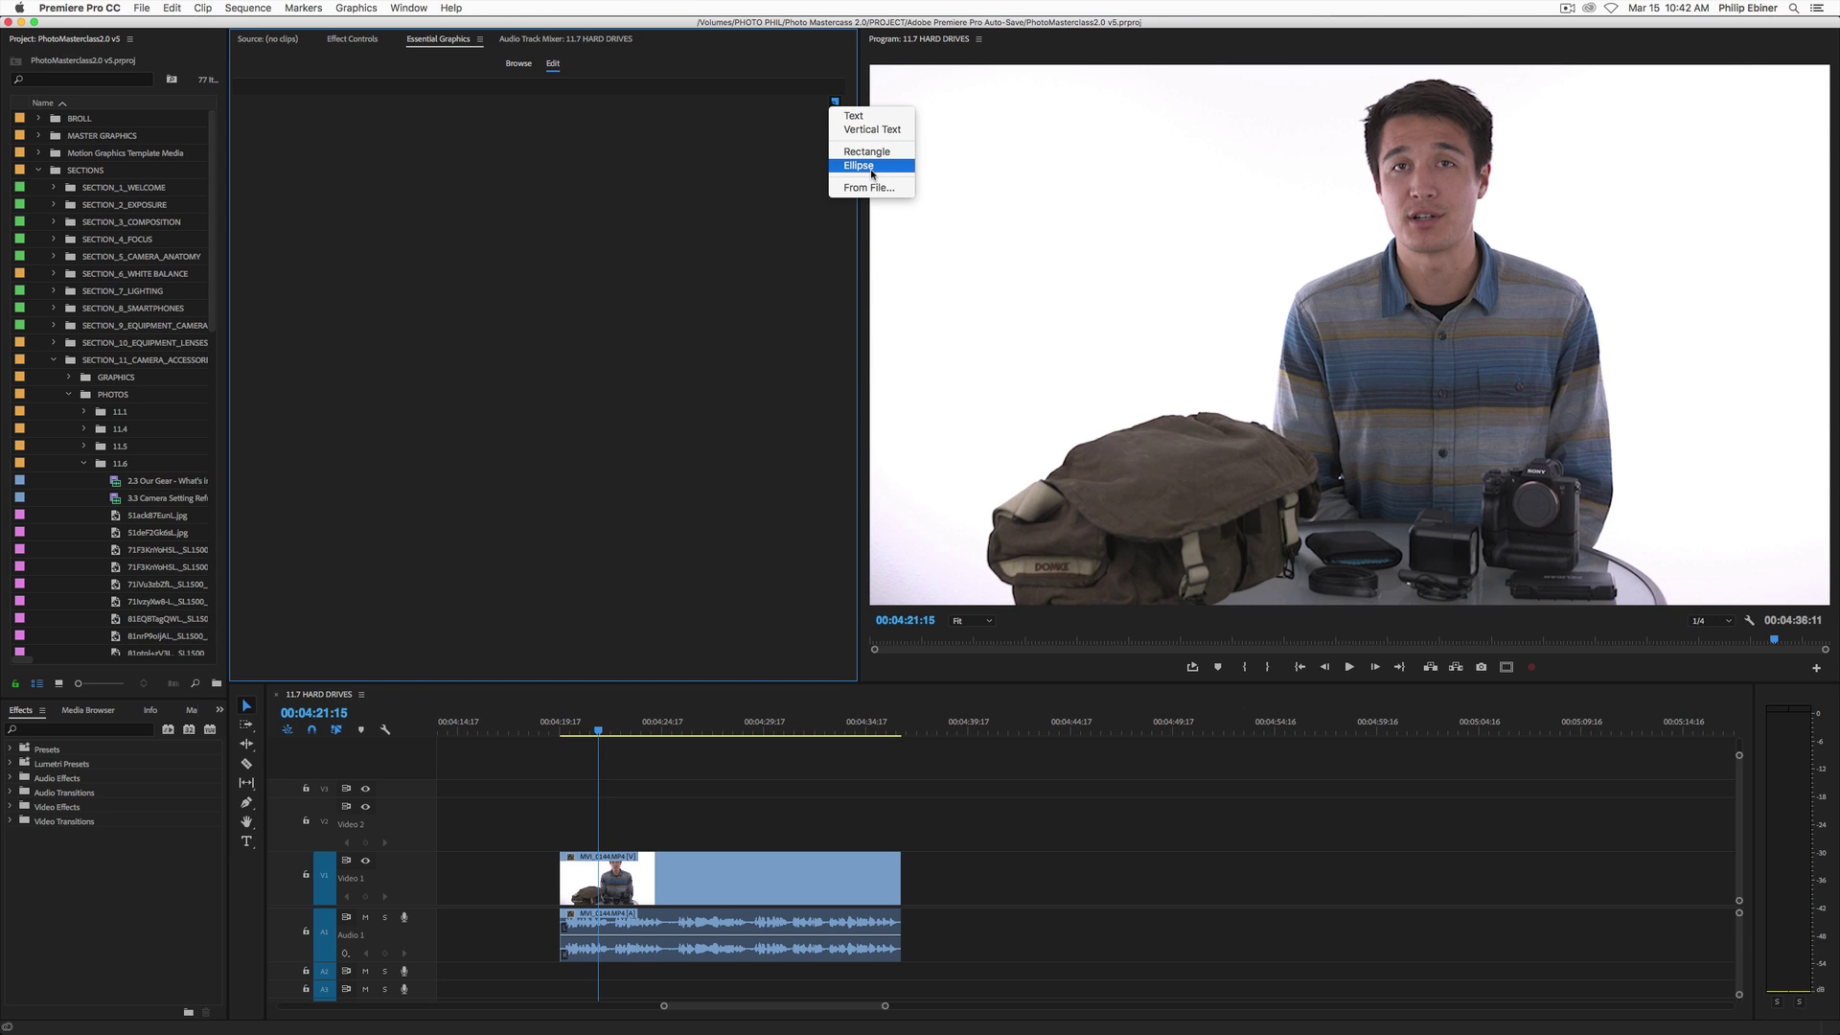
{"action": "left_click", "coordinate": [880, 153]}
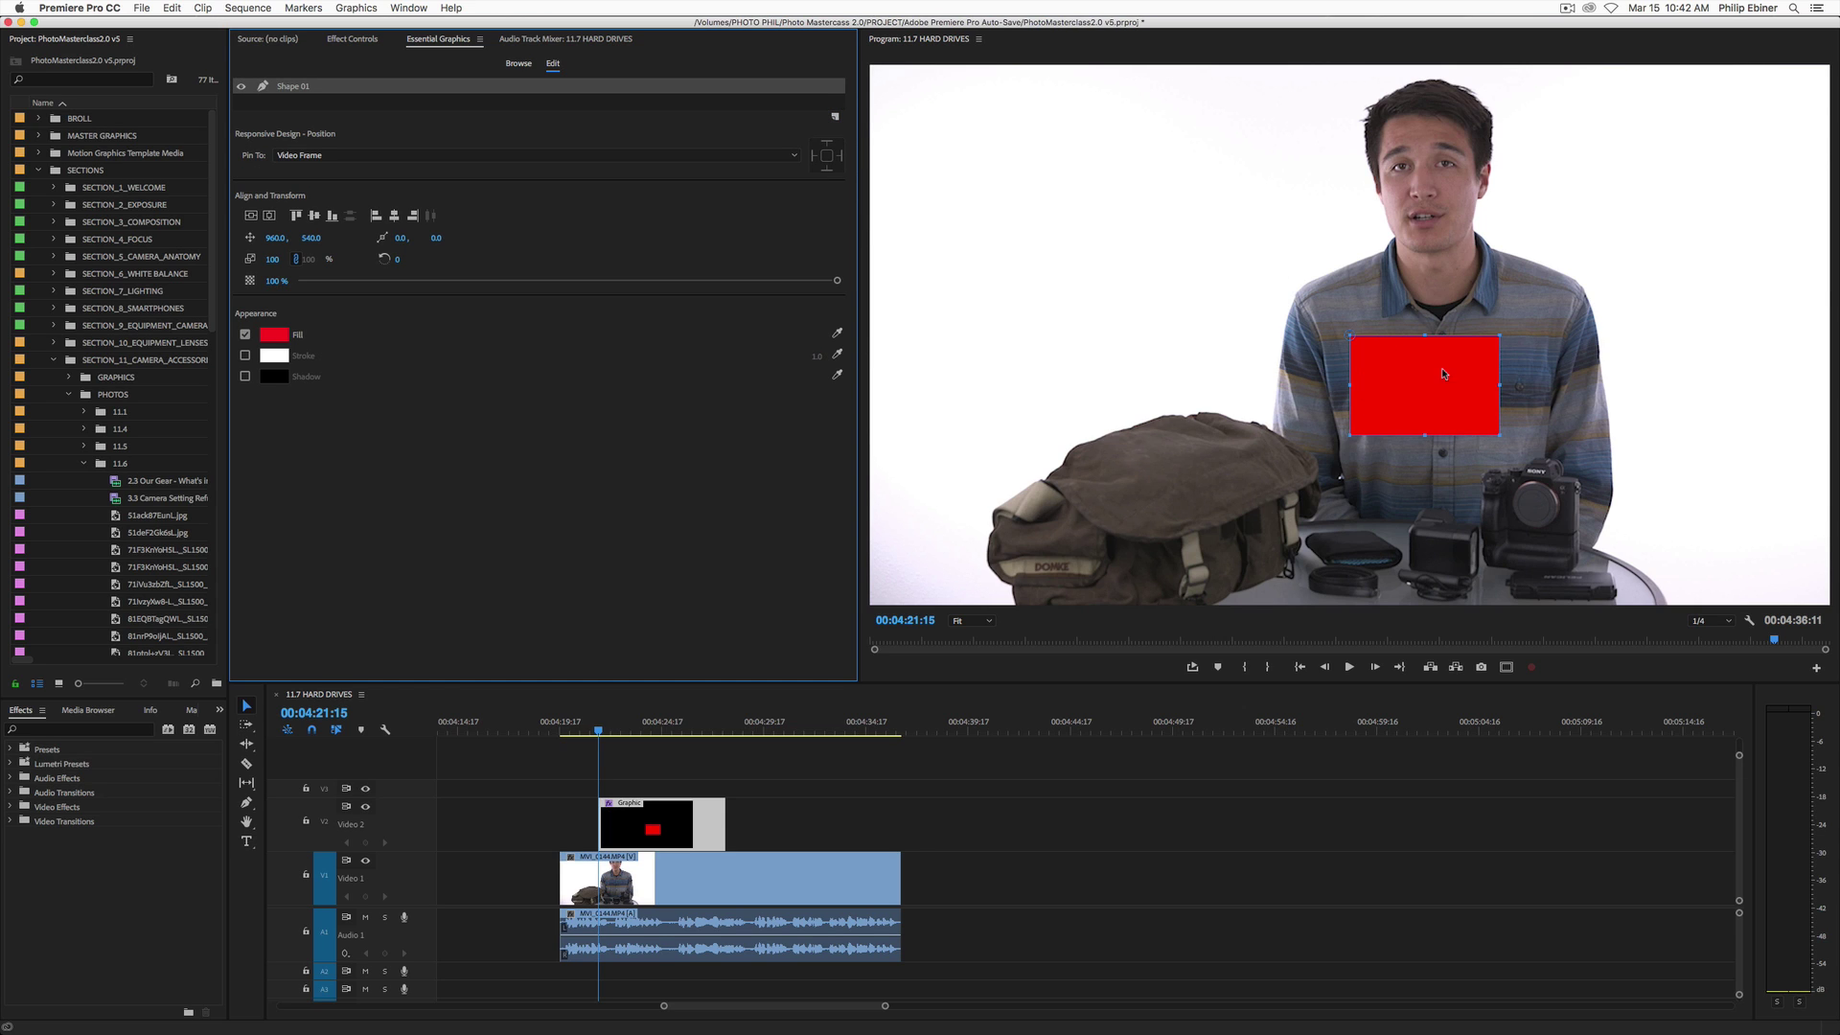
{"action": "left_click_drag", "start_coordinate": [1428, 400], "coordinate": [1309, 615]}
{"action": "left_click_drag", "start_coordinate": [1195, 303], "coordinate": [1163, 293]}
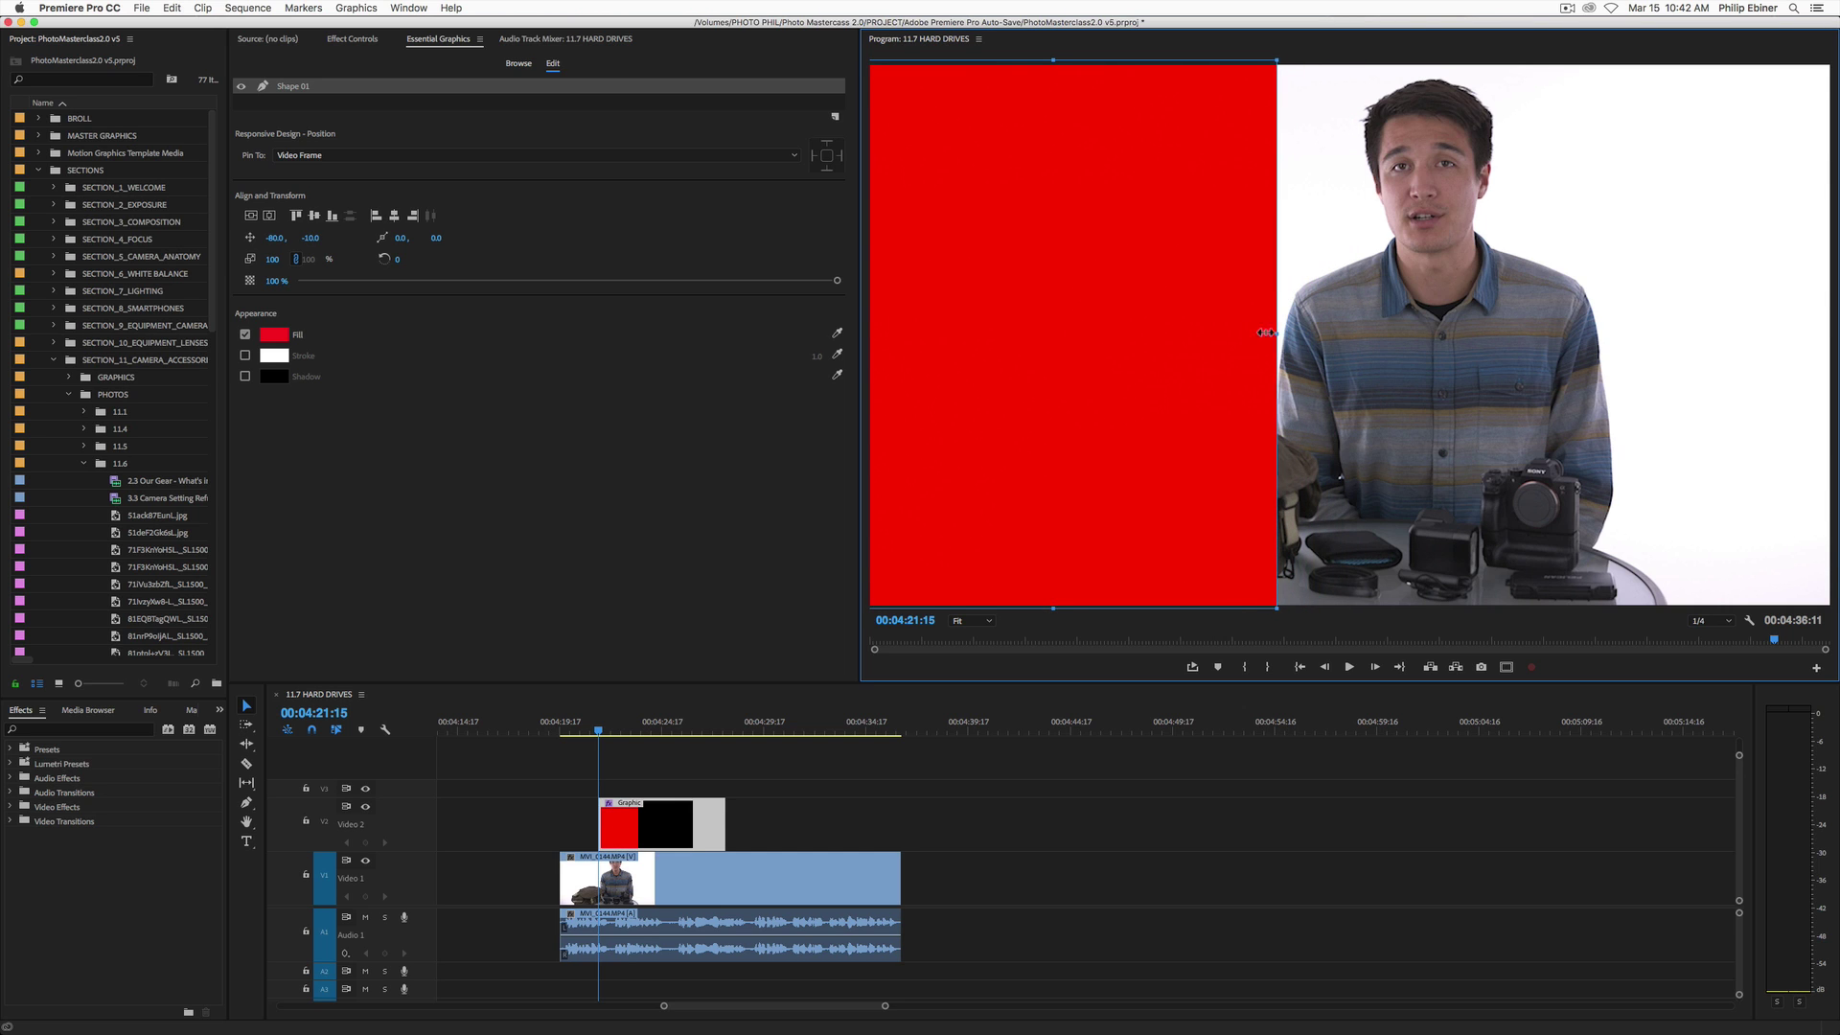
{"action": "left_click_drag", "start_coordinate": [1275, 334], "coordinate": [1347, 339]}
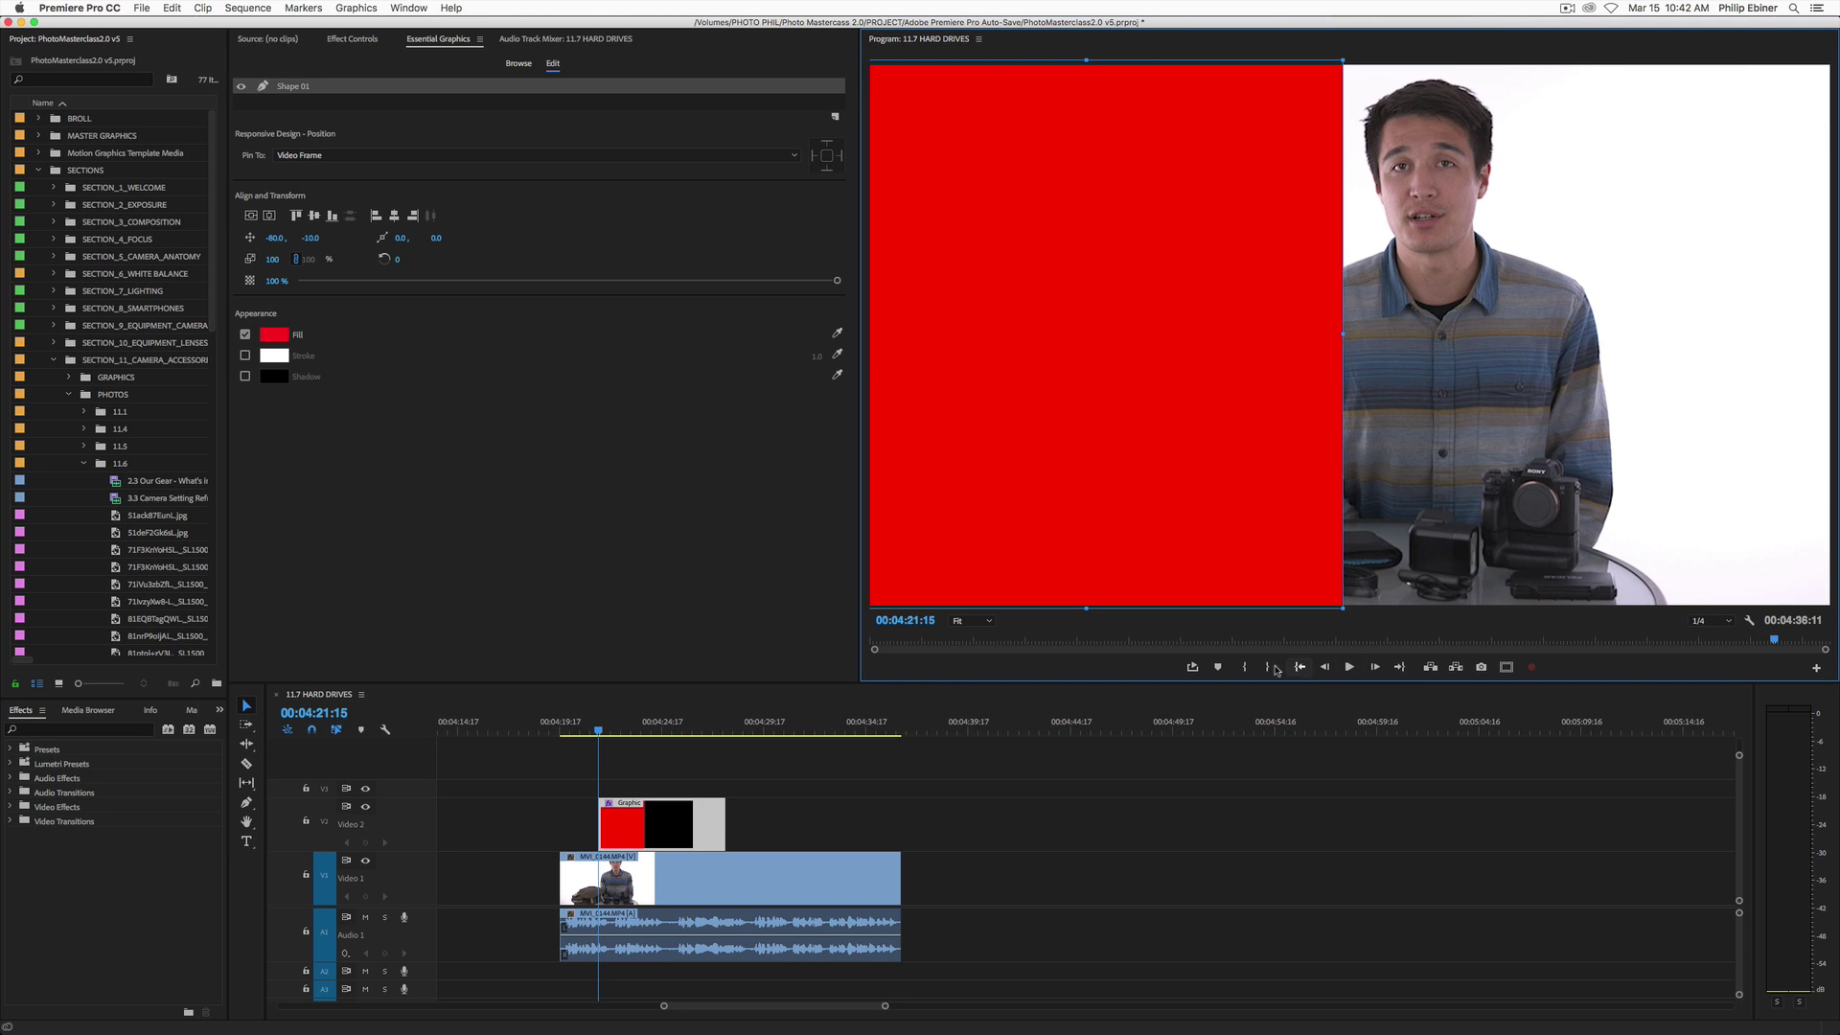
Align the red panel's right edge using Safe Margins, then trim the V2 graphic to match V1.
{"action": "left_click", "coordinate": [1506, 667]}
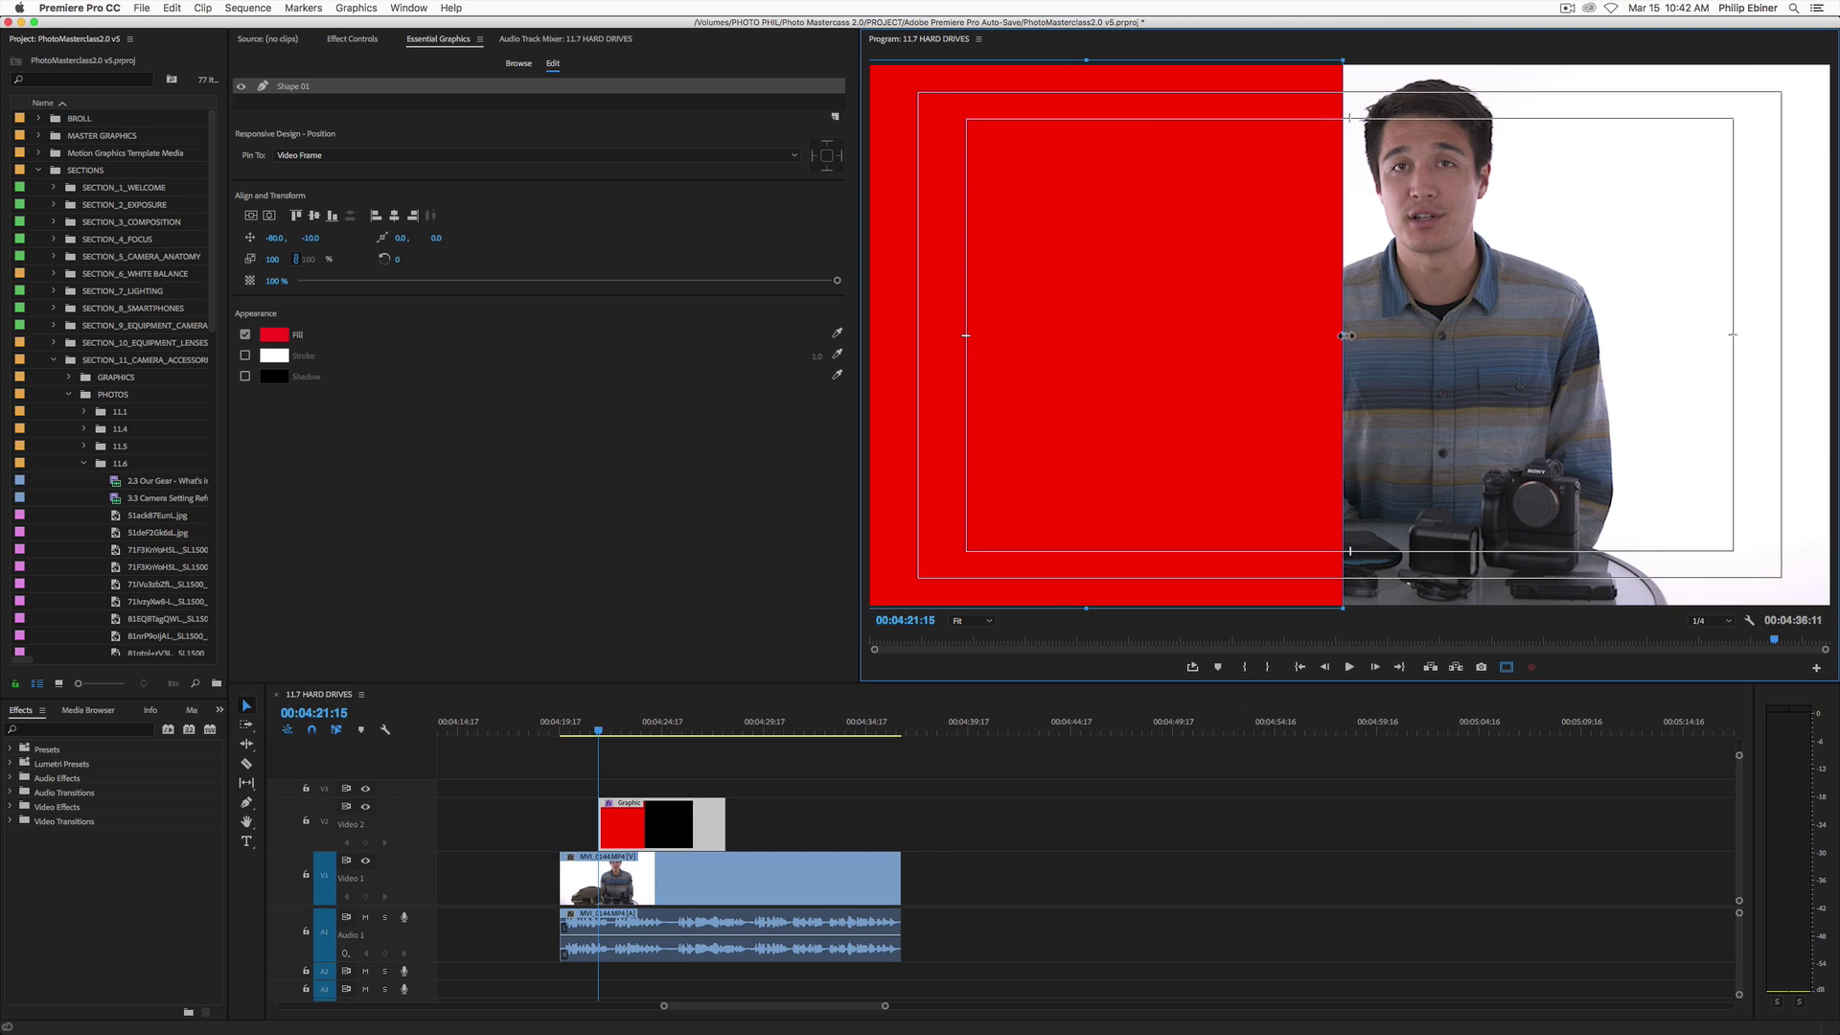
{"action": "left_click_drag", "start_coordinate": [1342, 337], "coordinate": [1354, 334]}
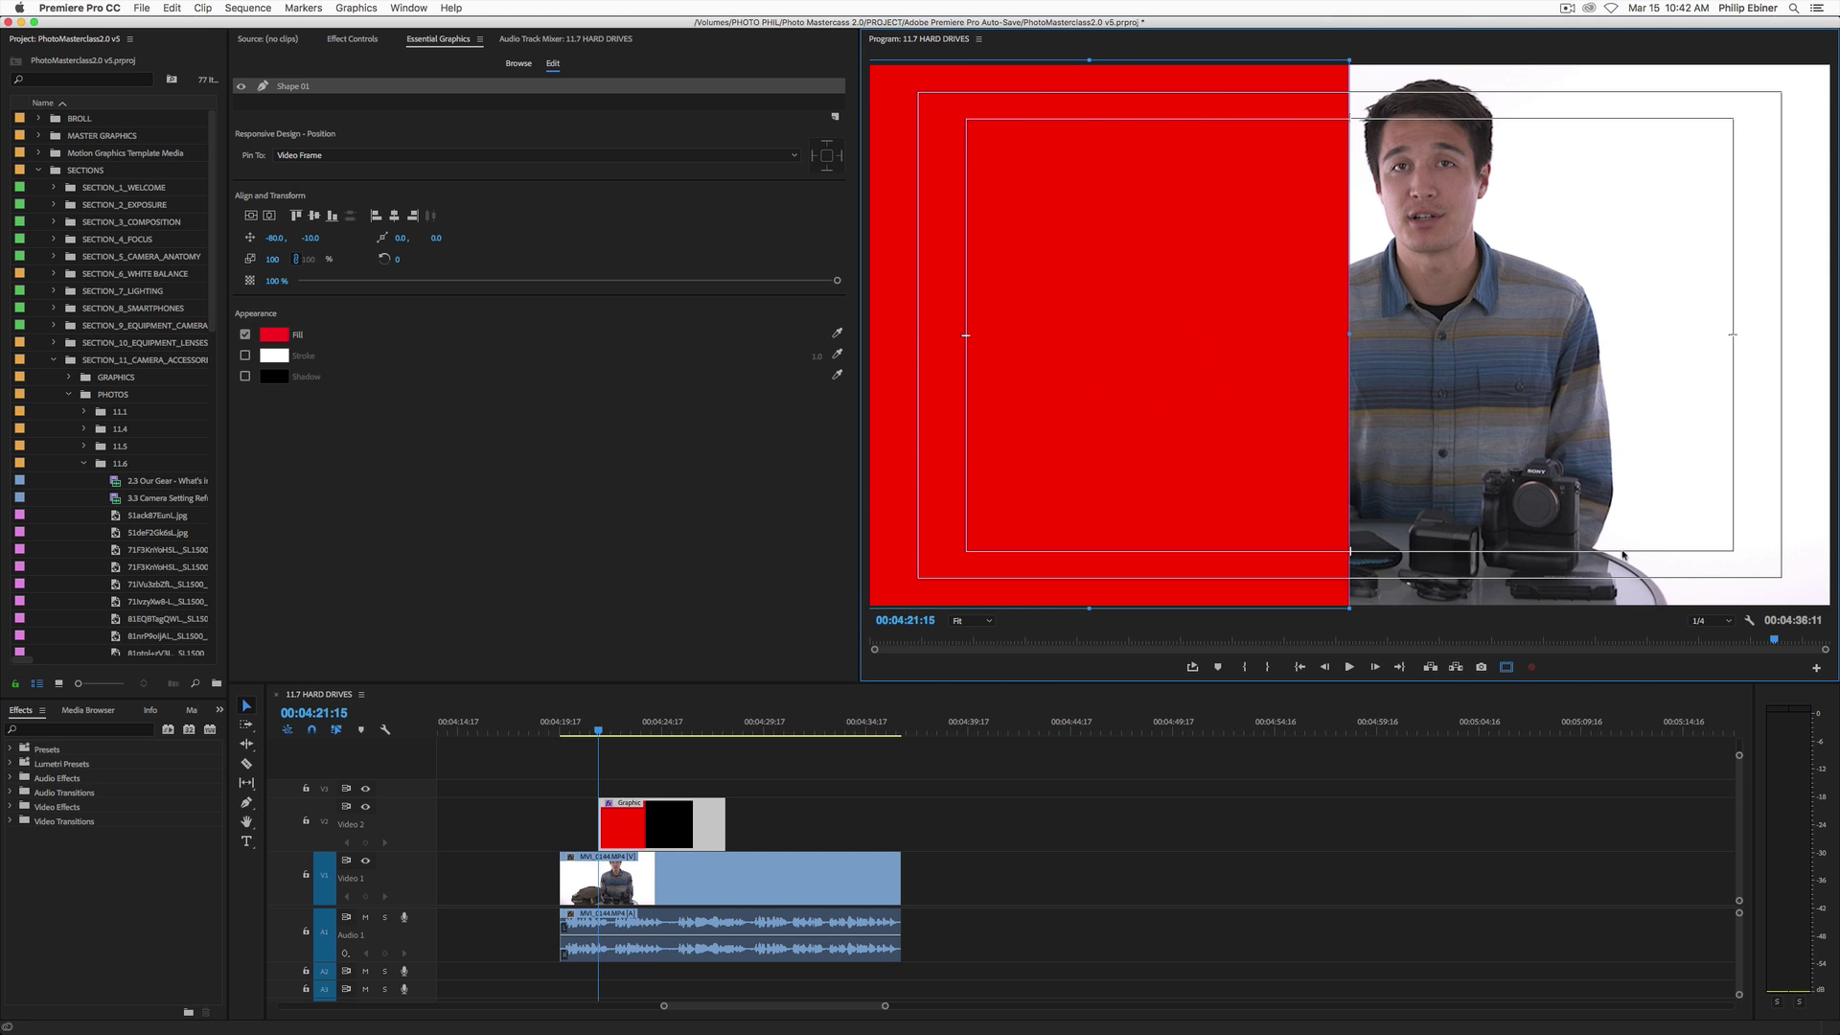
{"action": "key", "text": "super+z"}
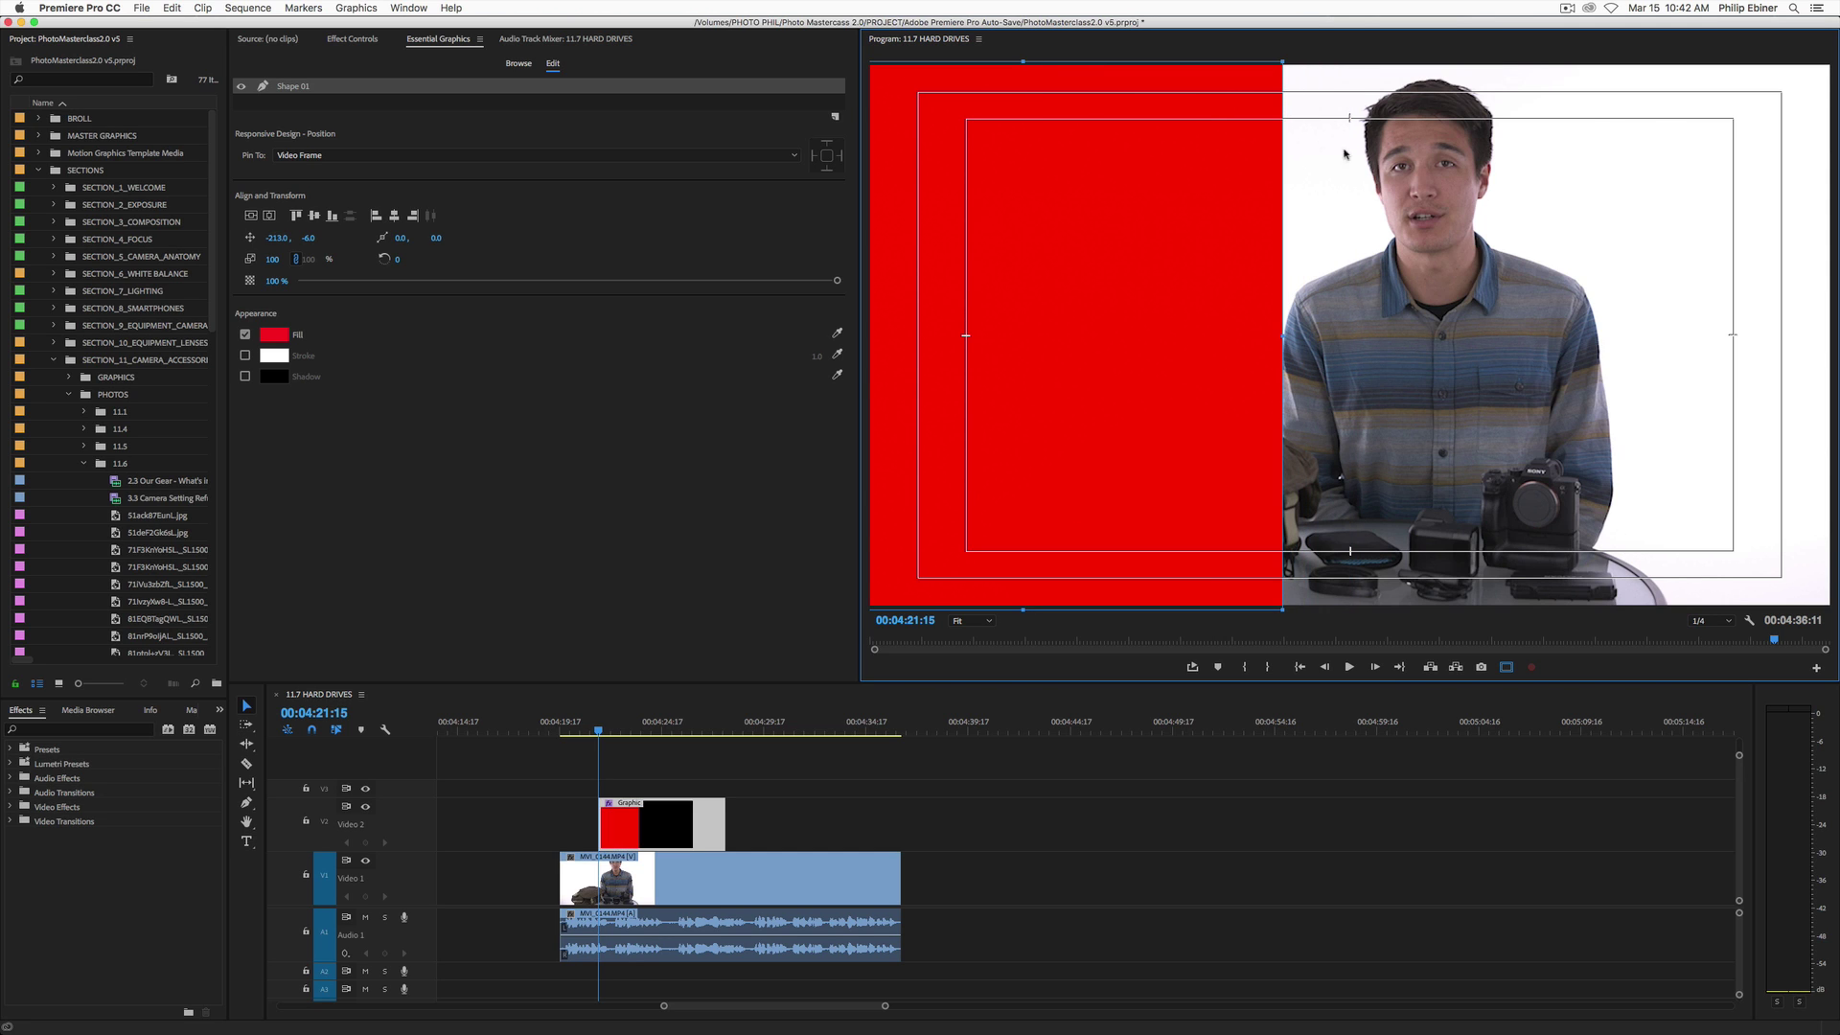
{"action": "left_click_drag", "start_coordinate": [1208, 210], "coordinate": [1265, 217]}
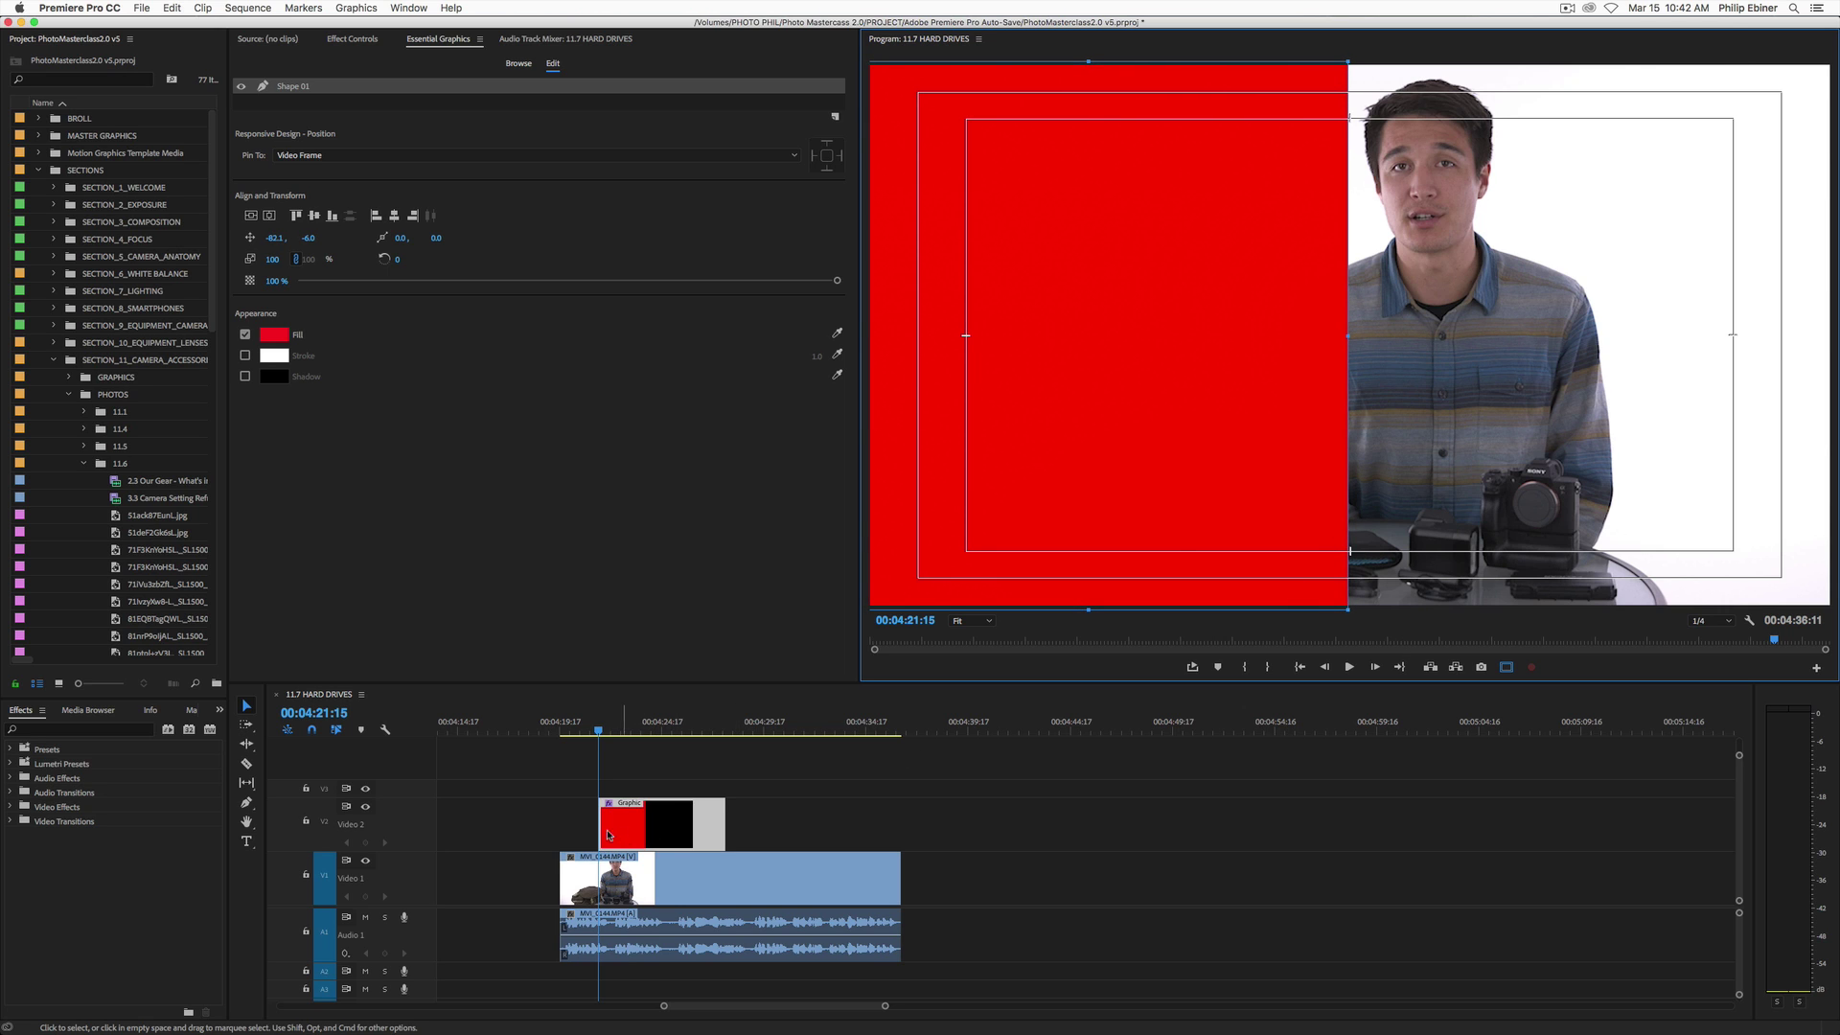
{"action": "left_click_drag", "start_coordinate": [609, 830], "coordinate": [562, 830]}
{"action": "left_click_drag", "start_coordinate": [726, 830], "coordinate": [901, 835]}
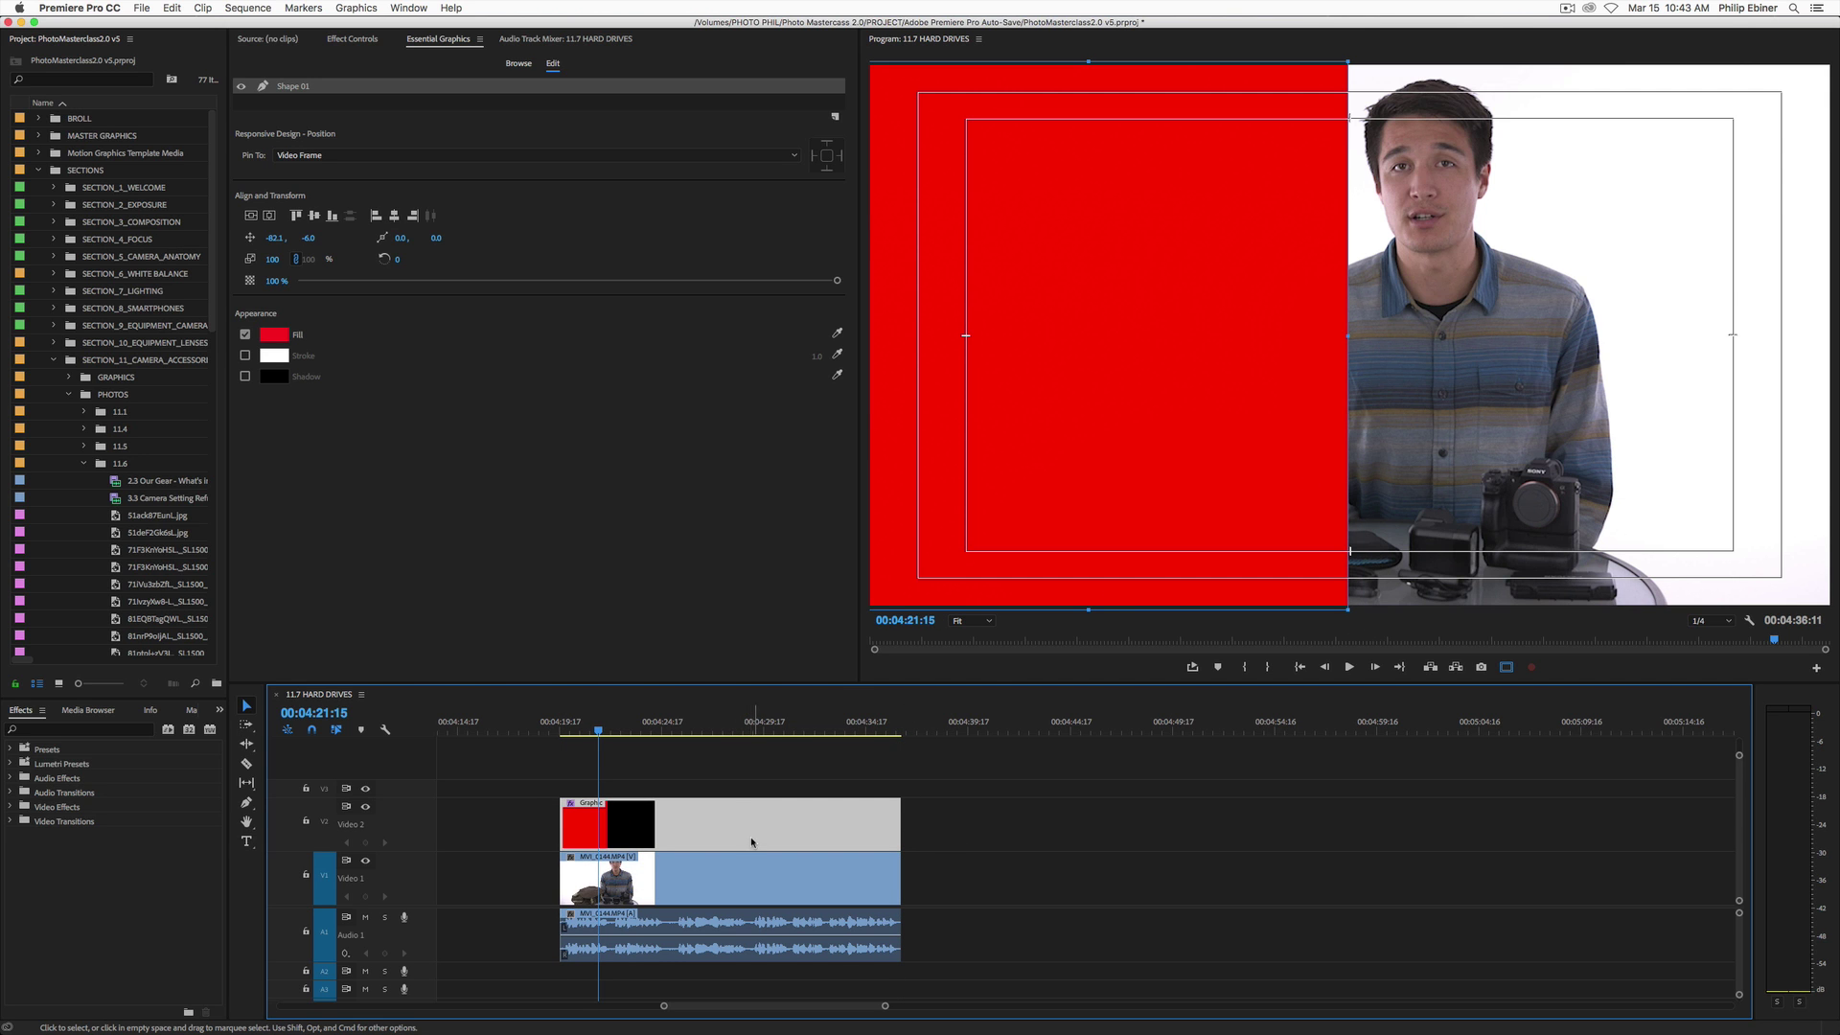
Move the presenter clip right by setting Motion Position X to about 1279.
{"action": "left_click", "coordinate": [719, 878]}
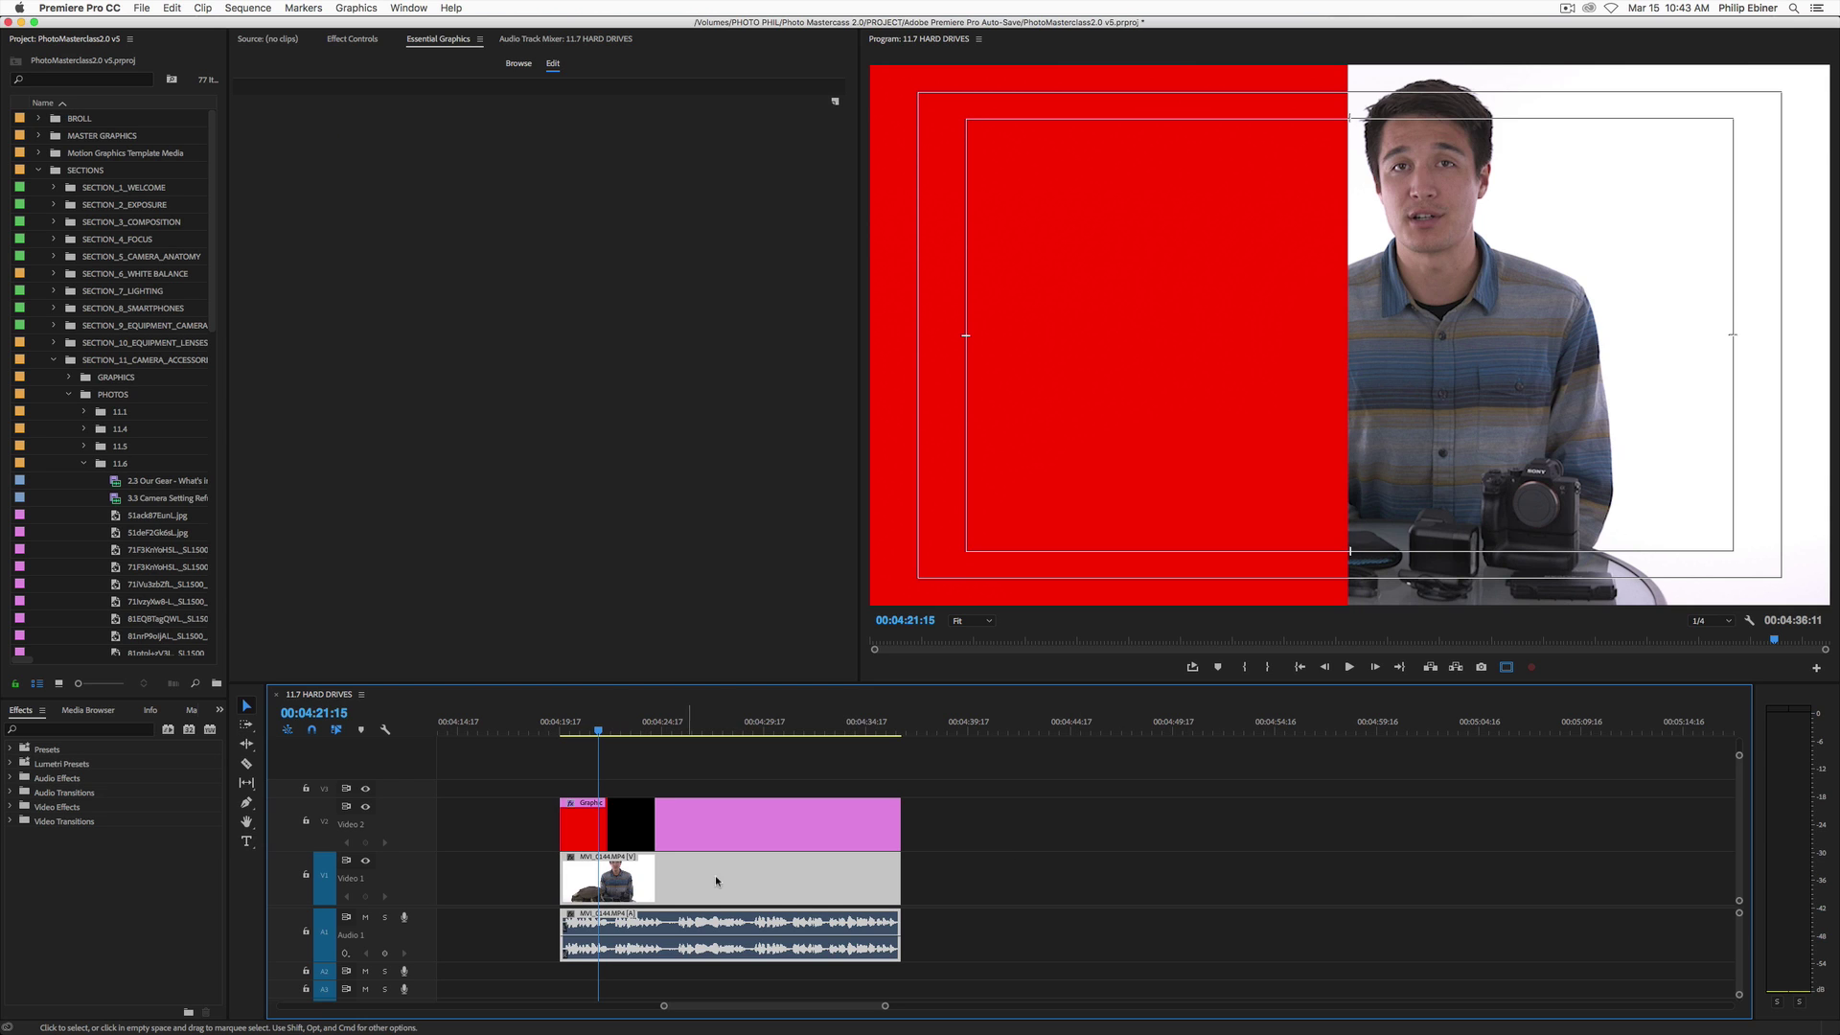
{"action": "left_click", "coordinate": [358, 39]}
{"action": "left_click", "coordinate": [409, 7]}
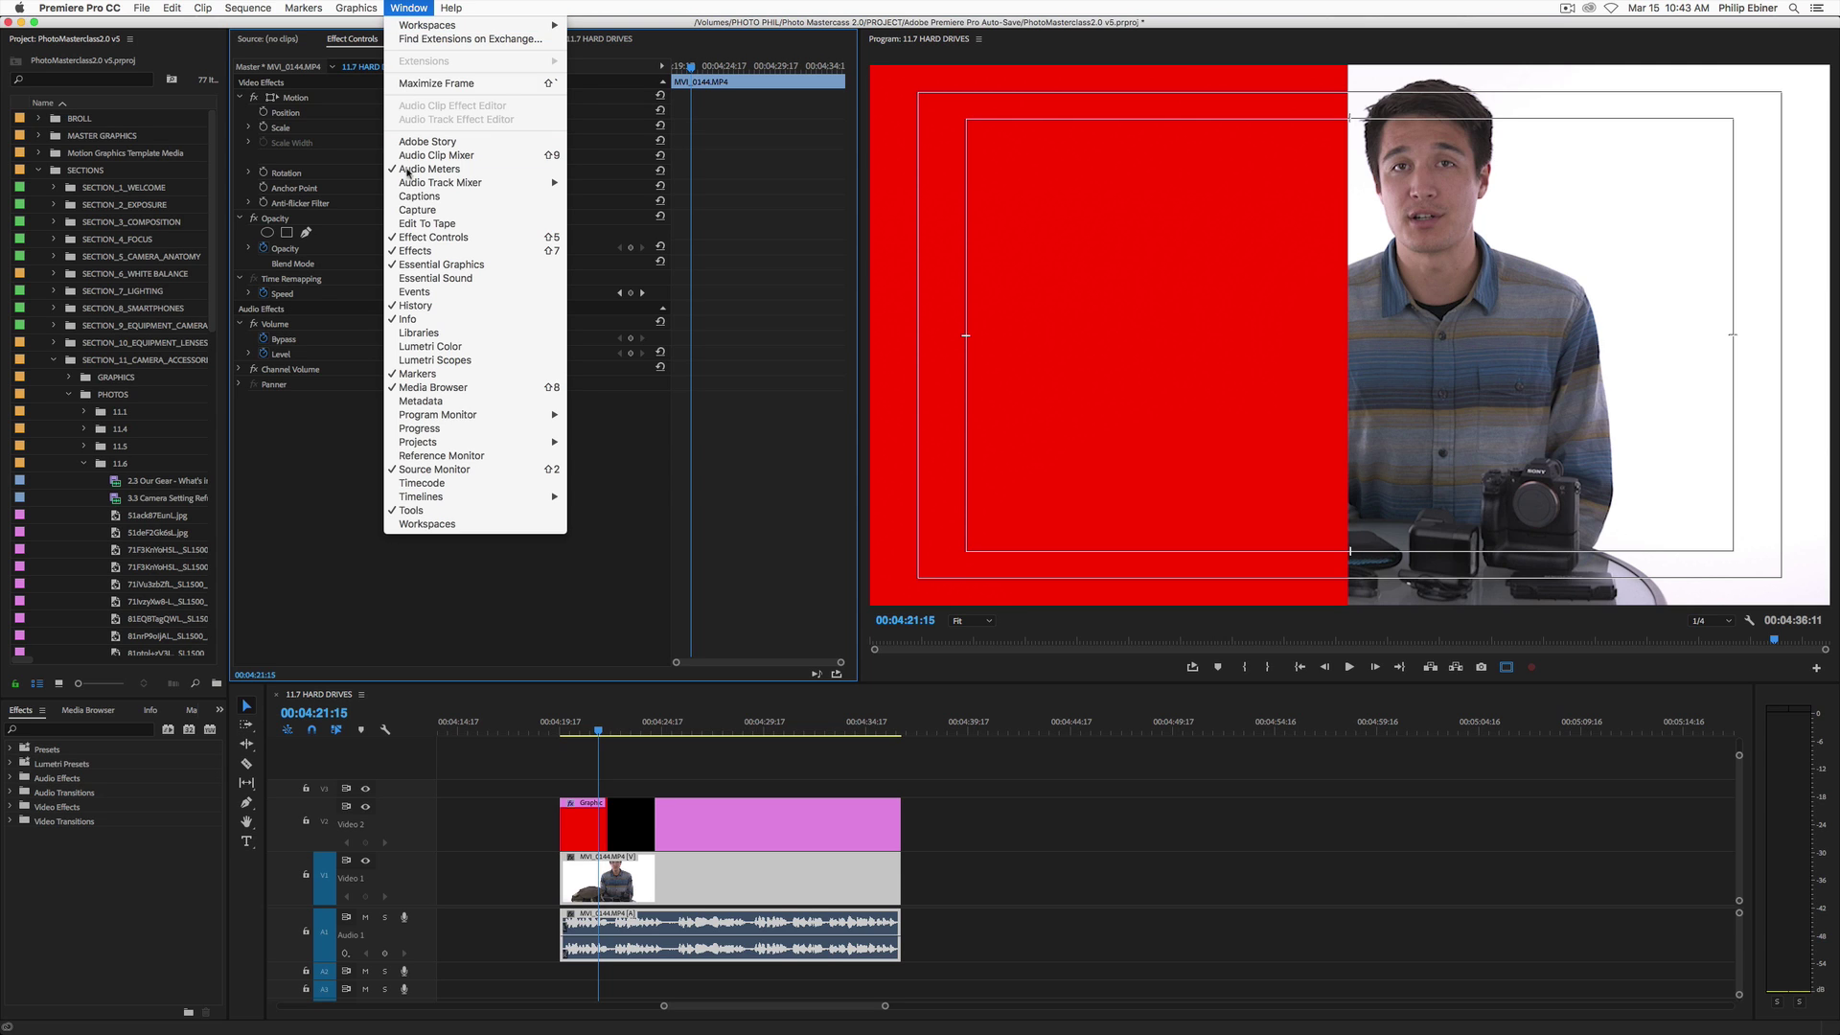
{"action": "left_click", "coordinate": [331, 490]}
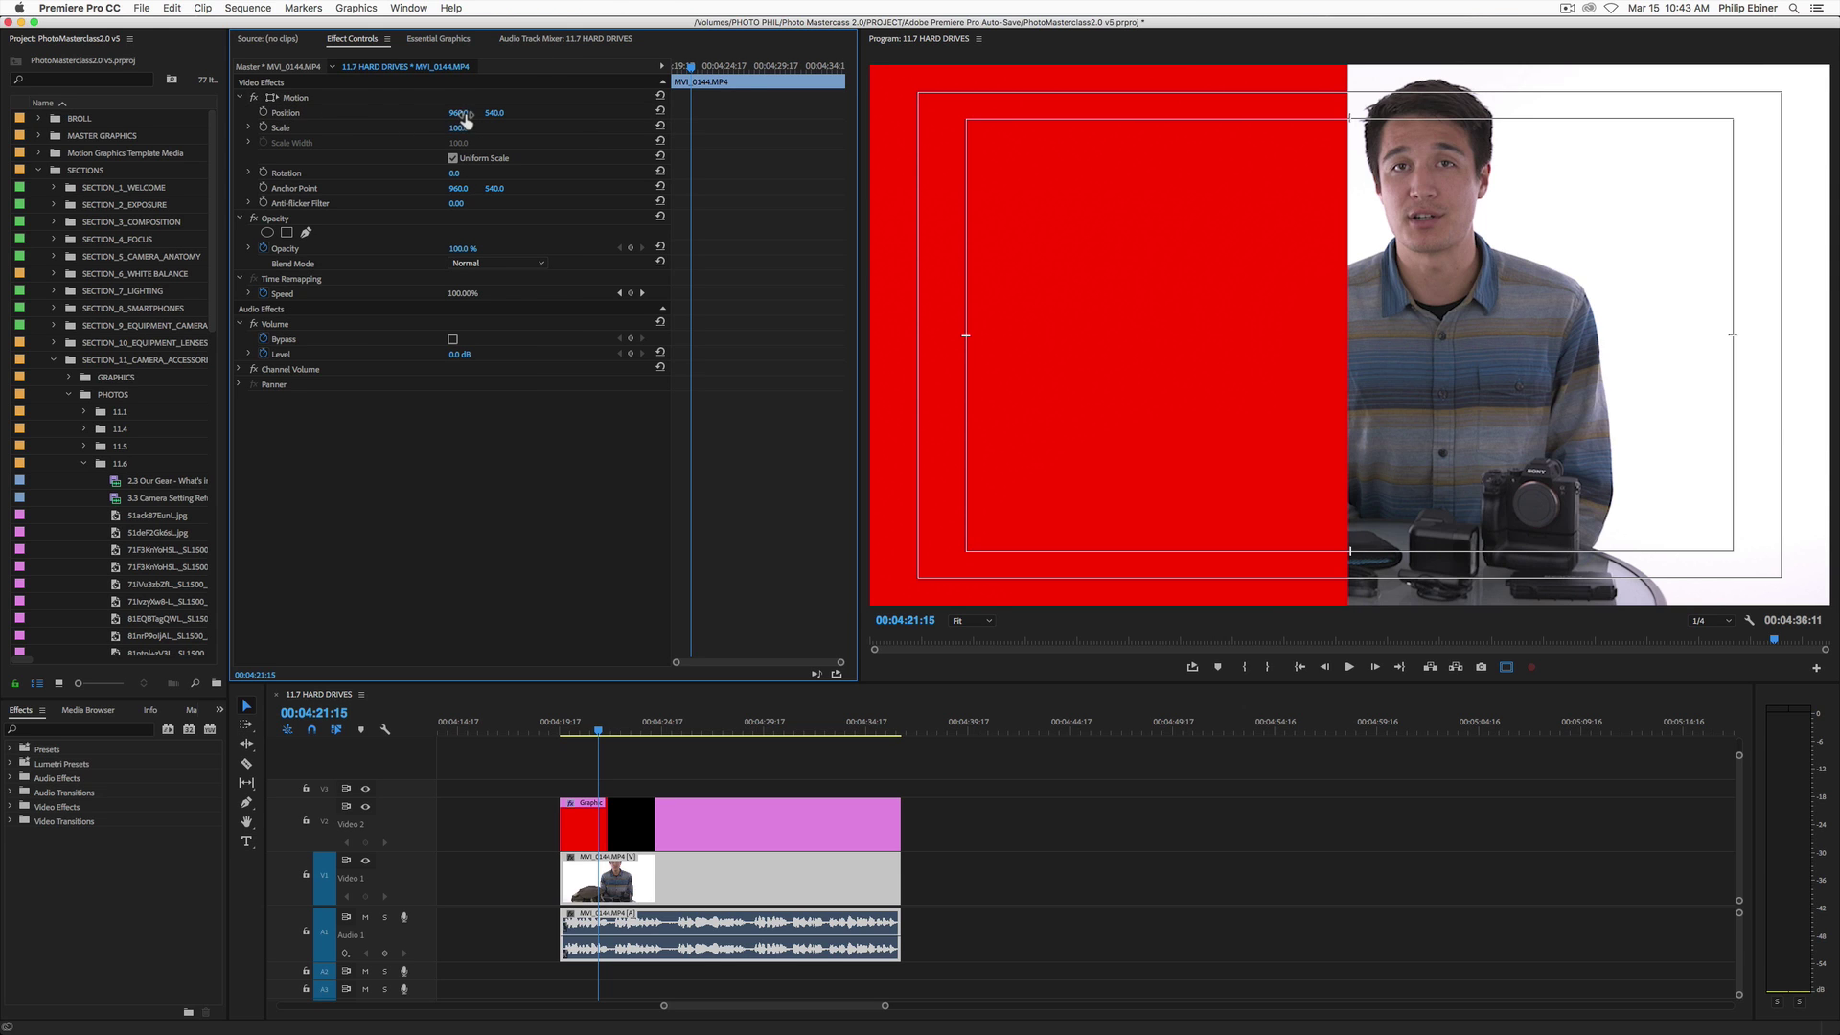
{"action": "left_click_drag", "start_coordinate": [460, 113], "coordinate": [765, 113]}
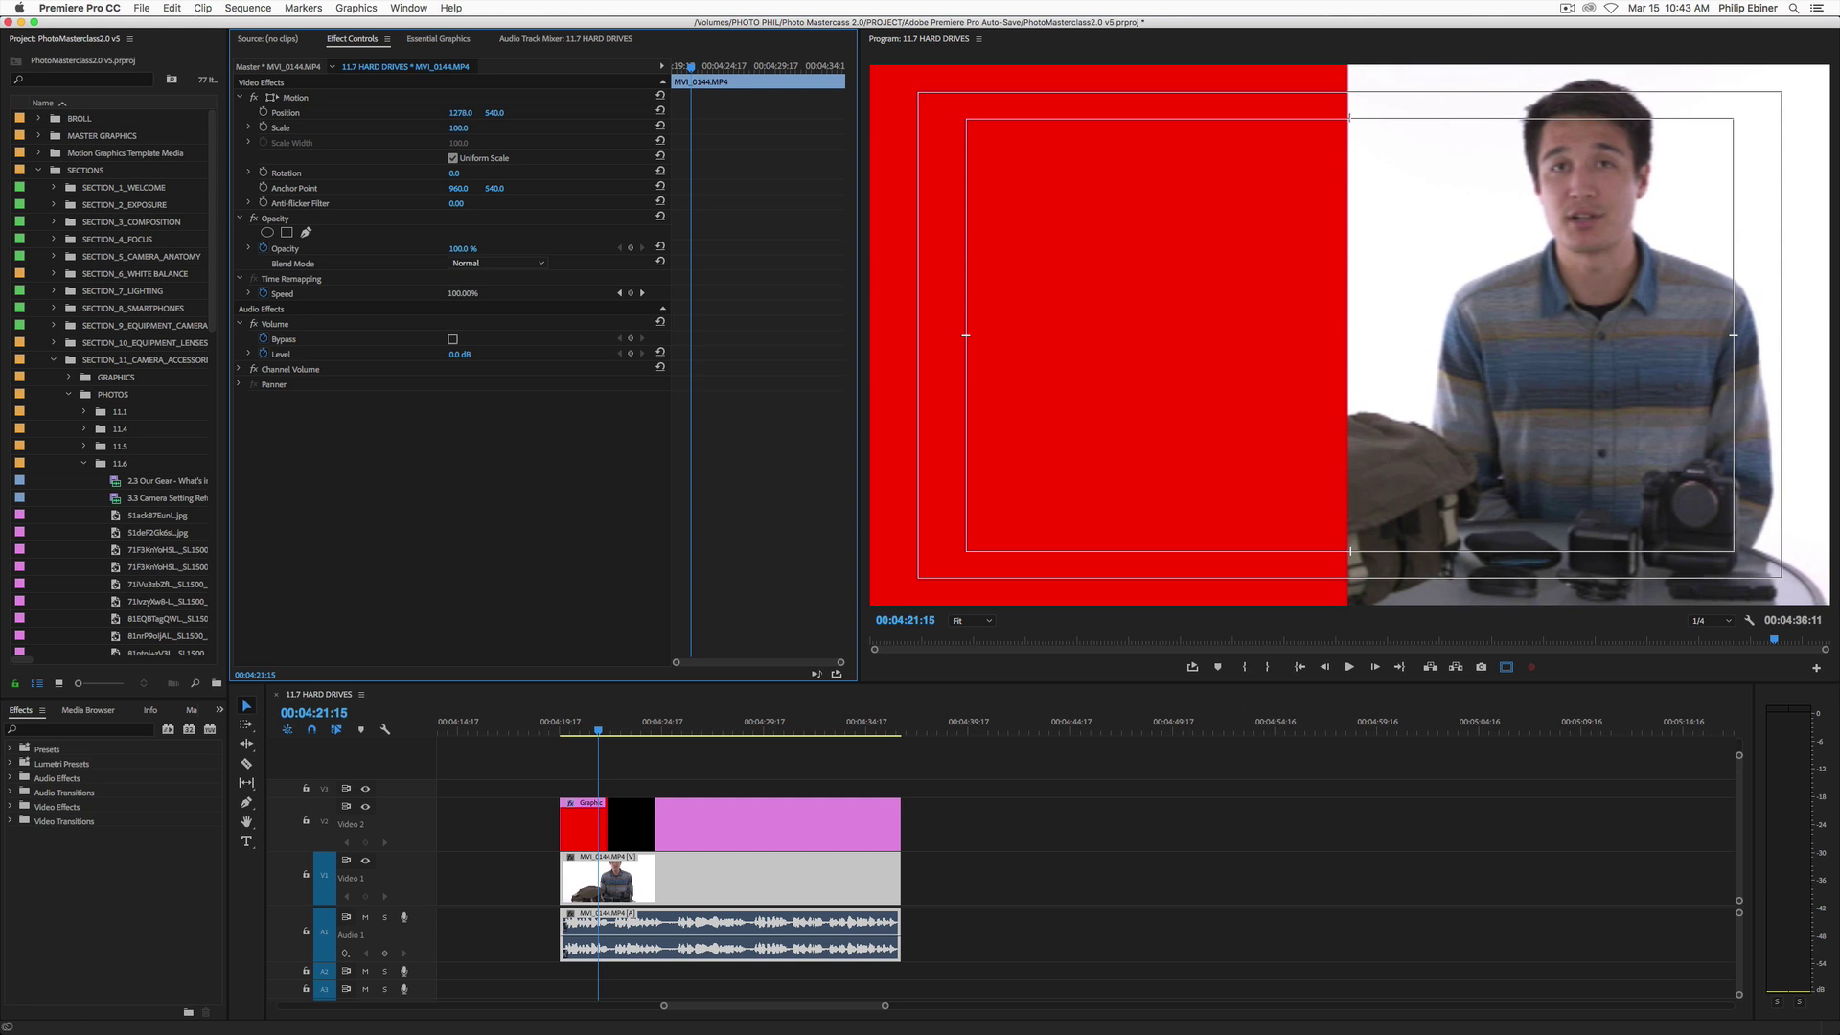
{"action": "left_click", "coordinate": [772, 841]}
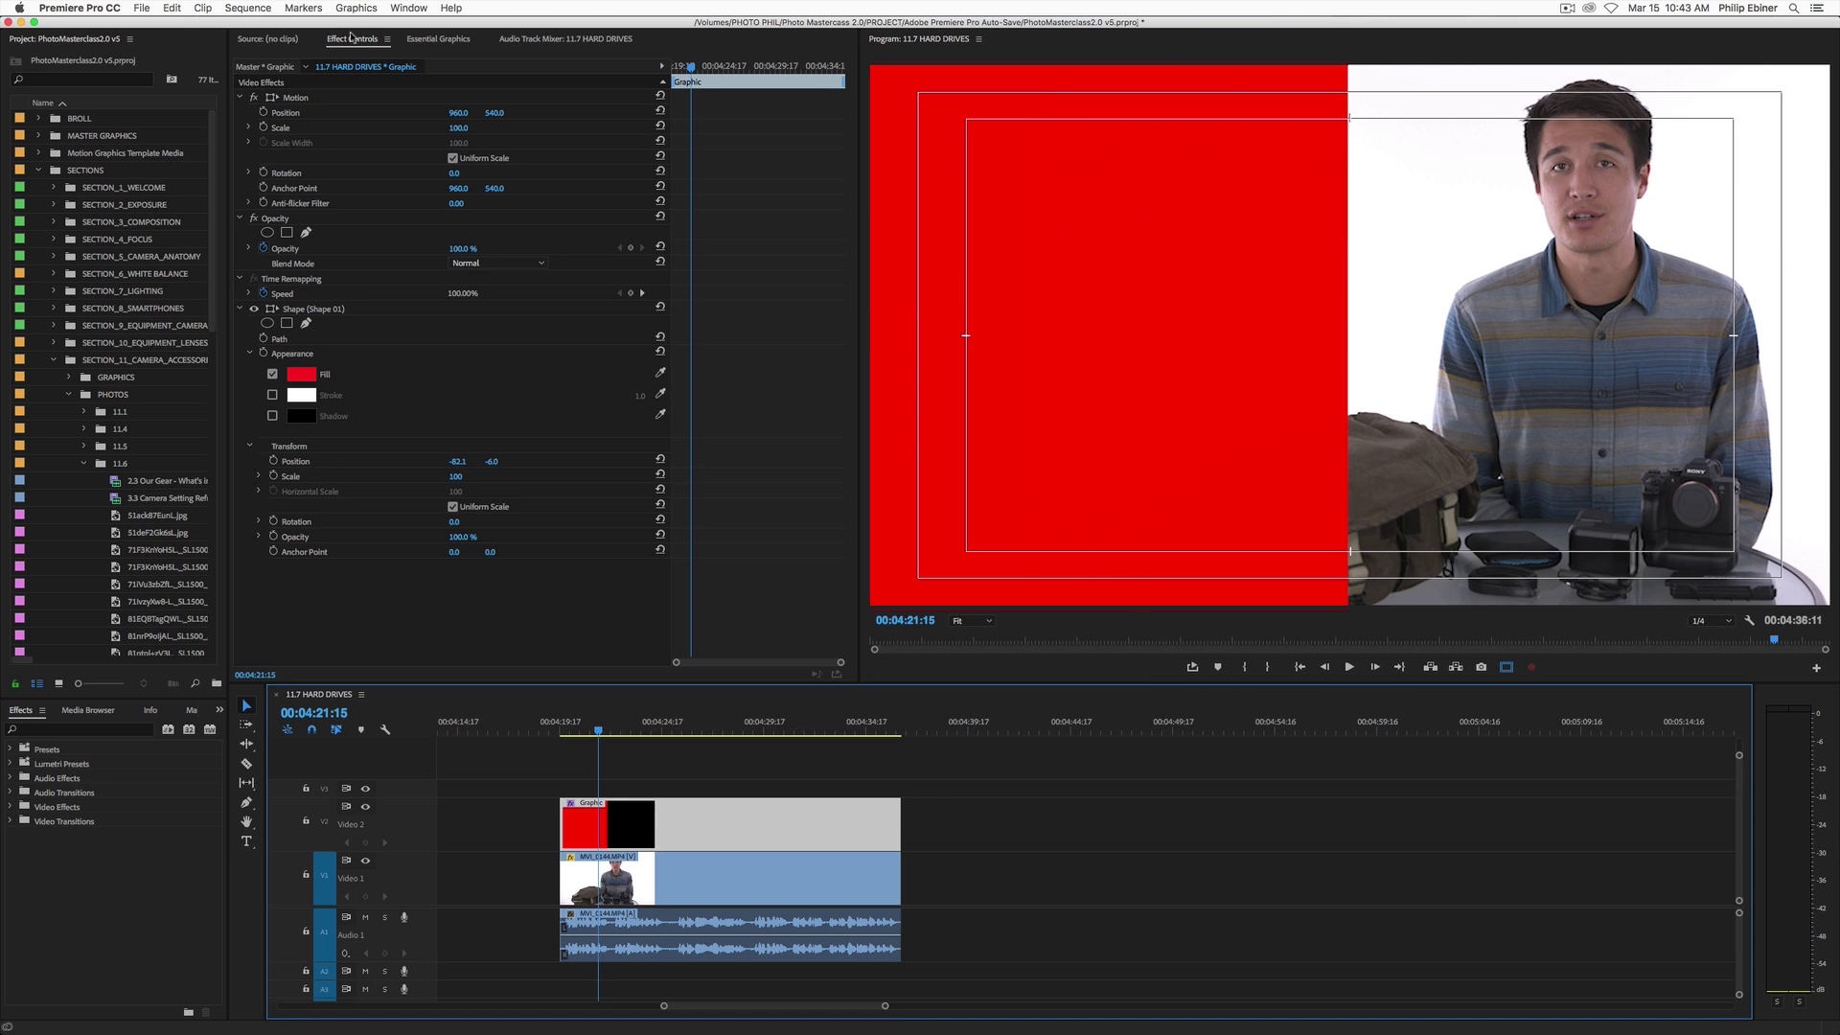
Change Shape 01's fill from red to dark grey 333333.
{"action": "left_click", "coordinate": [439, 39]}
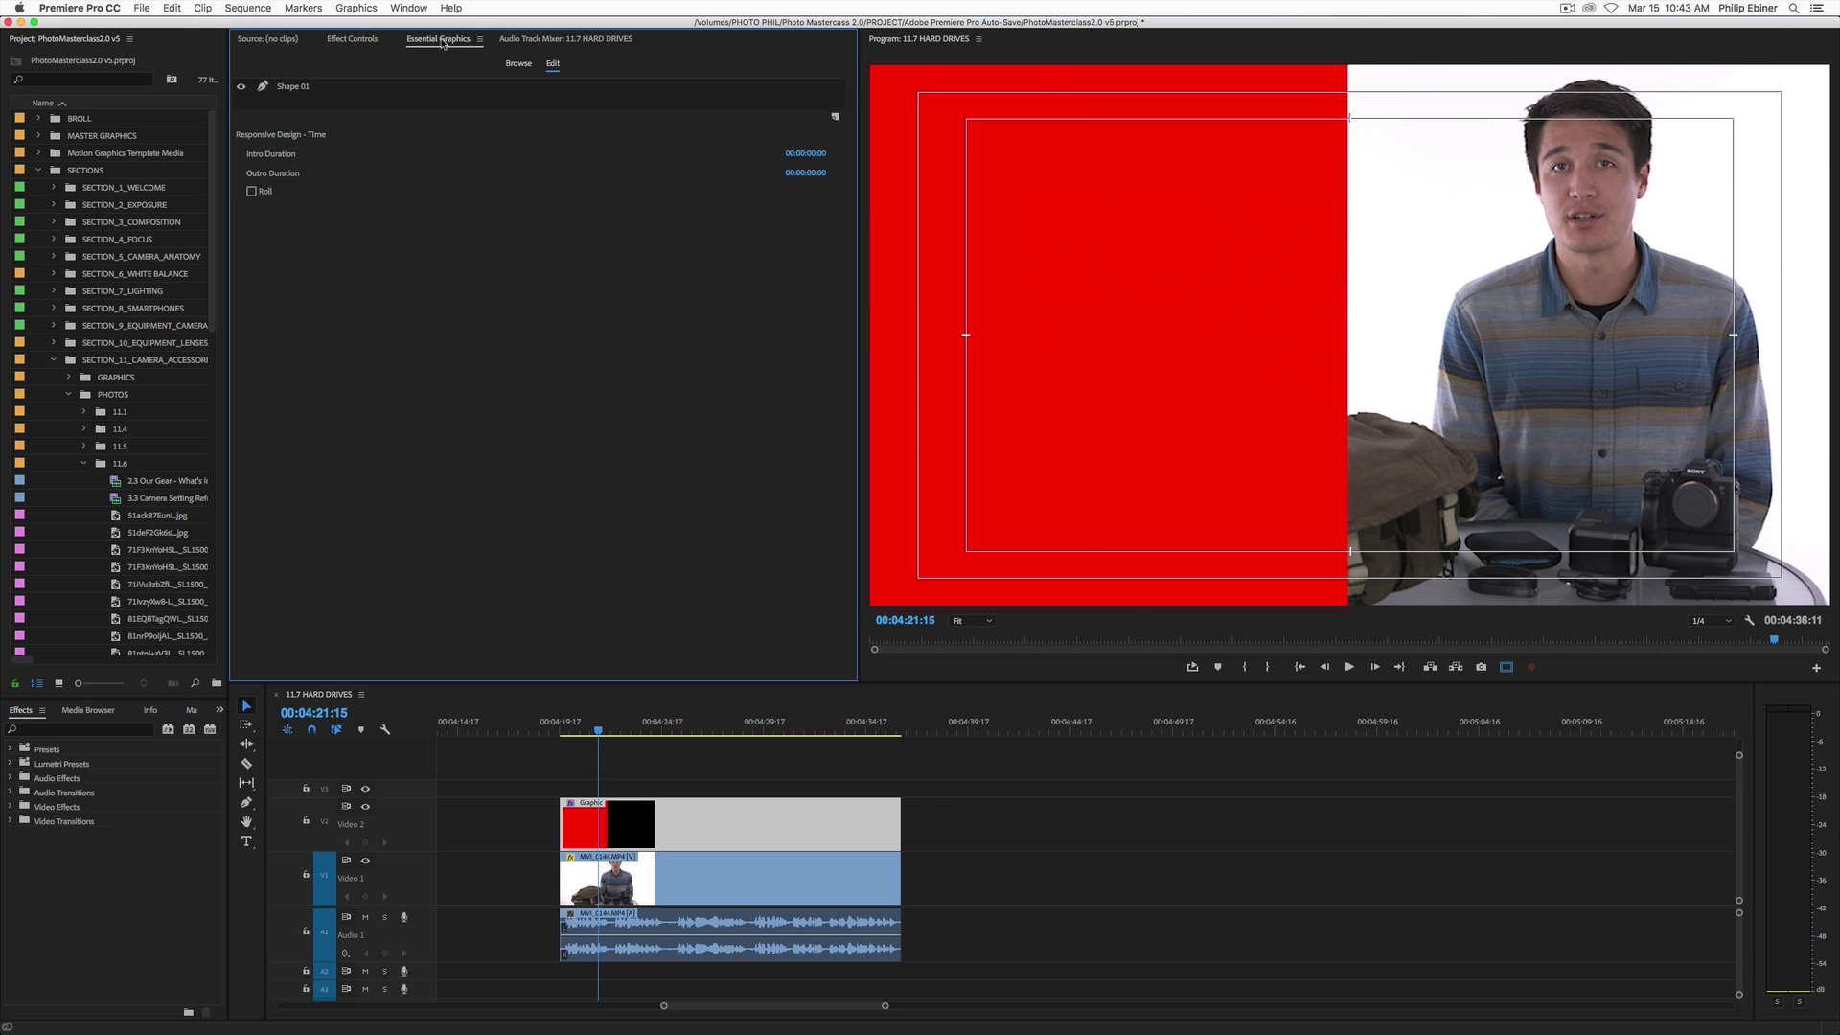
{"action": "left_click", "coordinate": [297, 87]}
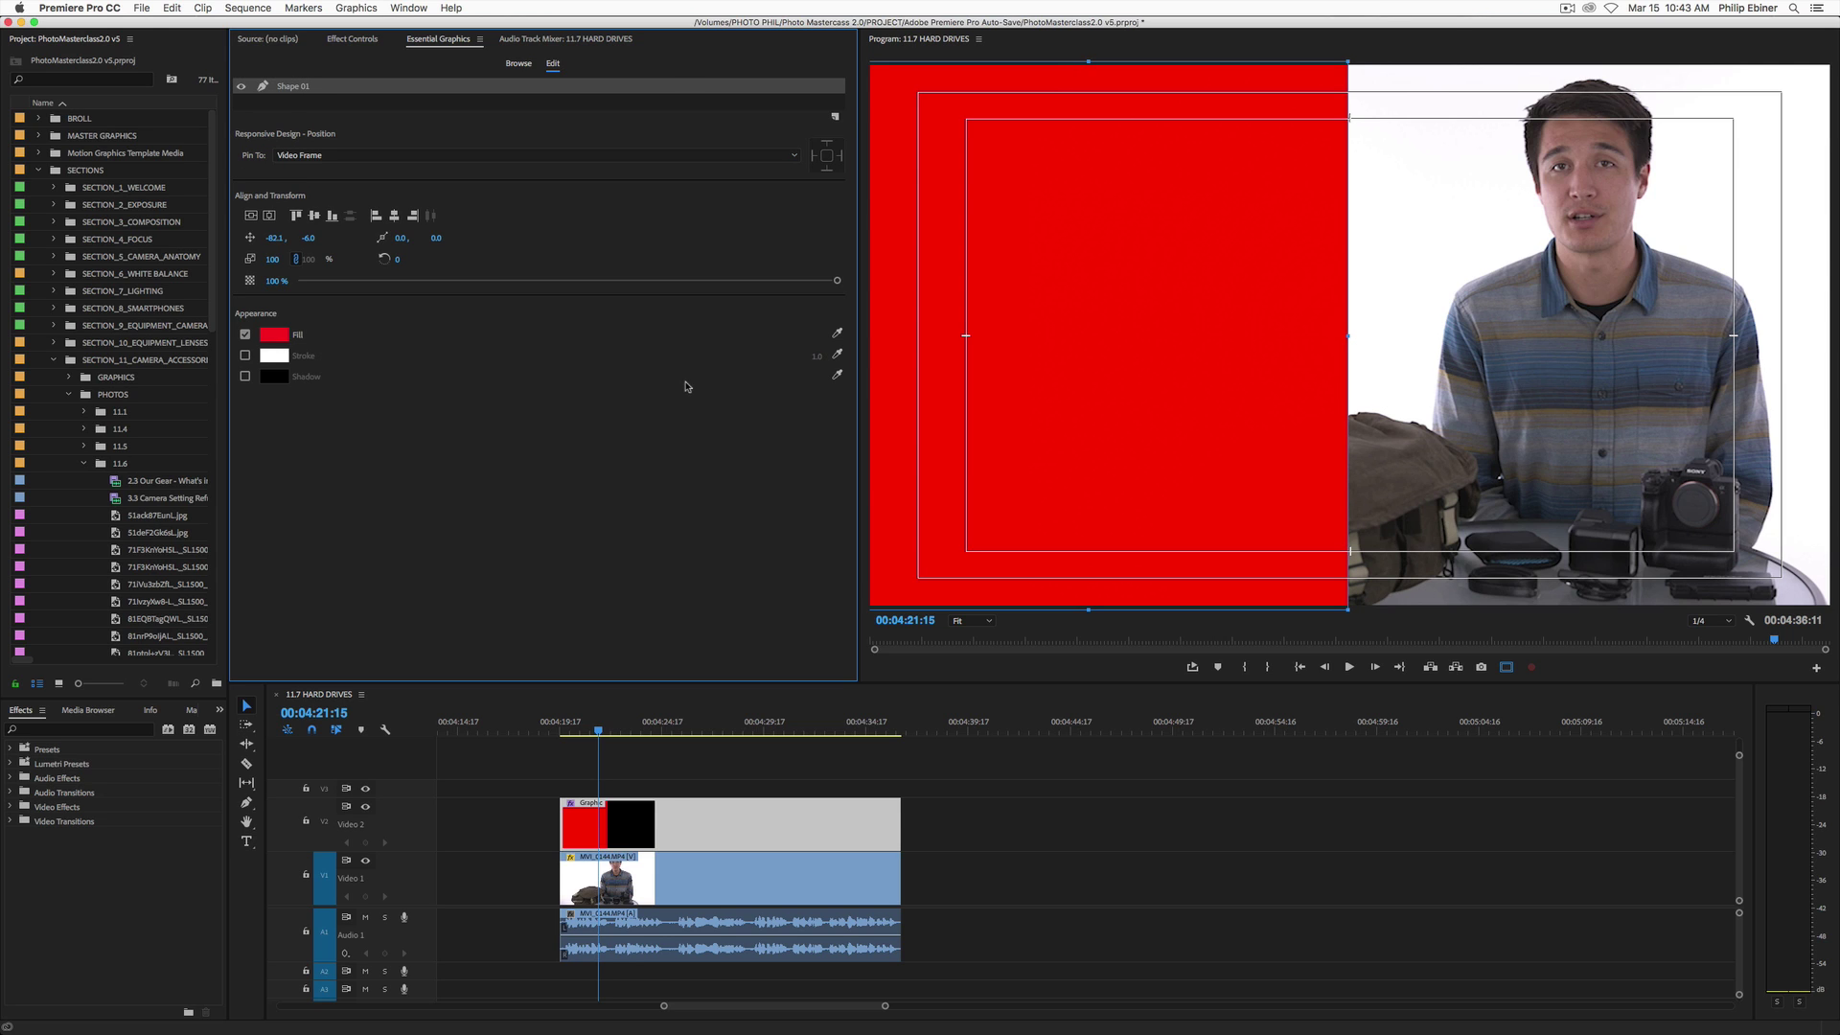
{"action": "left_click", "coordinate": [276, 335]}
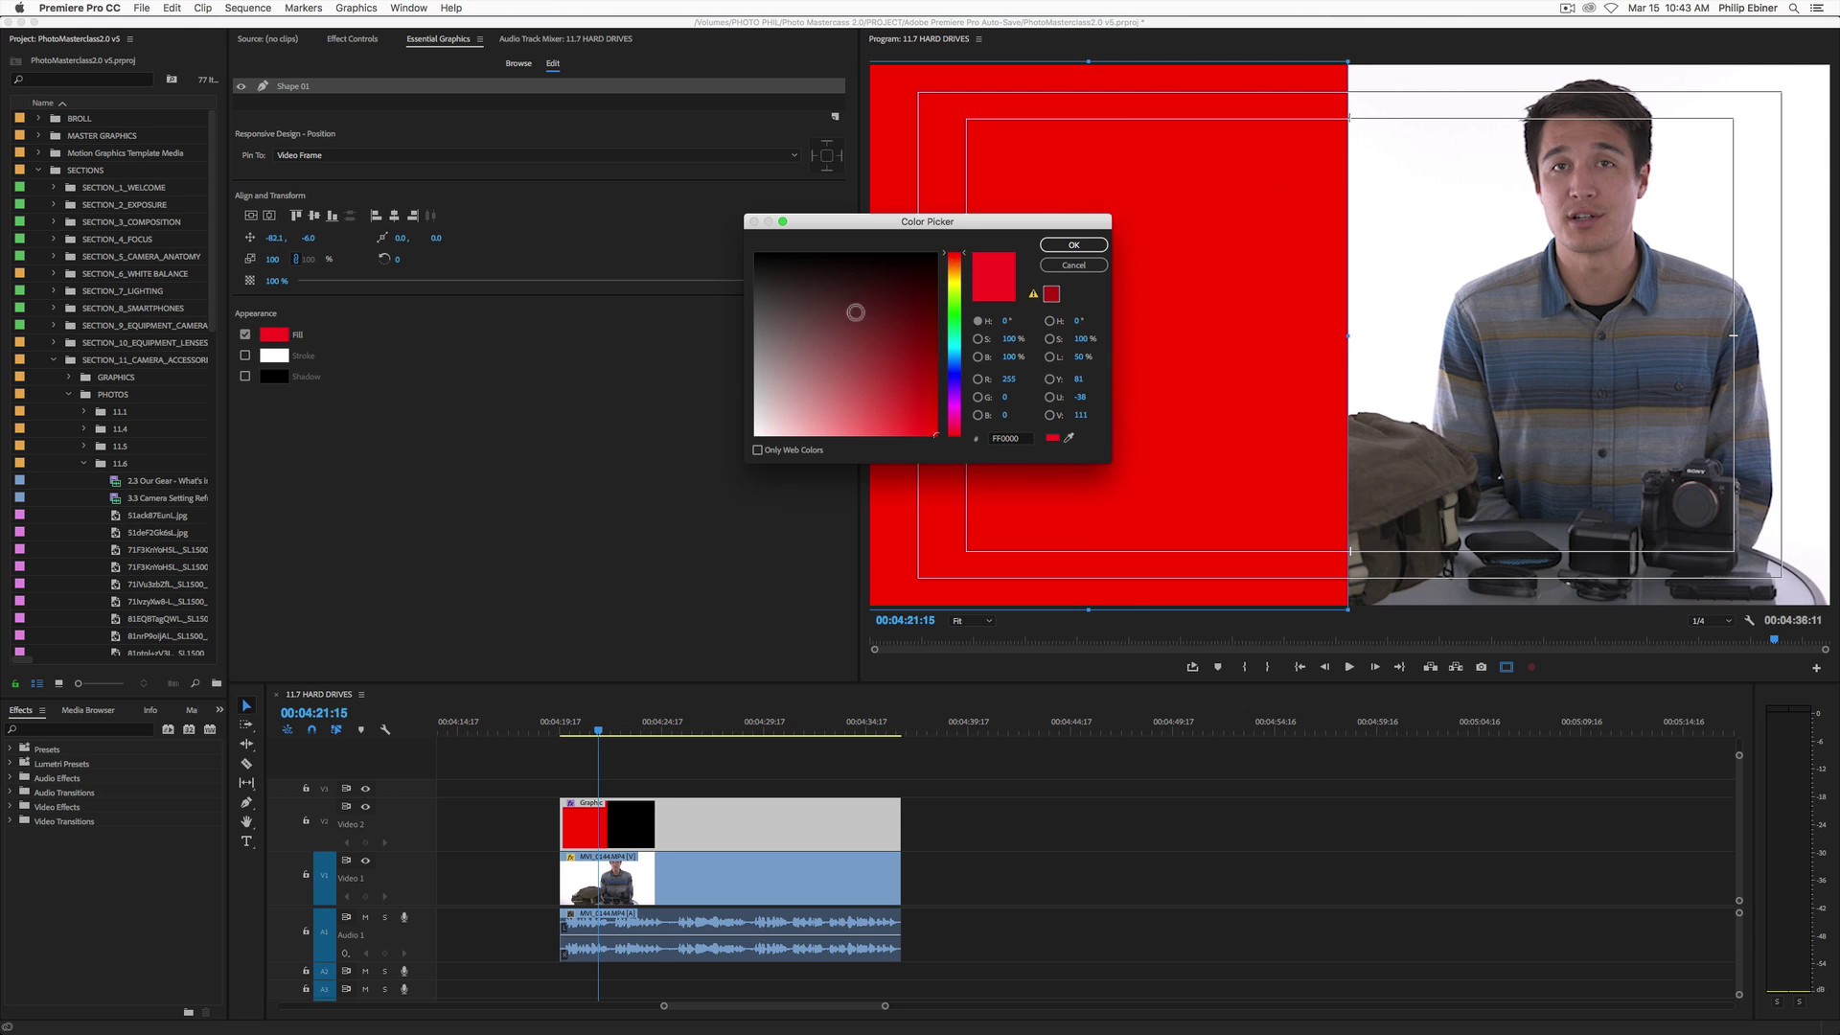
{"action": "mouse_move", "coordinate": [779, 312]}
{"action": "left_mouse_down"}
{"action": "mouse_move", "coordinate": [745, 269]}
{"action": "mouse_move", "coordinate": [731, 340]}
{"action": "mouse_move", "coordinate": [730, 297]}
{"action": "left_mouse_up"}
{"action": "left_click", "coordinate": [1073, 245]}
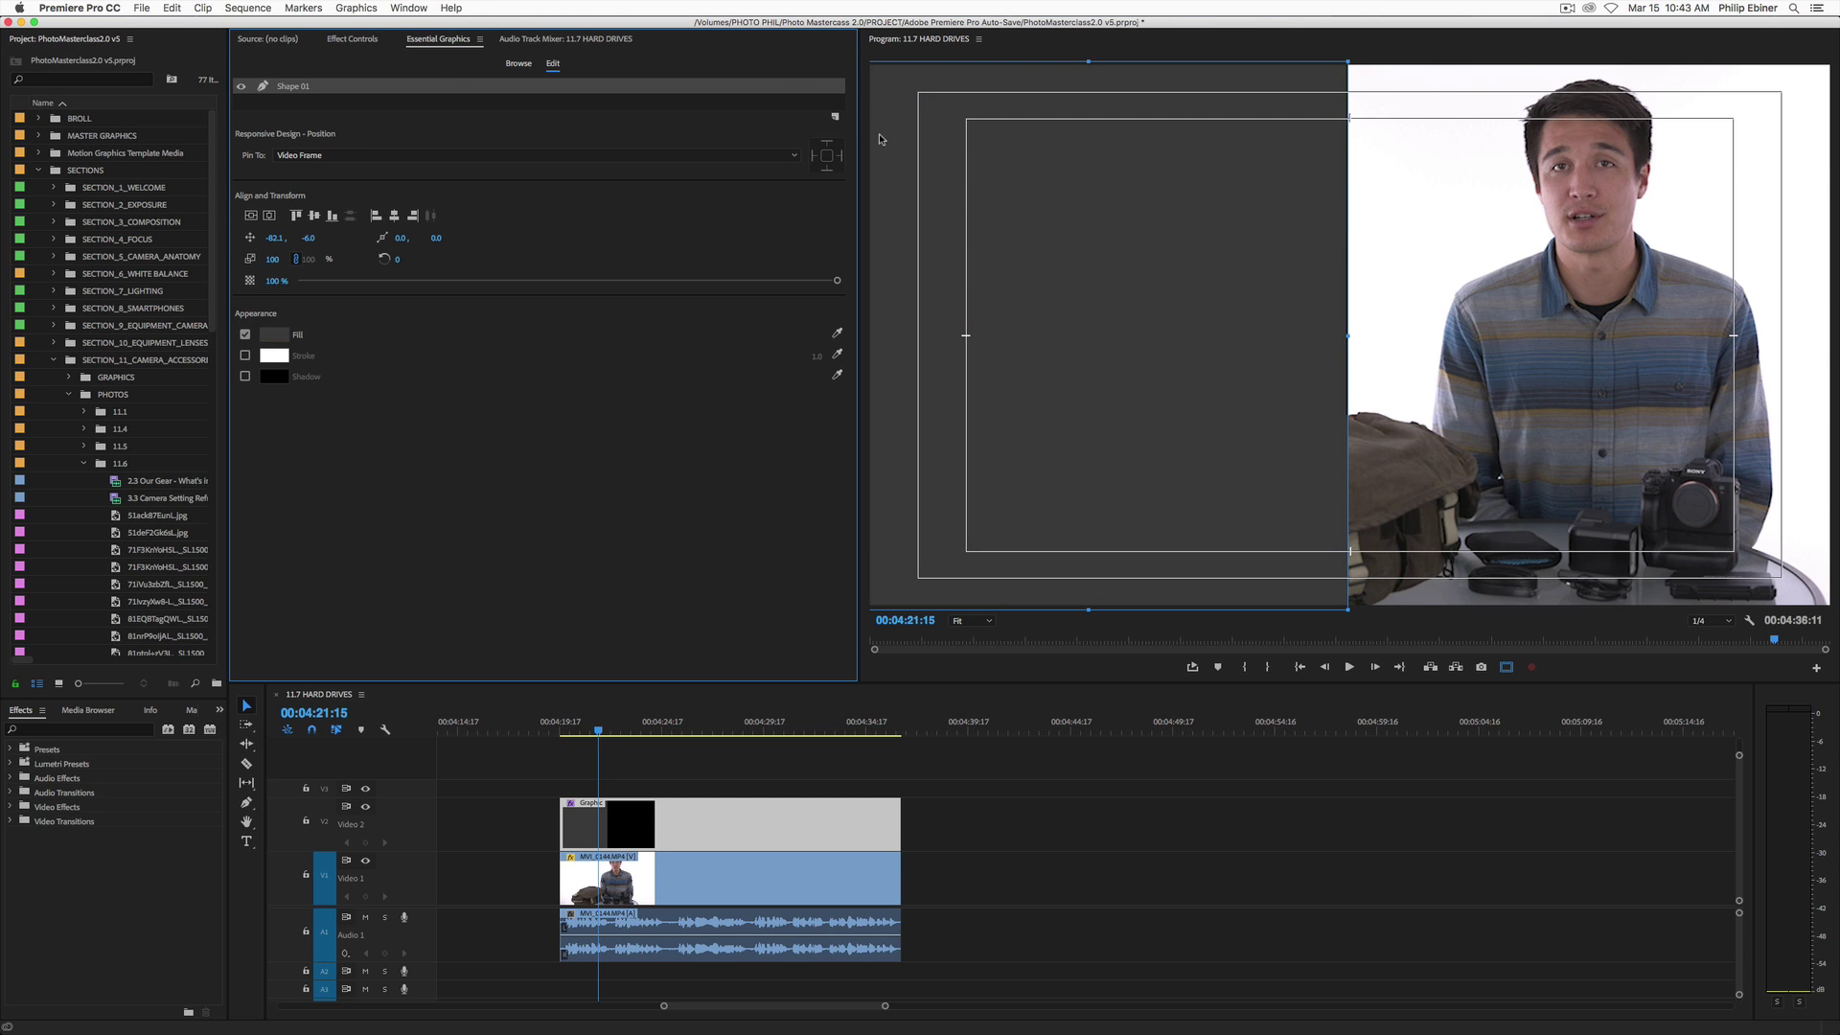
Add a 'New Text Layer' text layer at the upper left of the grey panel.
{"action": "left_click", "coordinate": [836, 117]}
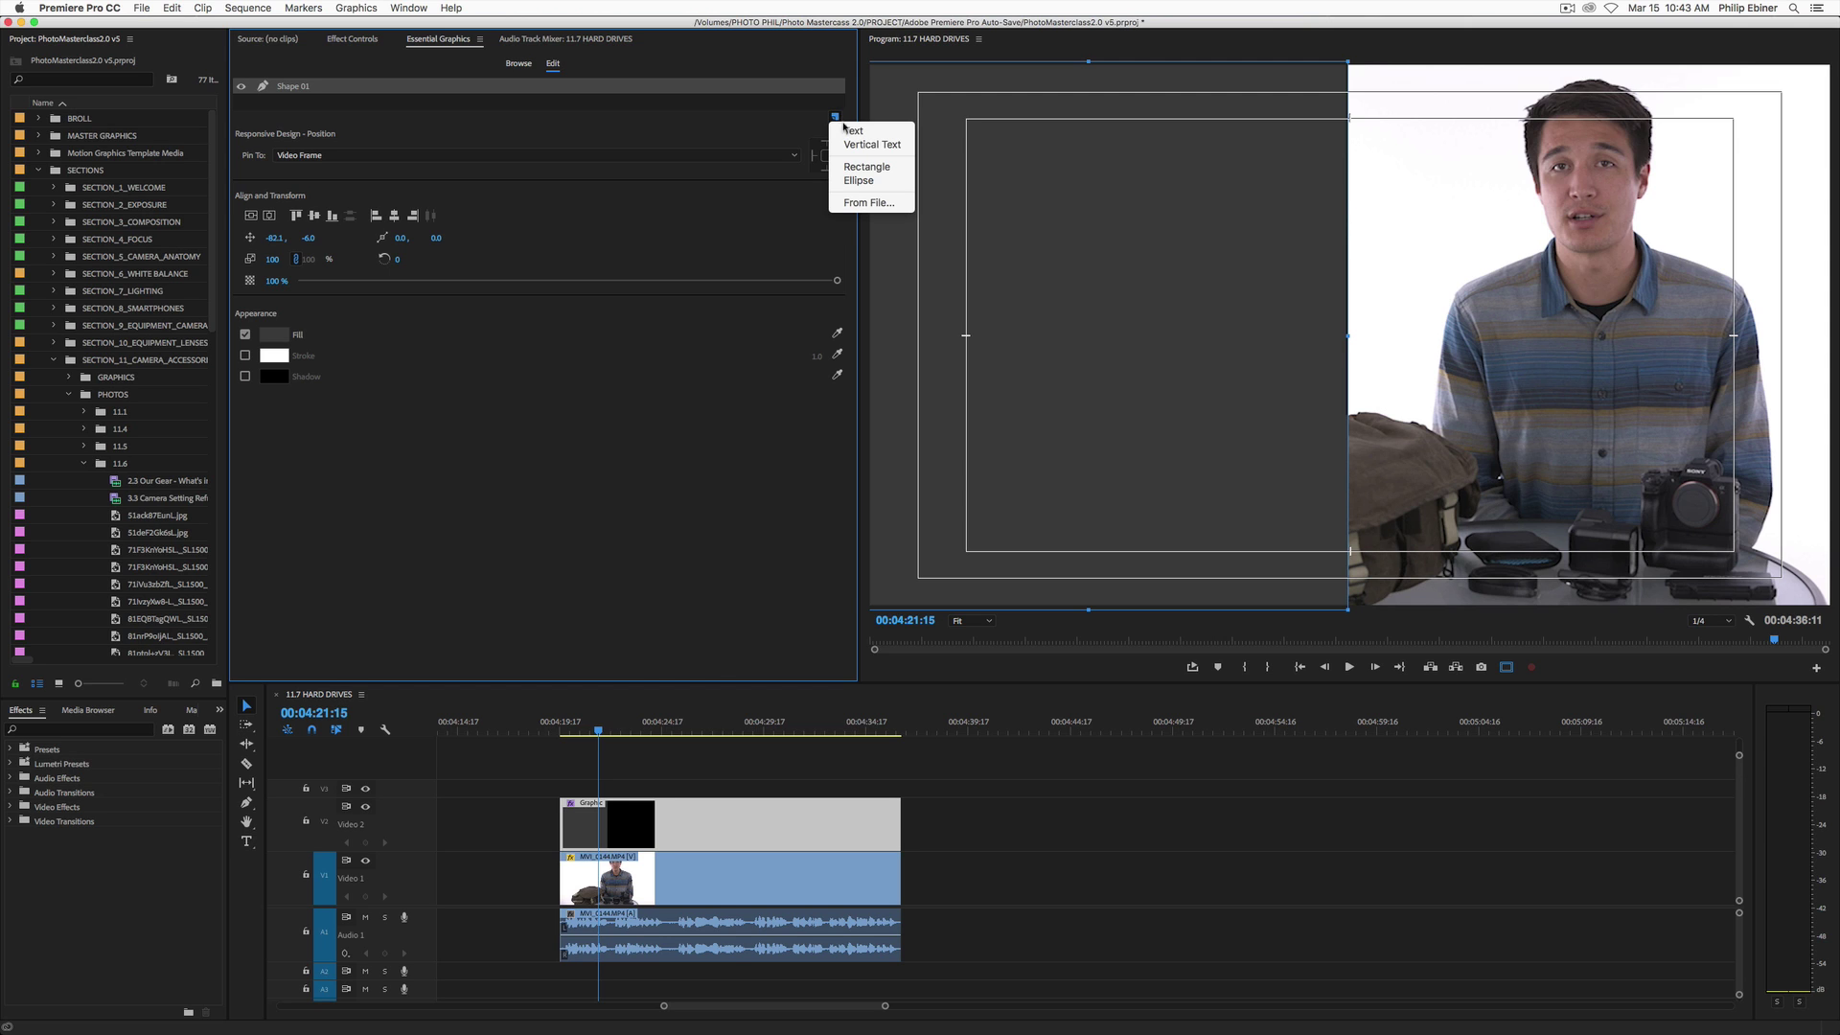
{"action": "left_click", "coordinate": [852, 131]}
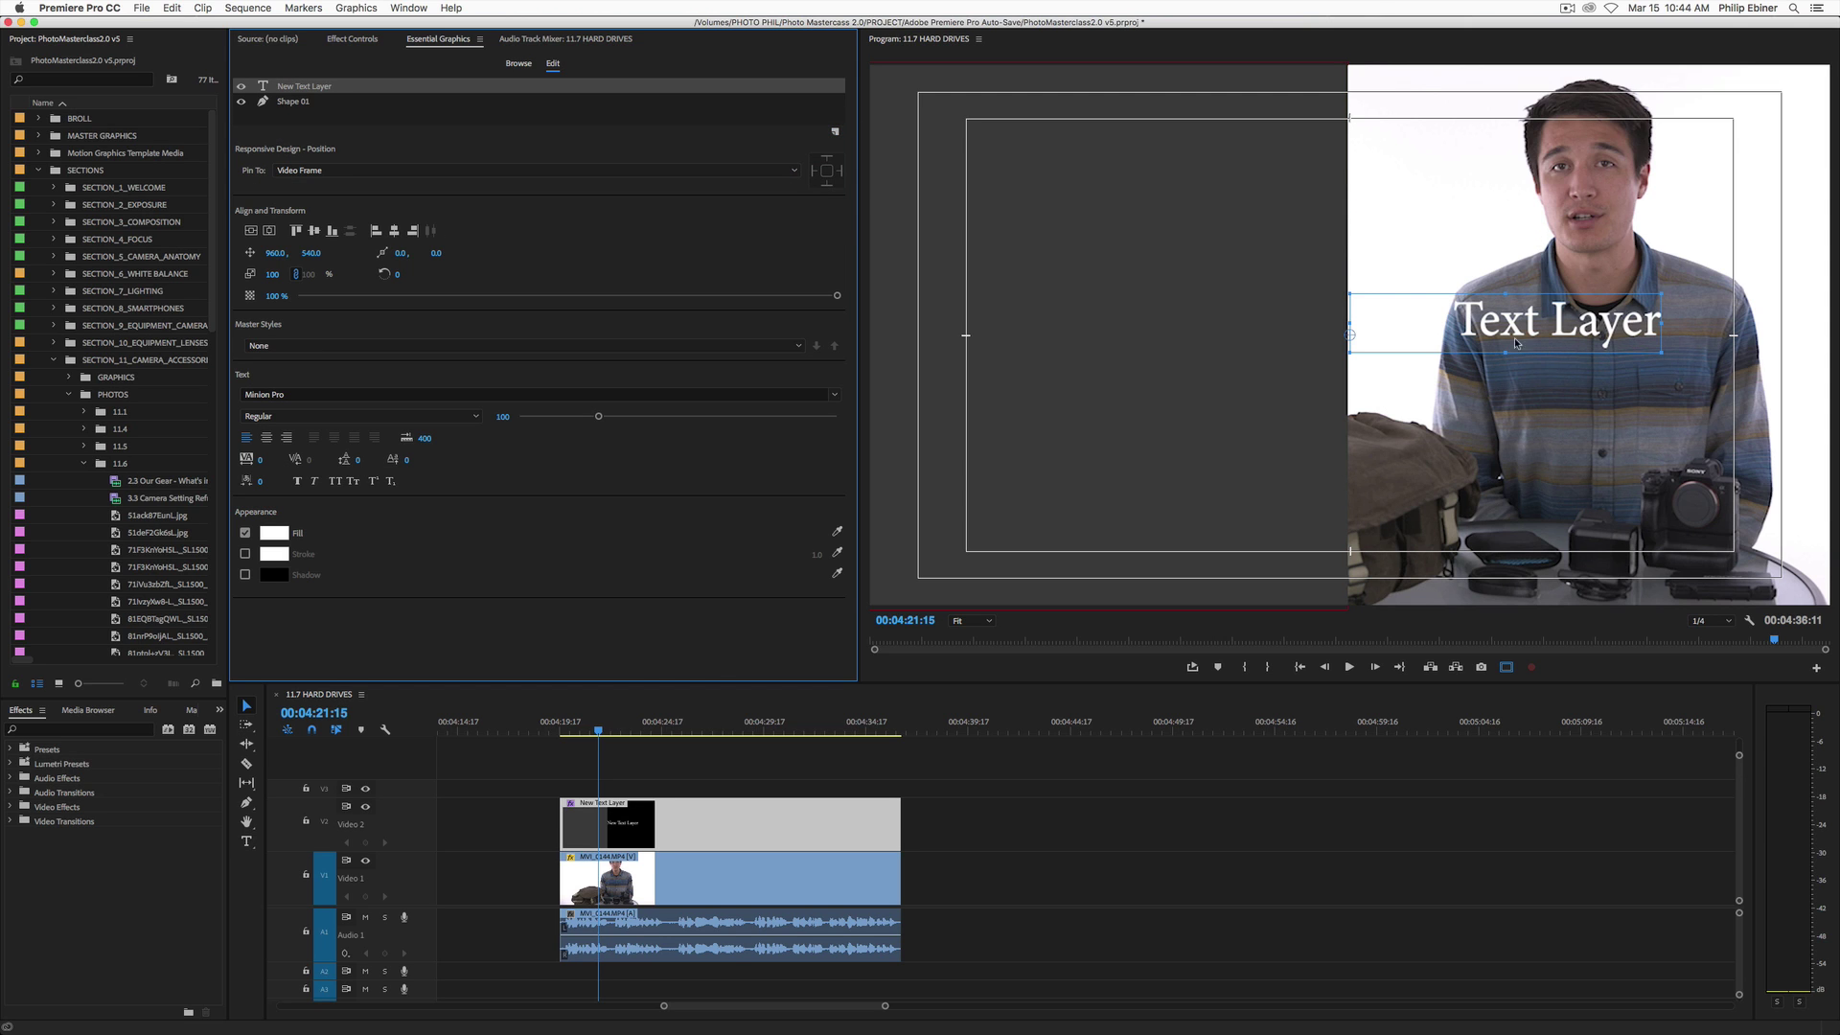
{"action": "left_click_drag", "start_coordinate": [1544, 341], "coordinate": [1101, 113]}
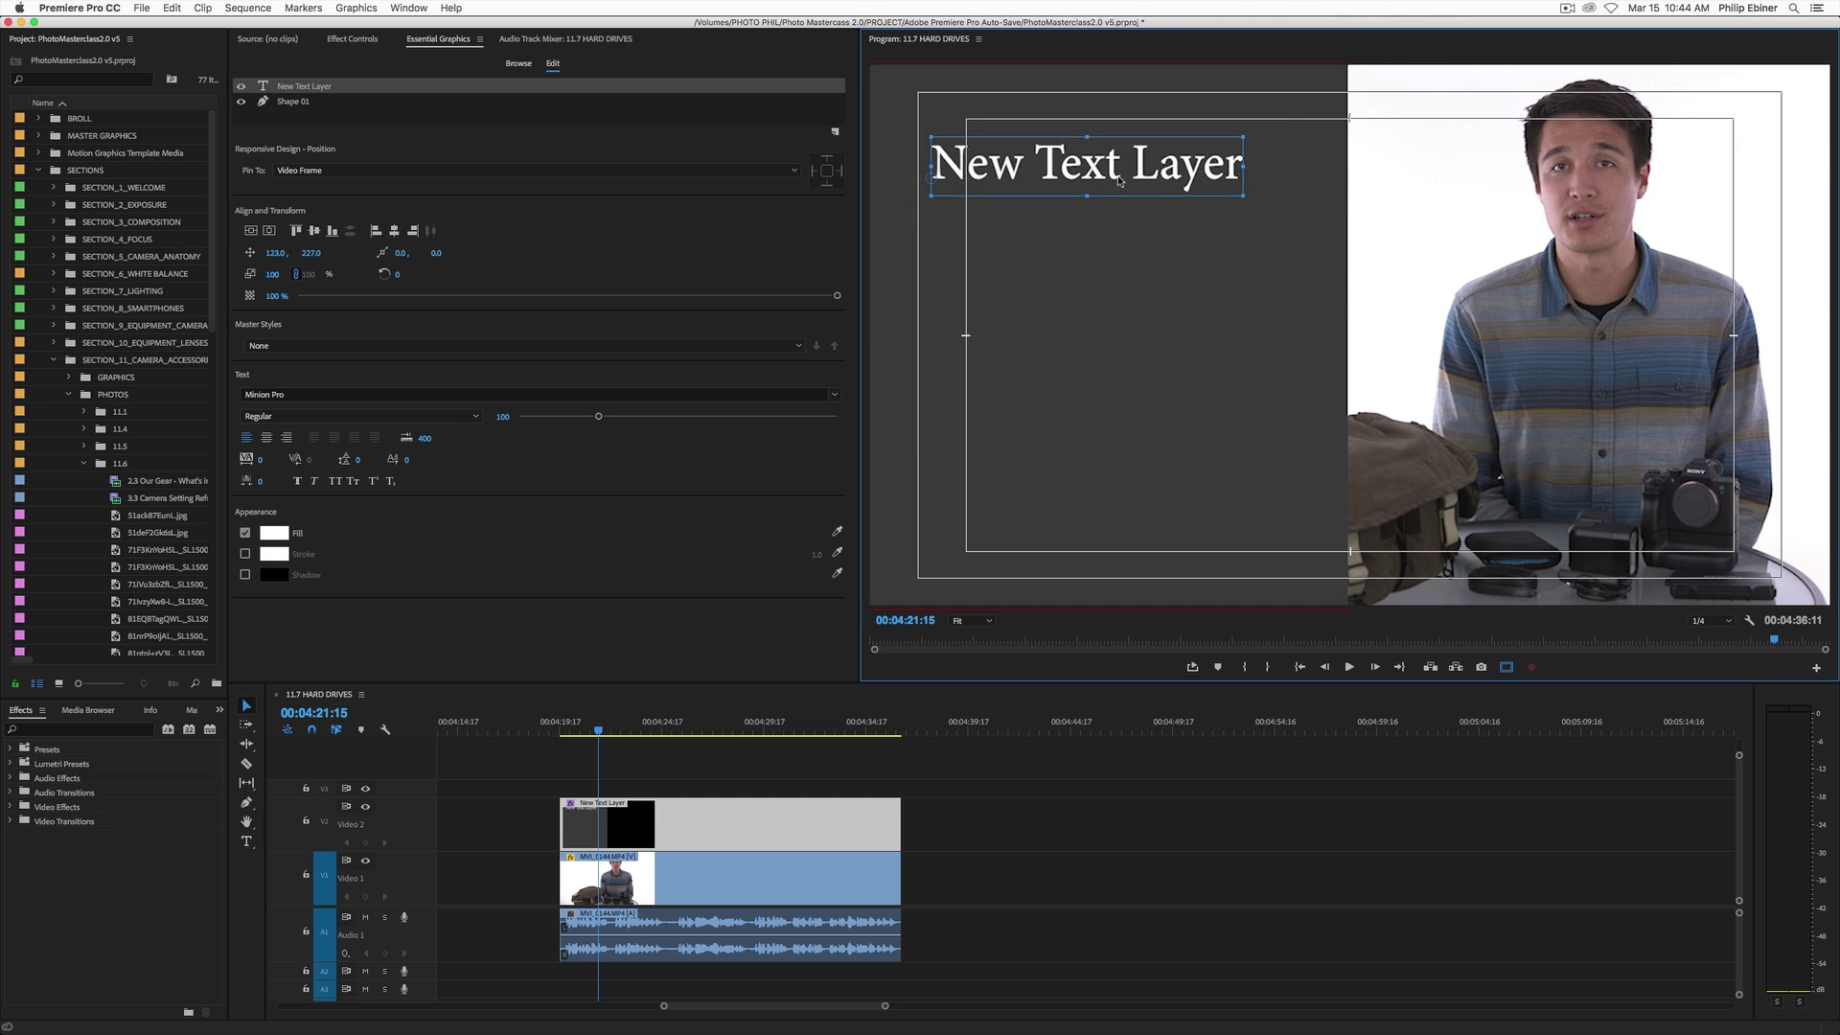
{"action": "double_click", "coordinate": [1090, 173]}
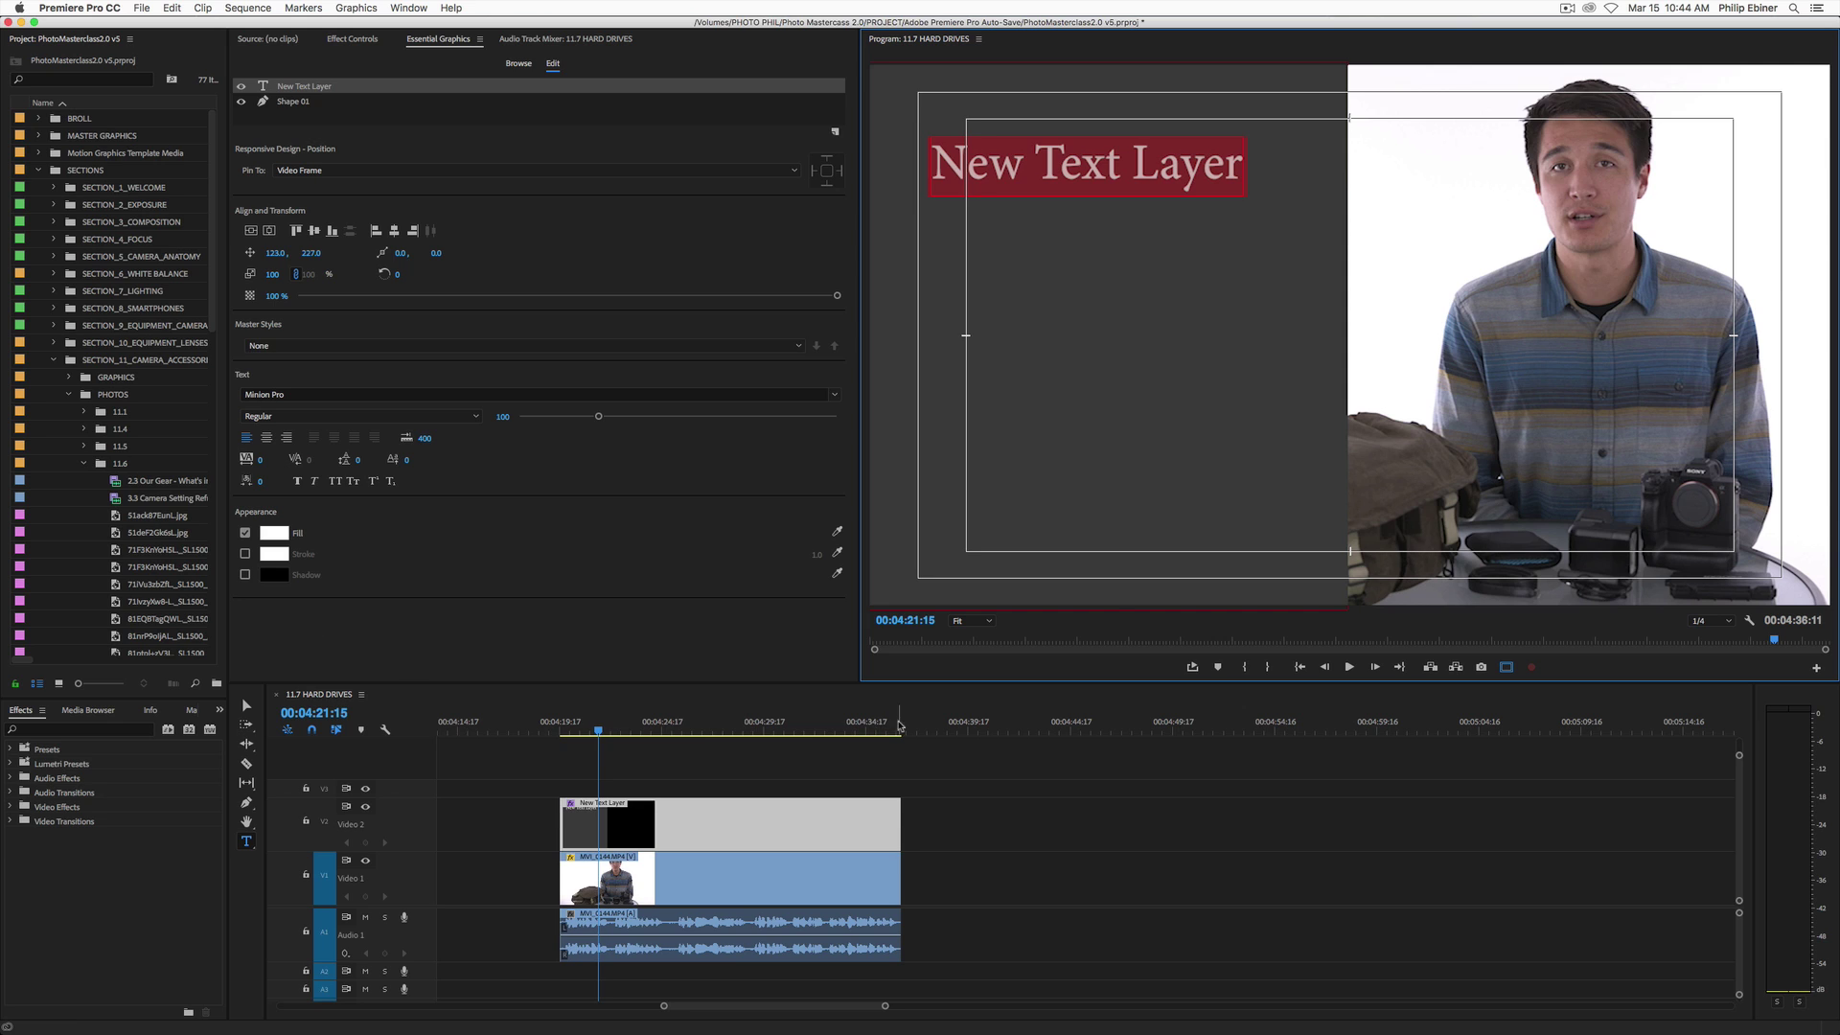
Replace the placeholder text with the title 'how to create a split screen'.
{"action": "left_click", "coordinate": [1172, 187]}
{"action": "key", "text": "super+a"}
{"action": "type", "text": "how to create a splo"}
{"action": "key", "text": "BackSpace"}
{"action": "type", "text": "it screen"}
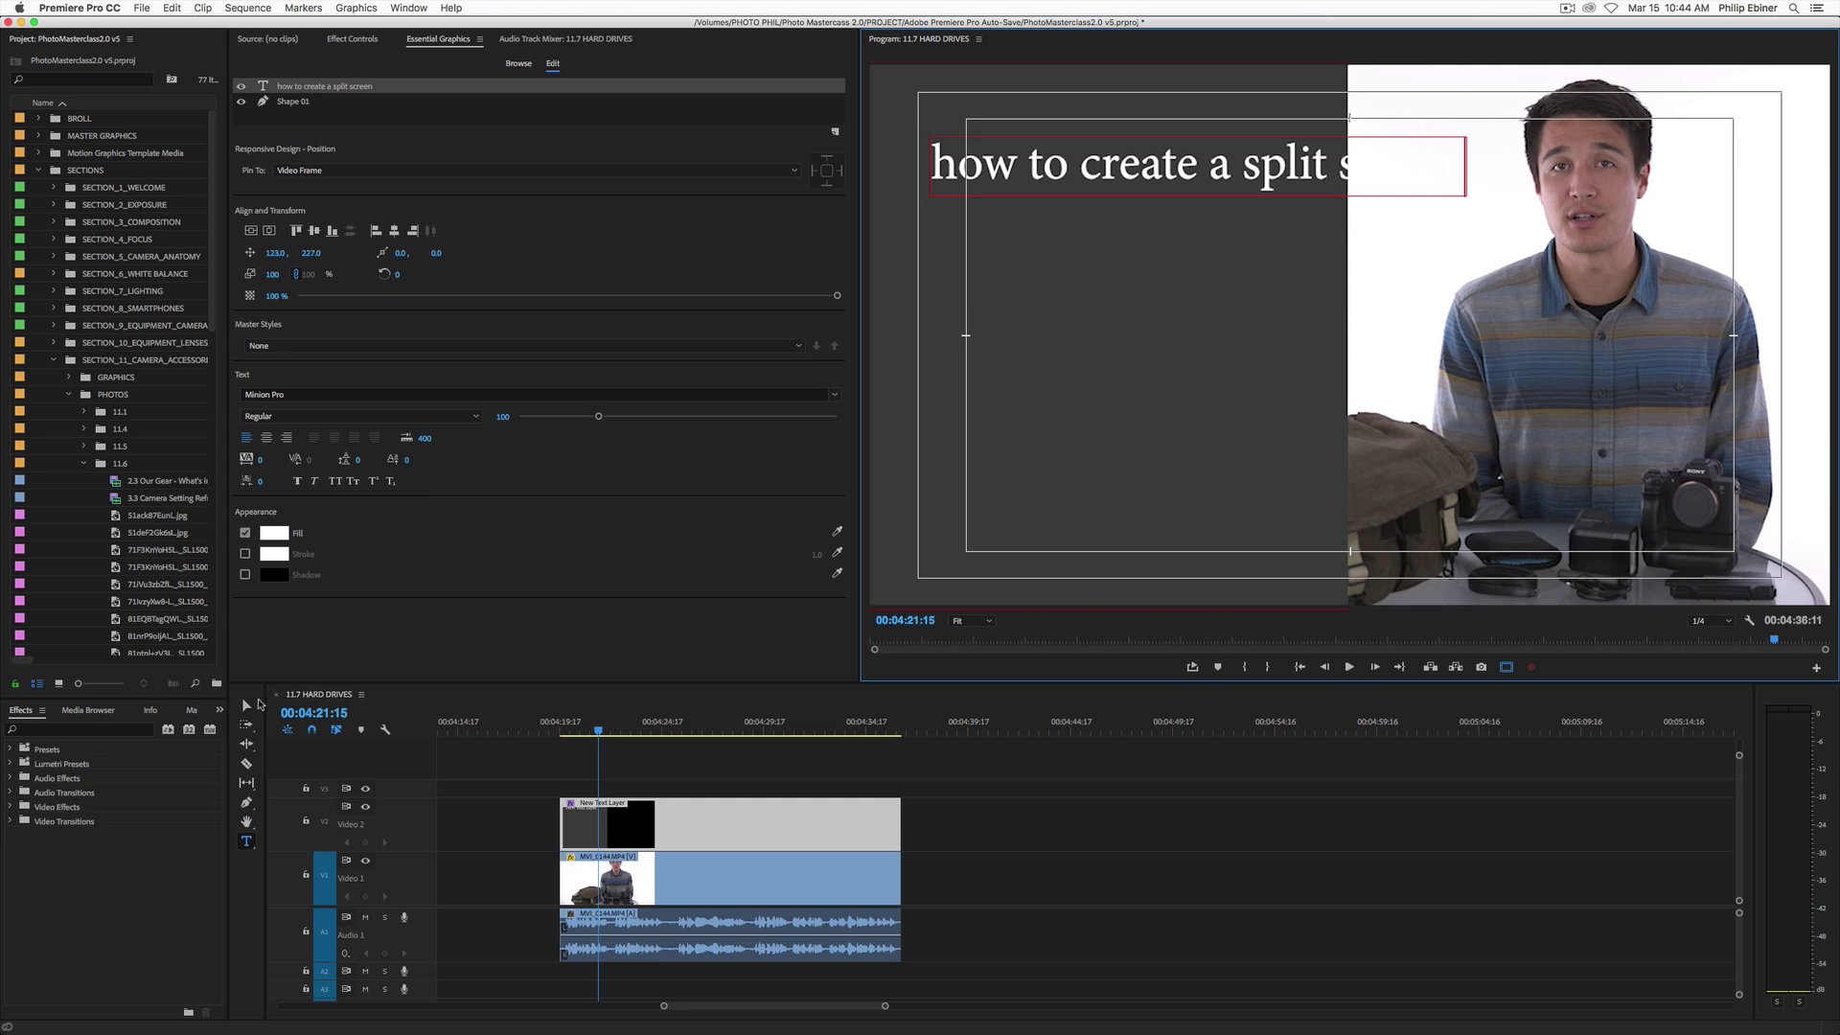
Scale the title down to font size 98 and place it at the panel's top left.
{"action": "left_click", "coordinate": [247, 704]}
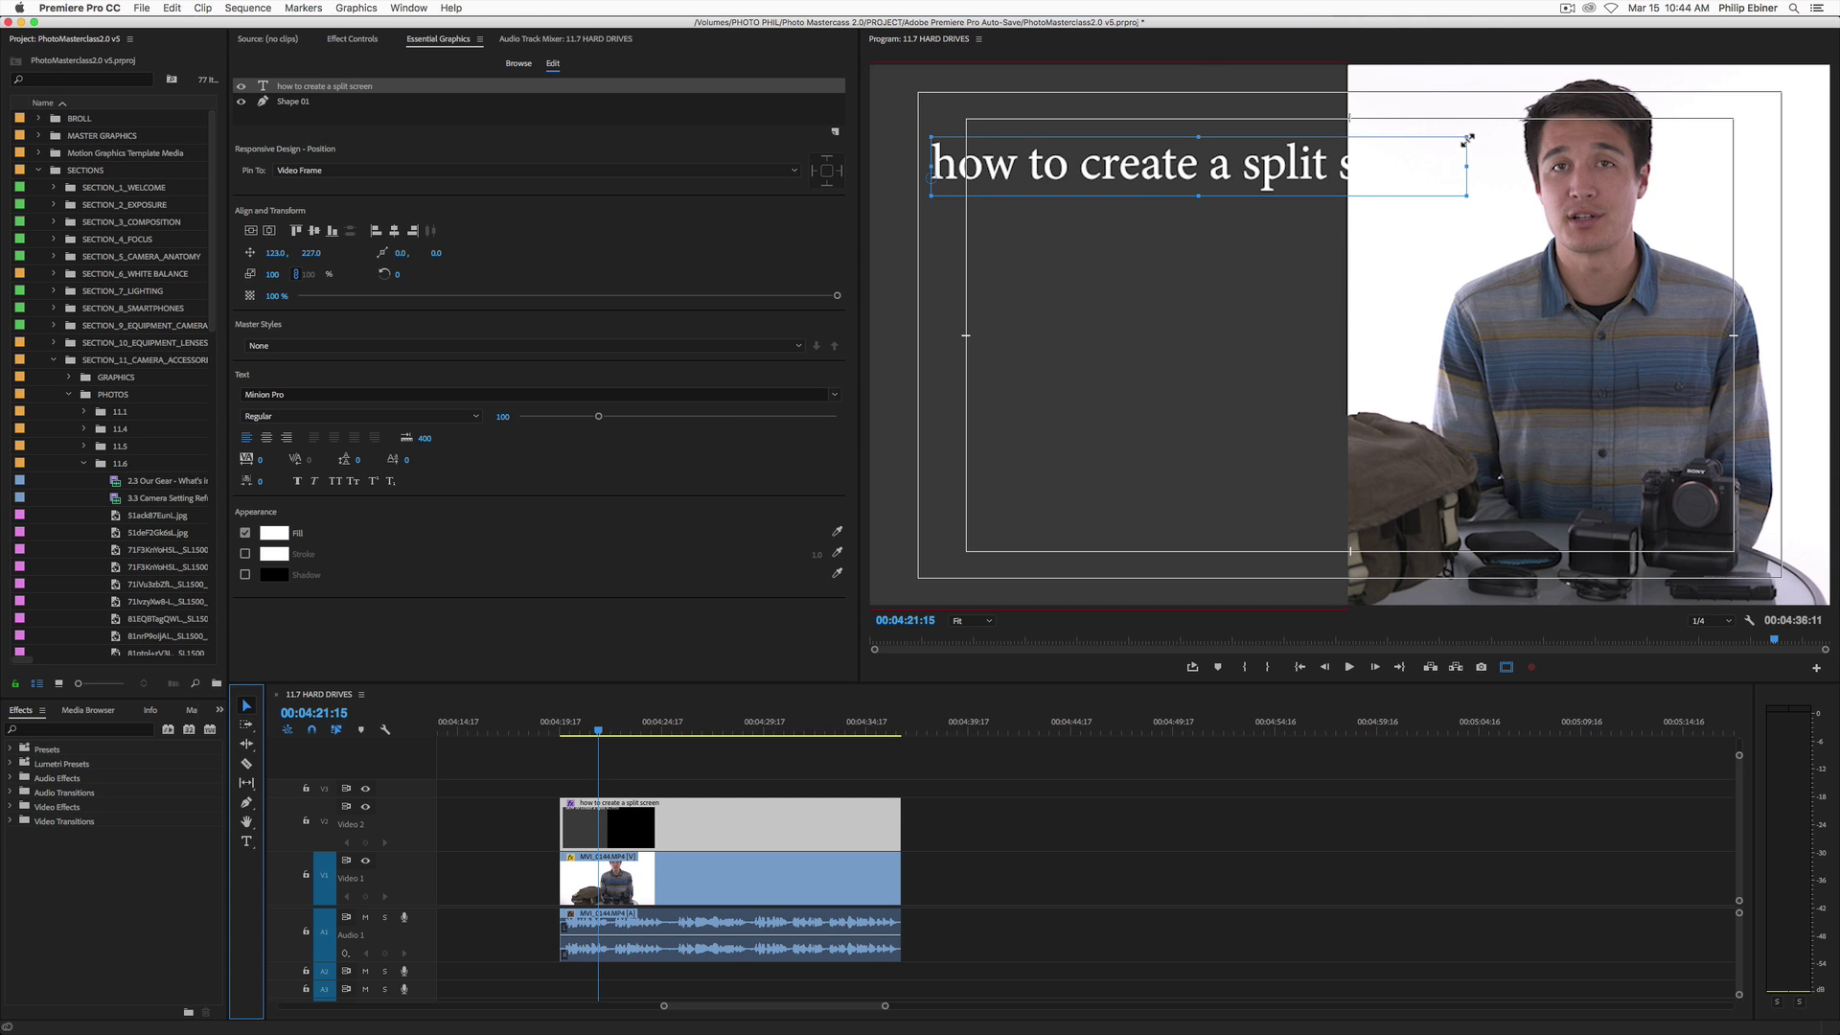
{"action": "left_click_drag", "start_coordinate": [1467, 140], "coordinate": [1301, 150]}
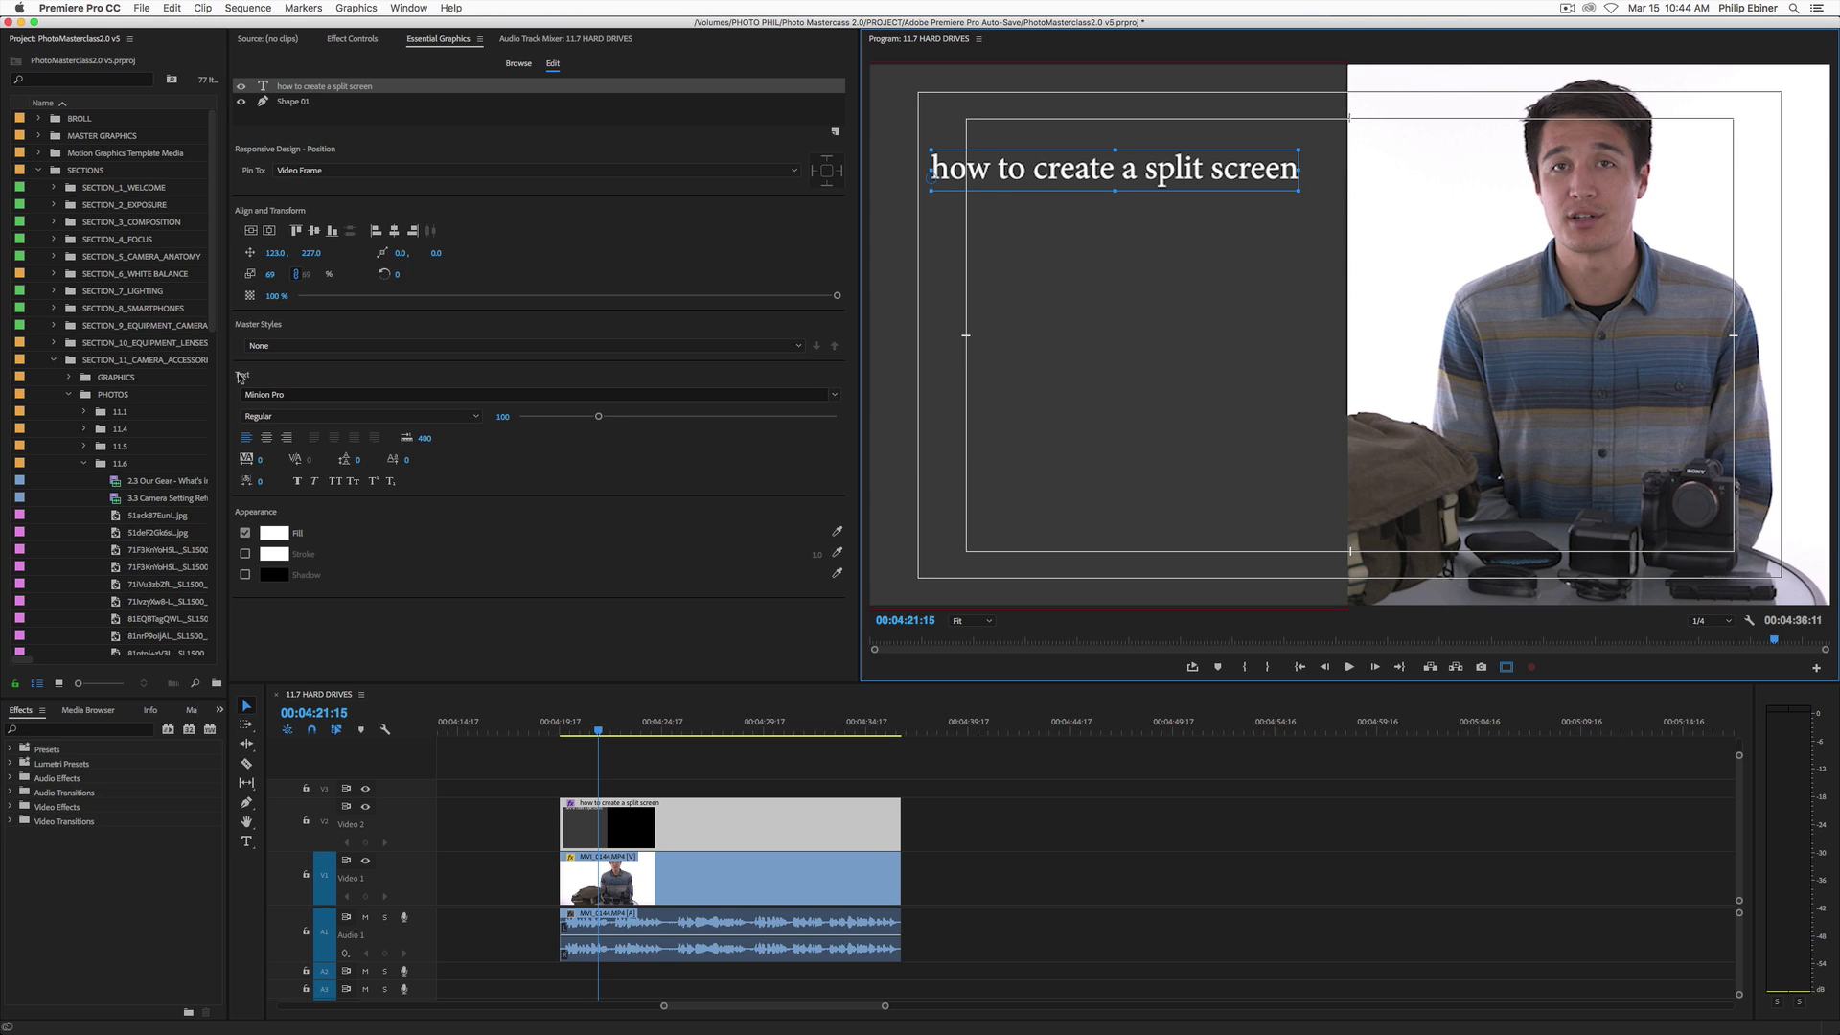
{"action": "left_click_drag", "start_coordinate": [594, 418], "coordinate": [598, 418]}
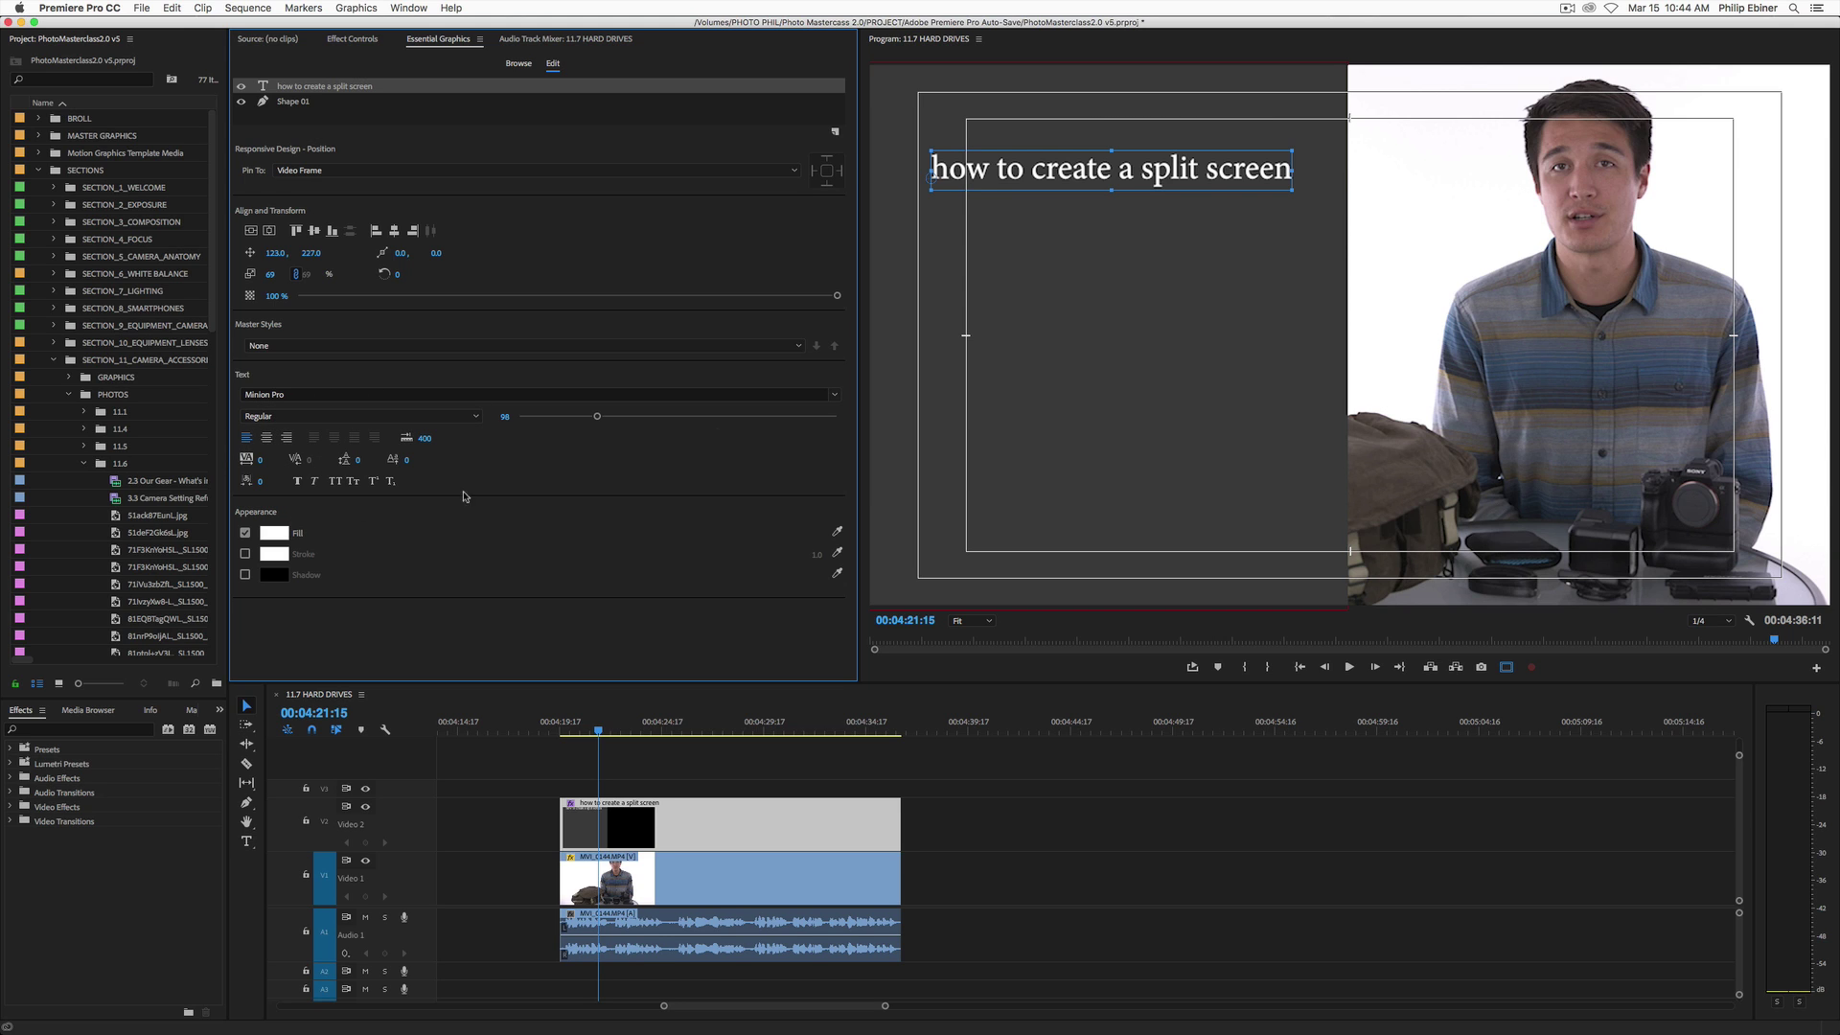
{"action": "left_click_drag", "start_coordinate": [1182, 172], "coordinate": [1178, 143]}
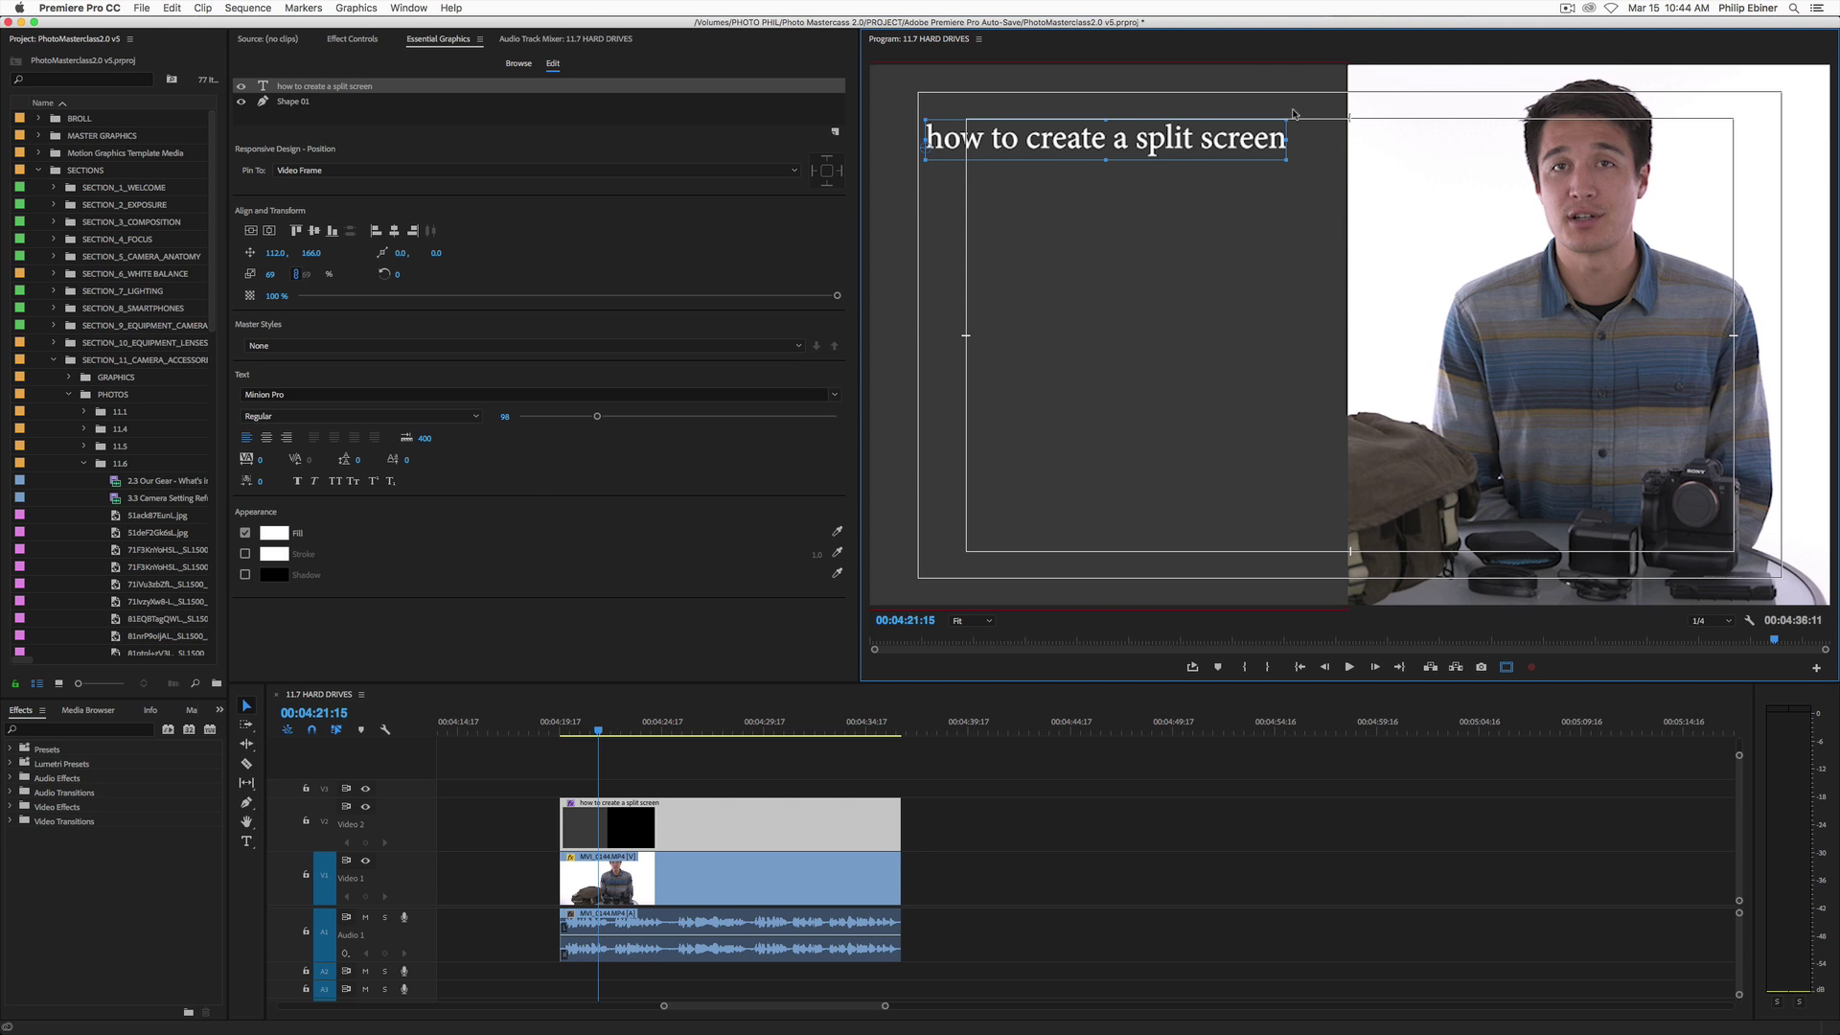
{"action": "left_click_drag", "start_coordinate": [1289, 121], "coordinate": [1293, 124]}
{"action": "left_click_drag", "start_coordinate": [1146, 150], "coordinate": [1142, 149]}
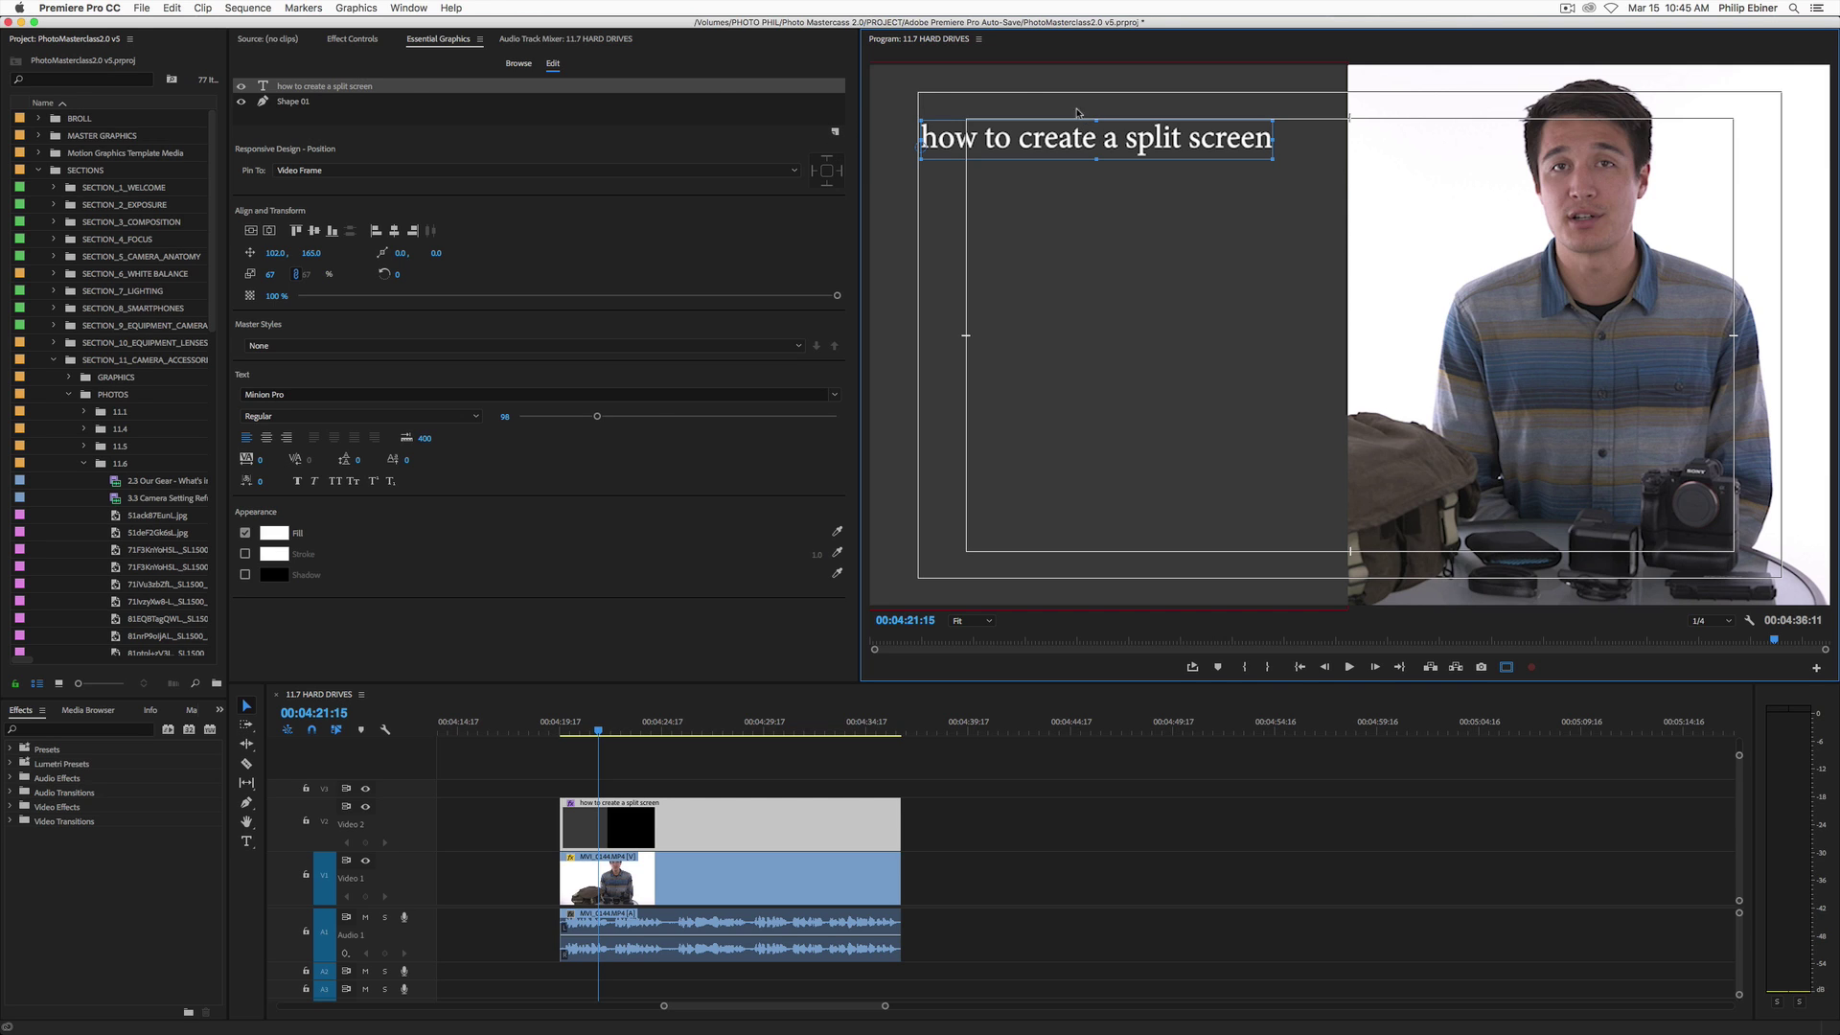
Save the project and duplicate the title layer, moving the copy below the original.
{"action": "key", "text": "cmd+s"}
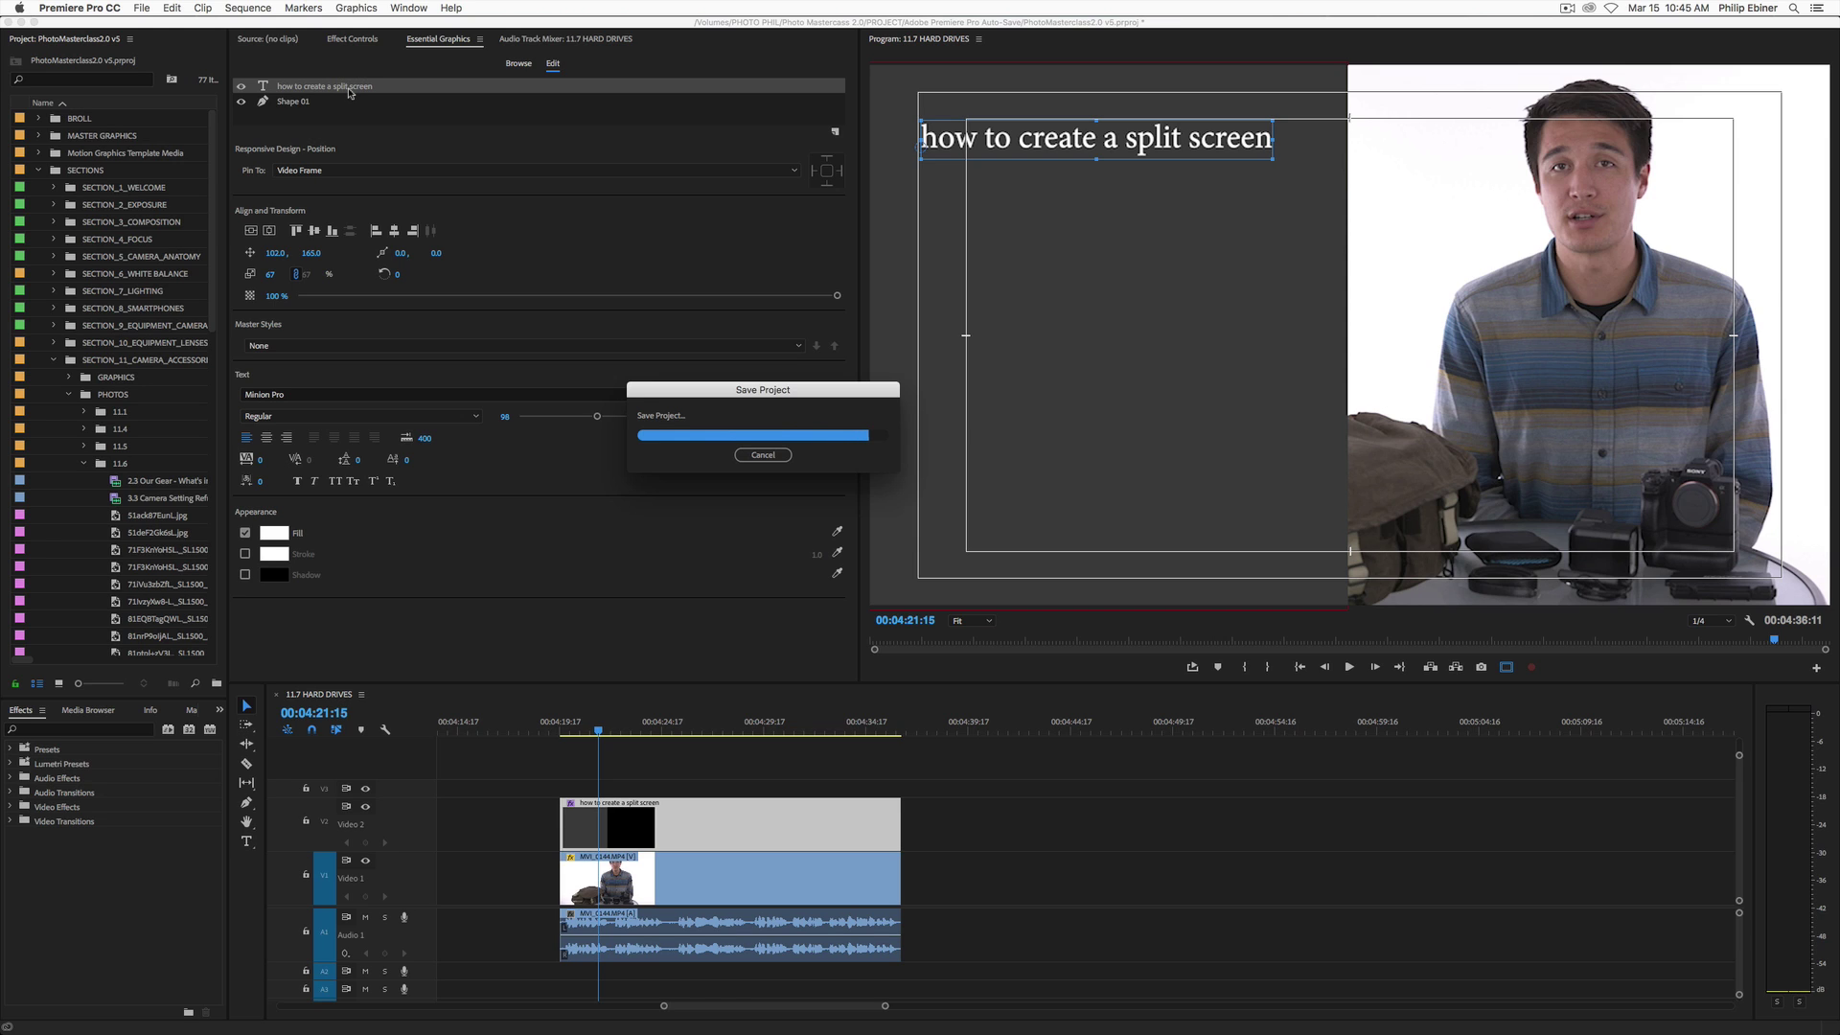
{"action": "right_click", "coordinate": [351, 88]}
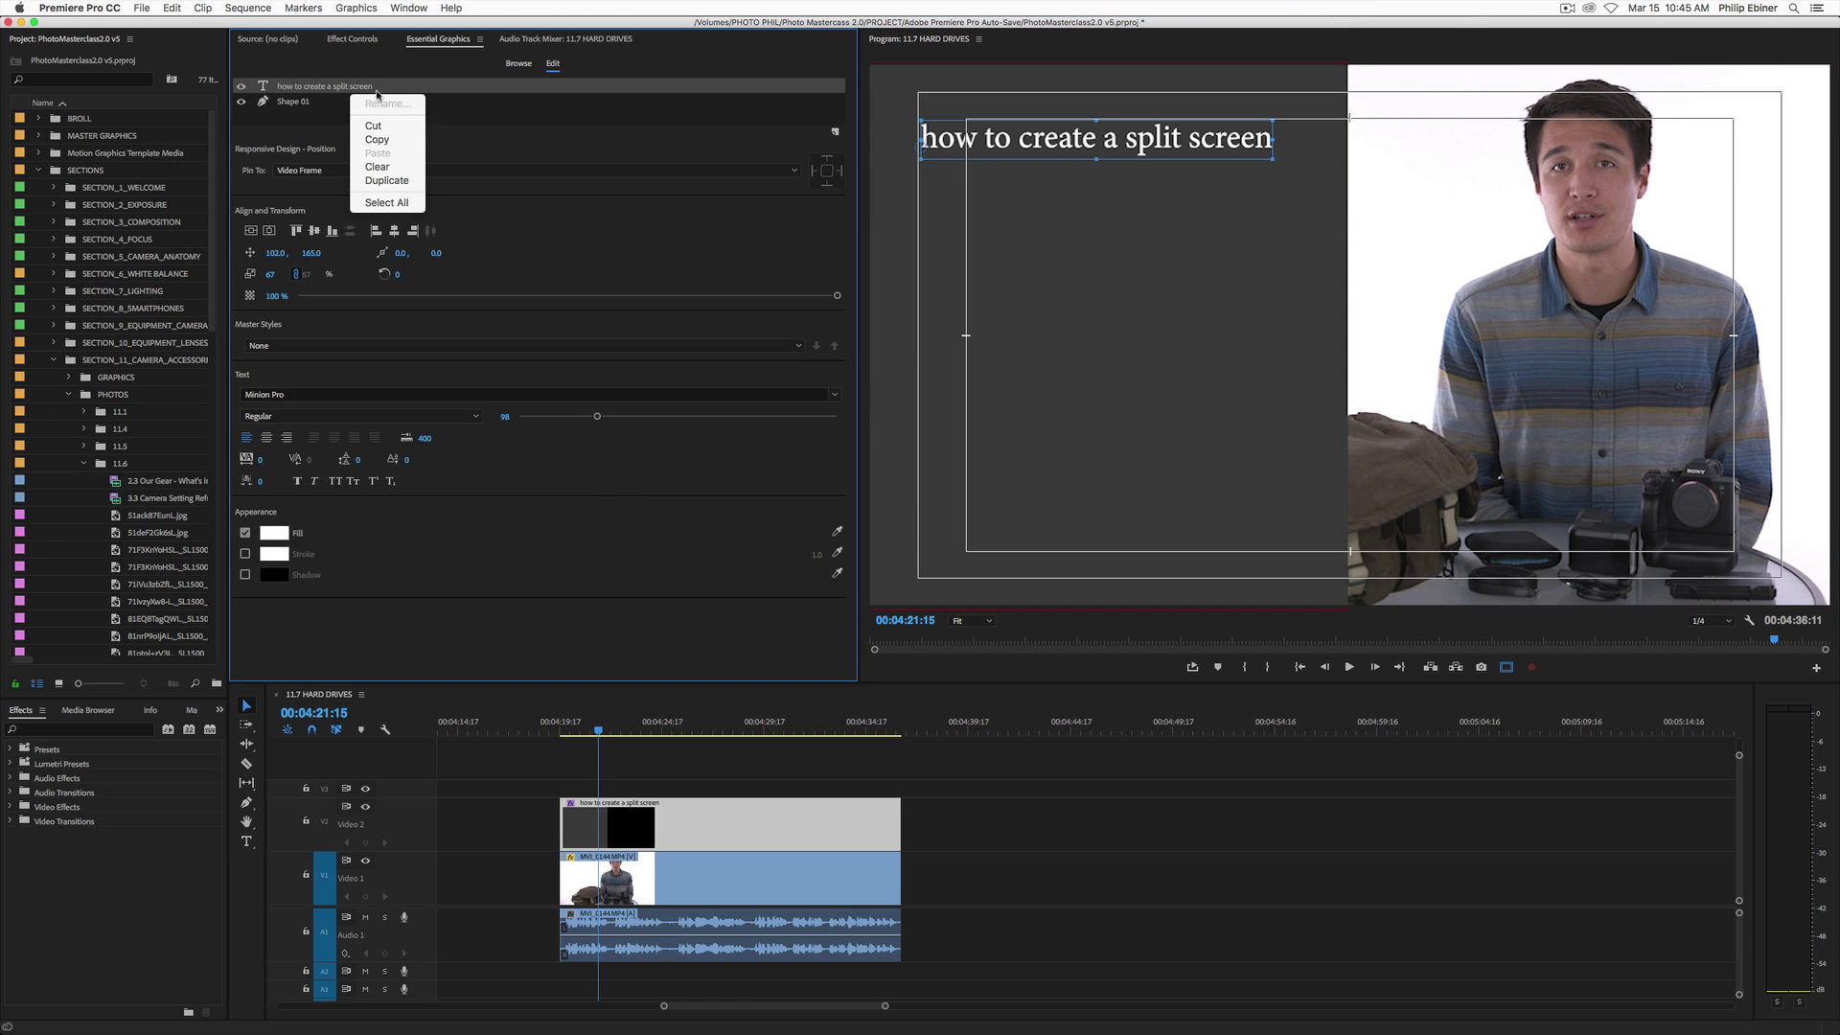
{"action": "left_click", "coordinate": [503, 194]}
{"action": "key", "text": "cmd+v"}
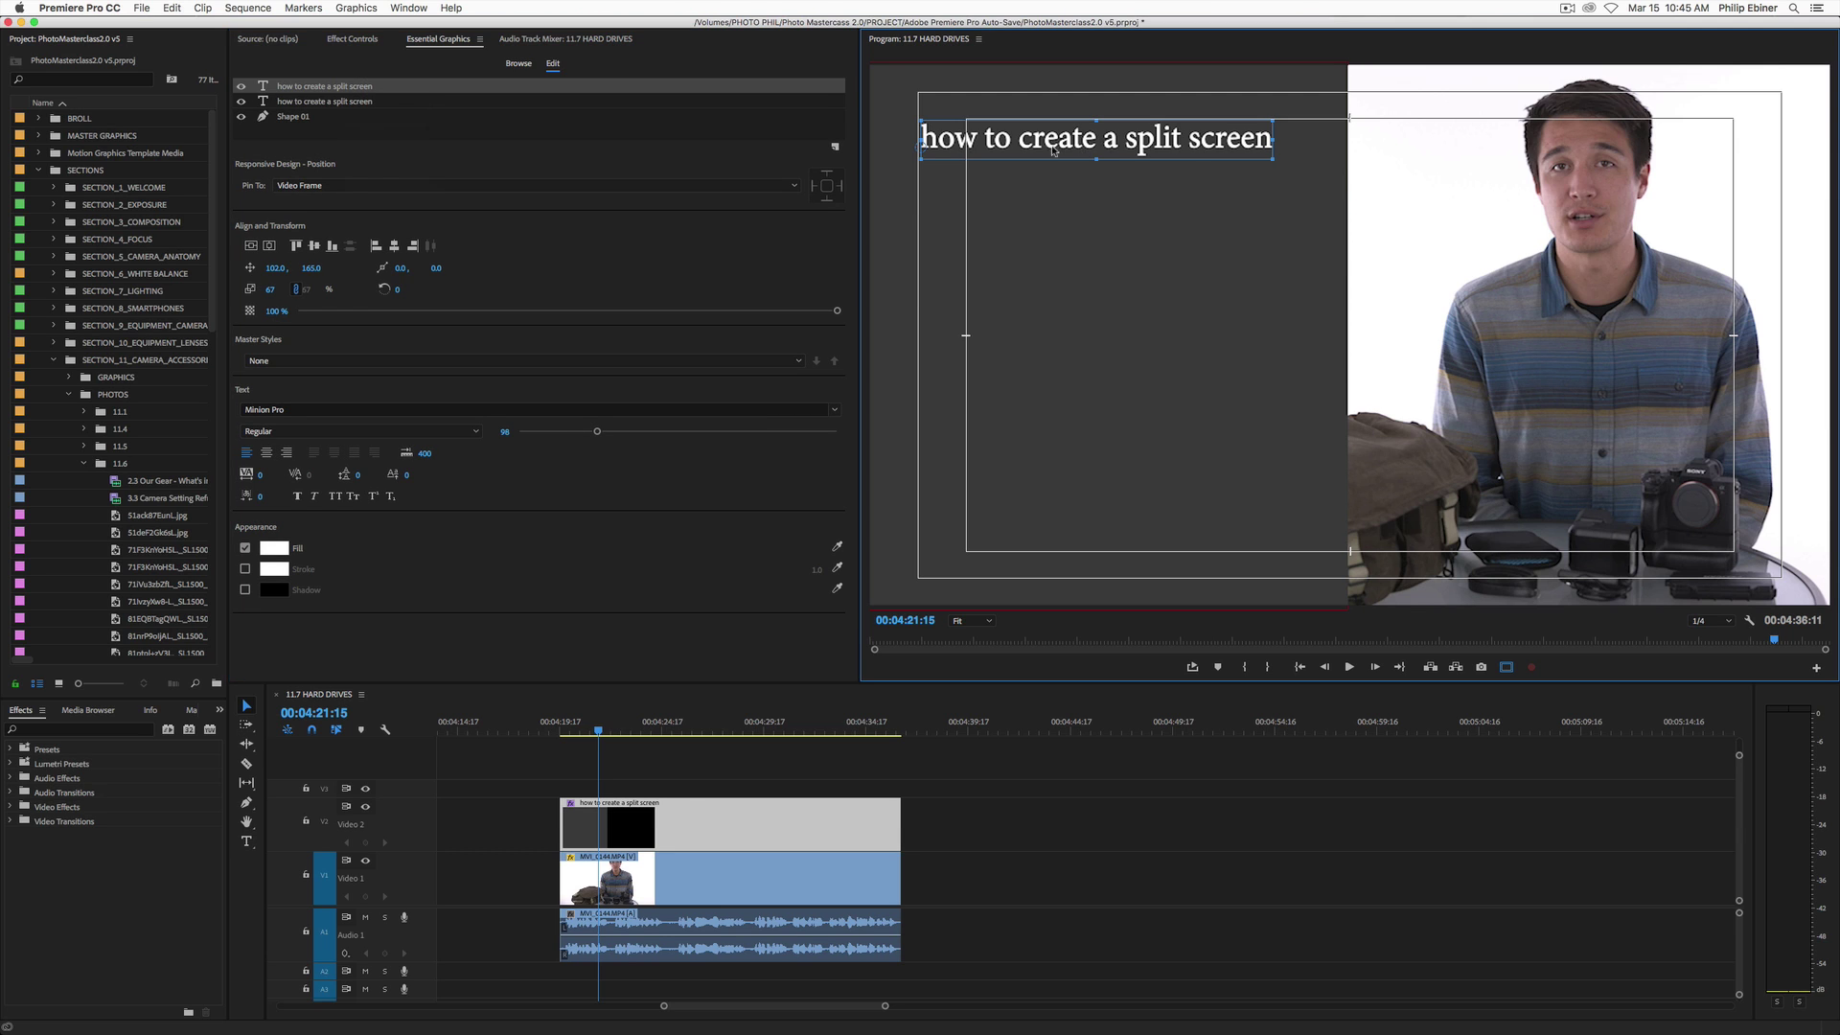
{"action": "left_click_drag", "start_coordinate": [1053, 141], "coordinate": [1063, 225]}
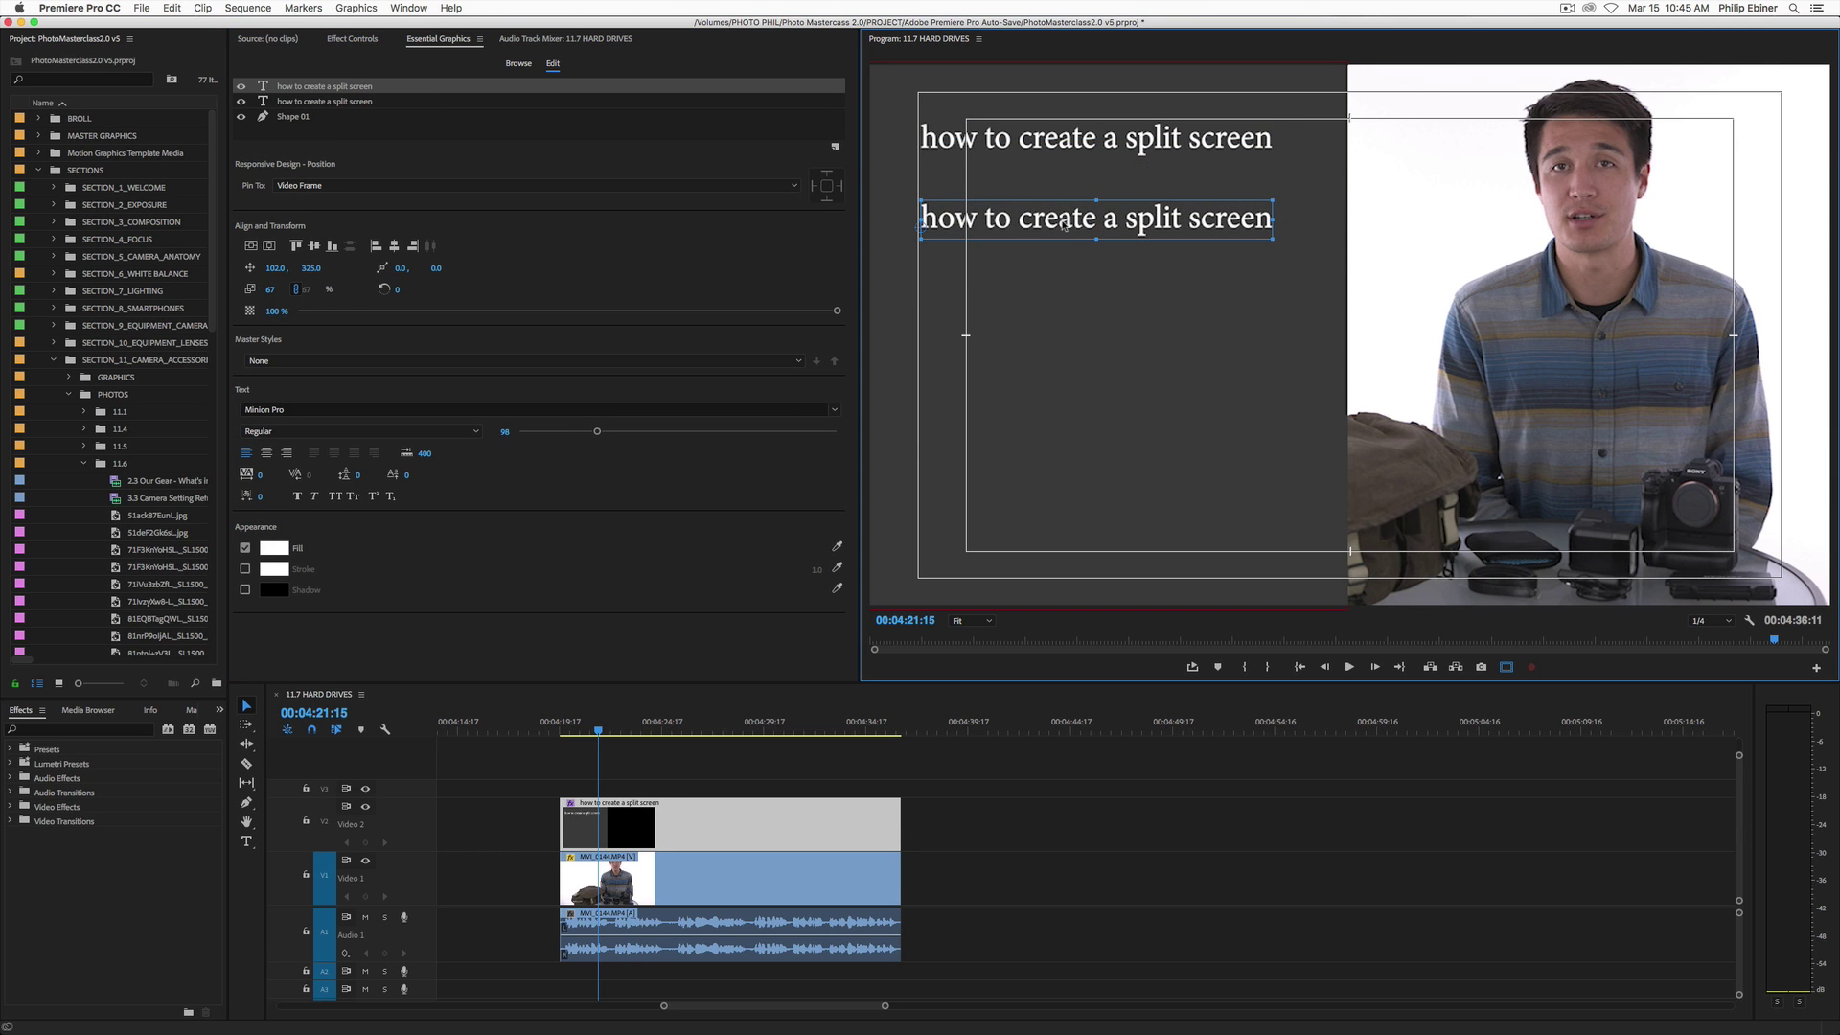
{"action": "key", "text": "super+z"}
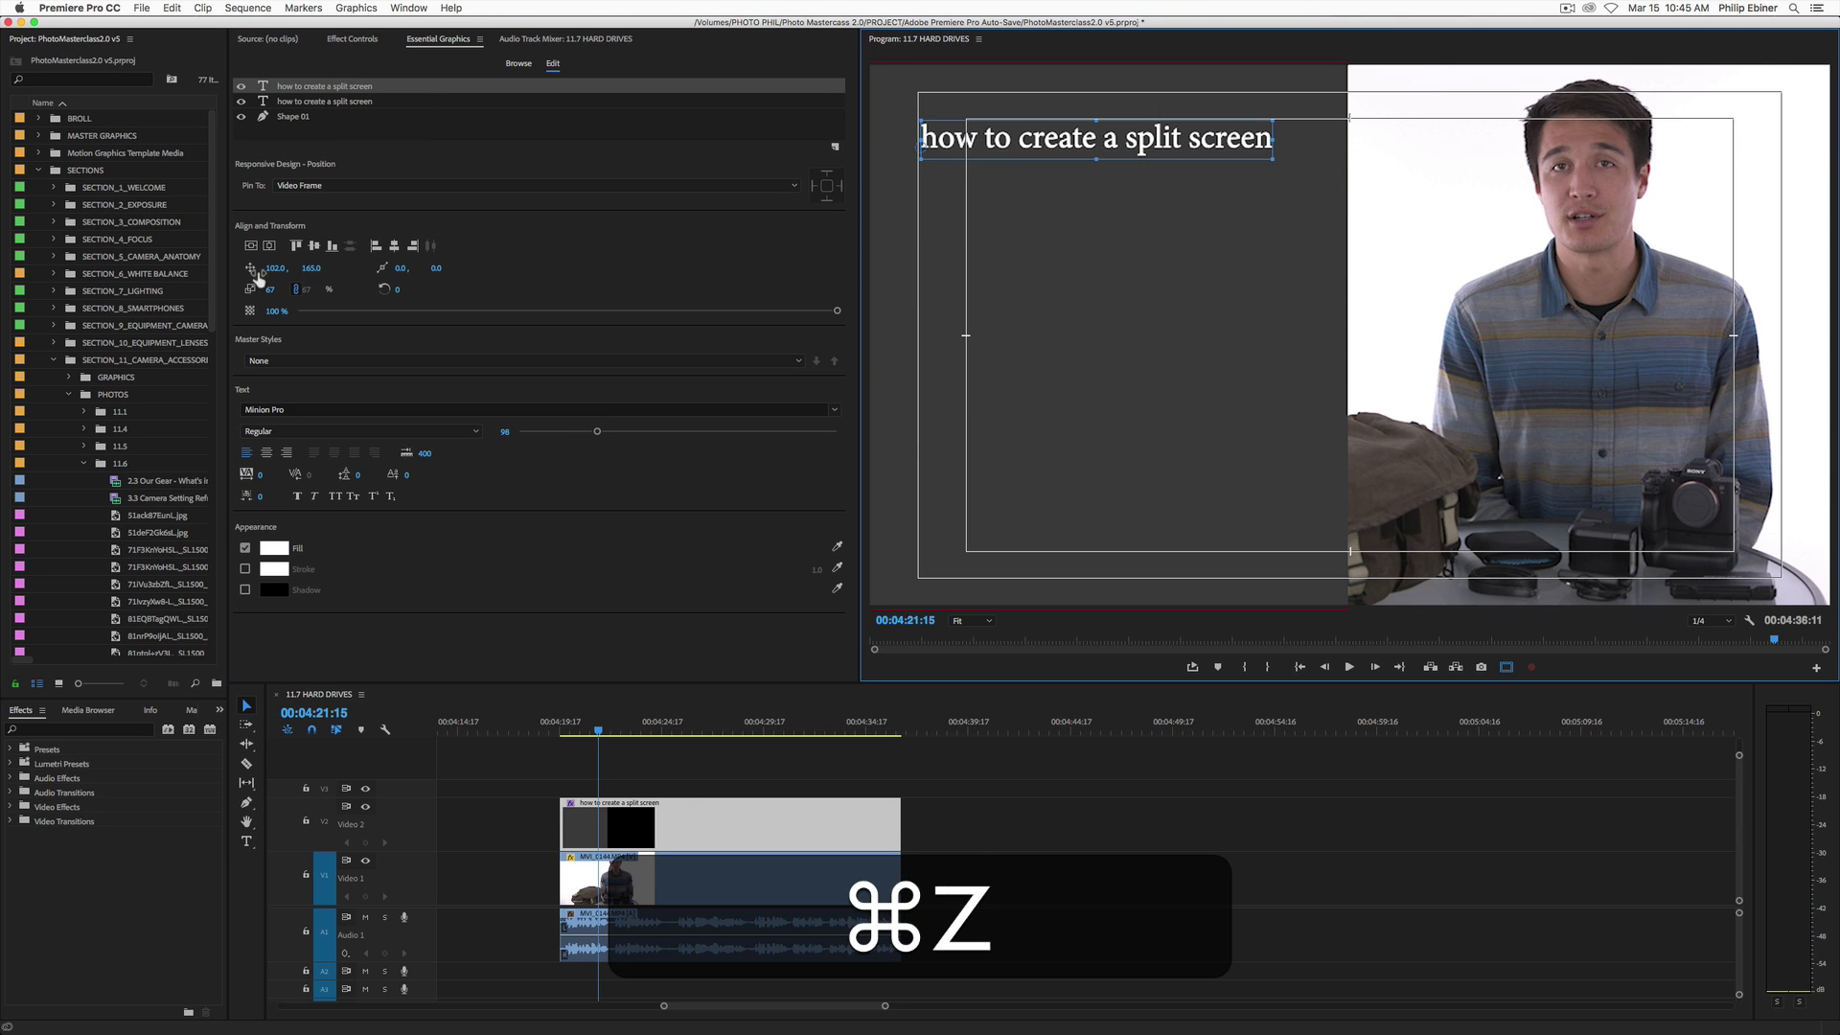
{"action": "left_click_drag", "start_coordinate": [312, 268], "coordinate": [467, 268]}
Select the copied title layer in the graphic clip for text editing.
{"action": "key", "text": "t"}
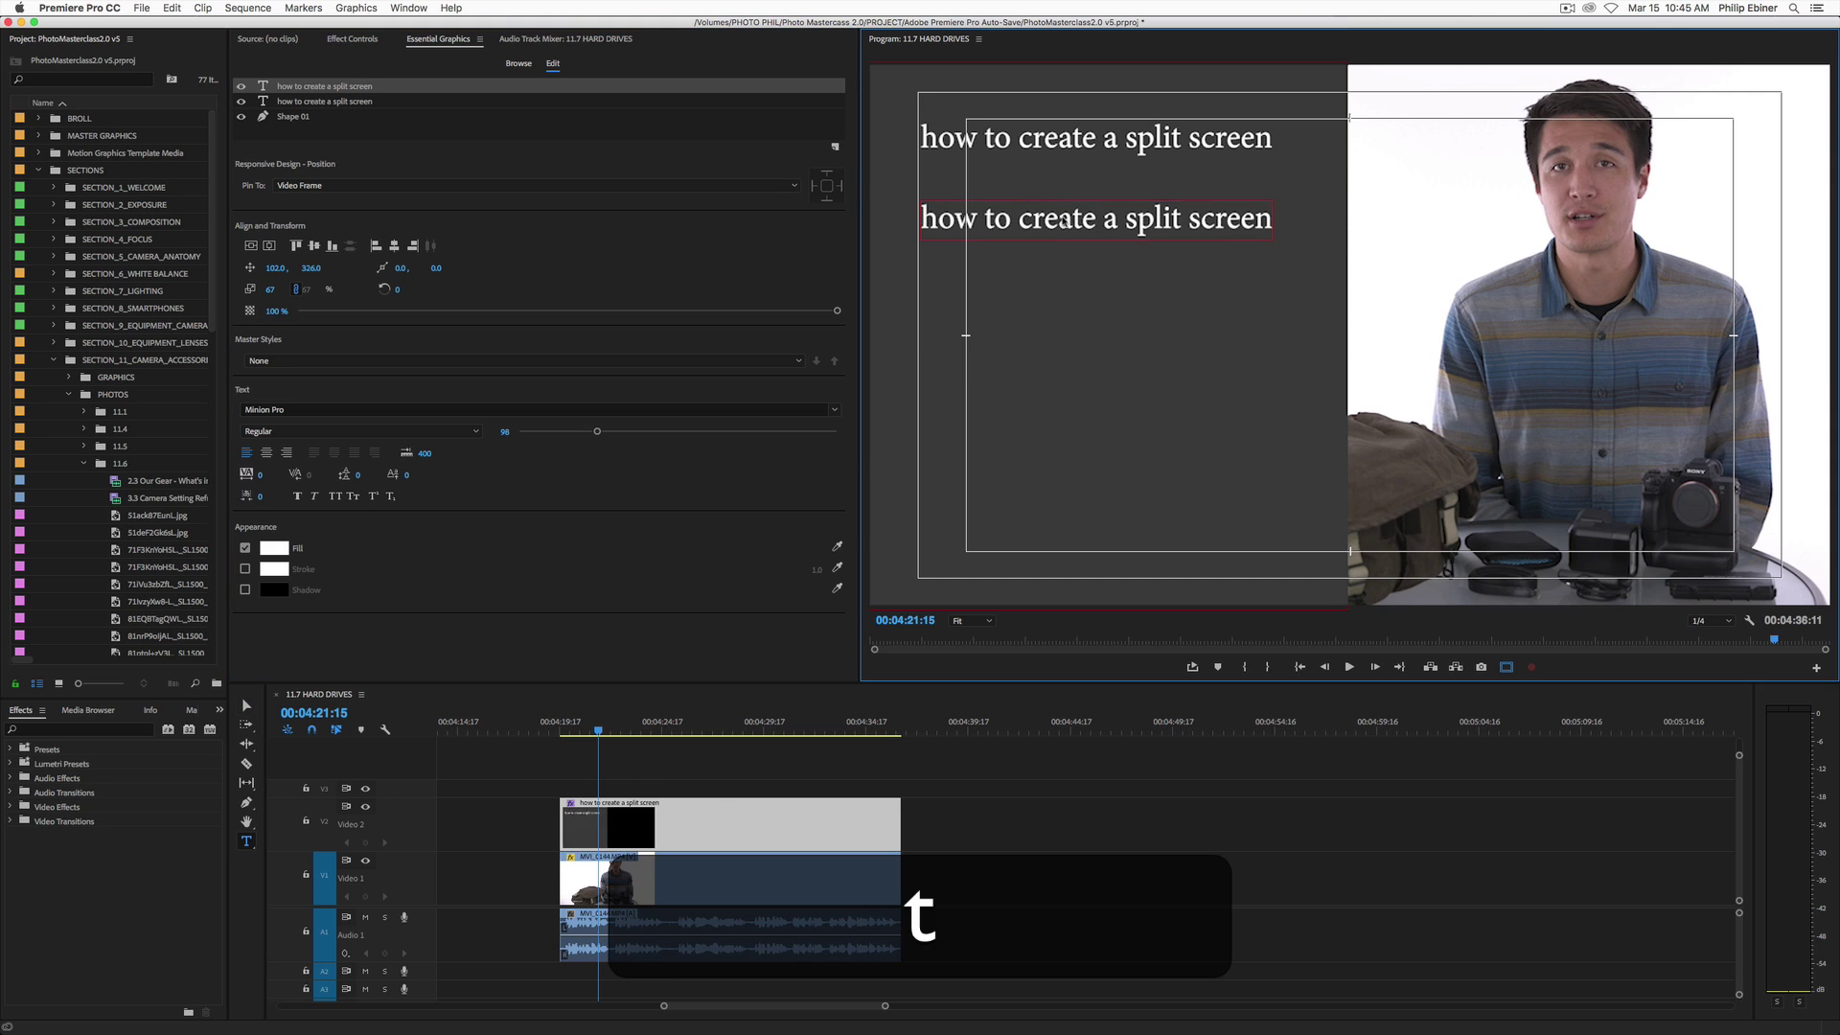
{"action": "left_click", "coordinate": [1064, 219]}
{"action": "key", "text": "super+a"}
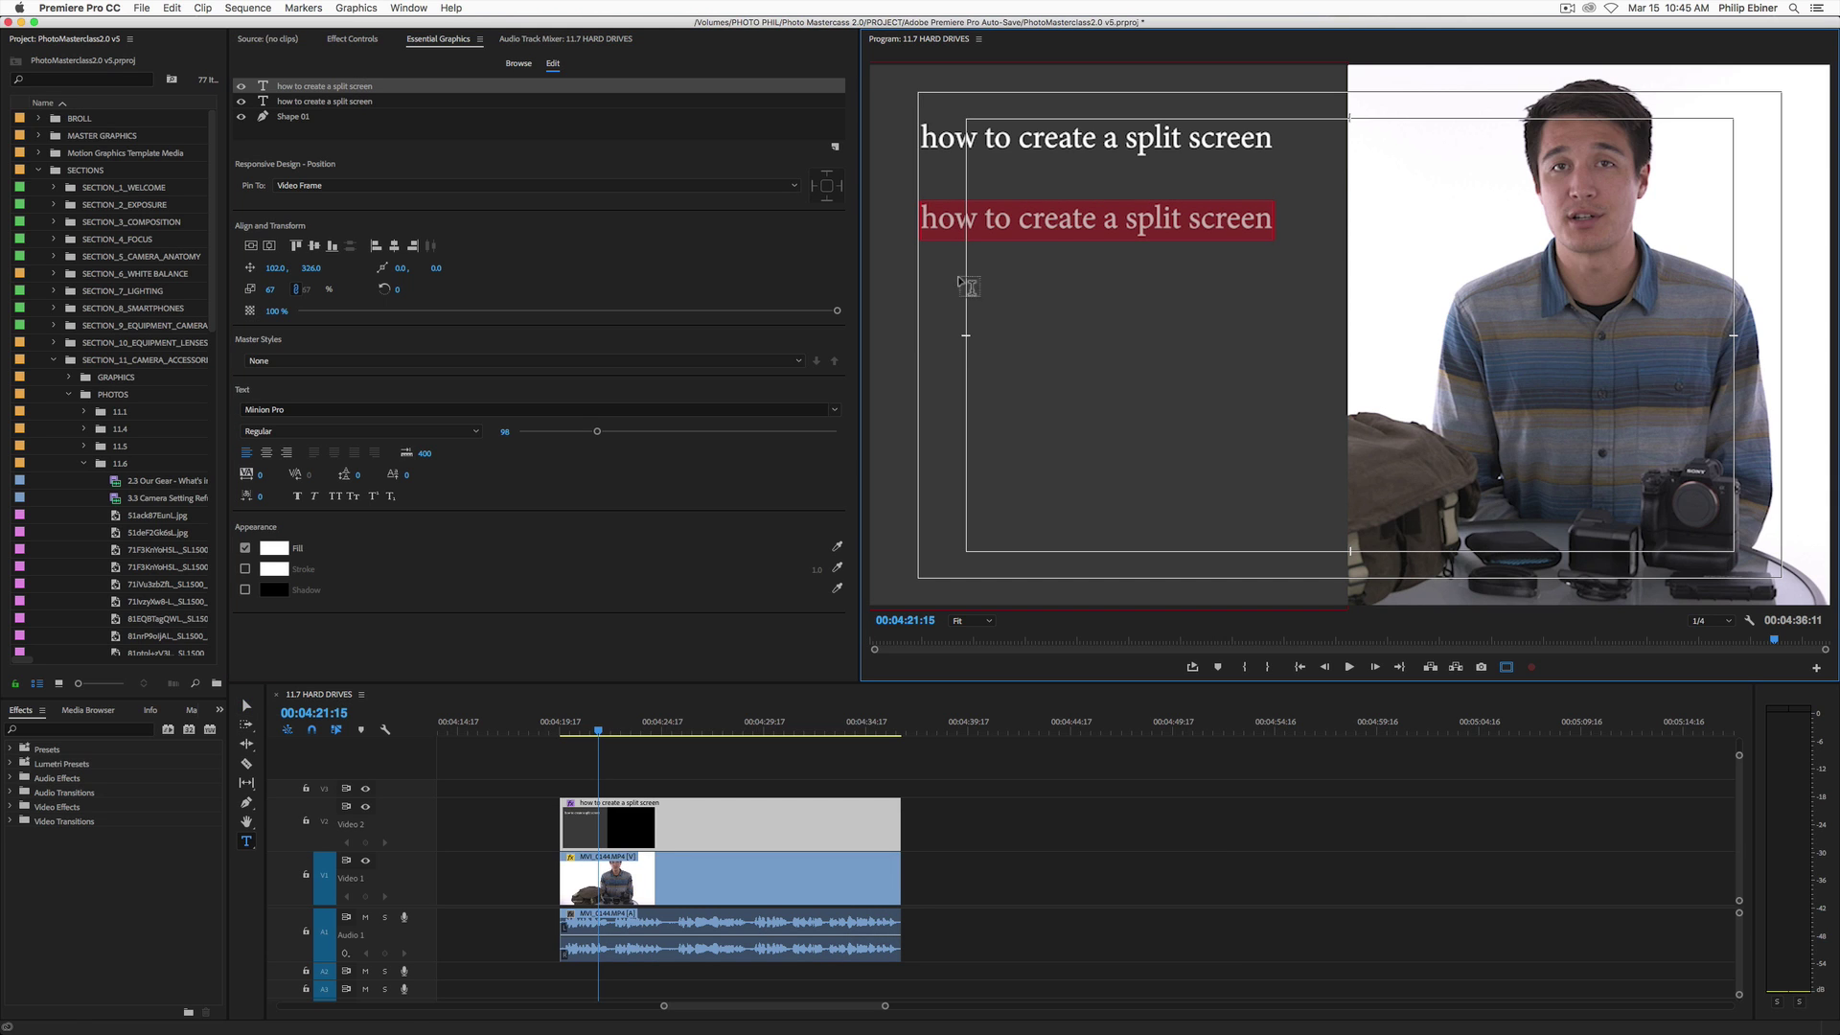
{"action": "left_click", "coordinate": [1114, 860]}
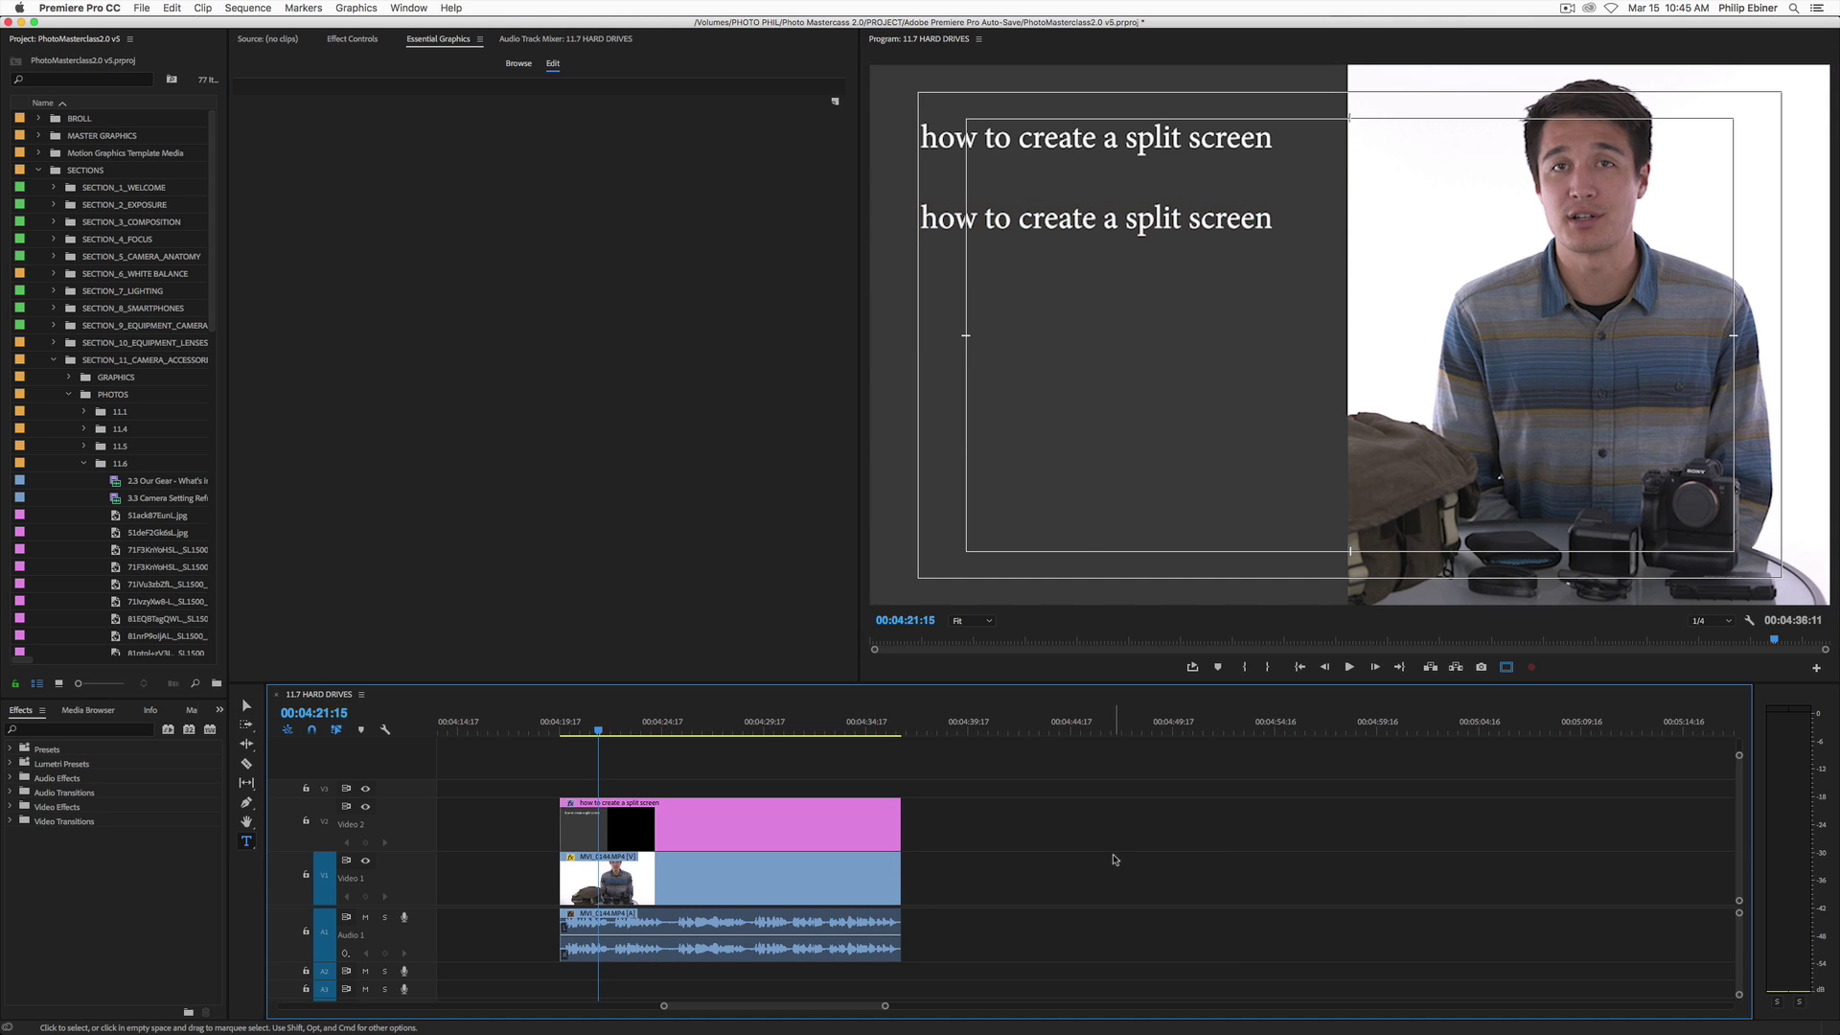
{"action": "left_click", "coordinate": [740, 835]}
{"action": "left_click", "coordinate": [371, 87]}
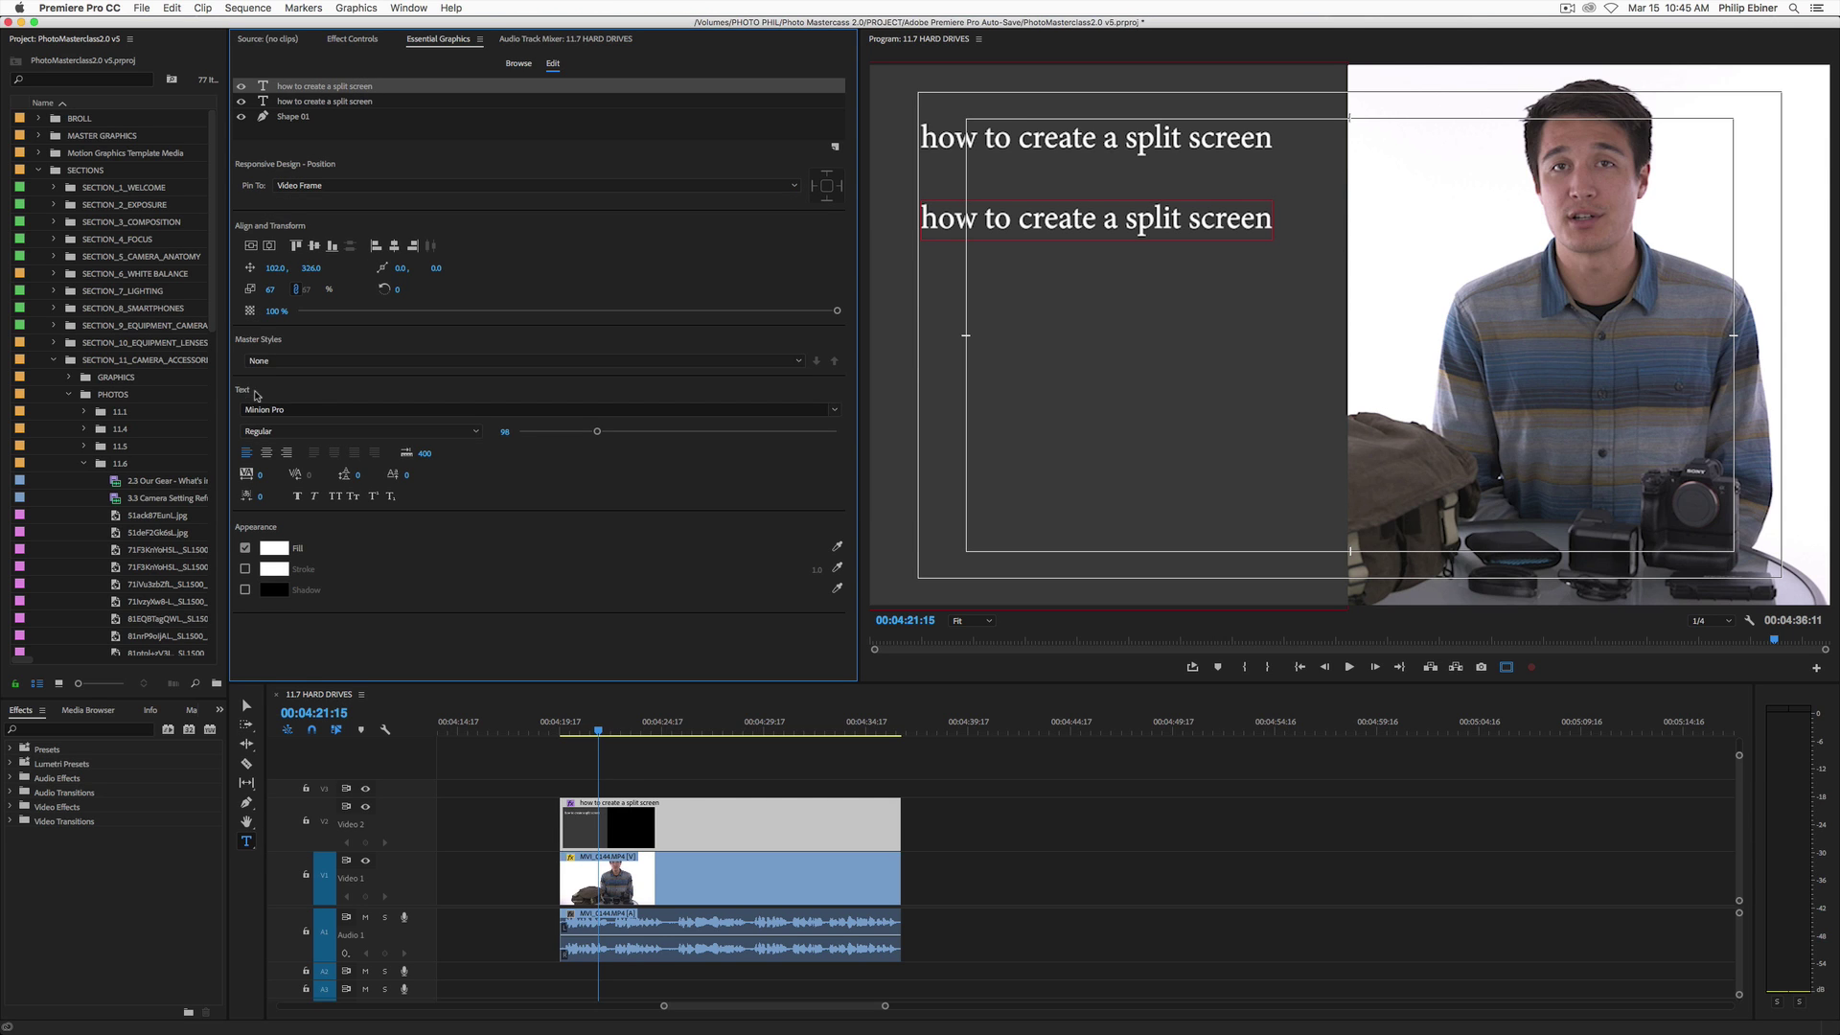
{"action": "left_click", "coordinate": [246, 704]}
Make the copied line read 'point 1' and set the playhead to 00:04:23:05.
{"action": "key", "text": "t"}
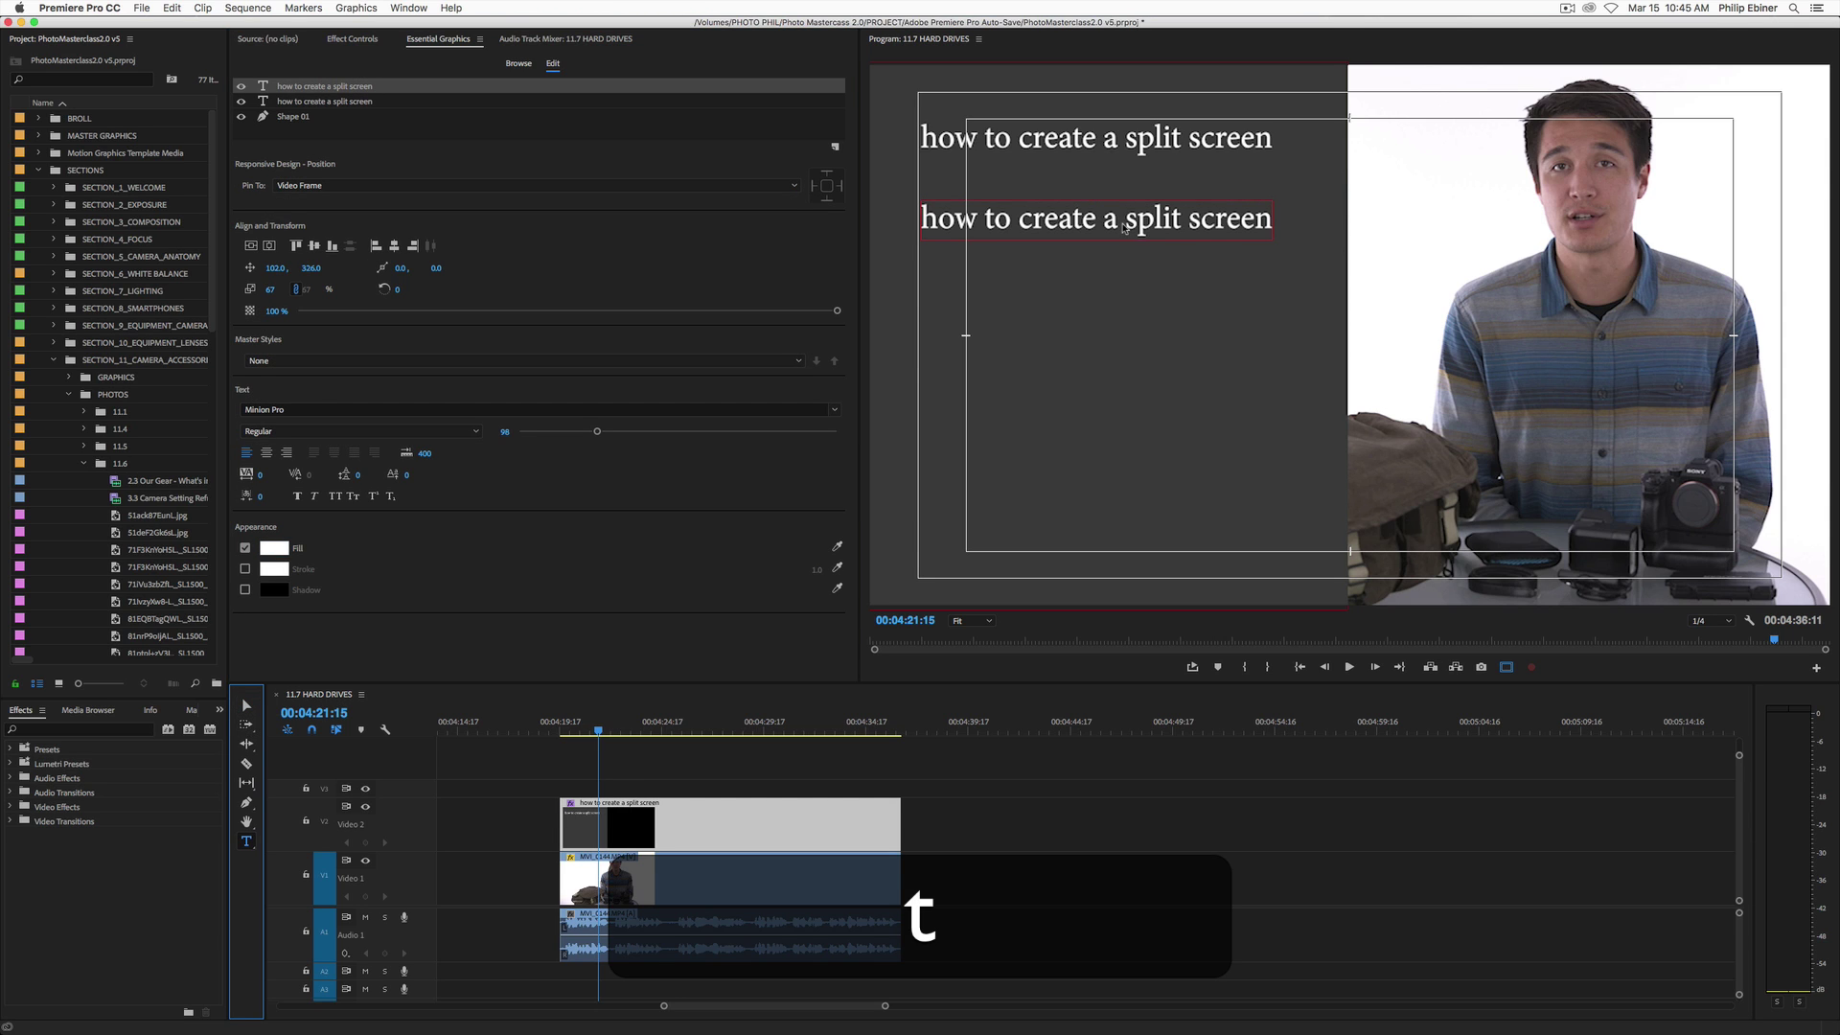
{"action": "left_click", "coordinate": [1188, 220]}
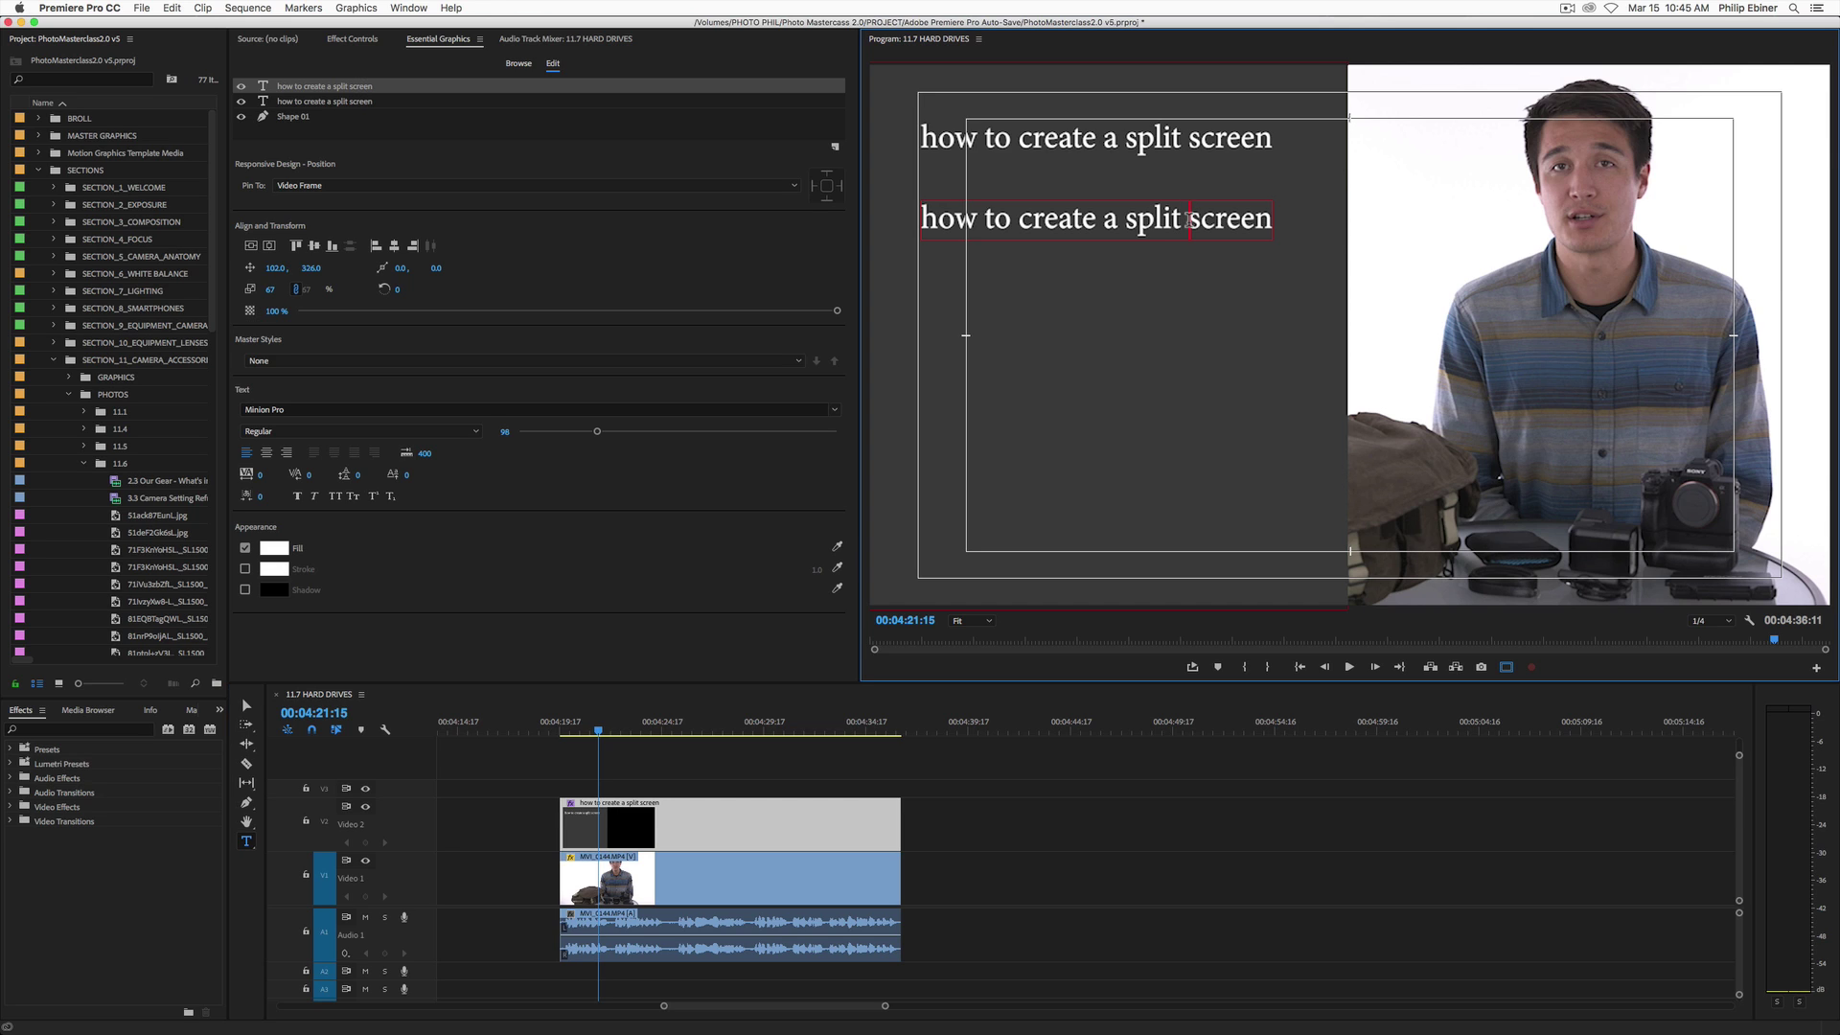
{"action": "left_click_drag", "start_coordinate": [981, 224], "coordinate": [1219, 235]}
{"action": "key", "text": "super+a"}
{"action": "type", "text": "t"}
{"action": "key", "text": "BackSpace"}
{"action": "type", "text": "point 1"}
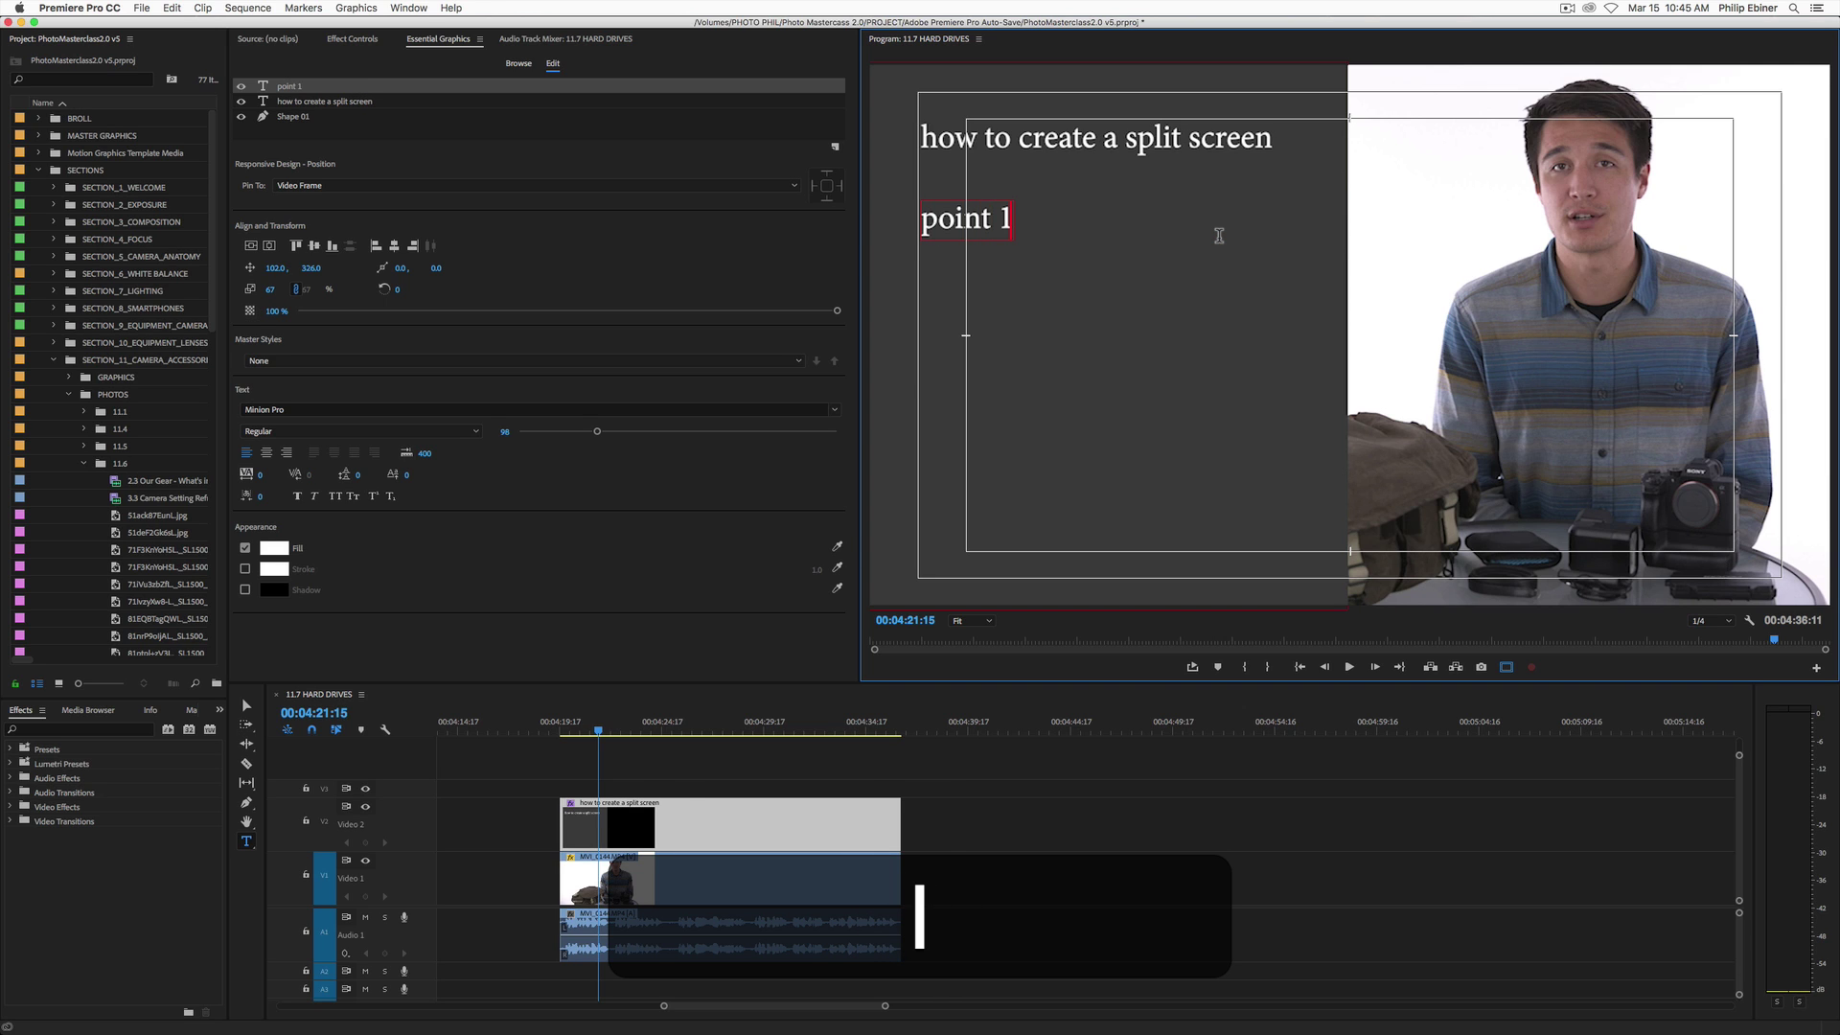
{"action": "left_click", "coordinate": [707, 756]}
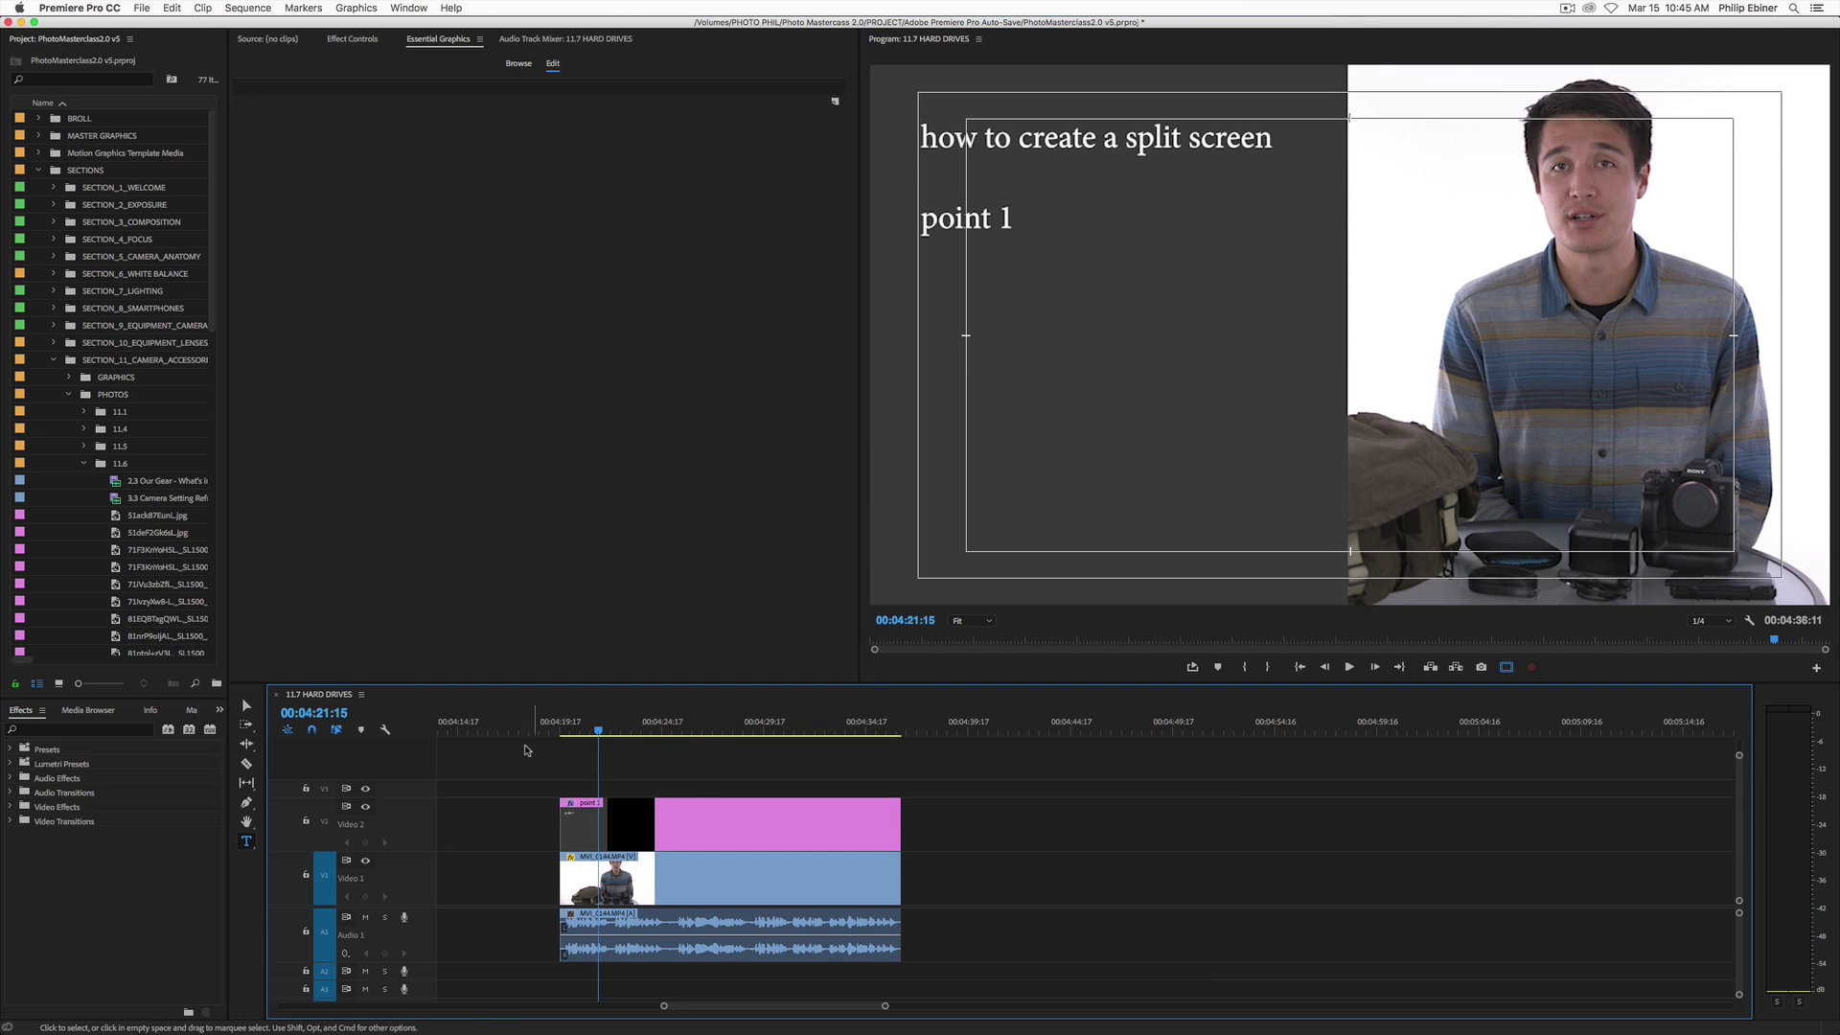
{"action": "left_click_drag", "start_coordinate": [554, 730], "coordinate": [644, 731]}
{"action": "left_click", "coordinate": [630, 730]}
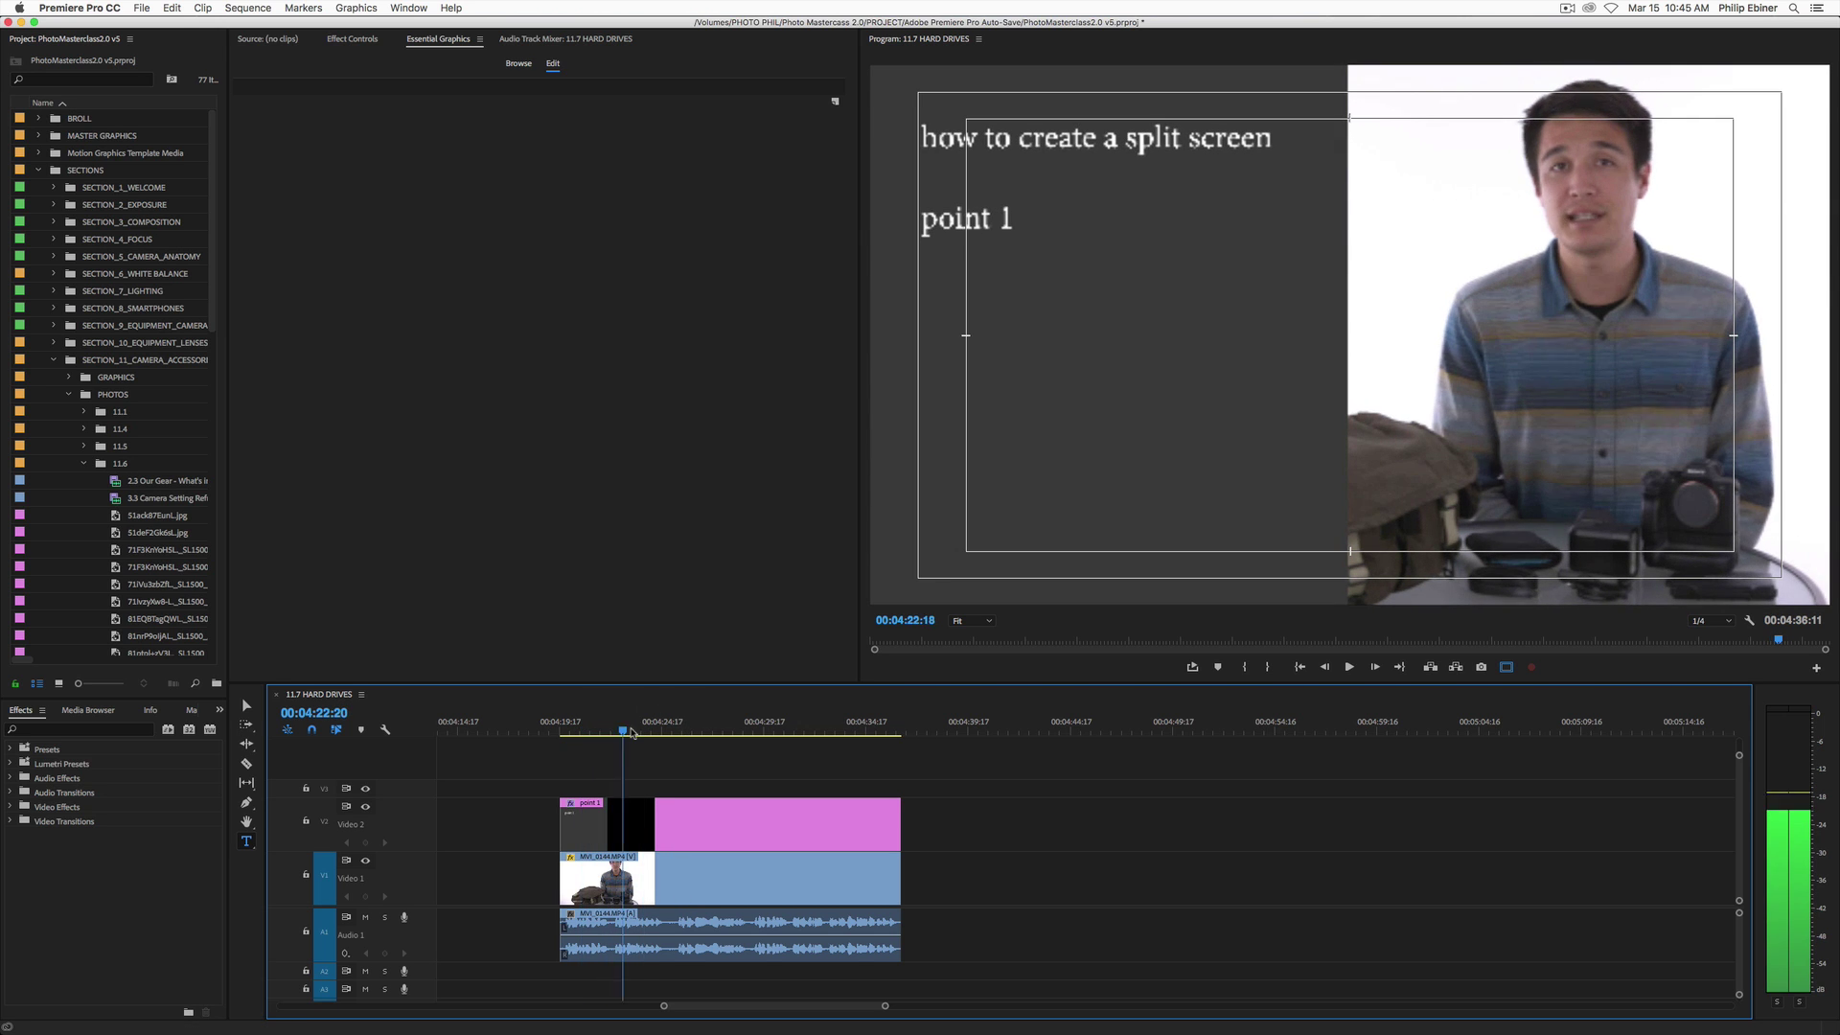
Split the V2 graphic clip at 00:04:23:05 and play back from 00:04:21:05.
{"action": "left_click", "coordinate": [656, 820]}
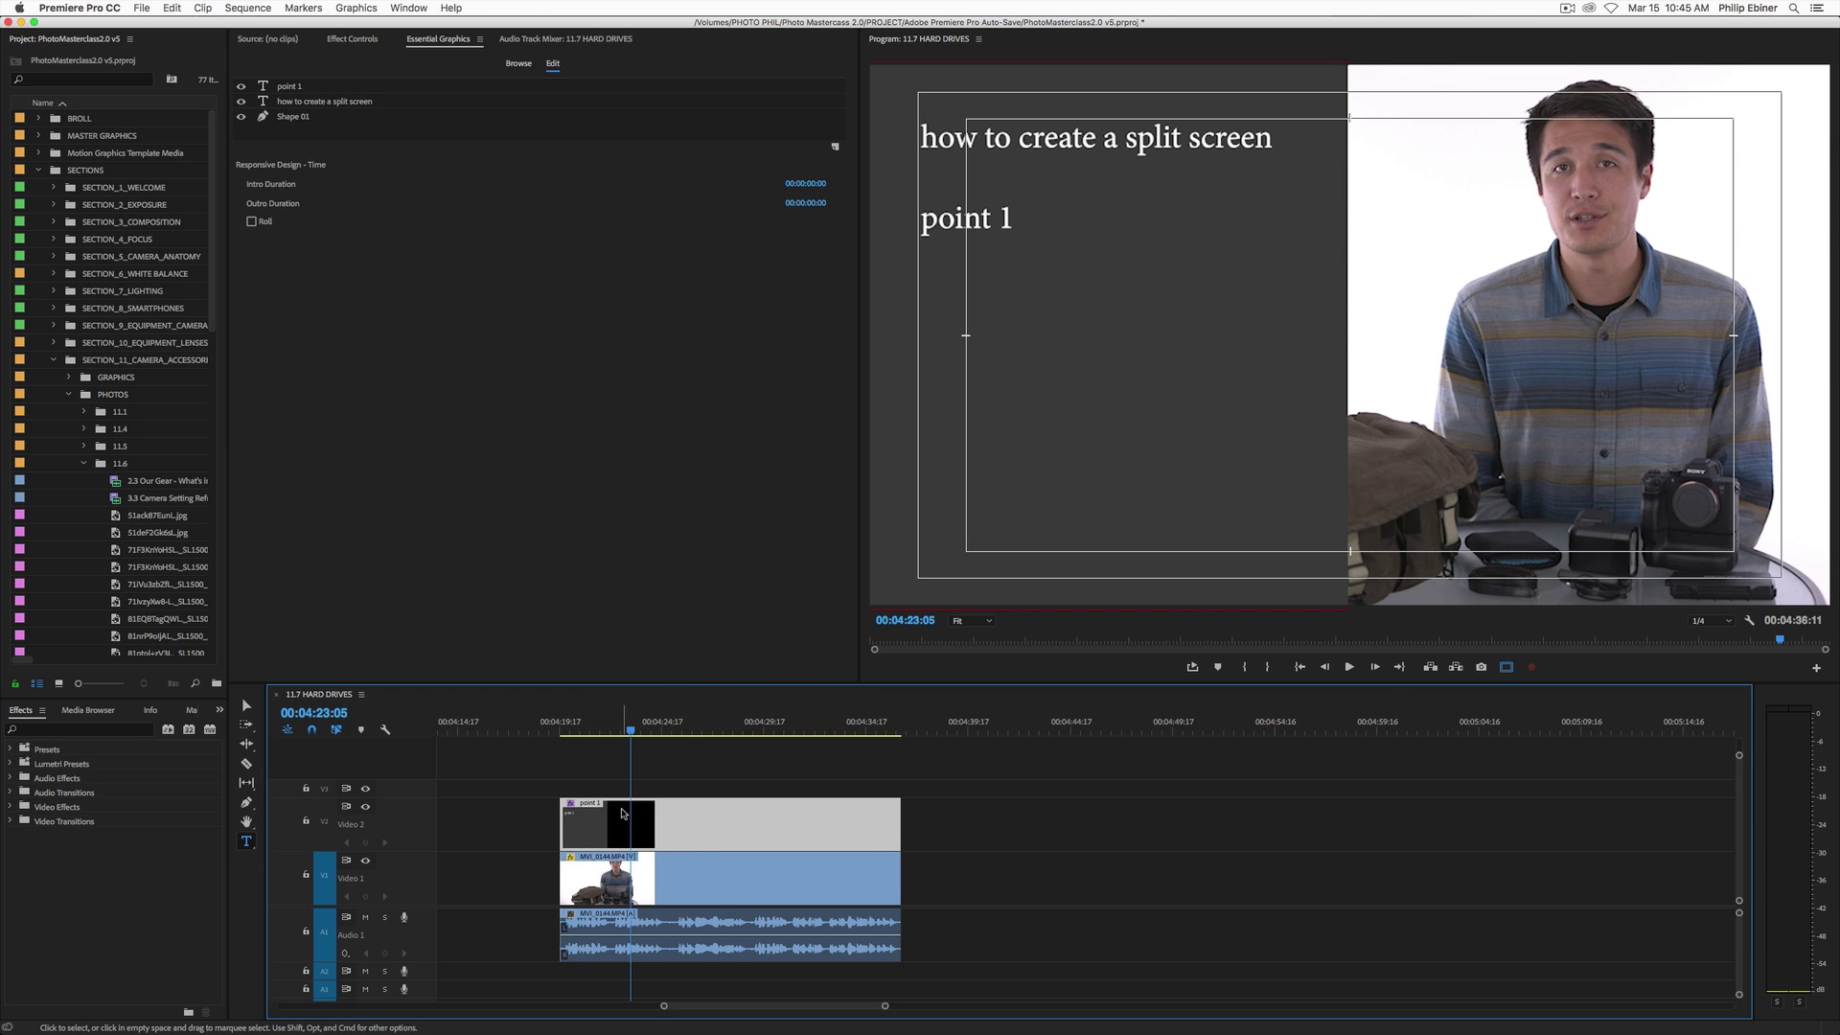
{"action": "key", "text": "c"}
{"action": "left_click", "coordinate": [629, 822]}
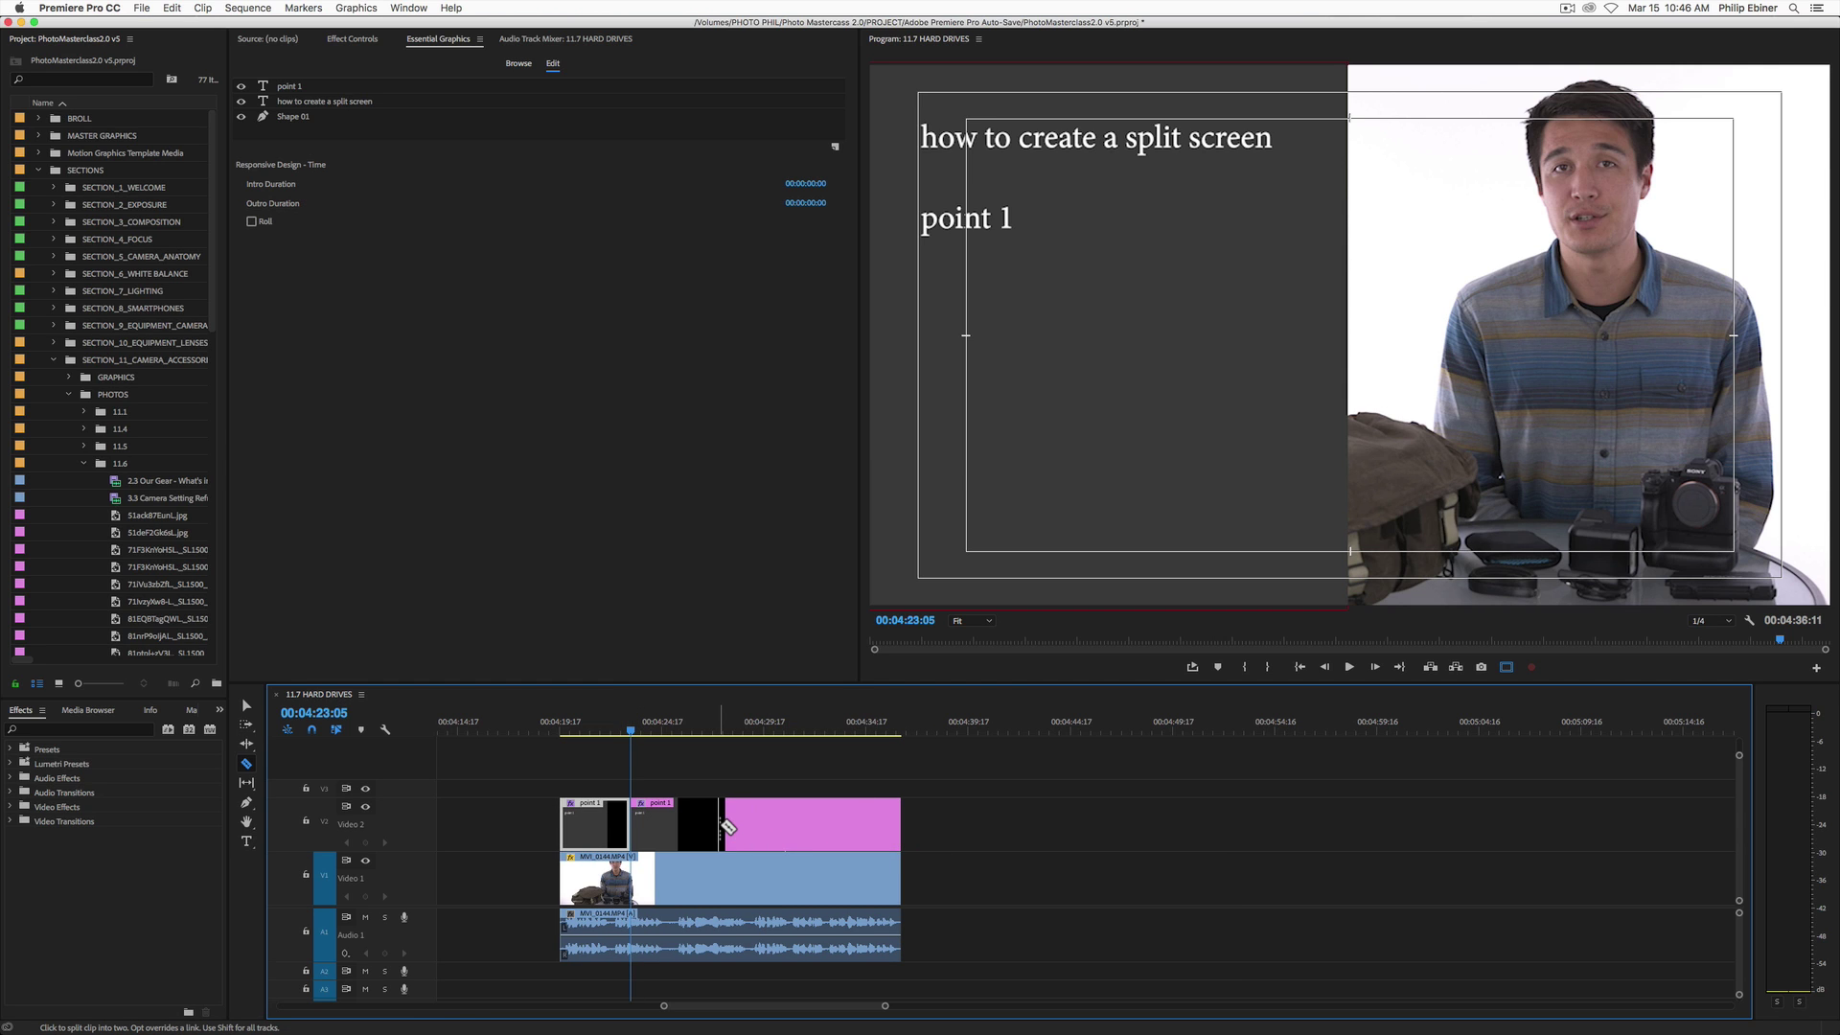
{"action": "key", "text": "v"}
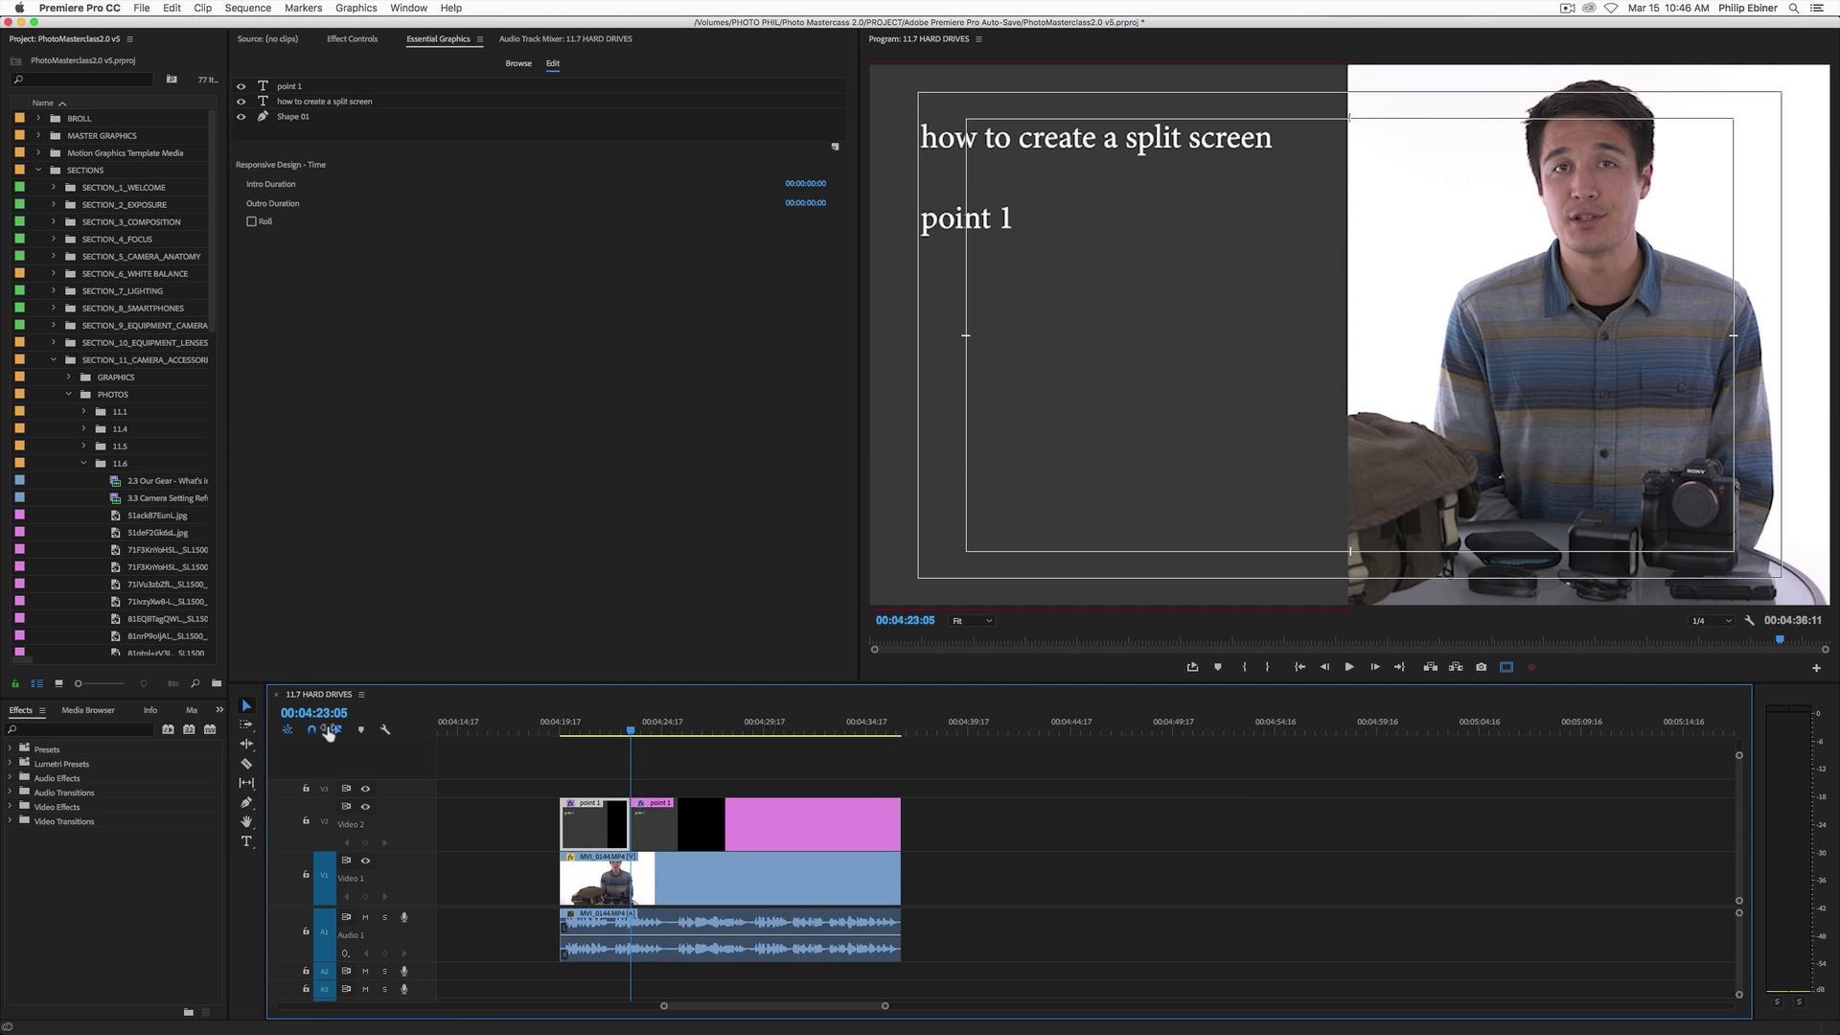
{"action": "left_click", "coordinate": [706, 838]}
{"action": "left_click", "coordinate": [592, 730]}
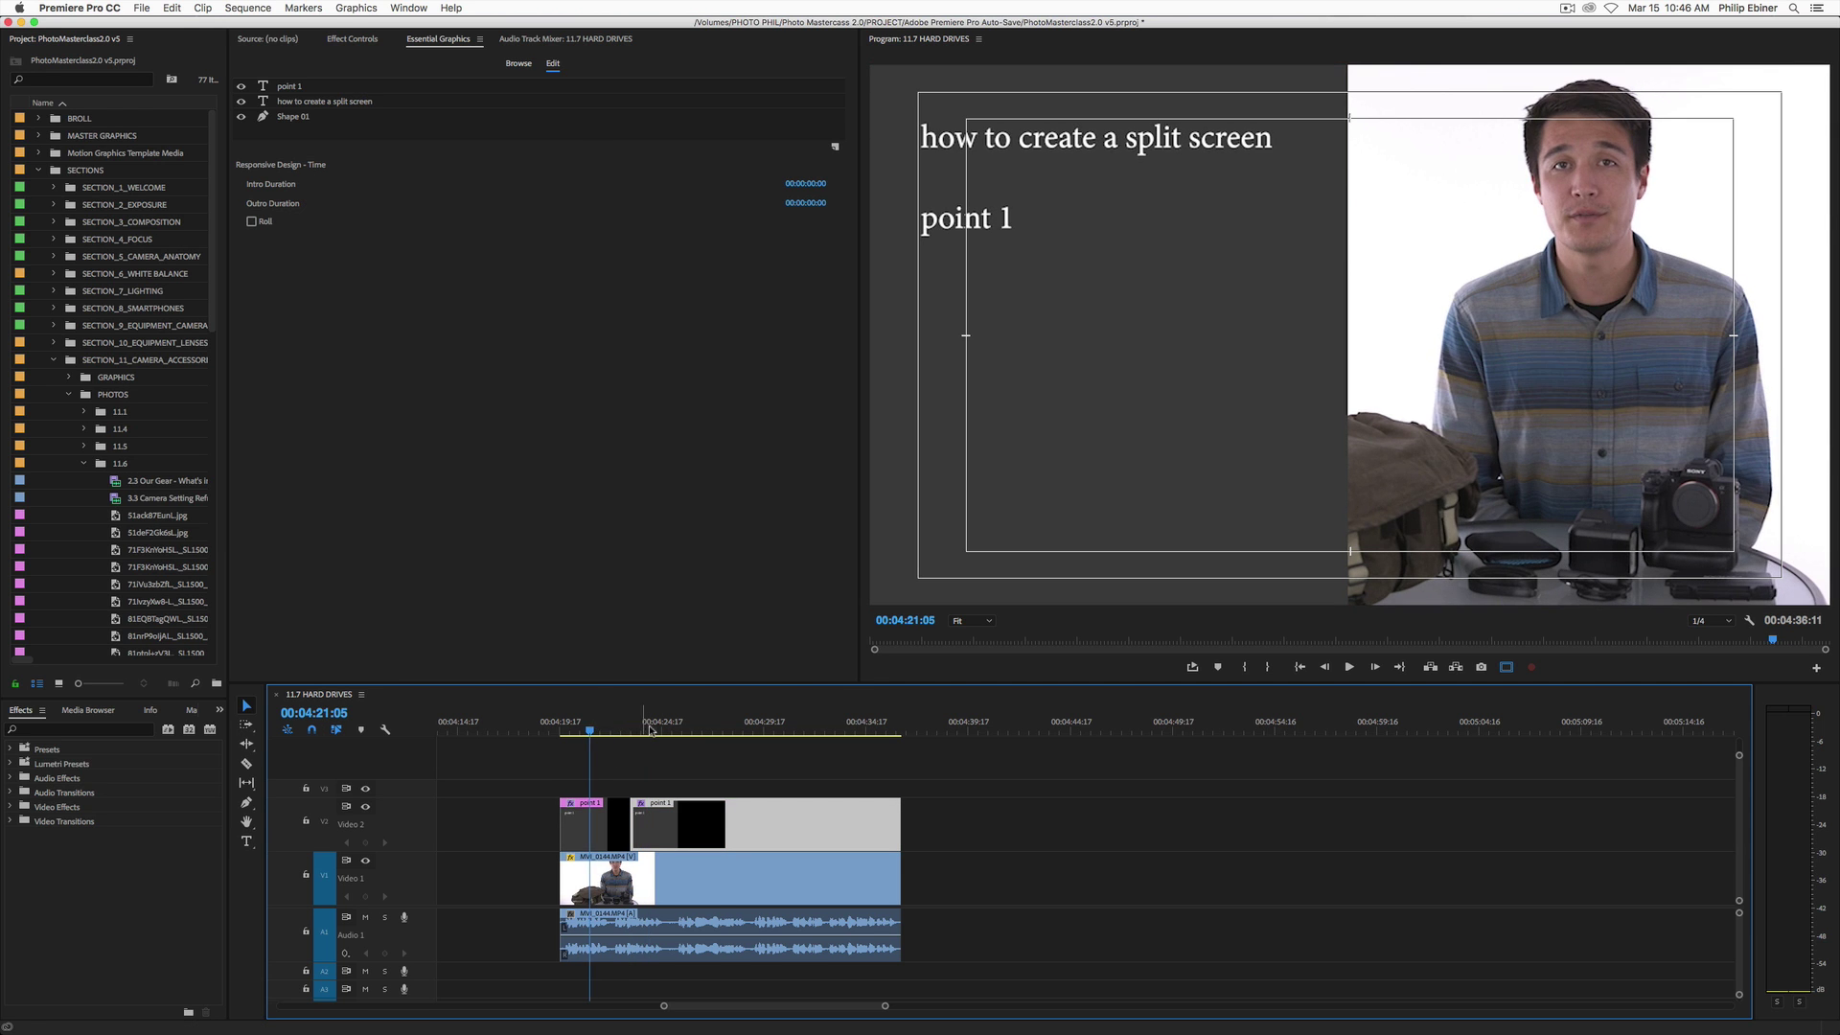
{"action": "key", "text": "space"}
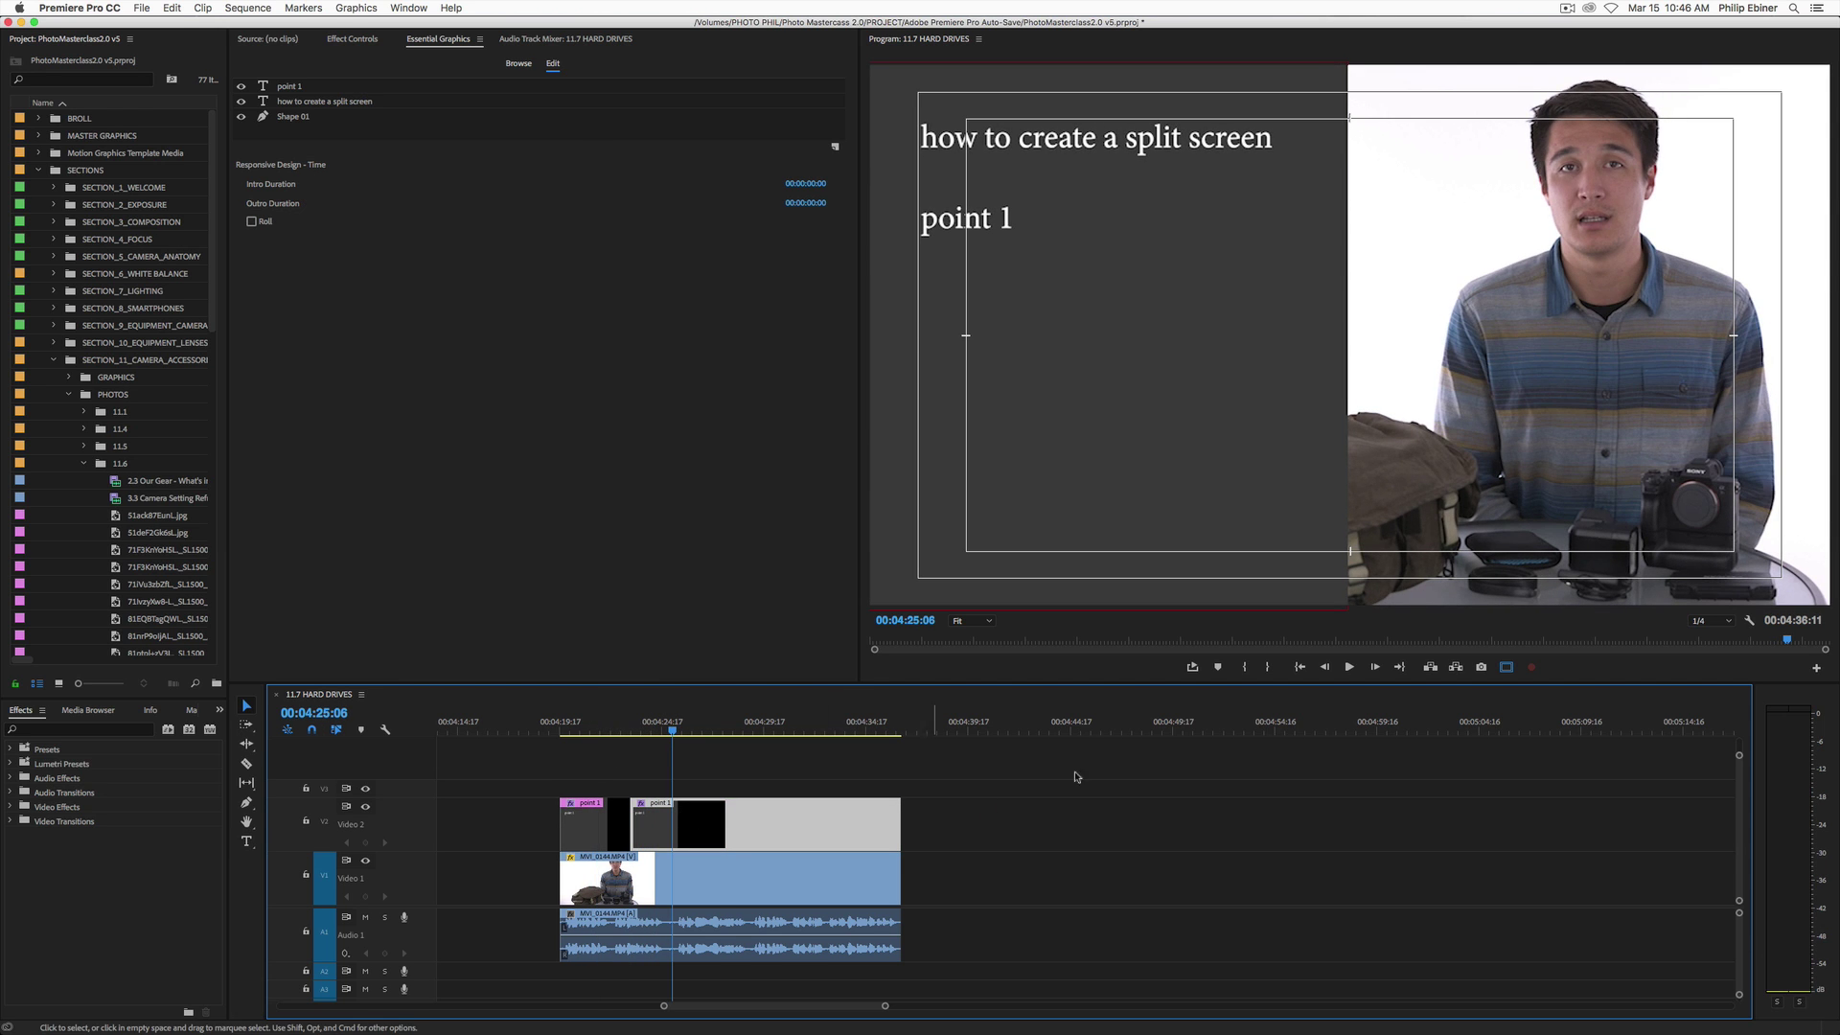
Duplicate the 'point 1' layer, move the copy lower, and change it to 'point 2'.
{"action": "left_click", "coordinate": [299, 89]}
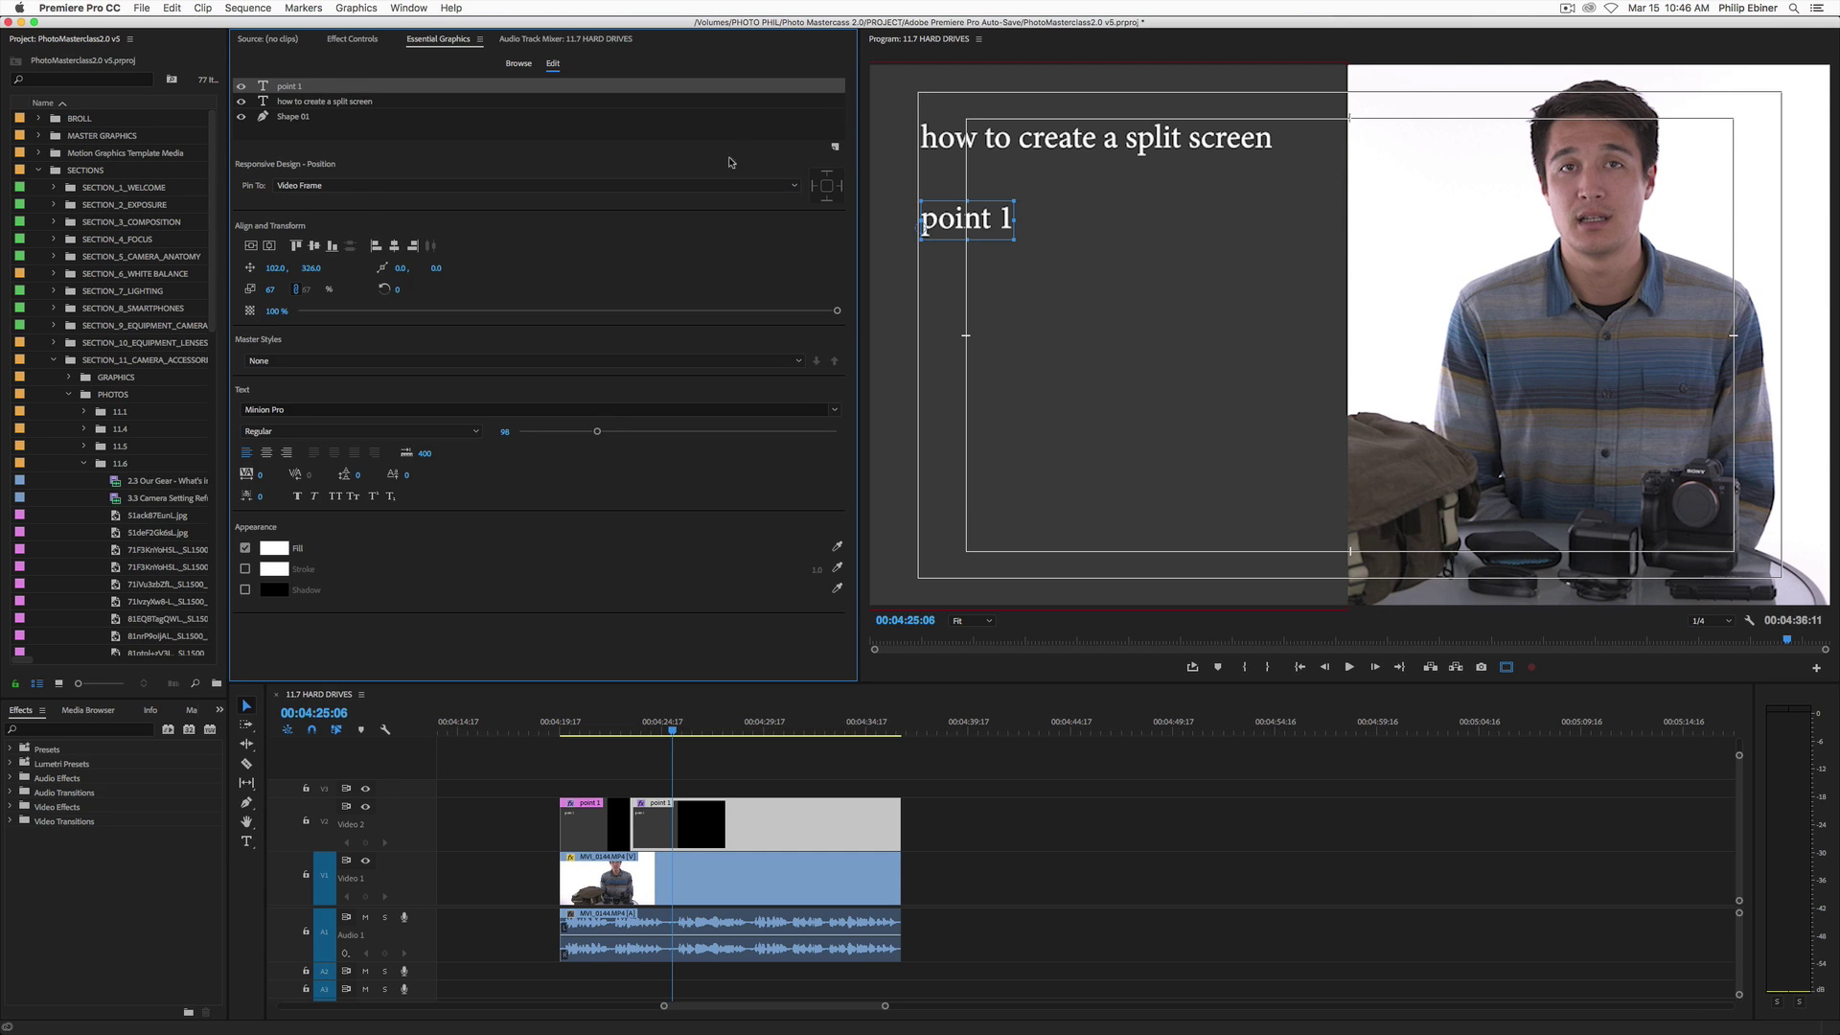
{"action": "right_click", "coordinate": [301, 88]}
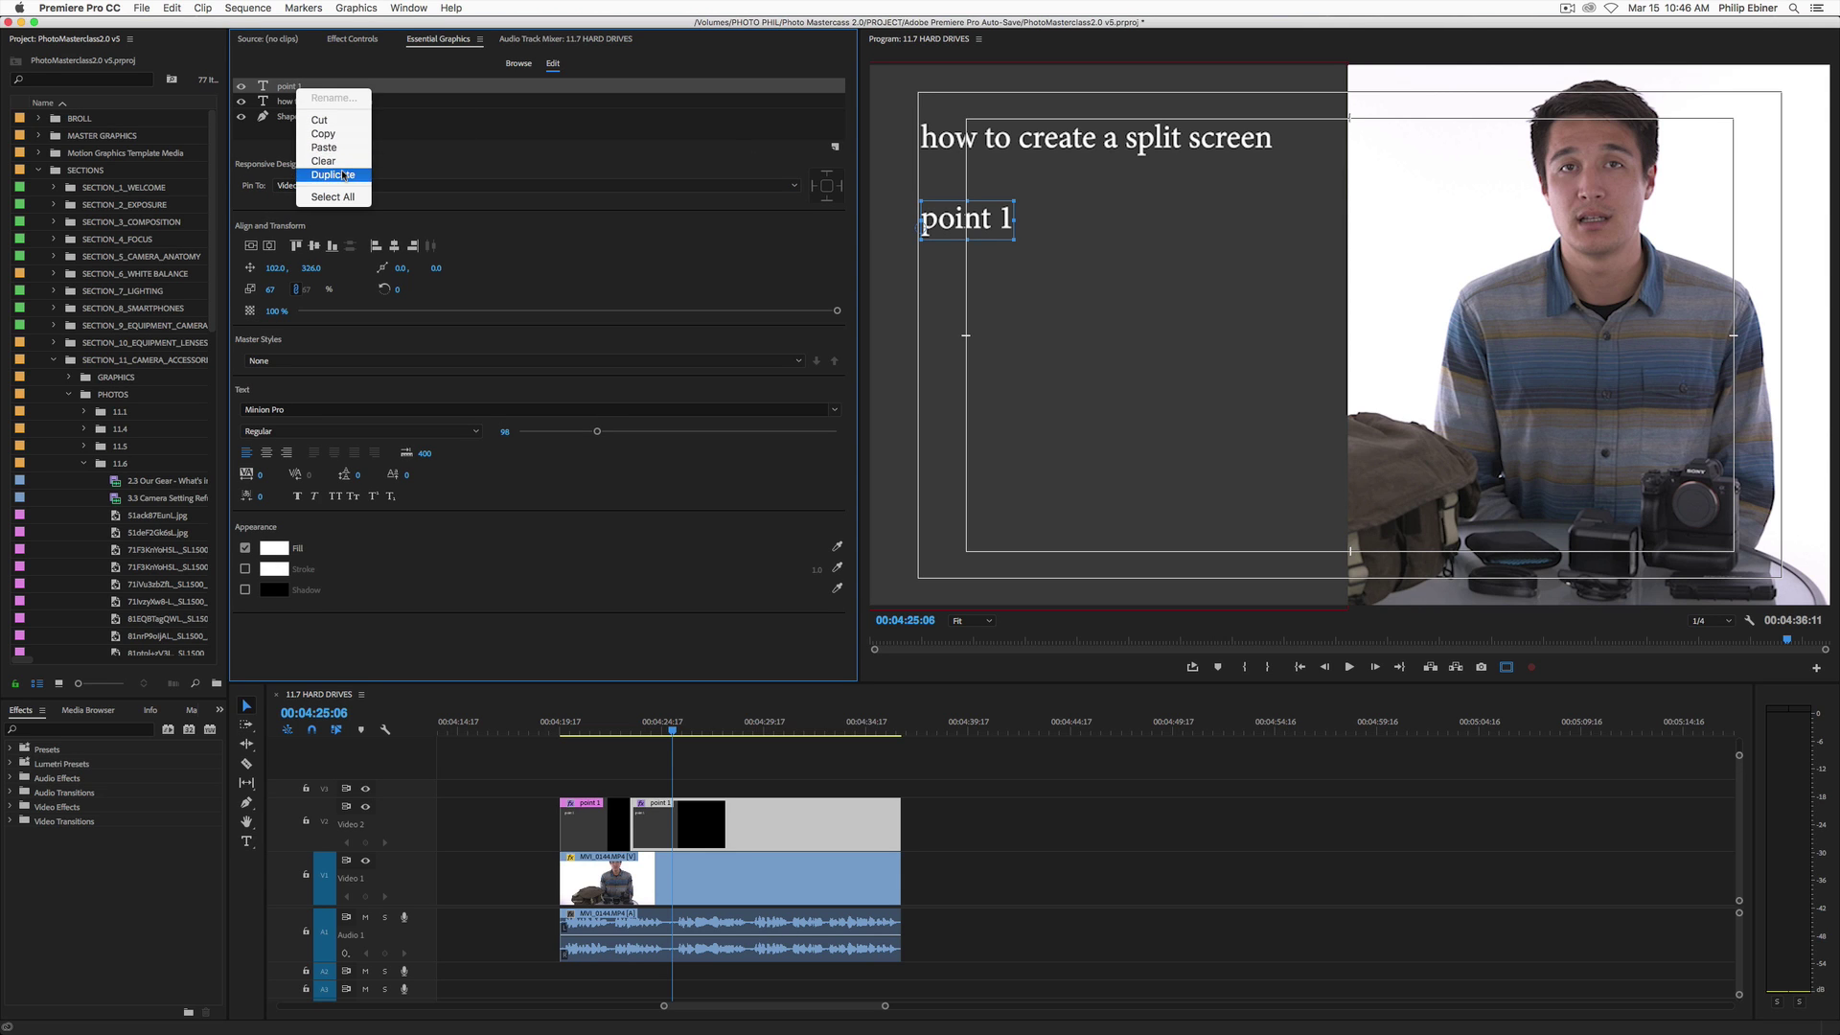
{"action": "left_click", "coordinate": [321, 175]}
{"action": "left_click_drag", "start_coordinate": [1008, 219], "coordinate": [1048, 296]}
{"action": "key", "text": "t"}
{"action": "type", "text": "2"}
{"action": "left_click", "coordinate": [739, 793]}
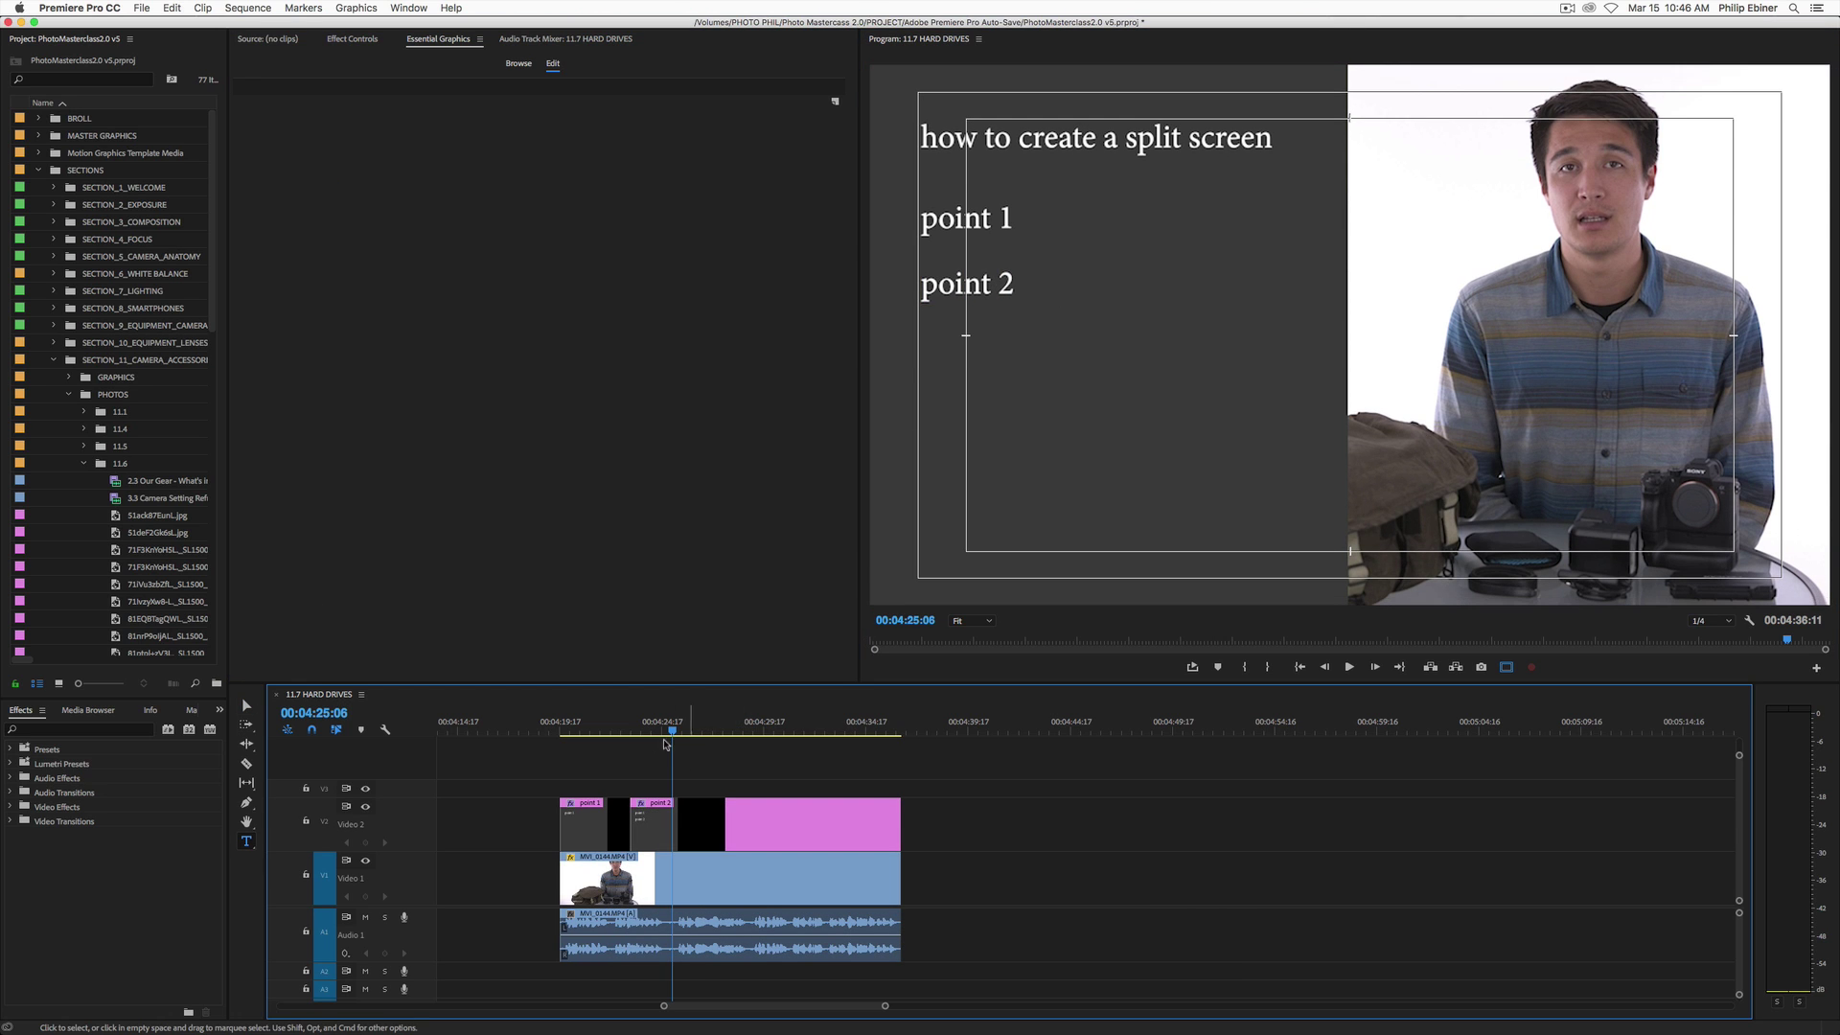
Mute the Audio 1 track and preview the gap before point 2's edit point.
{"action": "left_click", "coordinate": [599, 726]}
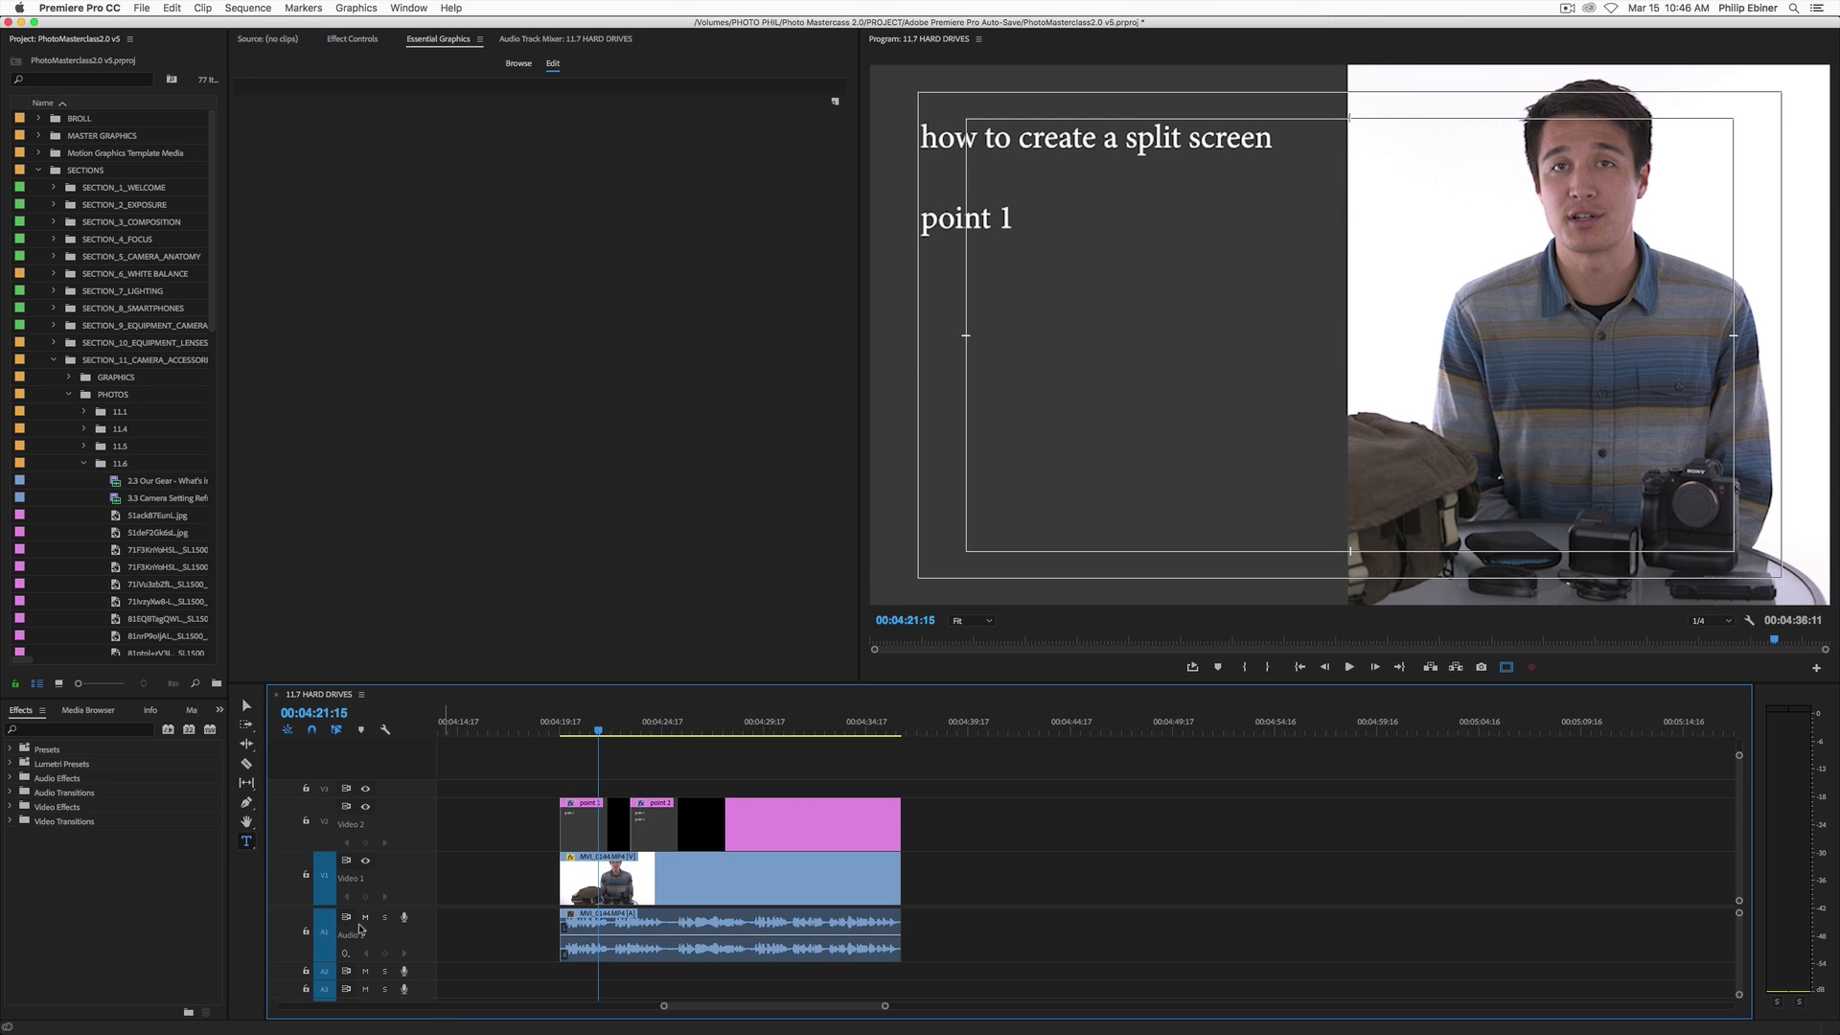
{"action": "left_click", "coordinate": [405, 918]}
{"action": "left_click", "coordinate": [365, 917]}
{"action": "left_click", "coordinate": [493, 812]}
{"action": "key", "text": "space"}
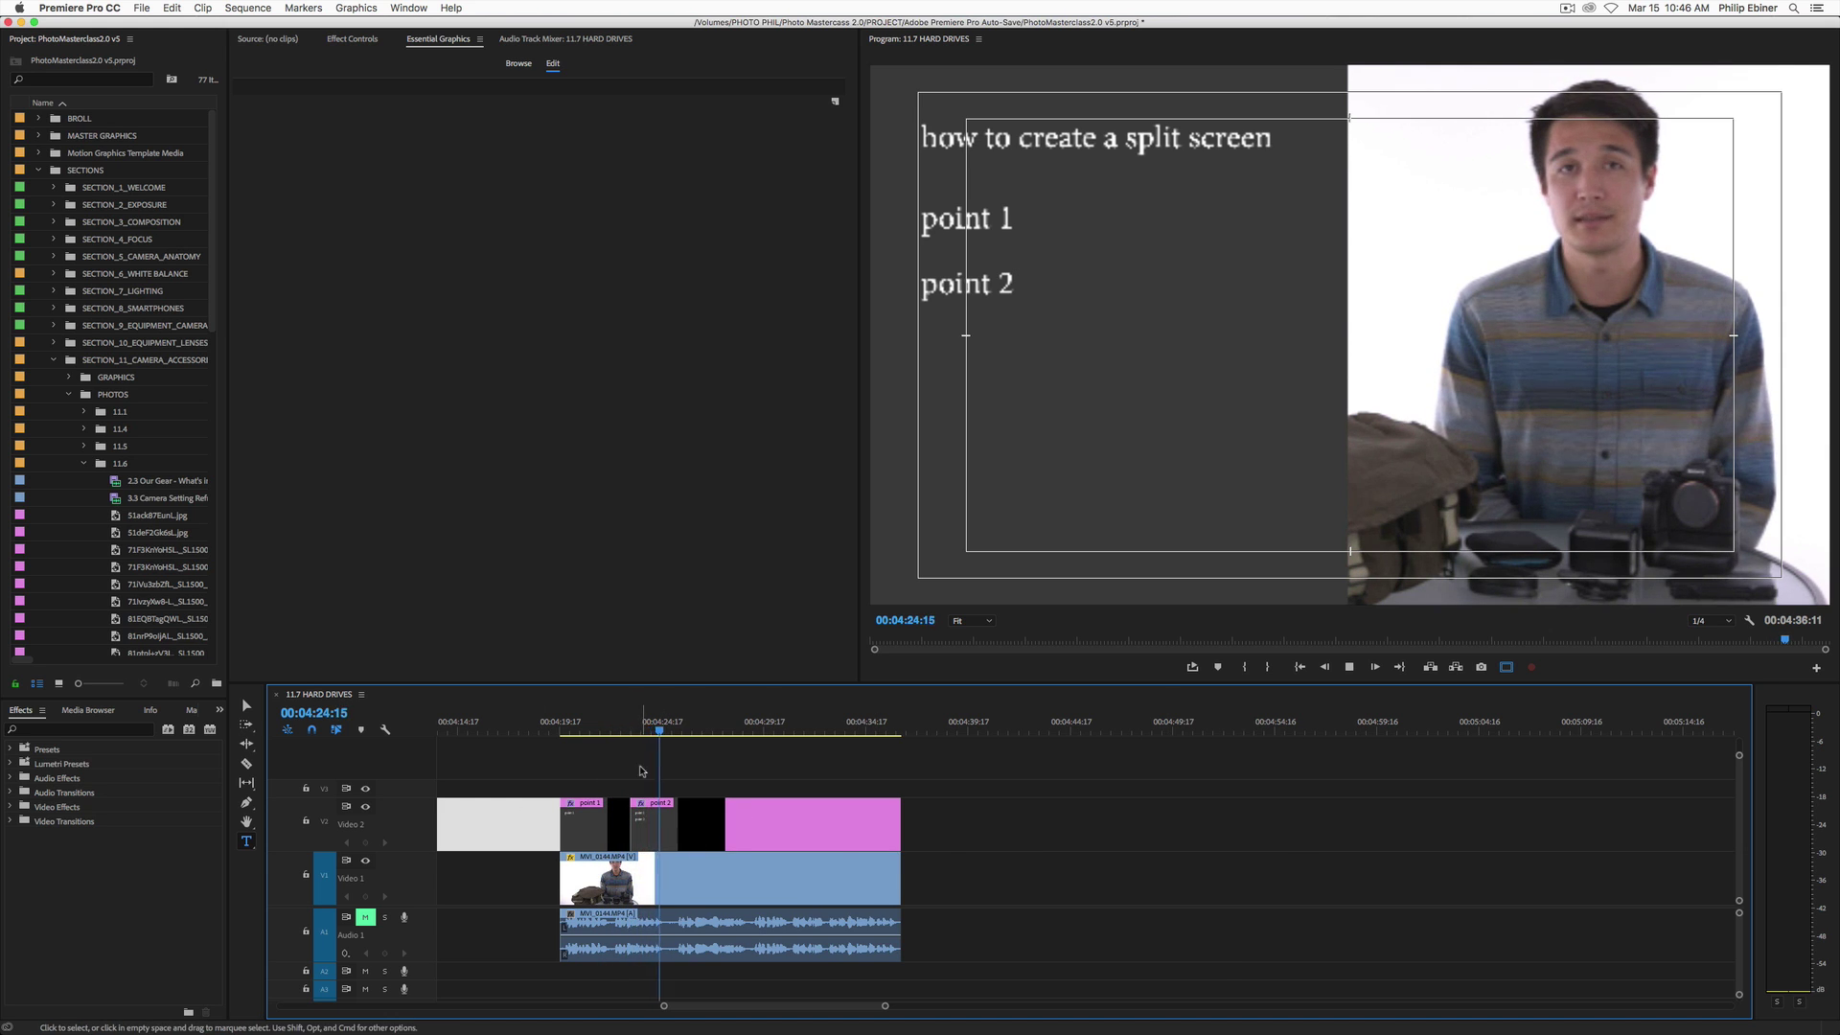
{"action": "left_click", "coordinate": [619, 732]}
{"action": "left_click", "coordinate": [628, 824]}
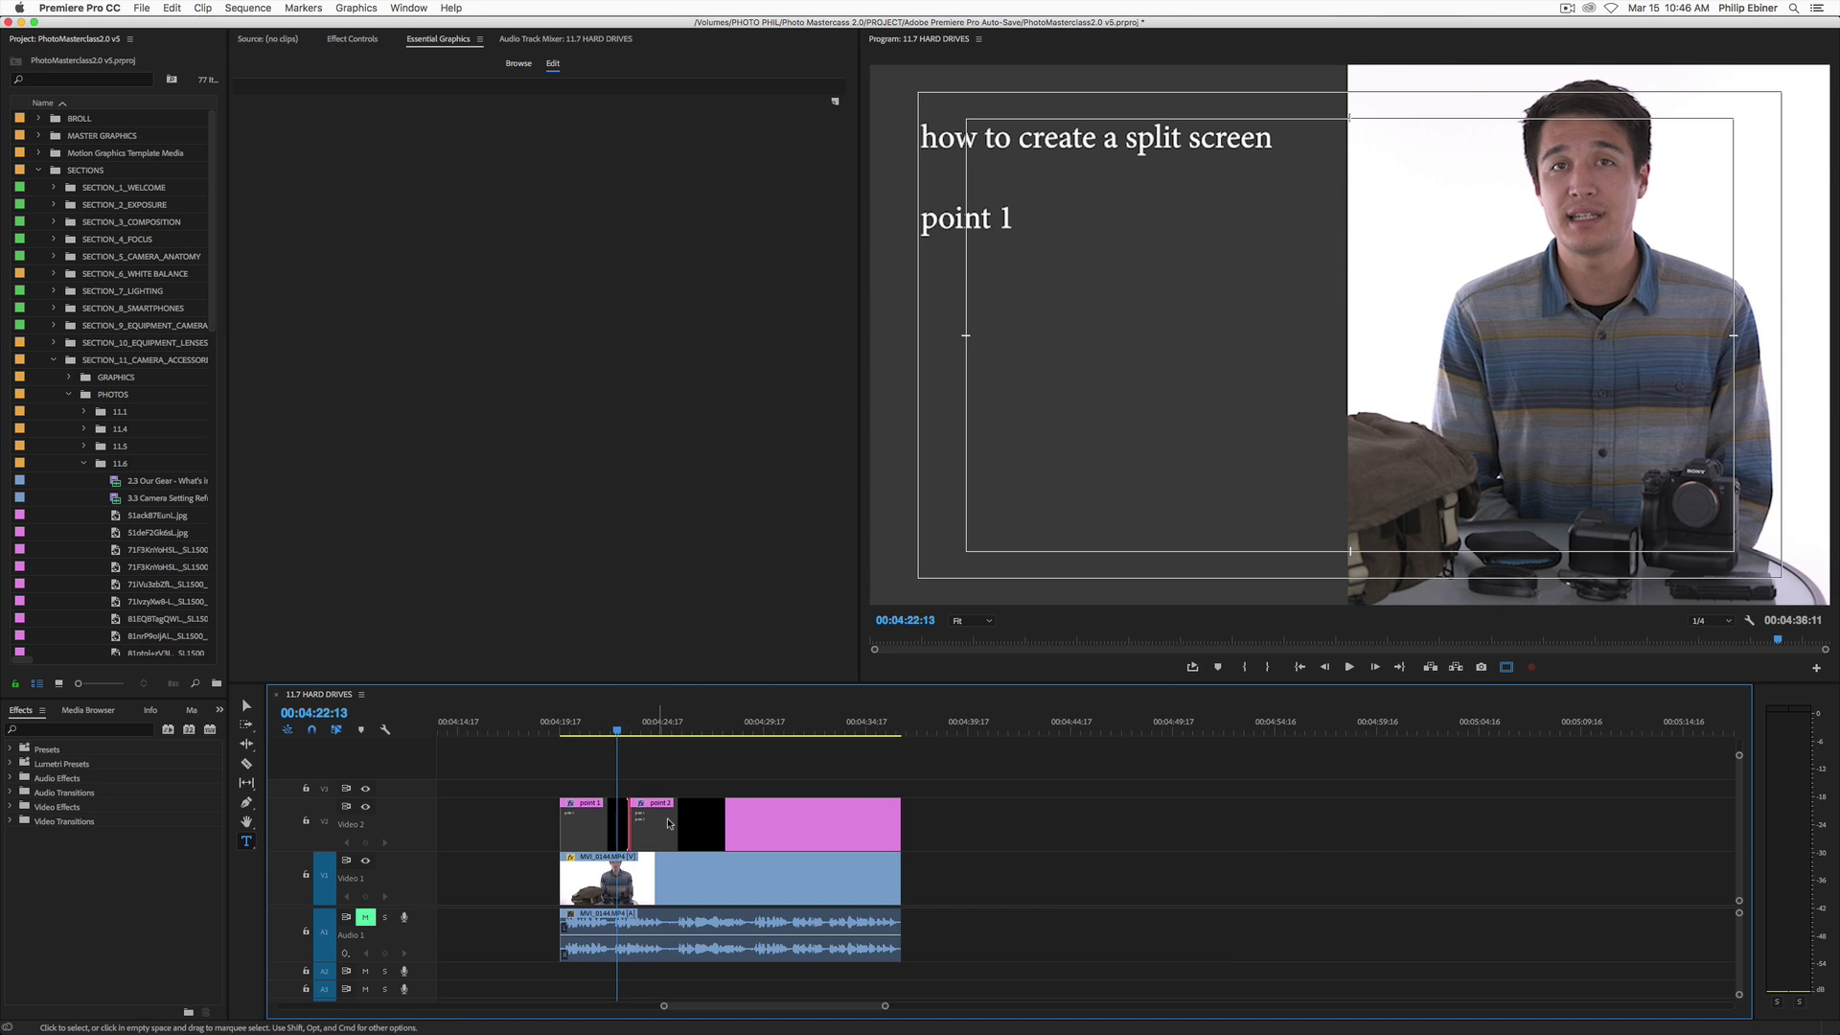
Trim the point 2 edit slightly, add a default cross dissolve there, and preview the fade-in.
{"action": "right_click", "coordinate": [629, 825]}
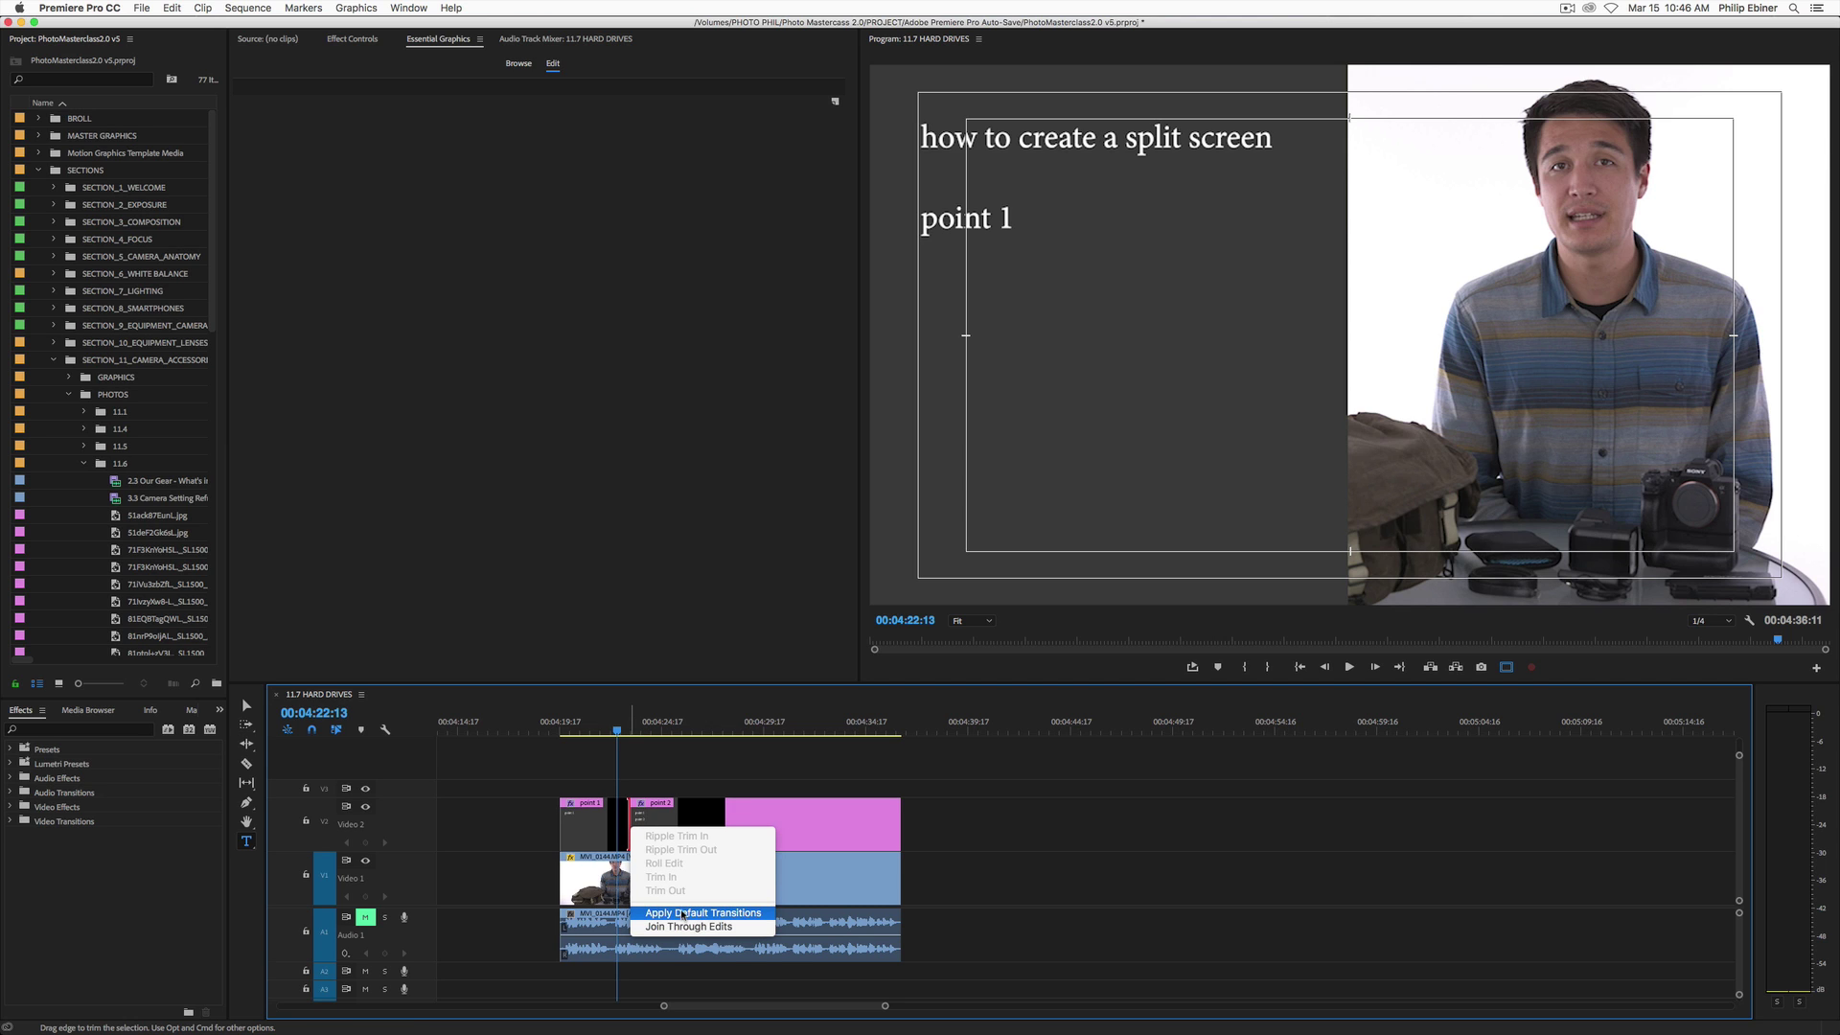
{"action": "left_click", "coordinate": [618, 816]}
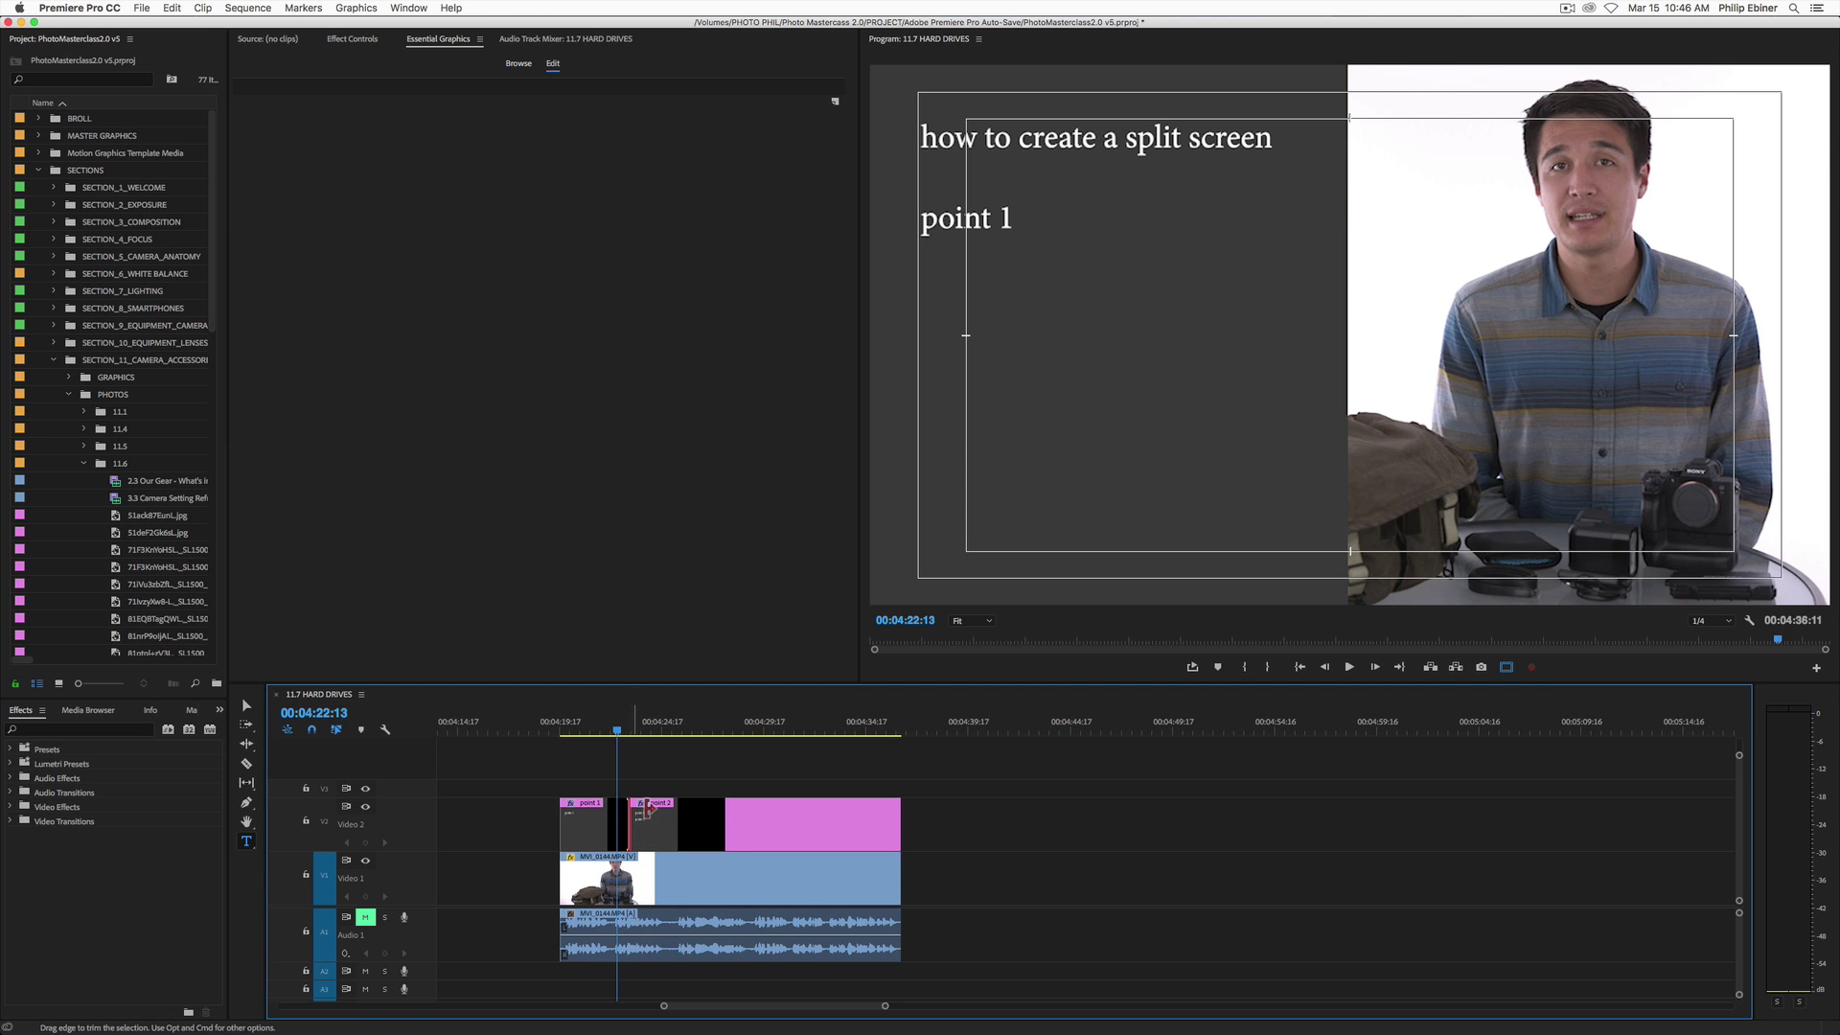
{"action": "left_click_drag", "start_coordinate": [629, 816], "coordinate": [633, 817]}
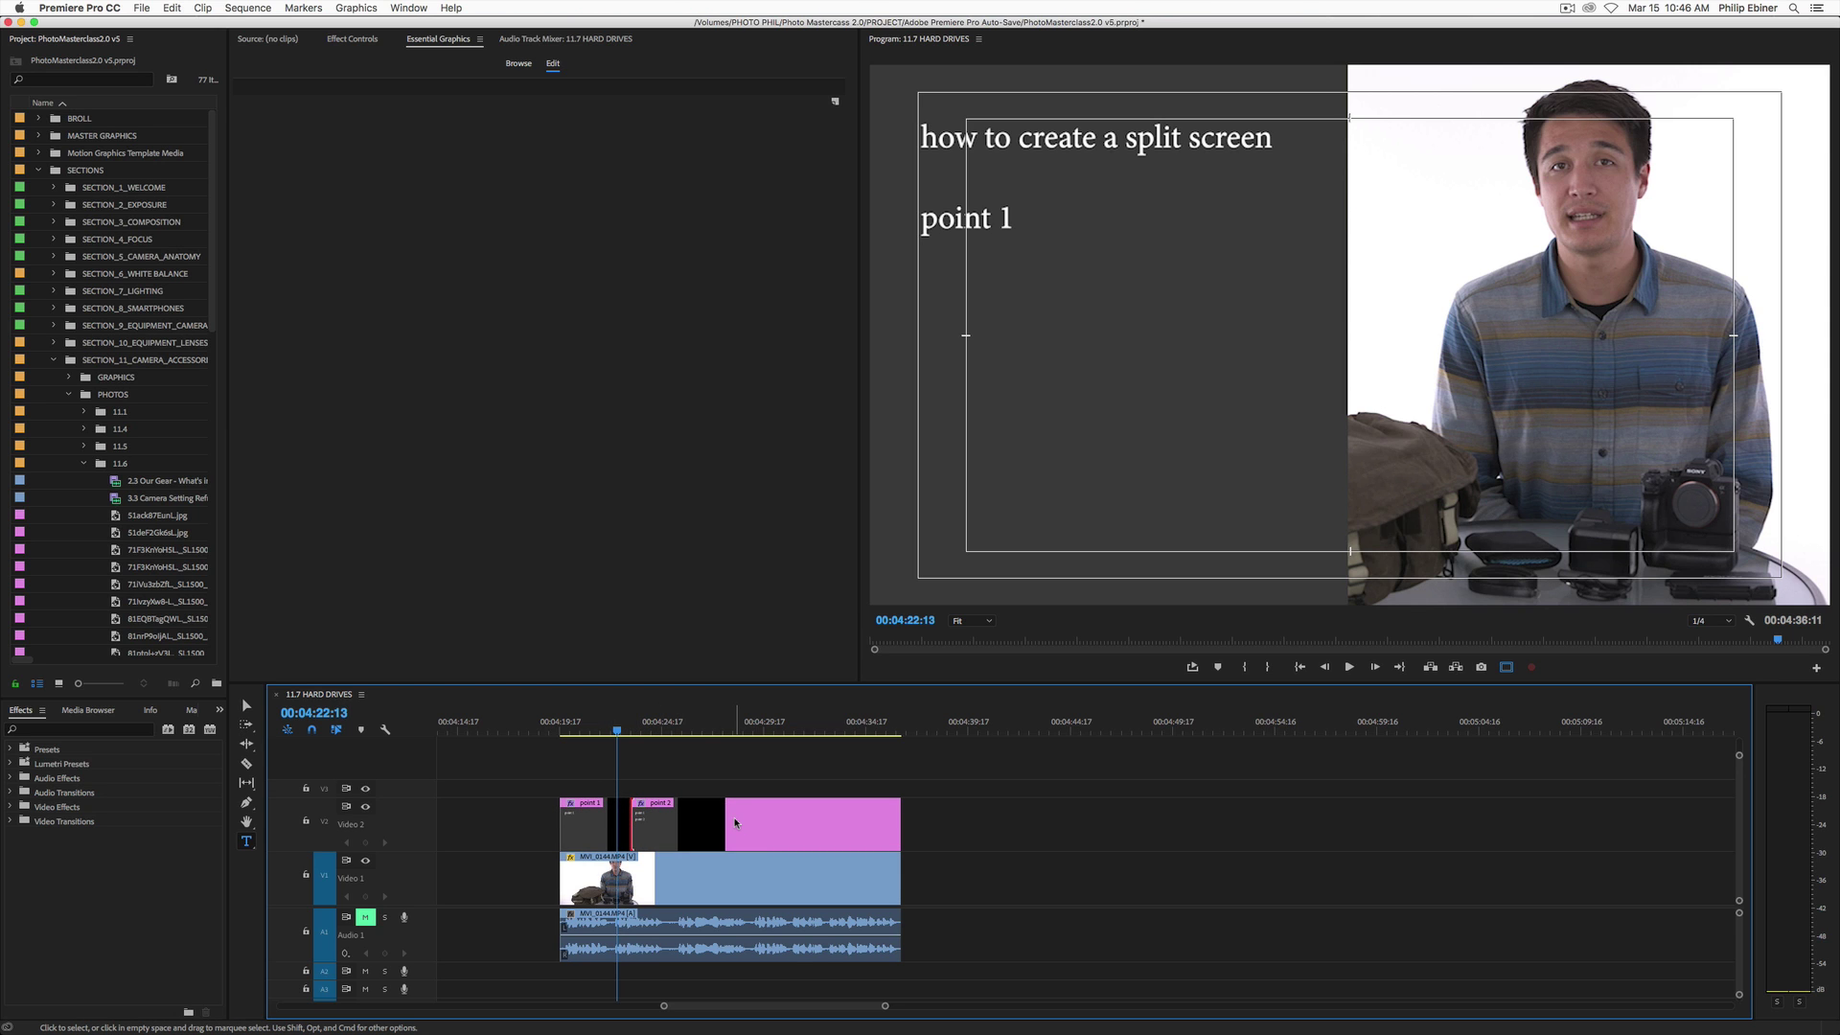
{"action": "key", "text": "super+d"}
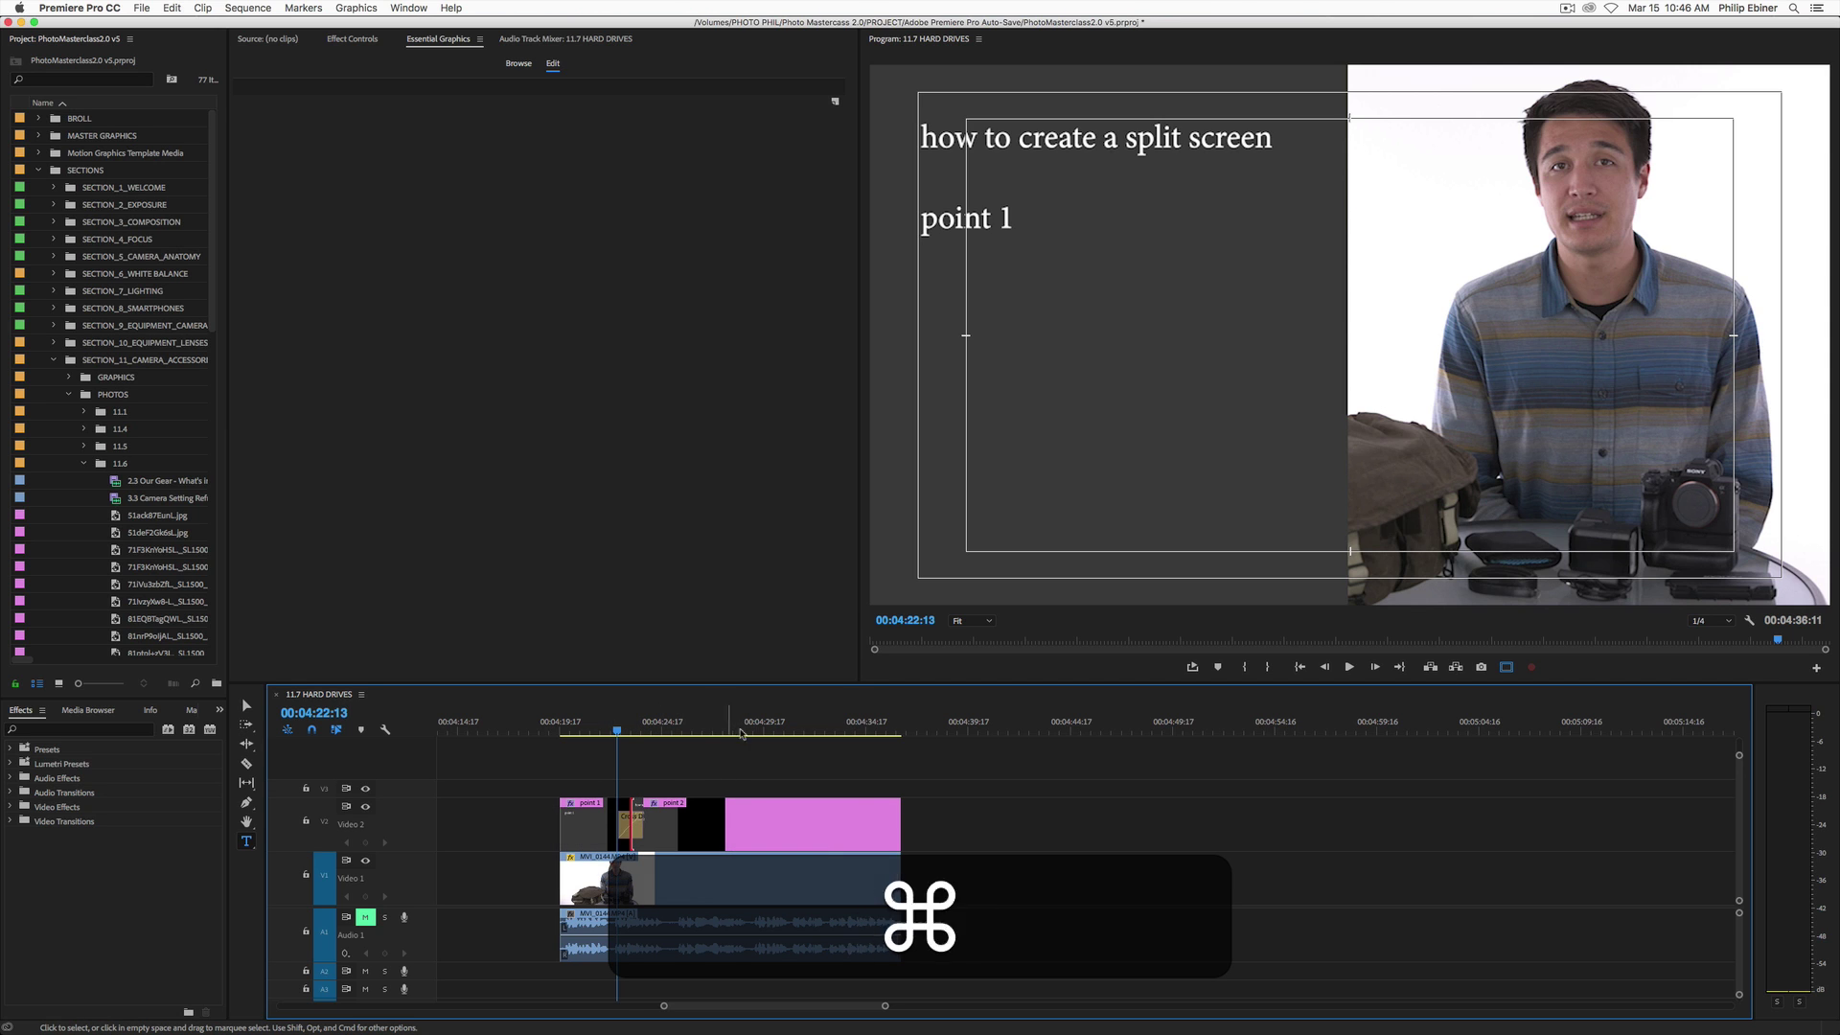
{"action": "key", "text": "space"}
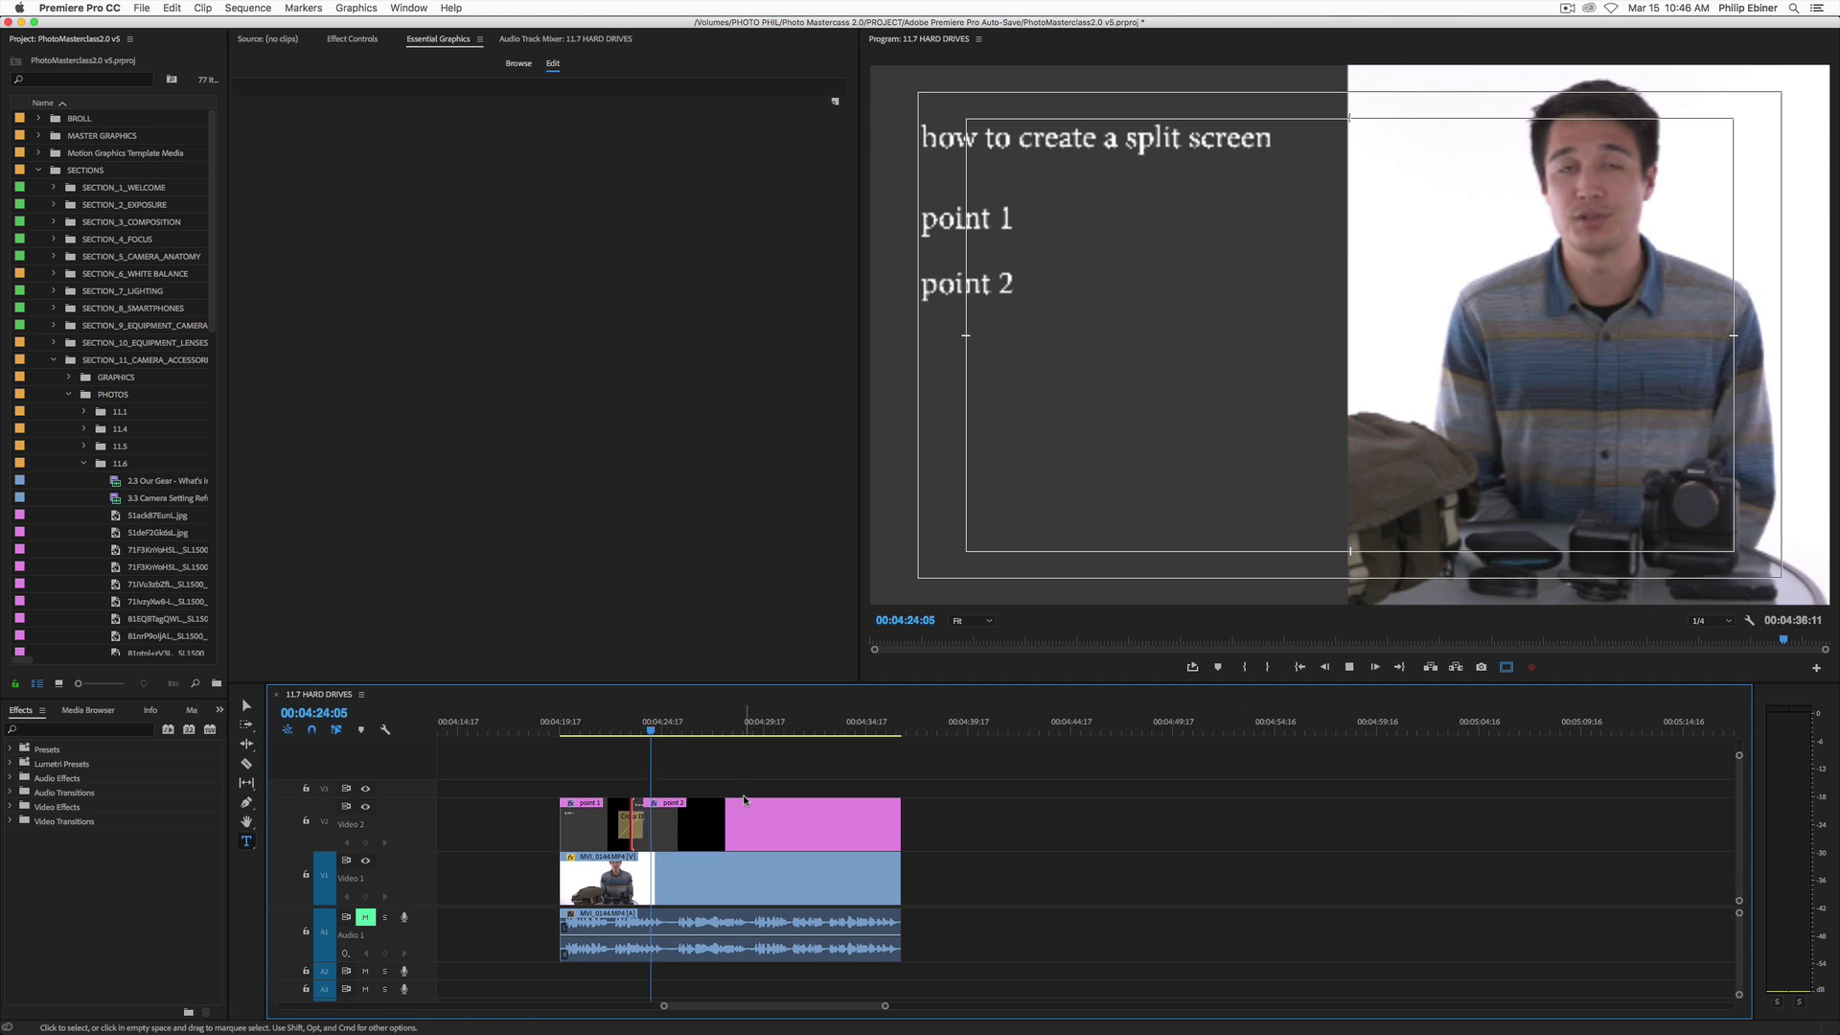
{"action": "key", "text": "space"}
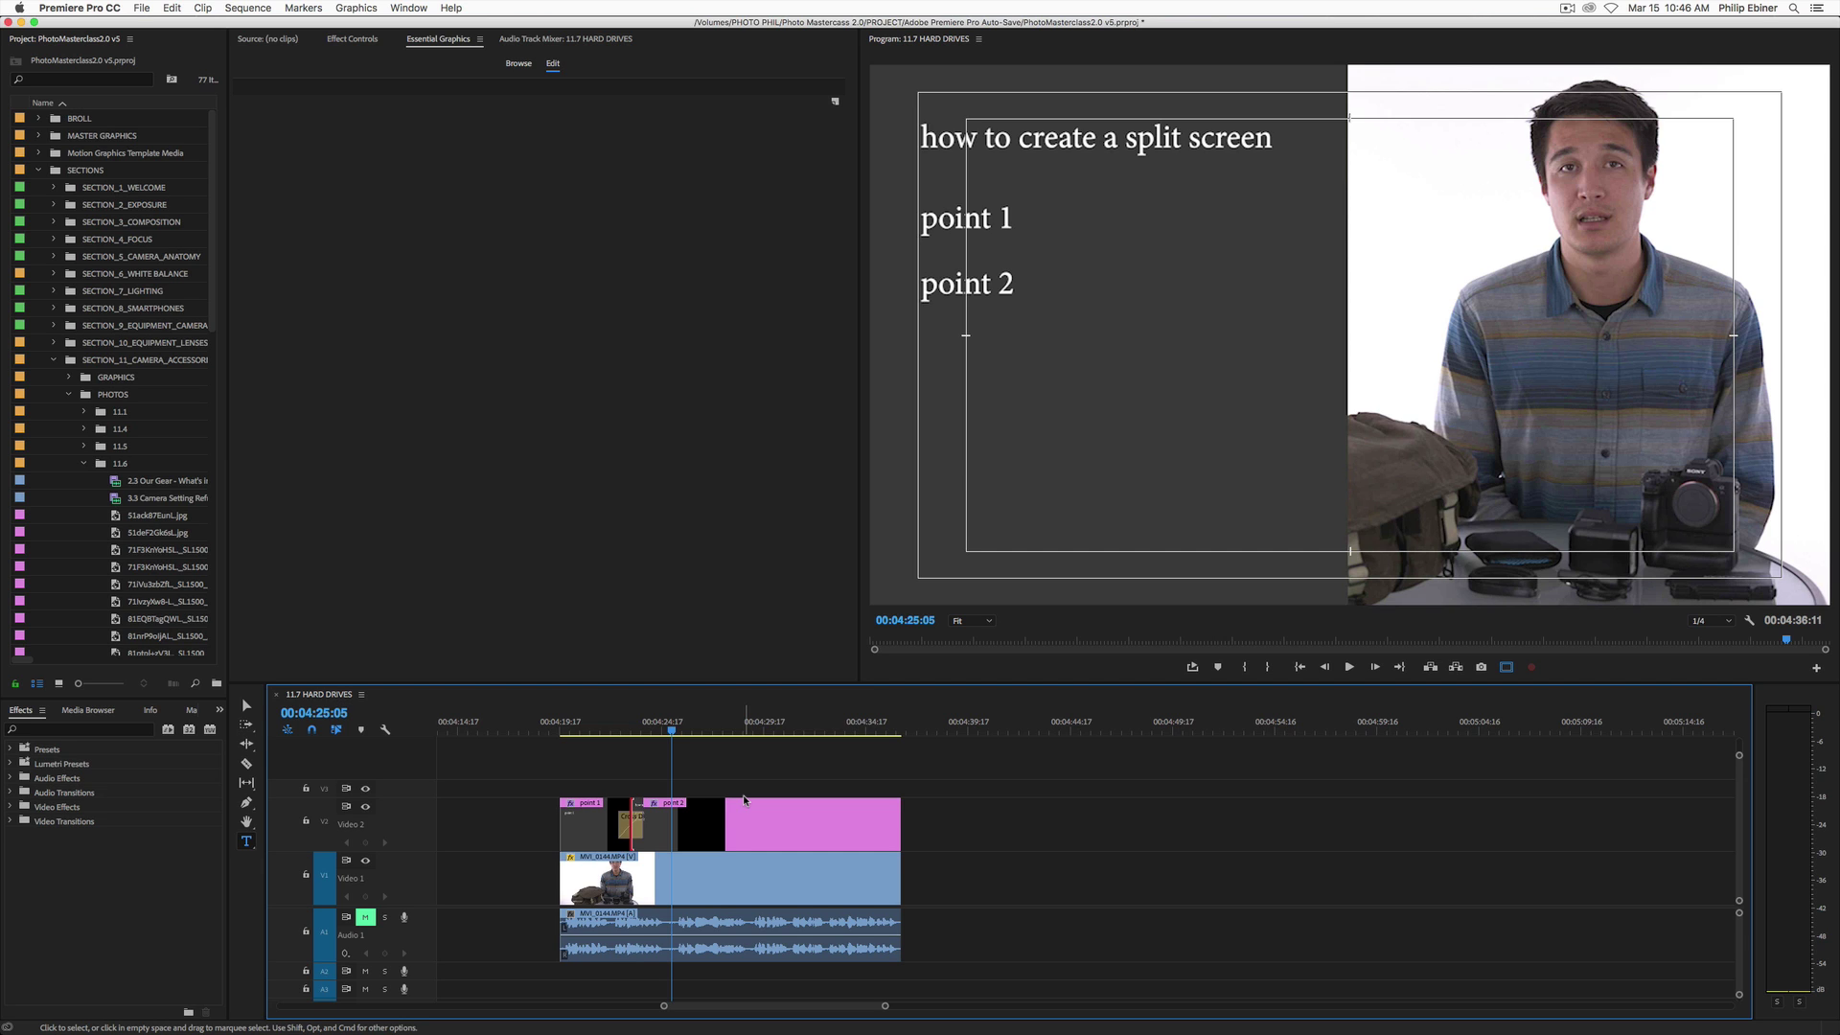
Delete the separate point 1 clip from the timeline.
{"action": "left_click", "coordinate": [742, 816]}
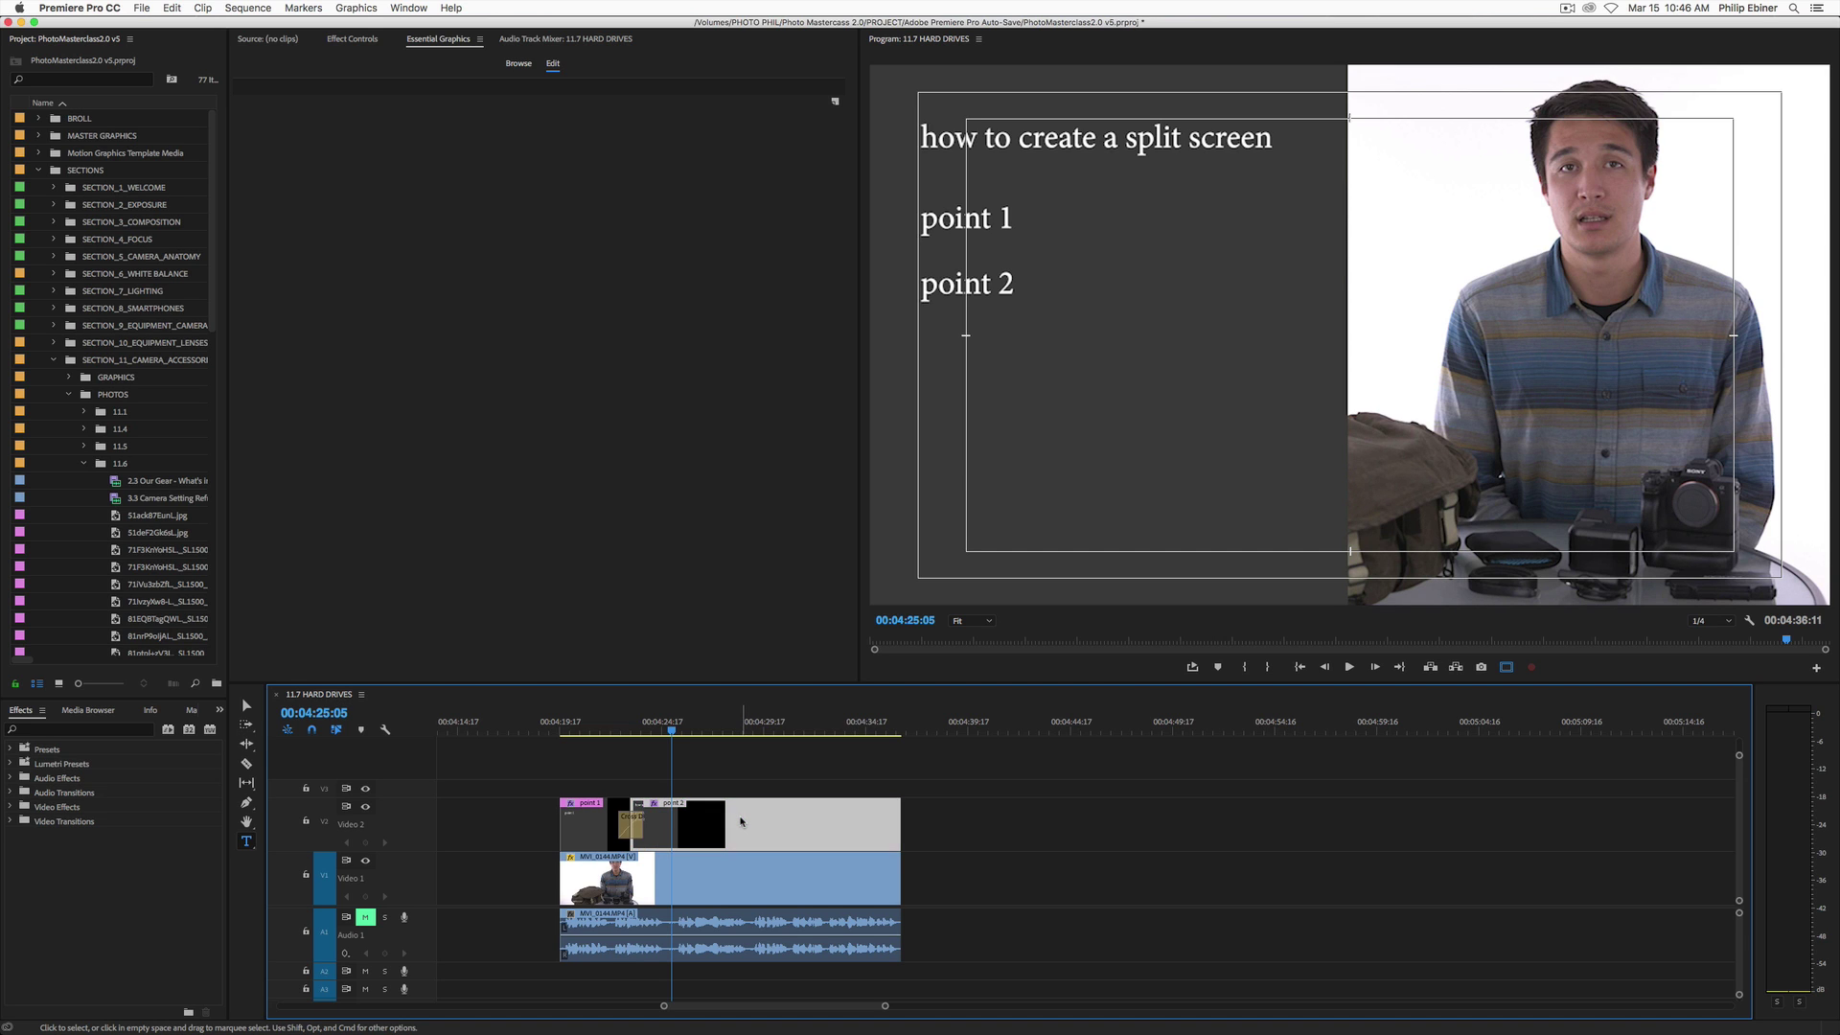
{"action": "left_click", "coordinate": [621, 833]}
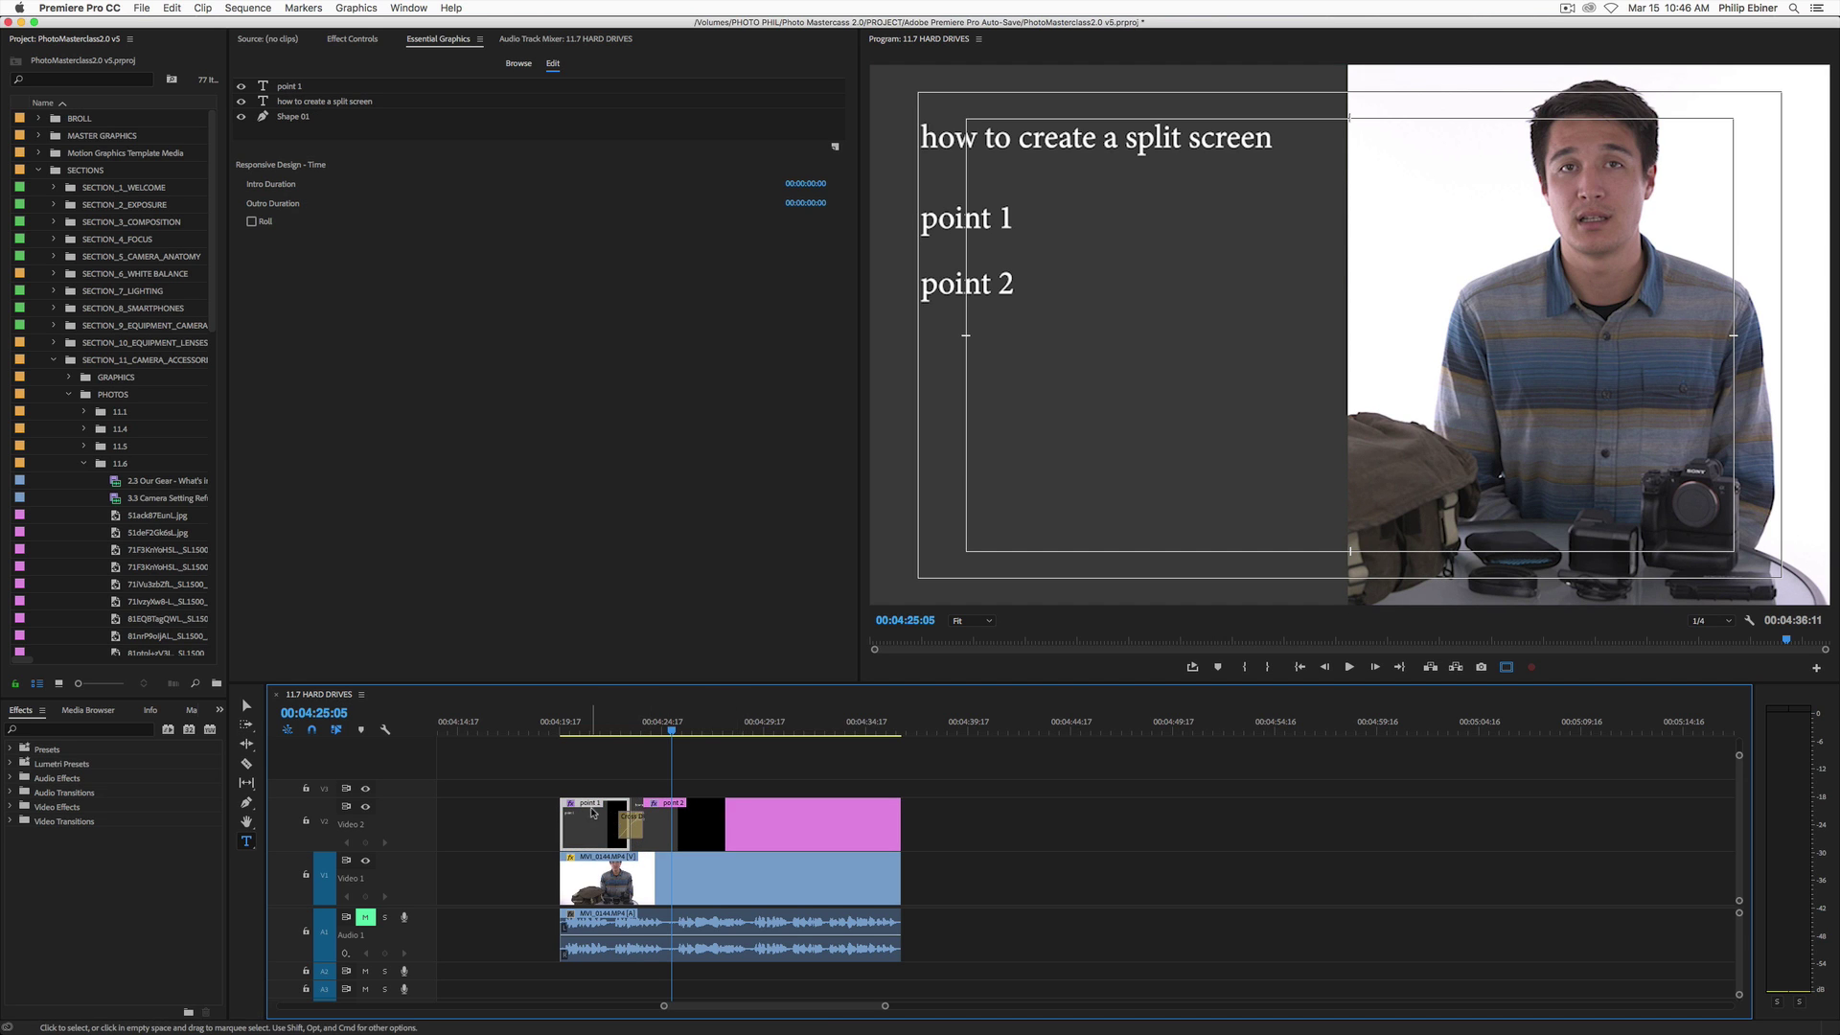
{"action": "key", "text": "BackSpace"}
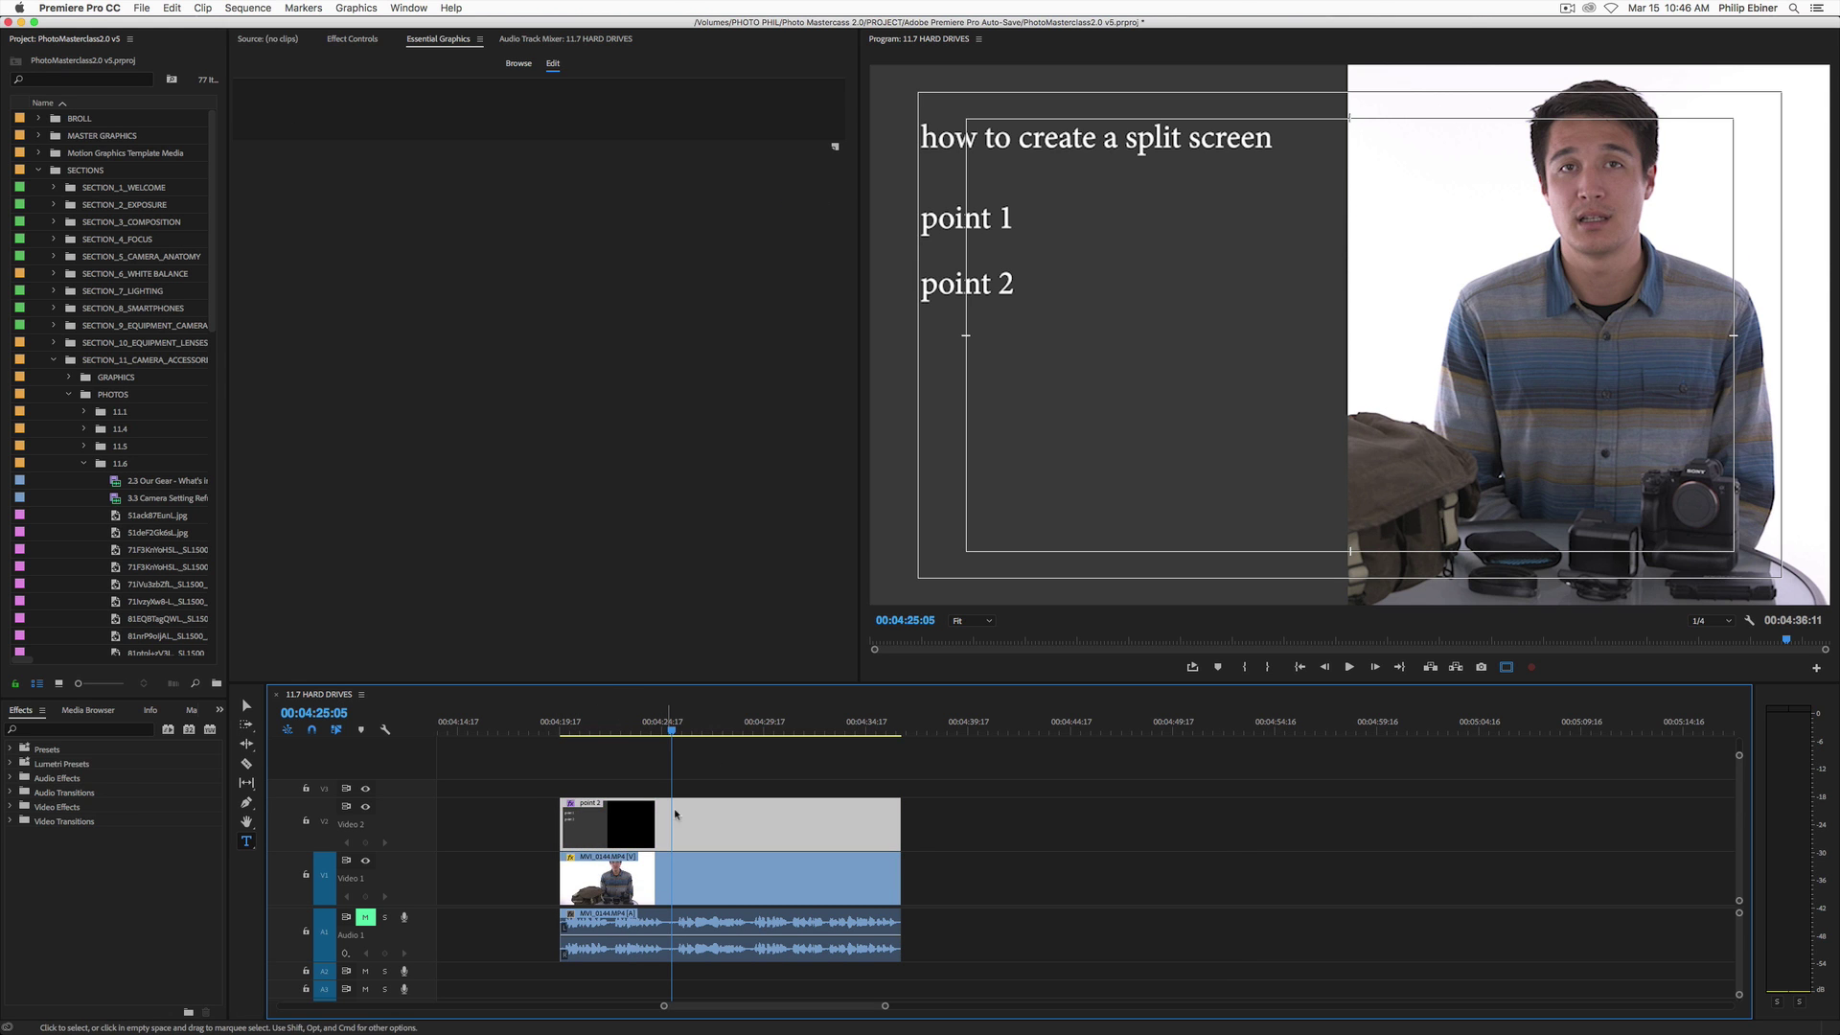
Duplicate the point 2 text layer, move the copy below it, and change it to 'point 3'.
{"action": "right_click", "coordinate": [311, 88]}
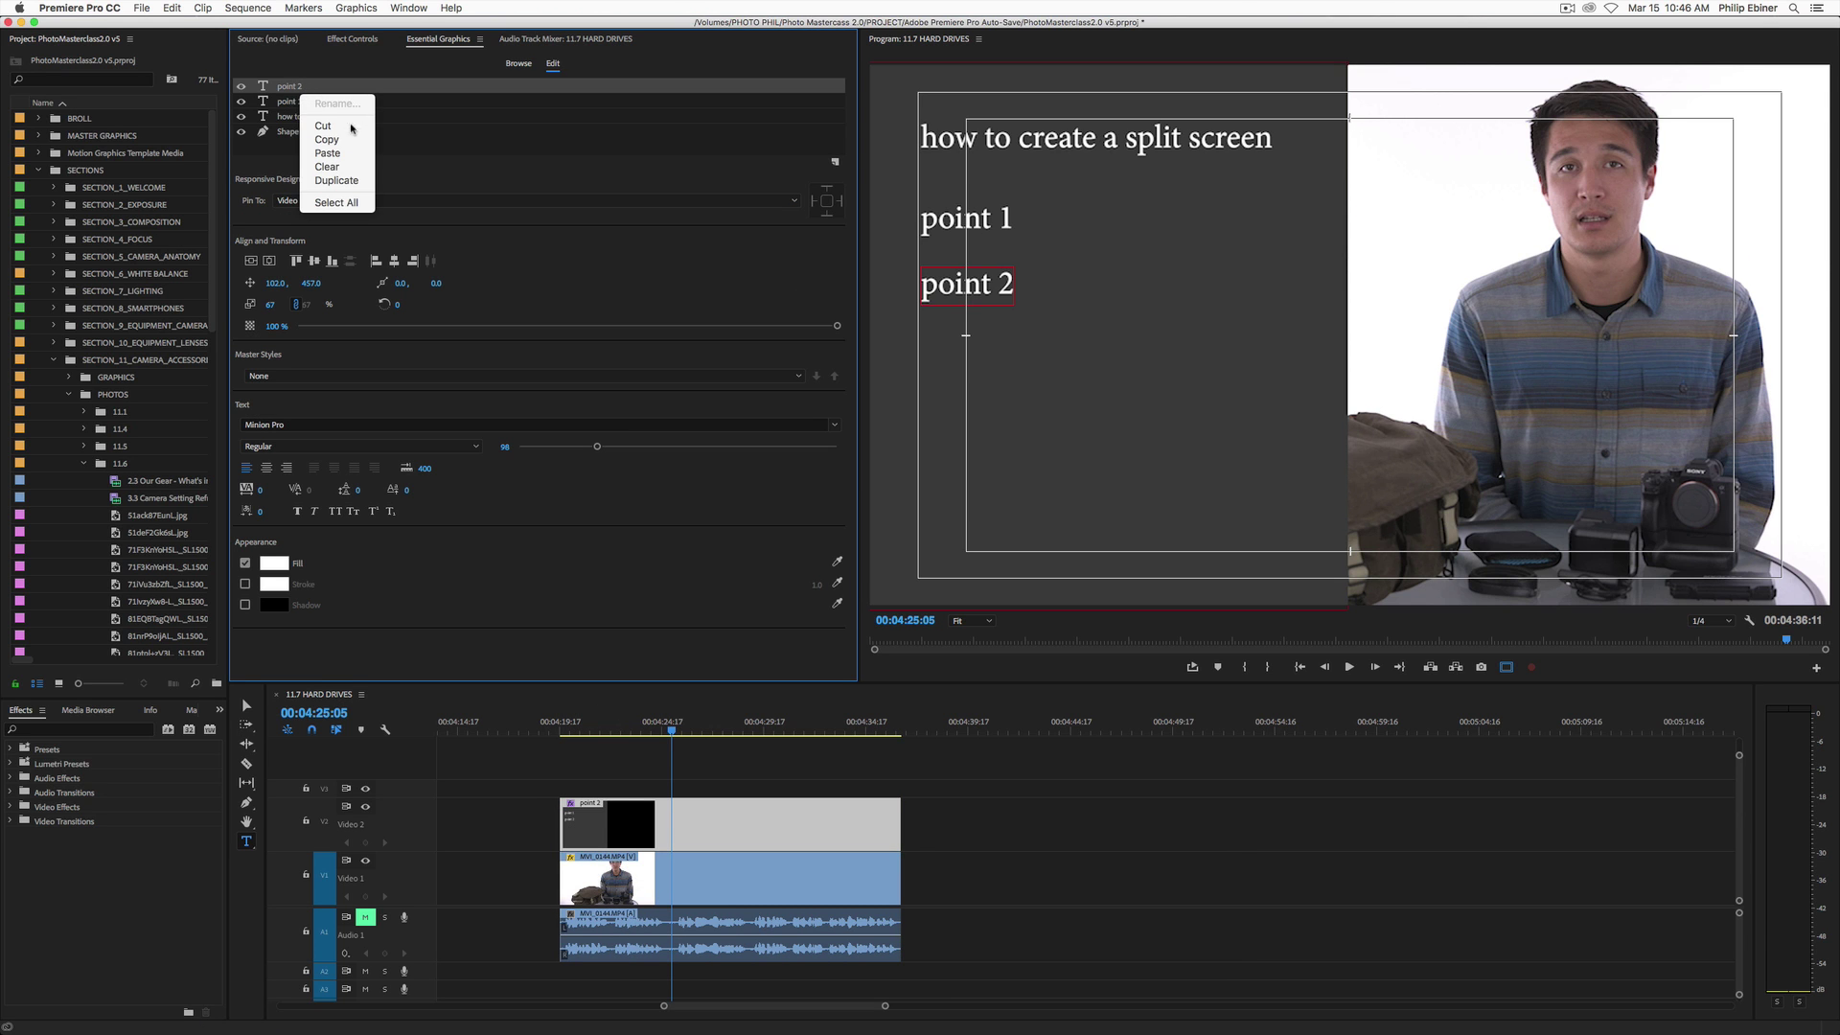
{"action": "left_click", "coordinate": [331, 181]}
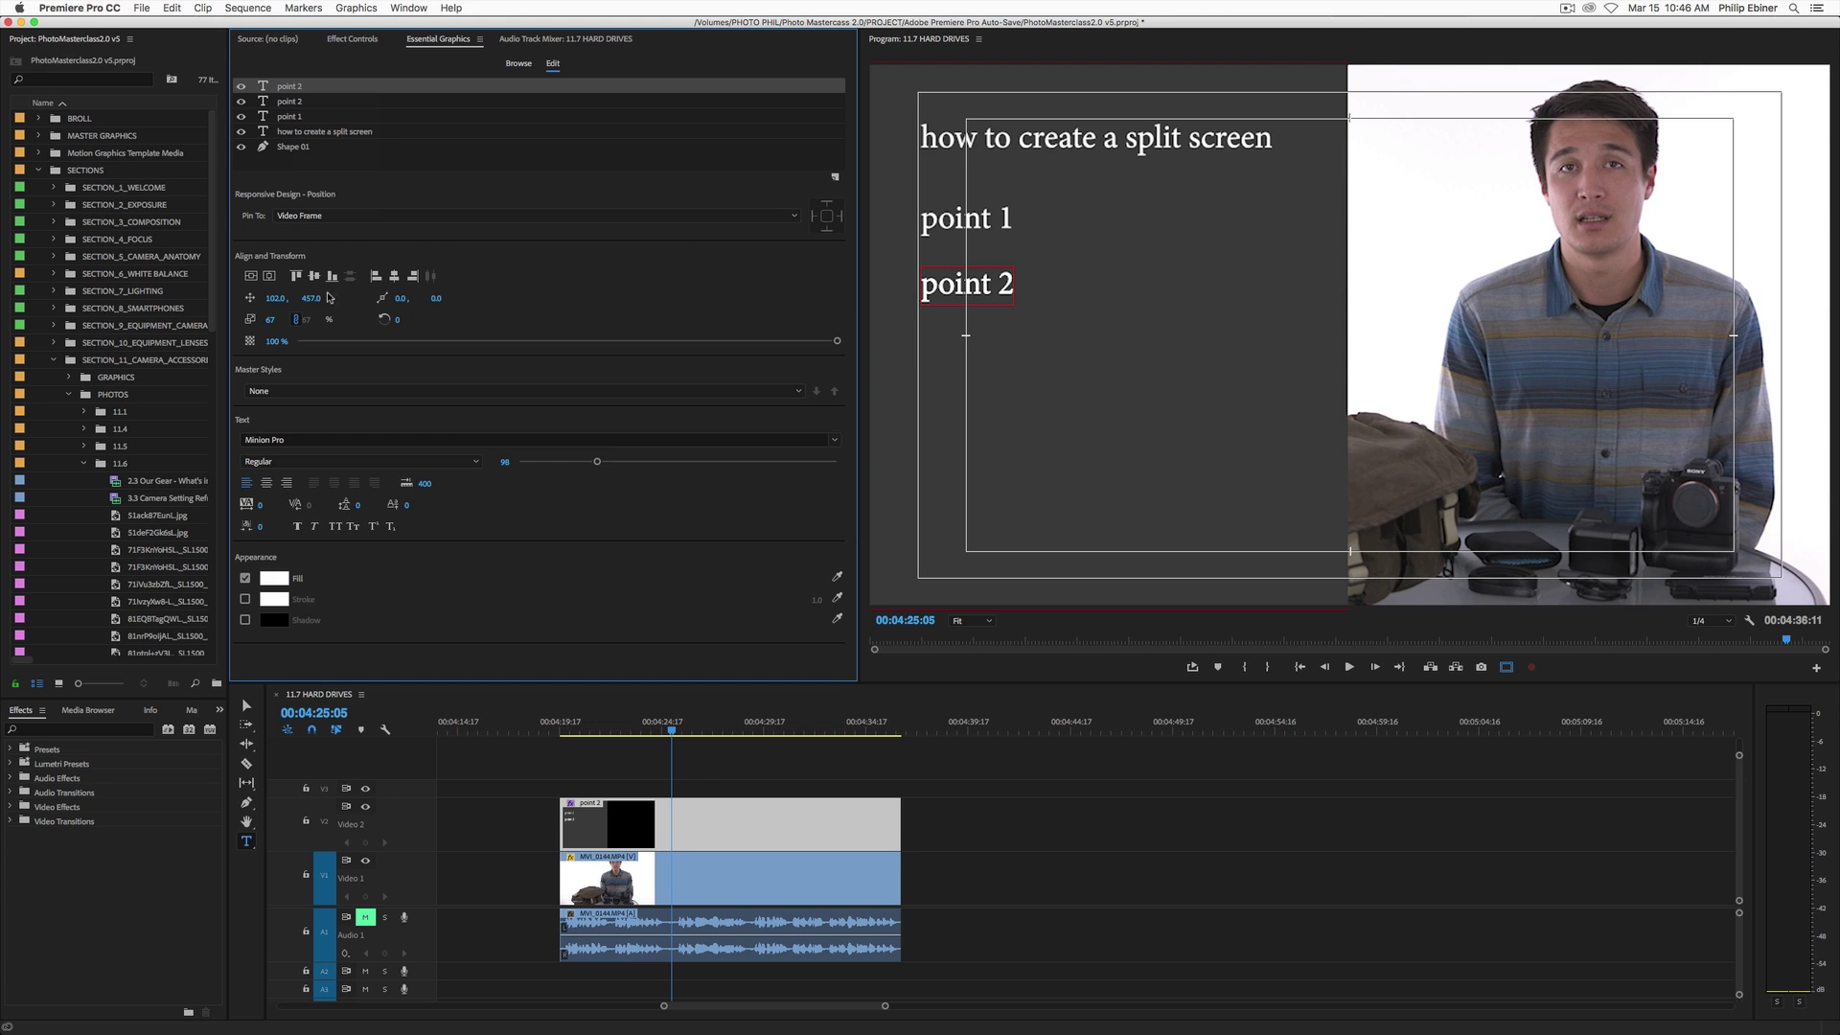
{"action": "left_click_drag", "start_coordinate": [996, 289], "coordinate": [1048, 354]}
{"action": "type", "text": "3"}
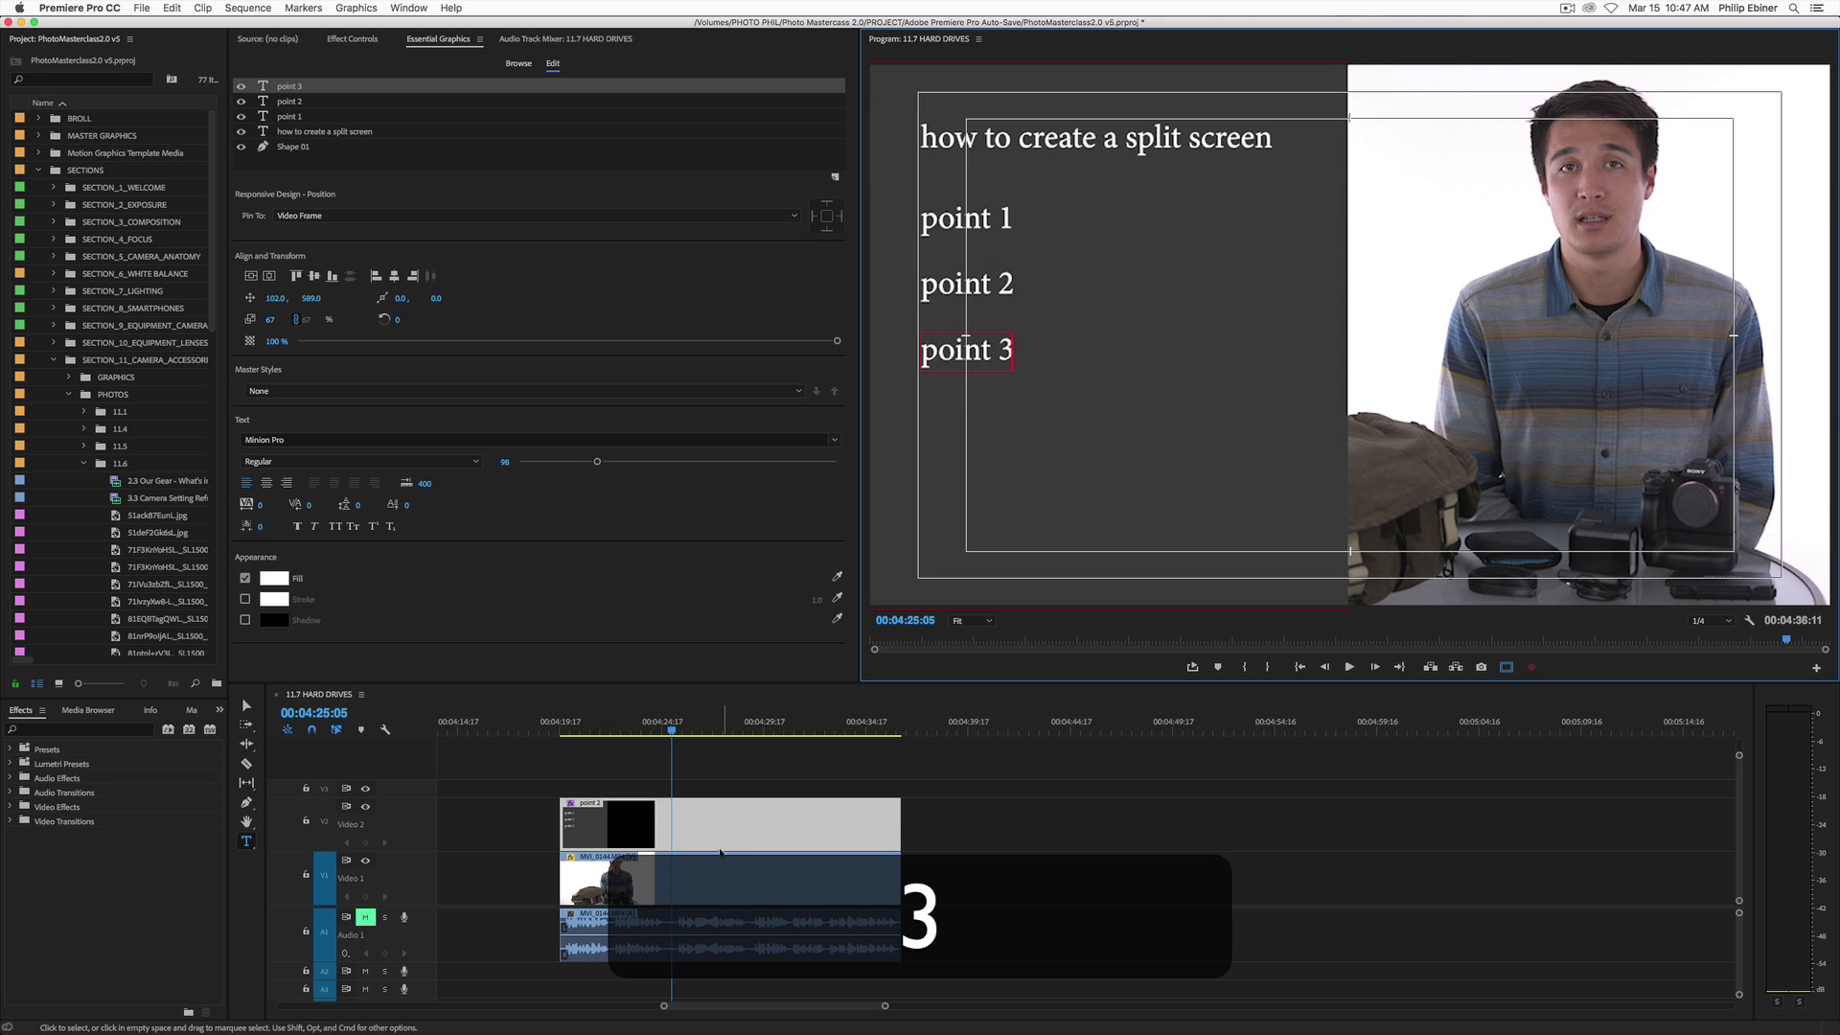
{"action": "left_click", "coordinate": [802, 791]}
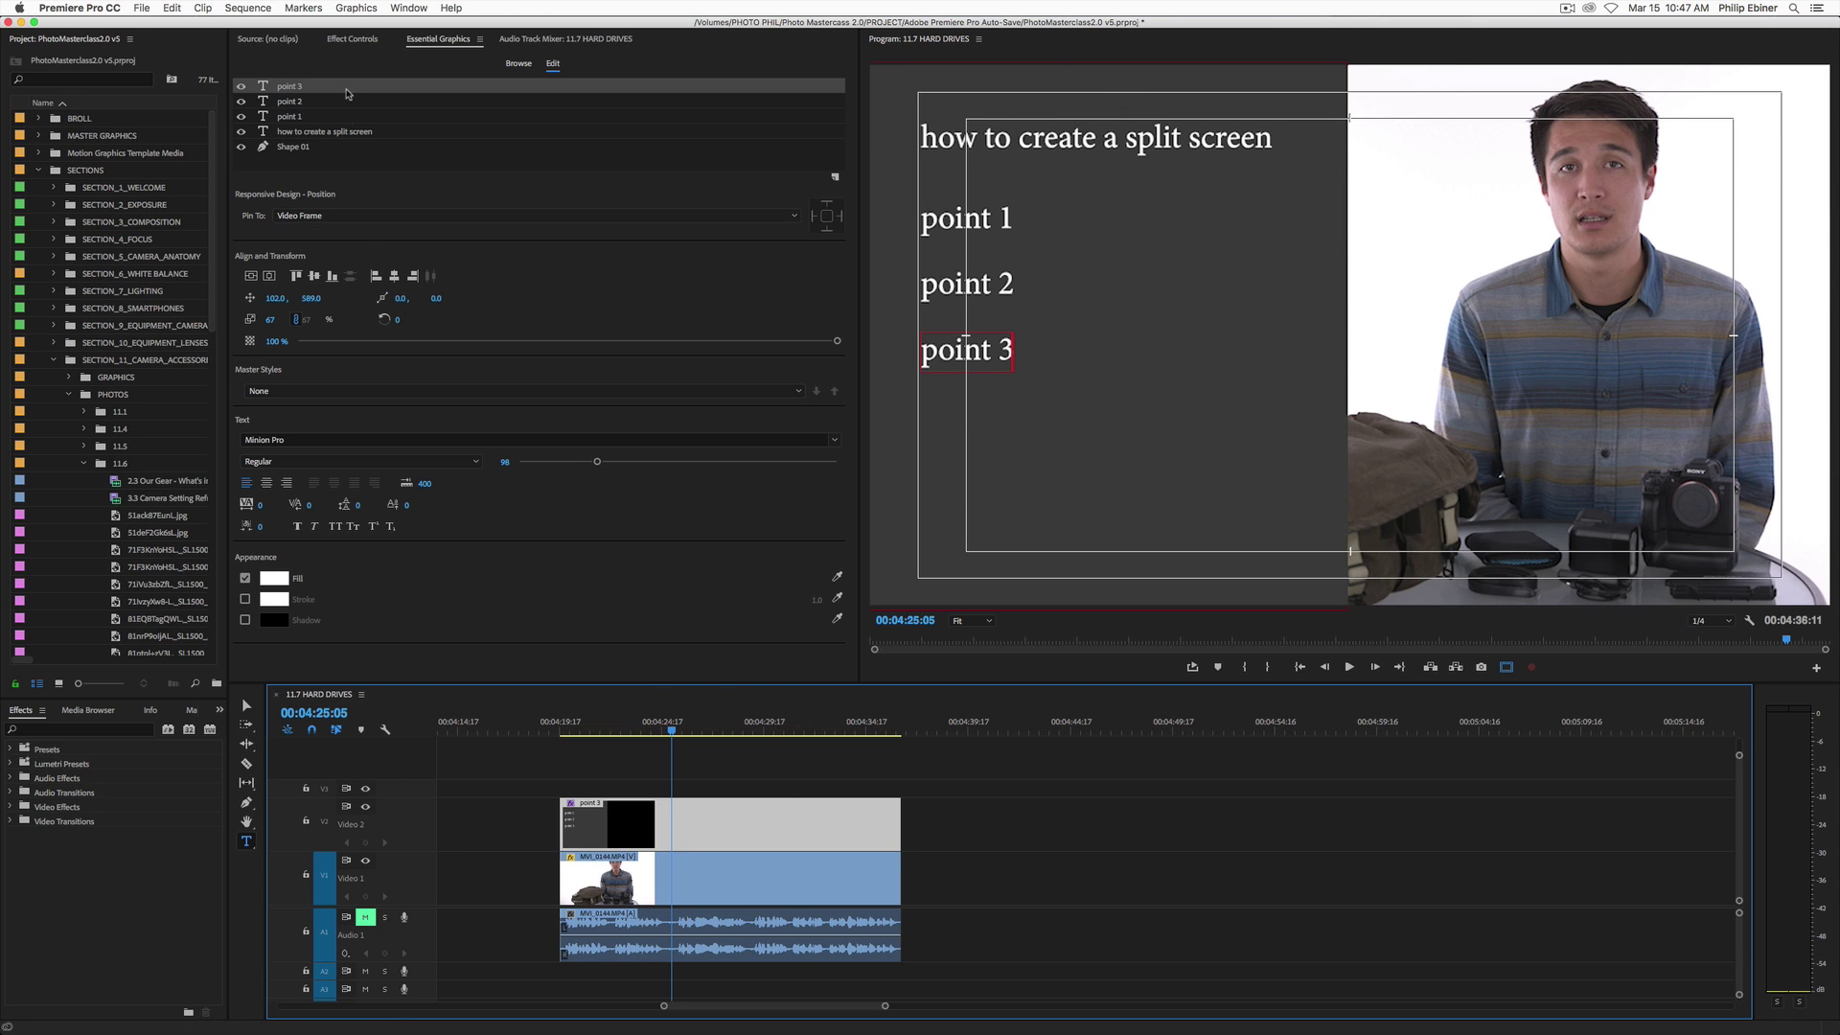
{"action": "left_click", "coordinate": [357, 131]}
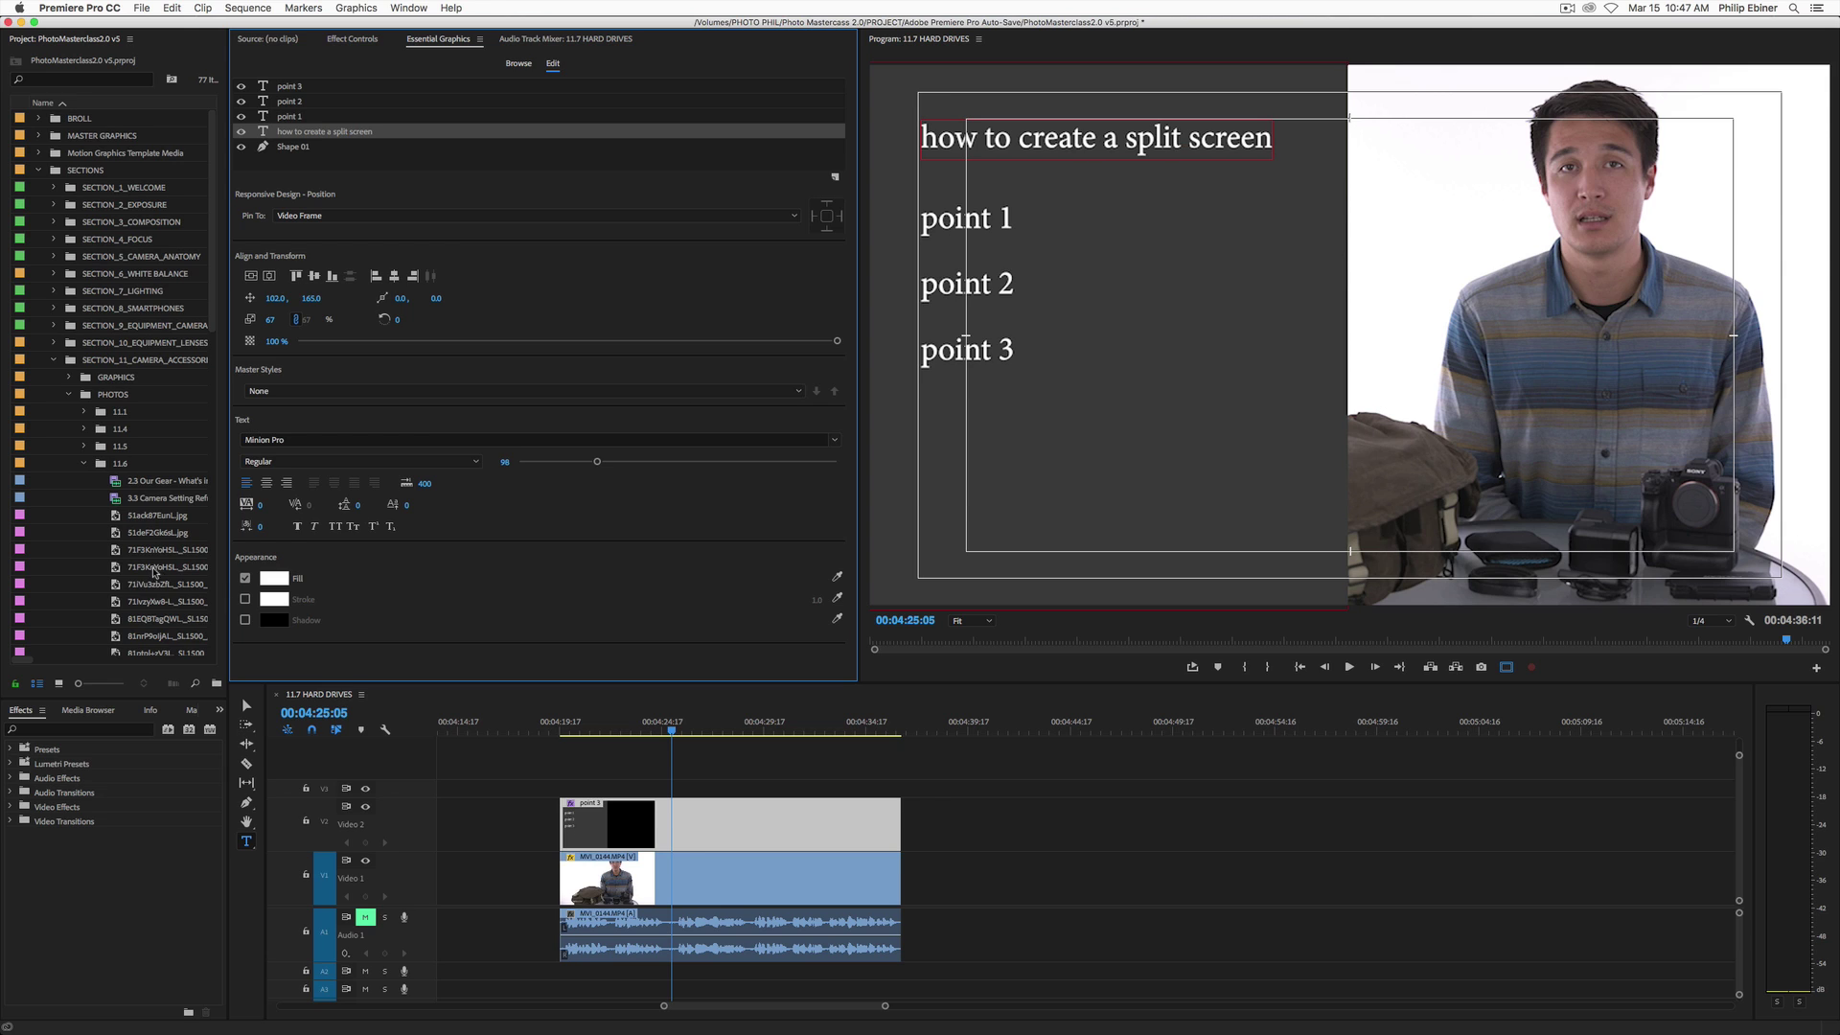
Make the title bold and all caps, and reduce its font size from 98 to 70.
{"action": "left_click", "coordinate": [297, 527]}
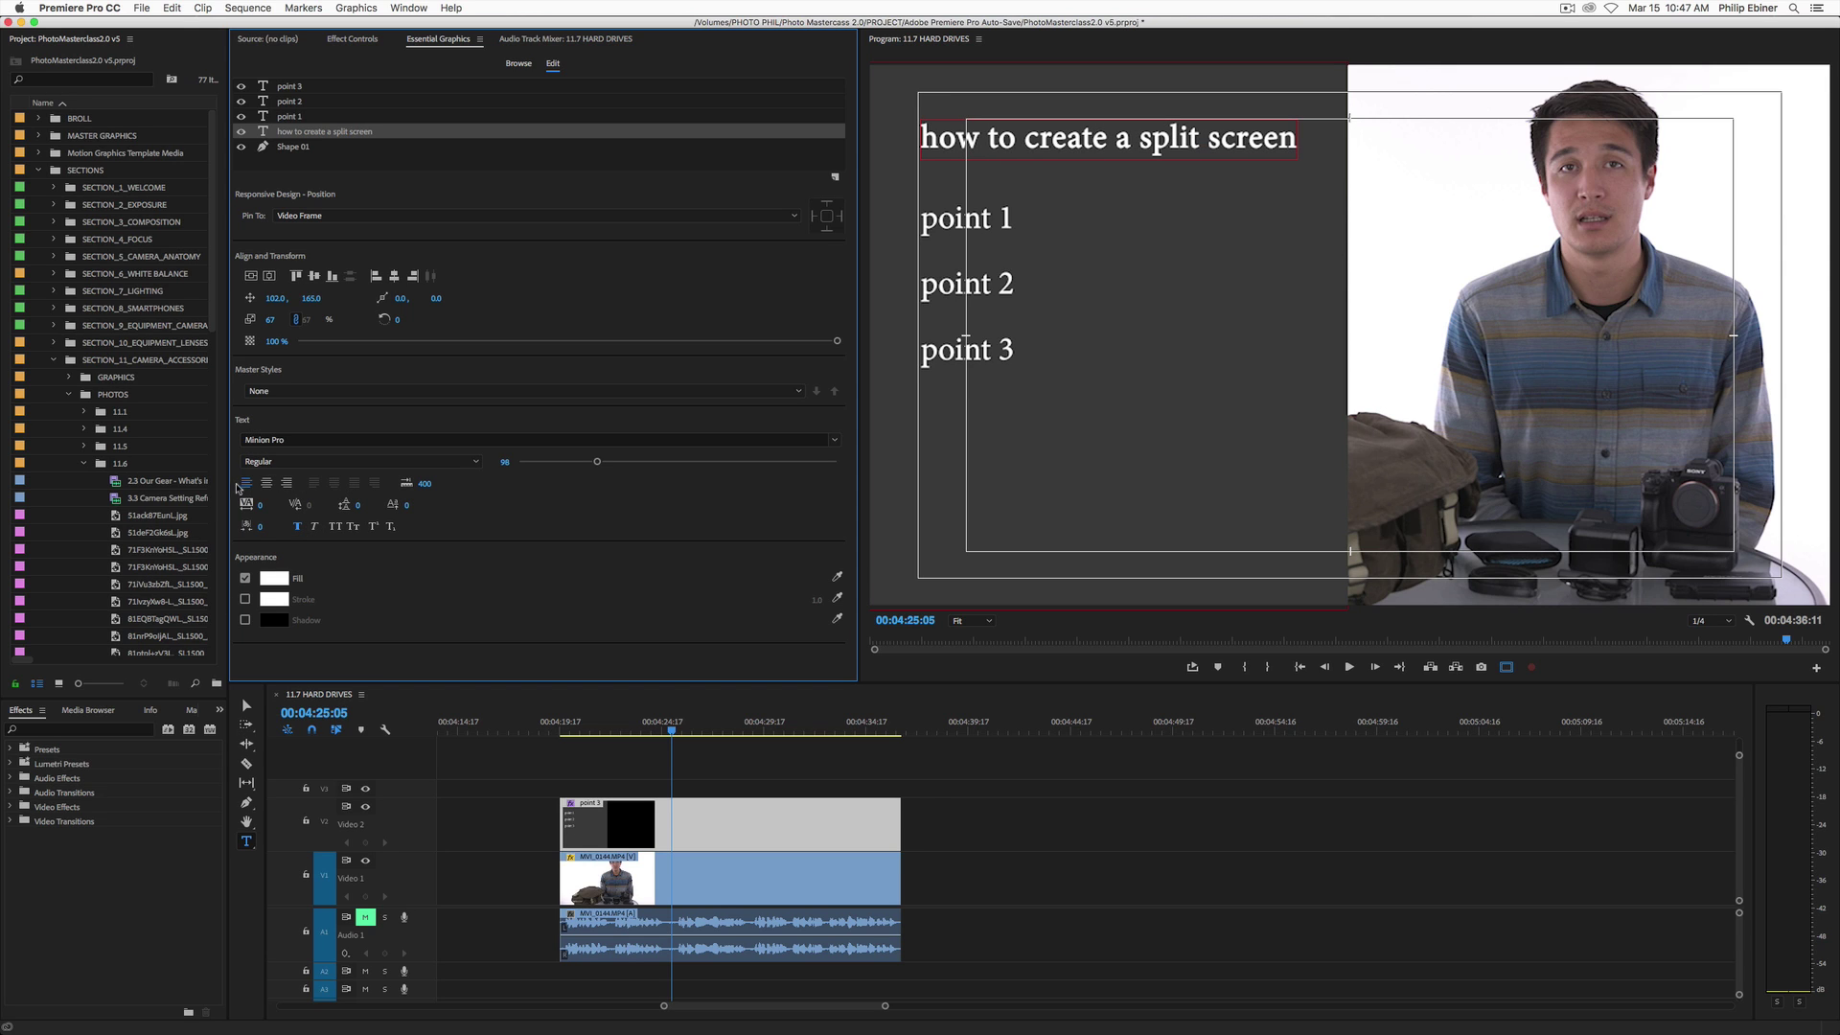
{"action": "left_click", "coordinate": [336, 527]}
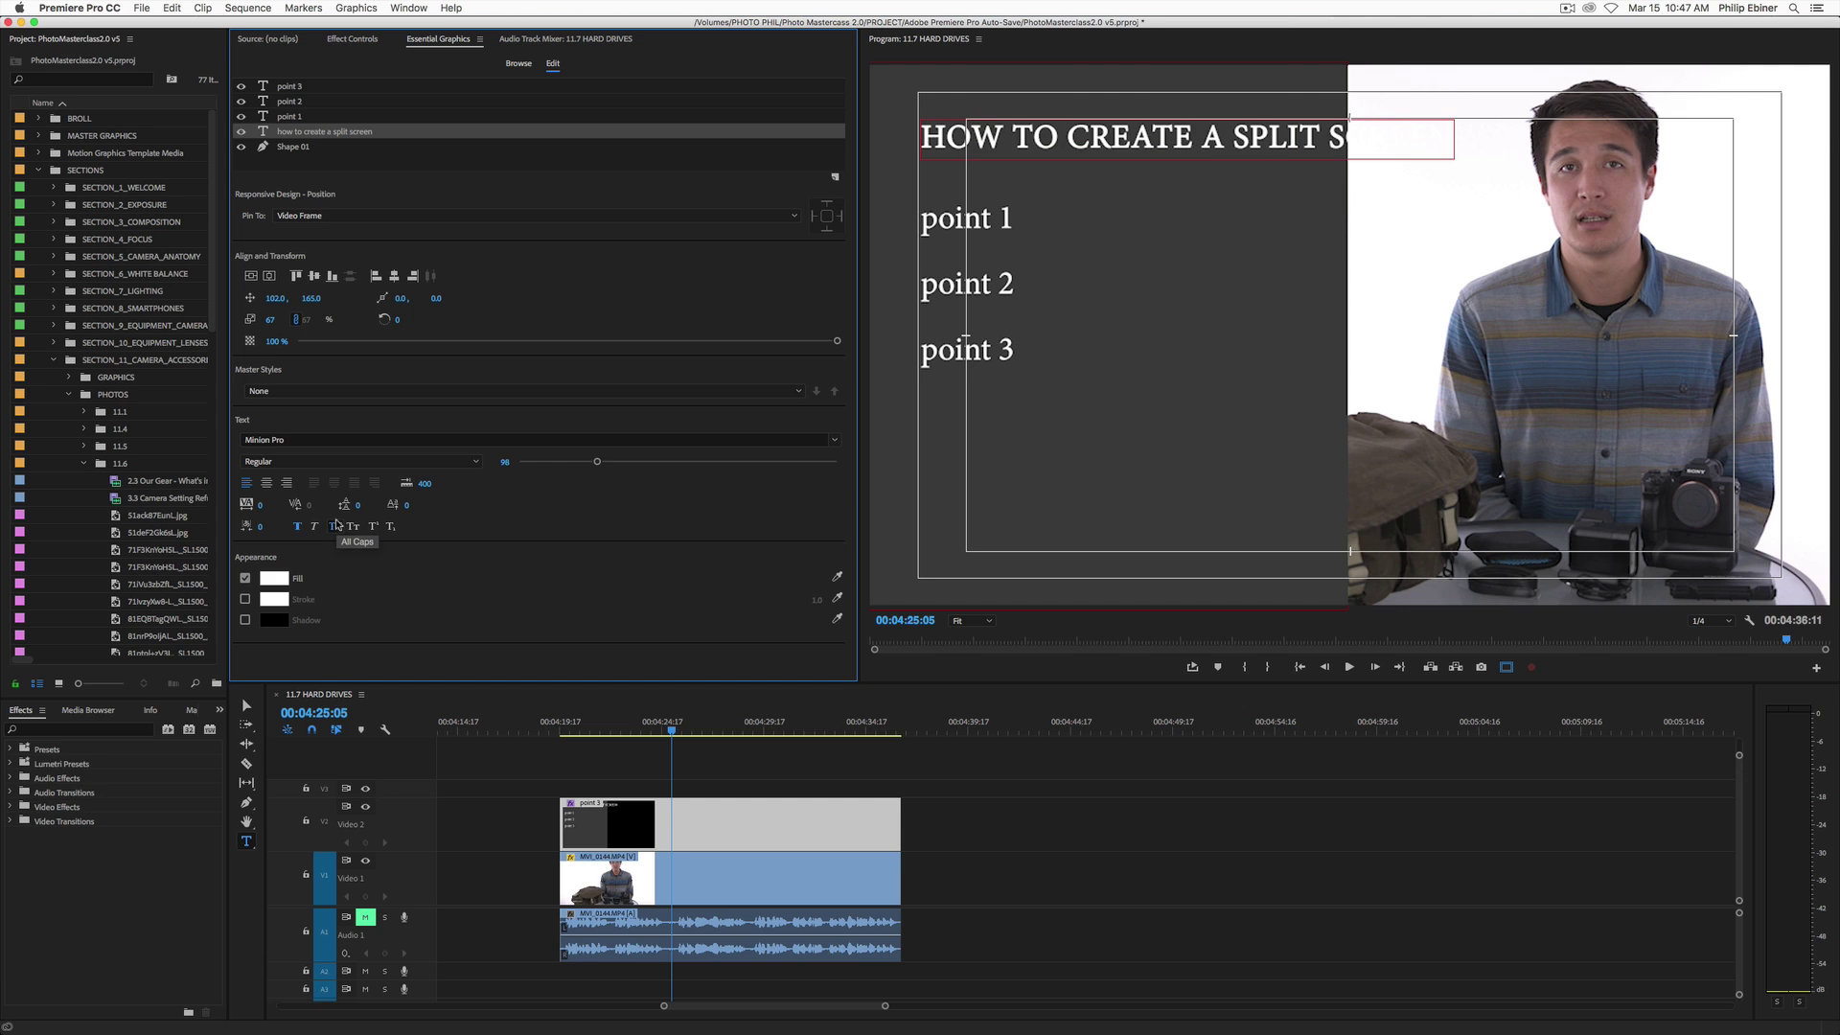
{"action": "left_click_drag", "start_coordinate": [598, 465], "coordinate": [572, 468]}
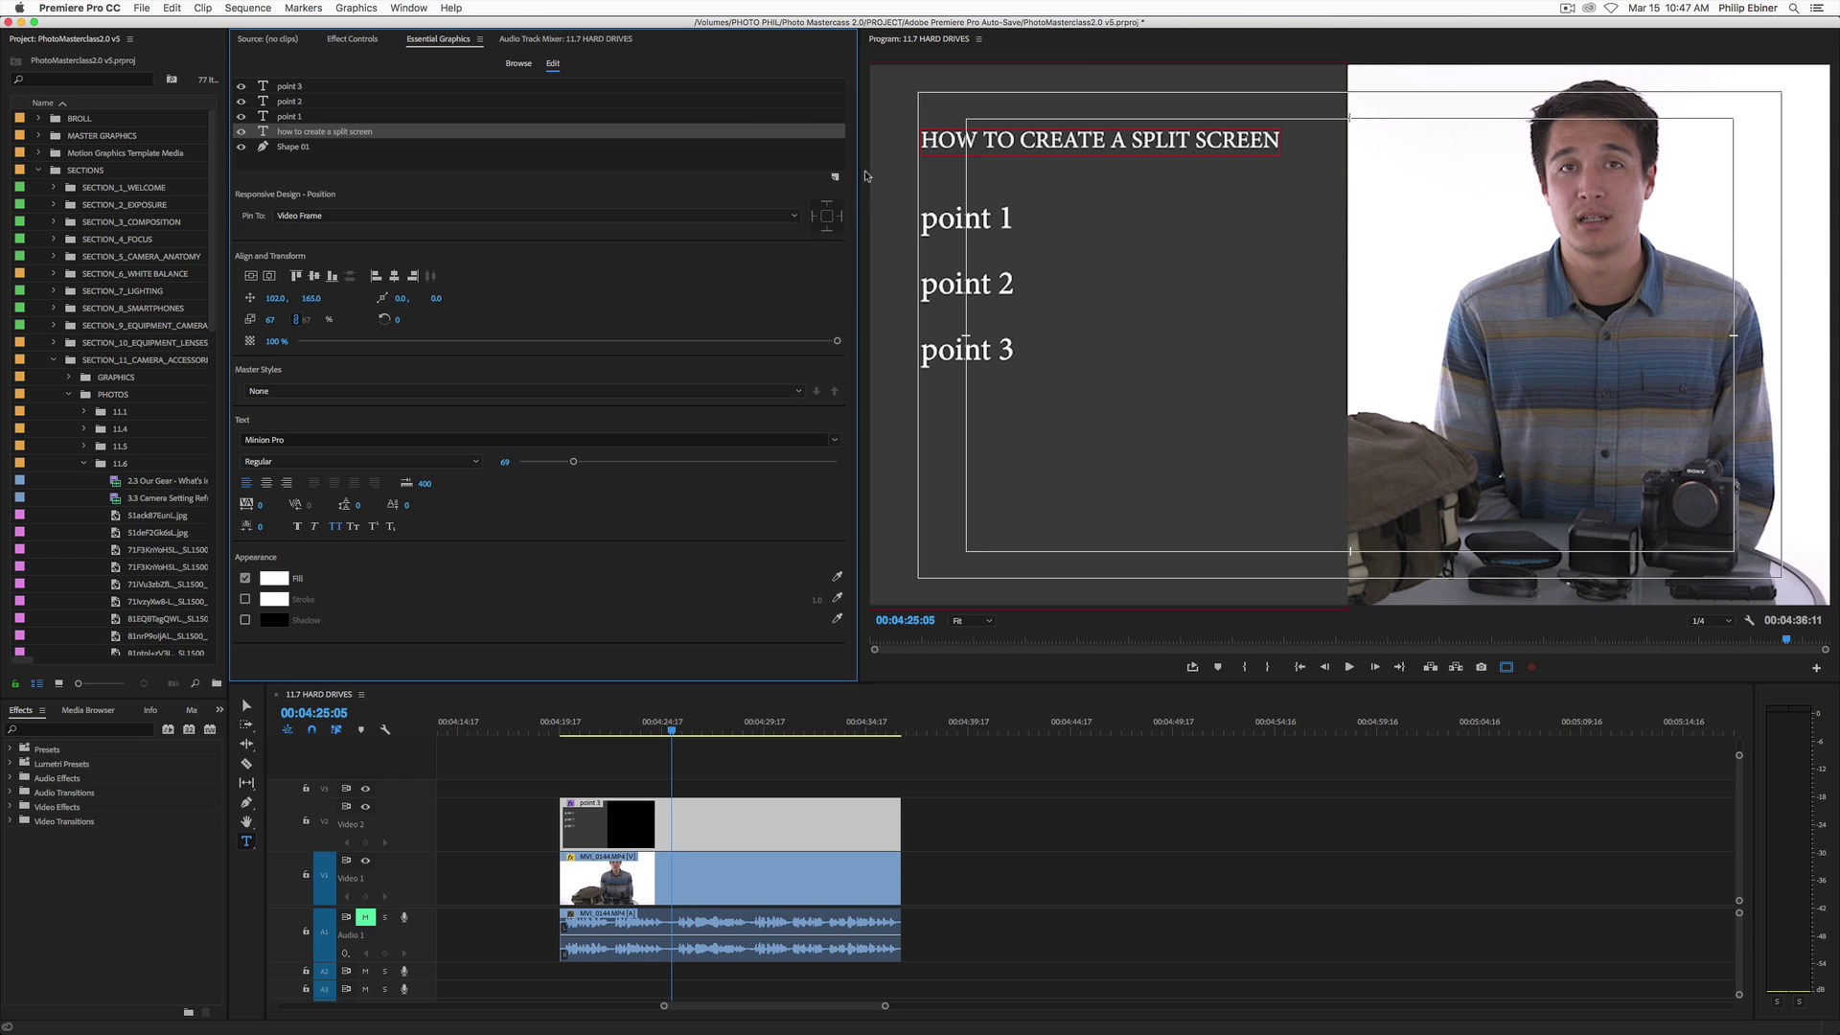
Add VSO New Logo White 500 v2.png from Video School Online > Branding > Logo > New Logo as a graphic layer.
{"action": "left_click", "coordinate": [834, 179]}
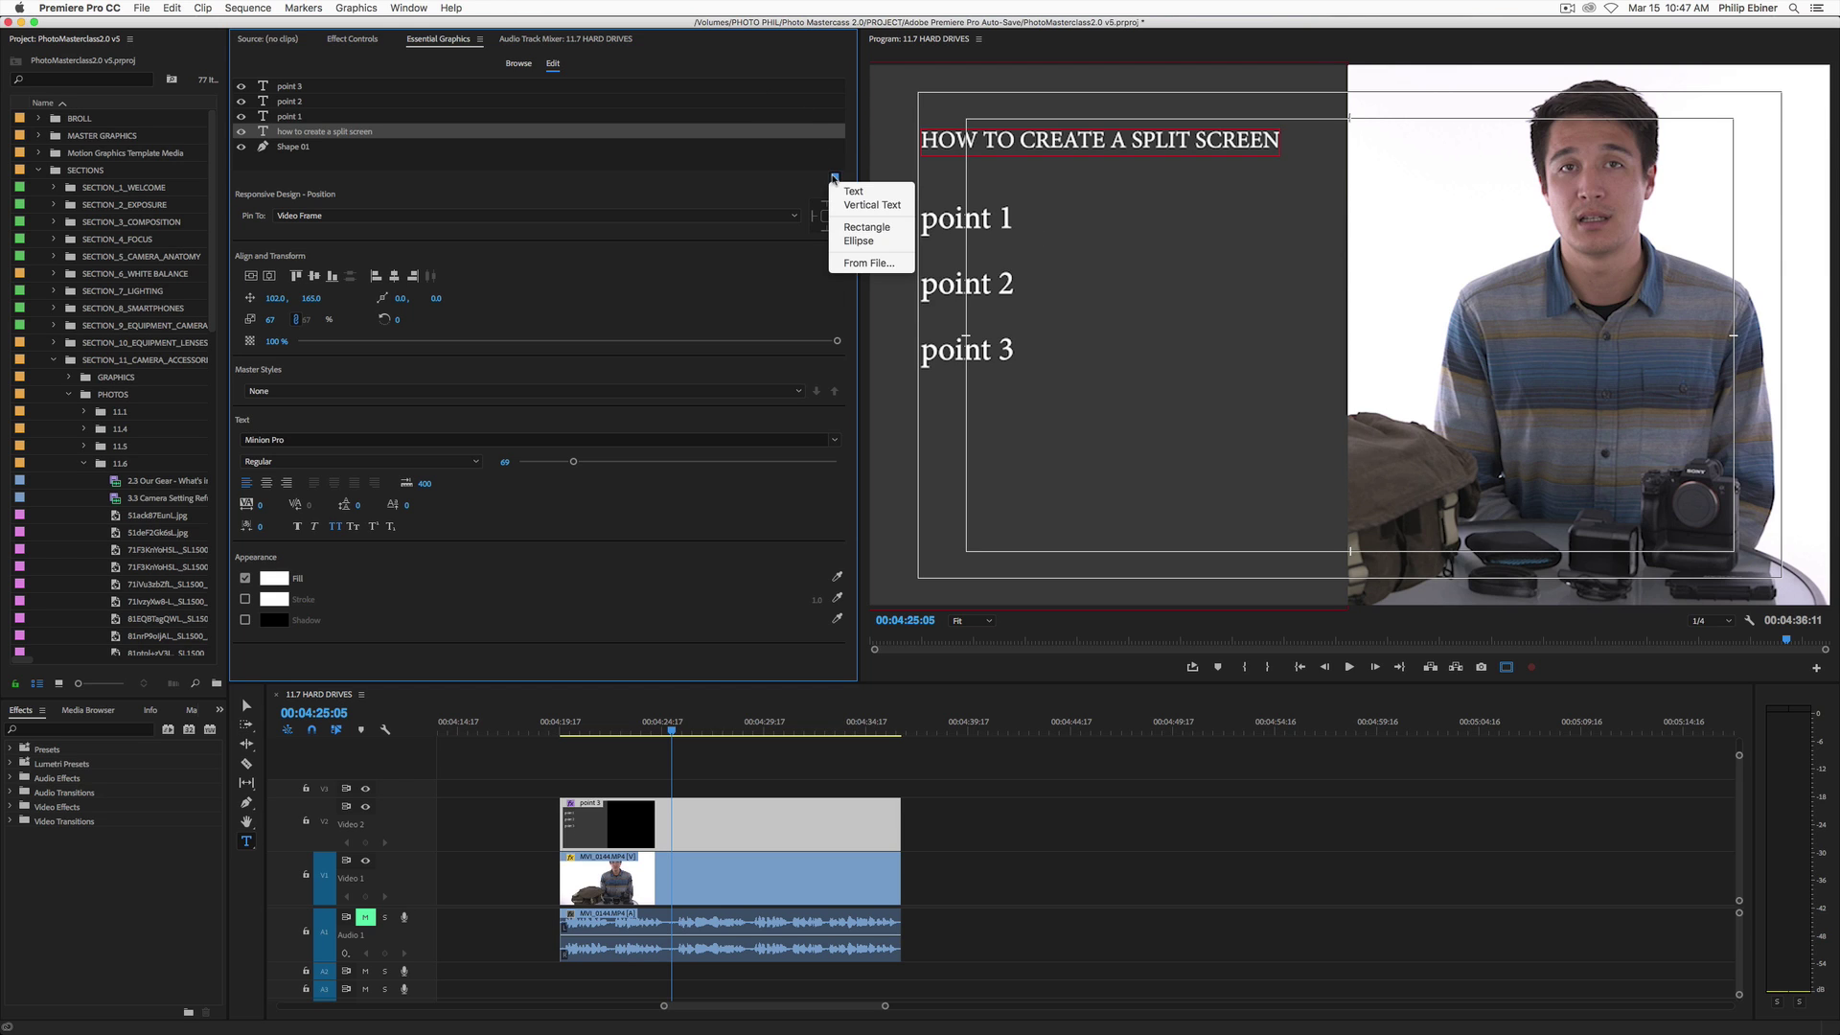
{"action": "left_click", "coordinate": [869, 263]}
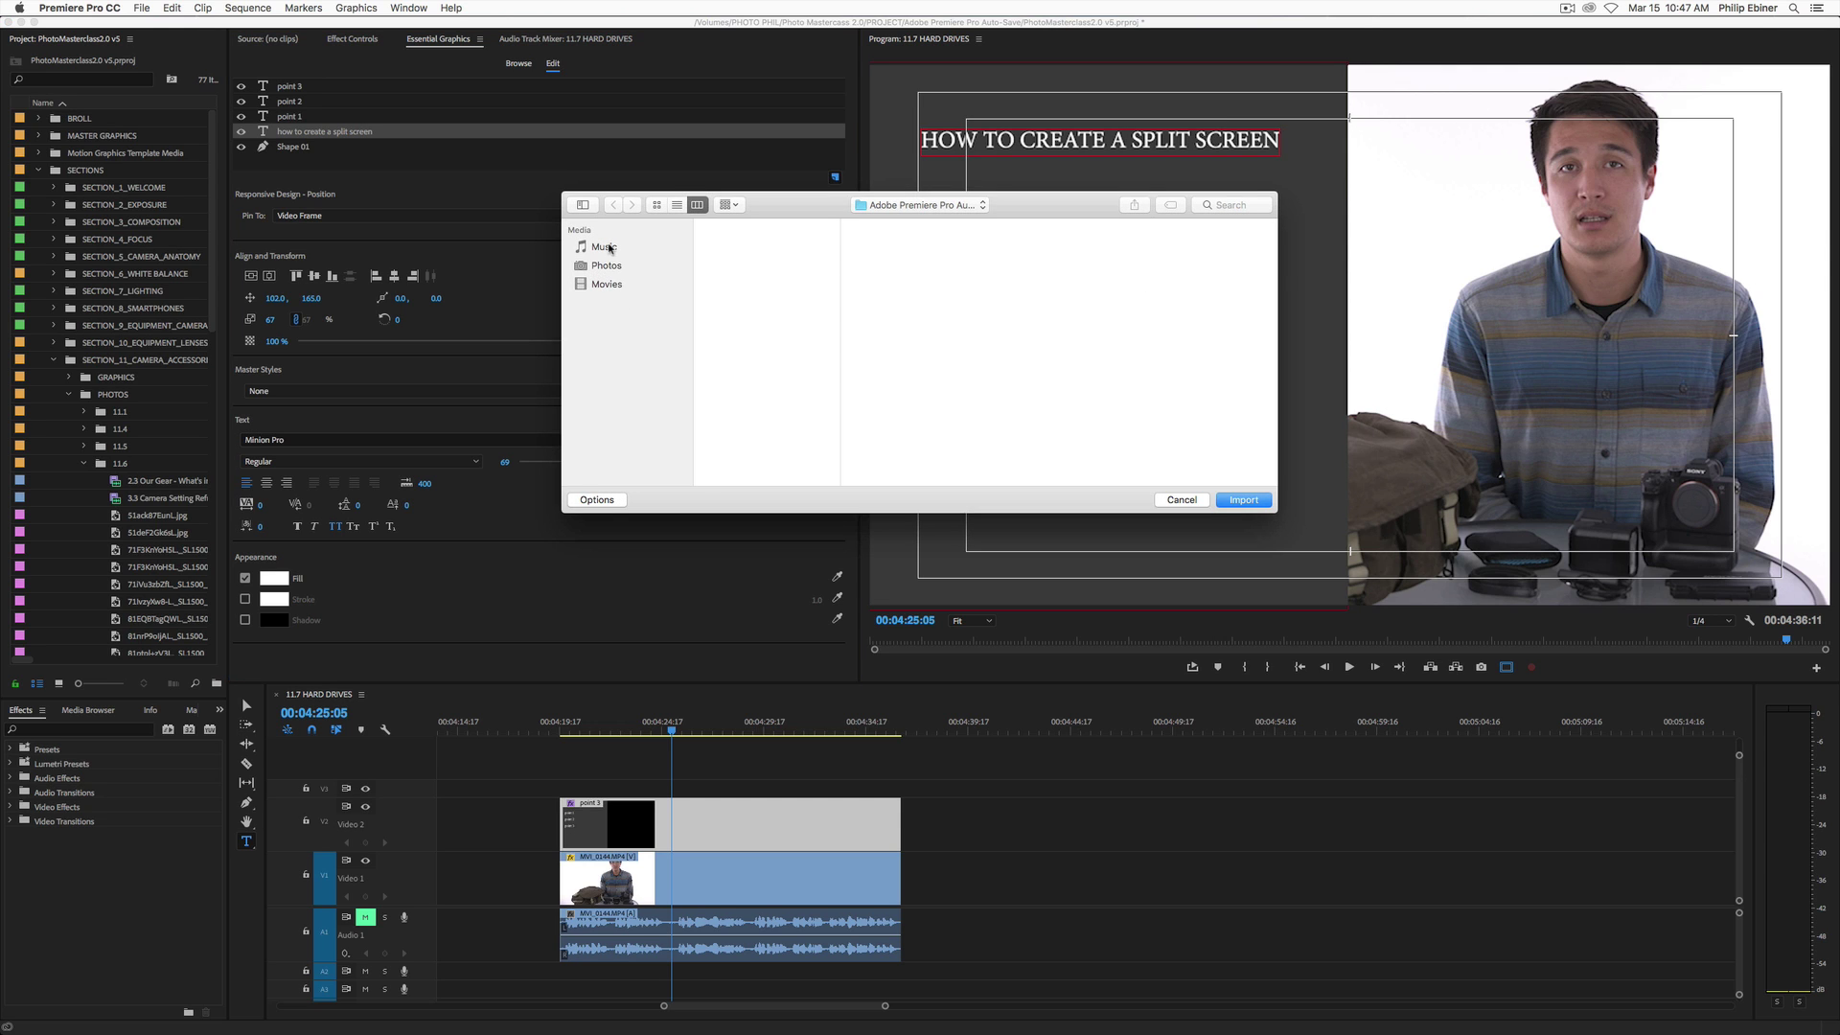
{"action": "left_click", "coordinate": [617, 395]}
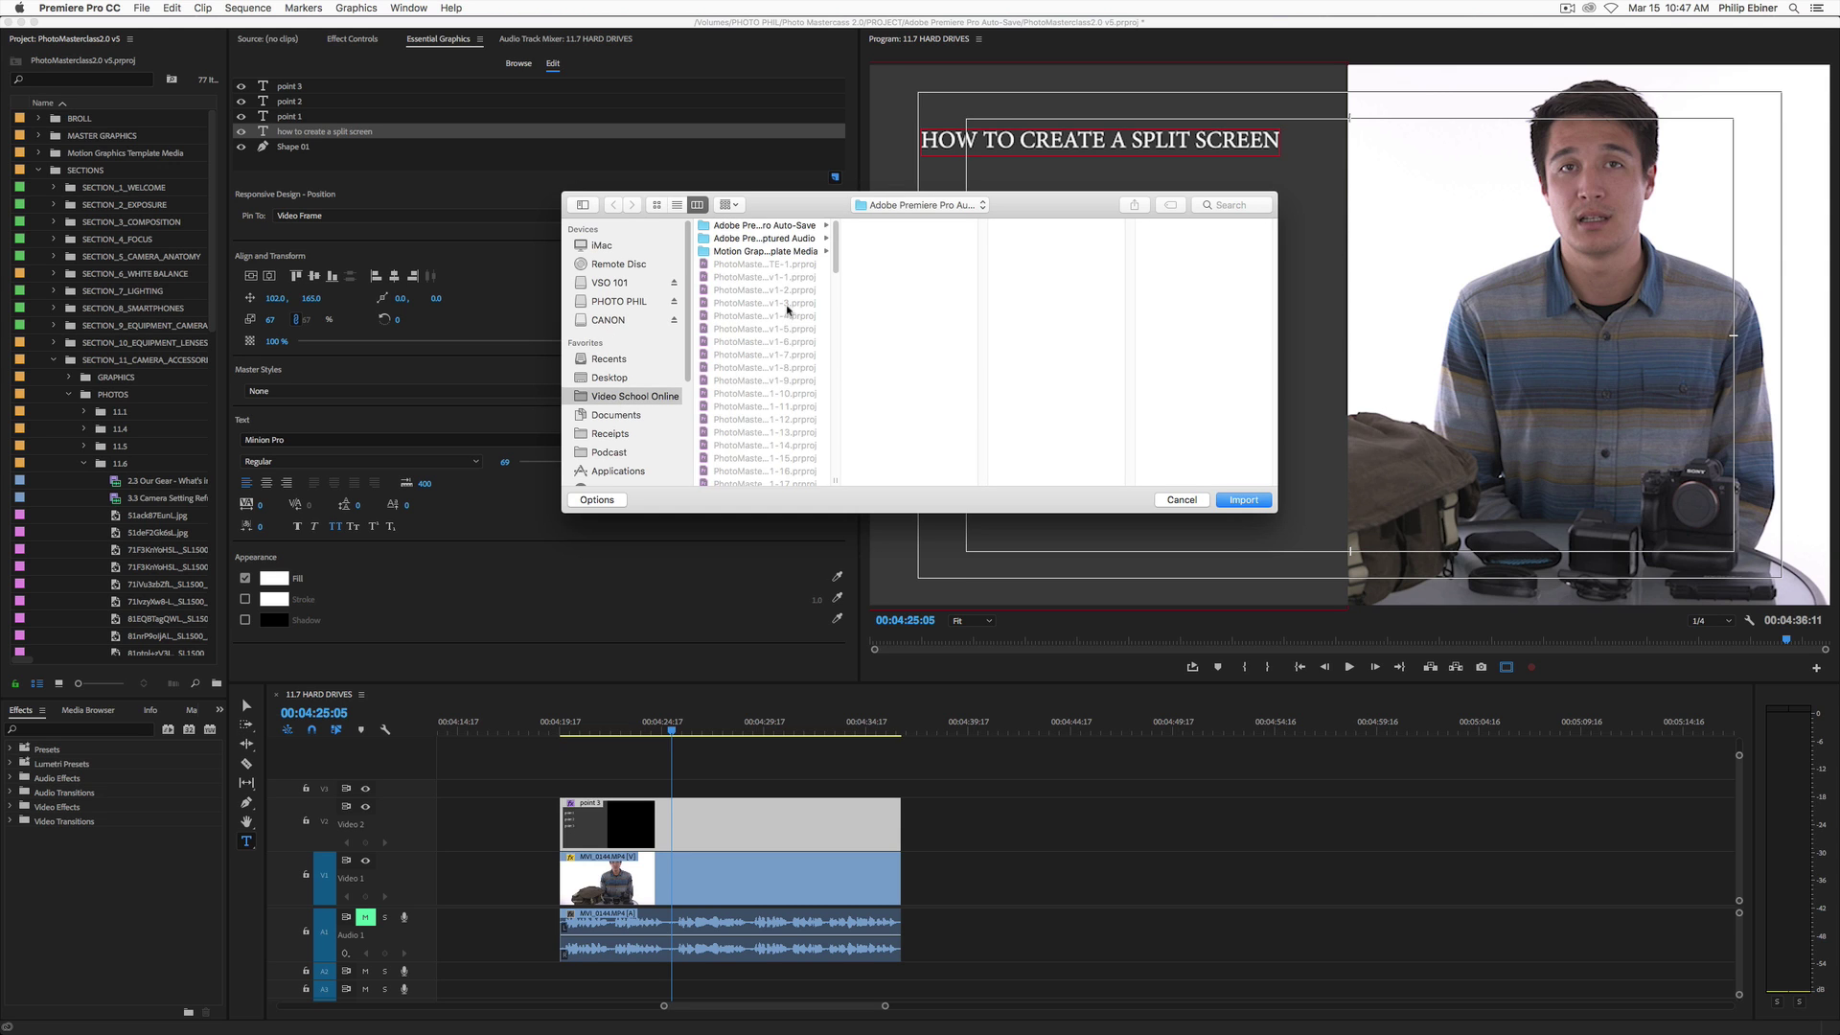
{"action": "left_click", "coordinate": [750, 252]}
{"action": "left_click", "coordinate": [892, 263]}
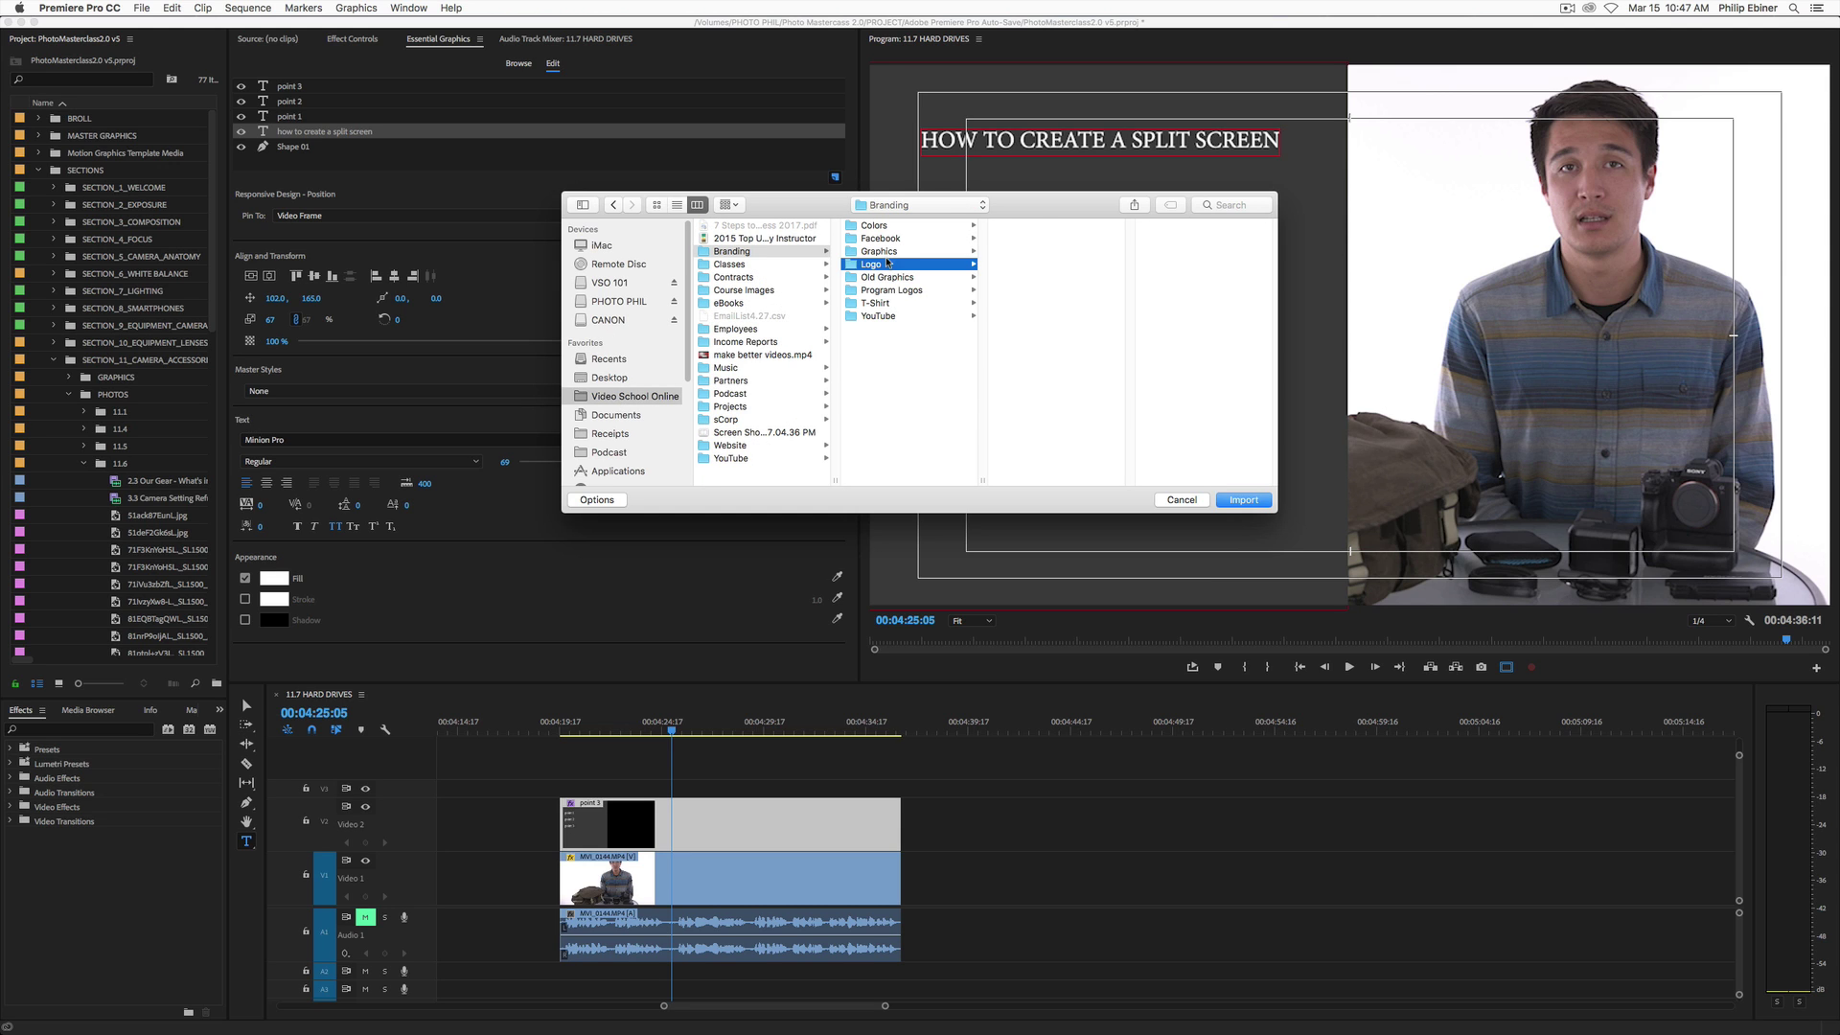
{"action": "left_click", "coordinate": [1062, 240]}
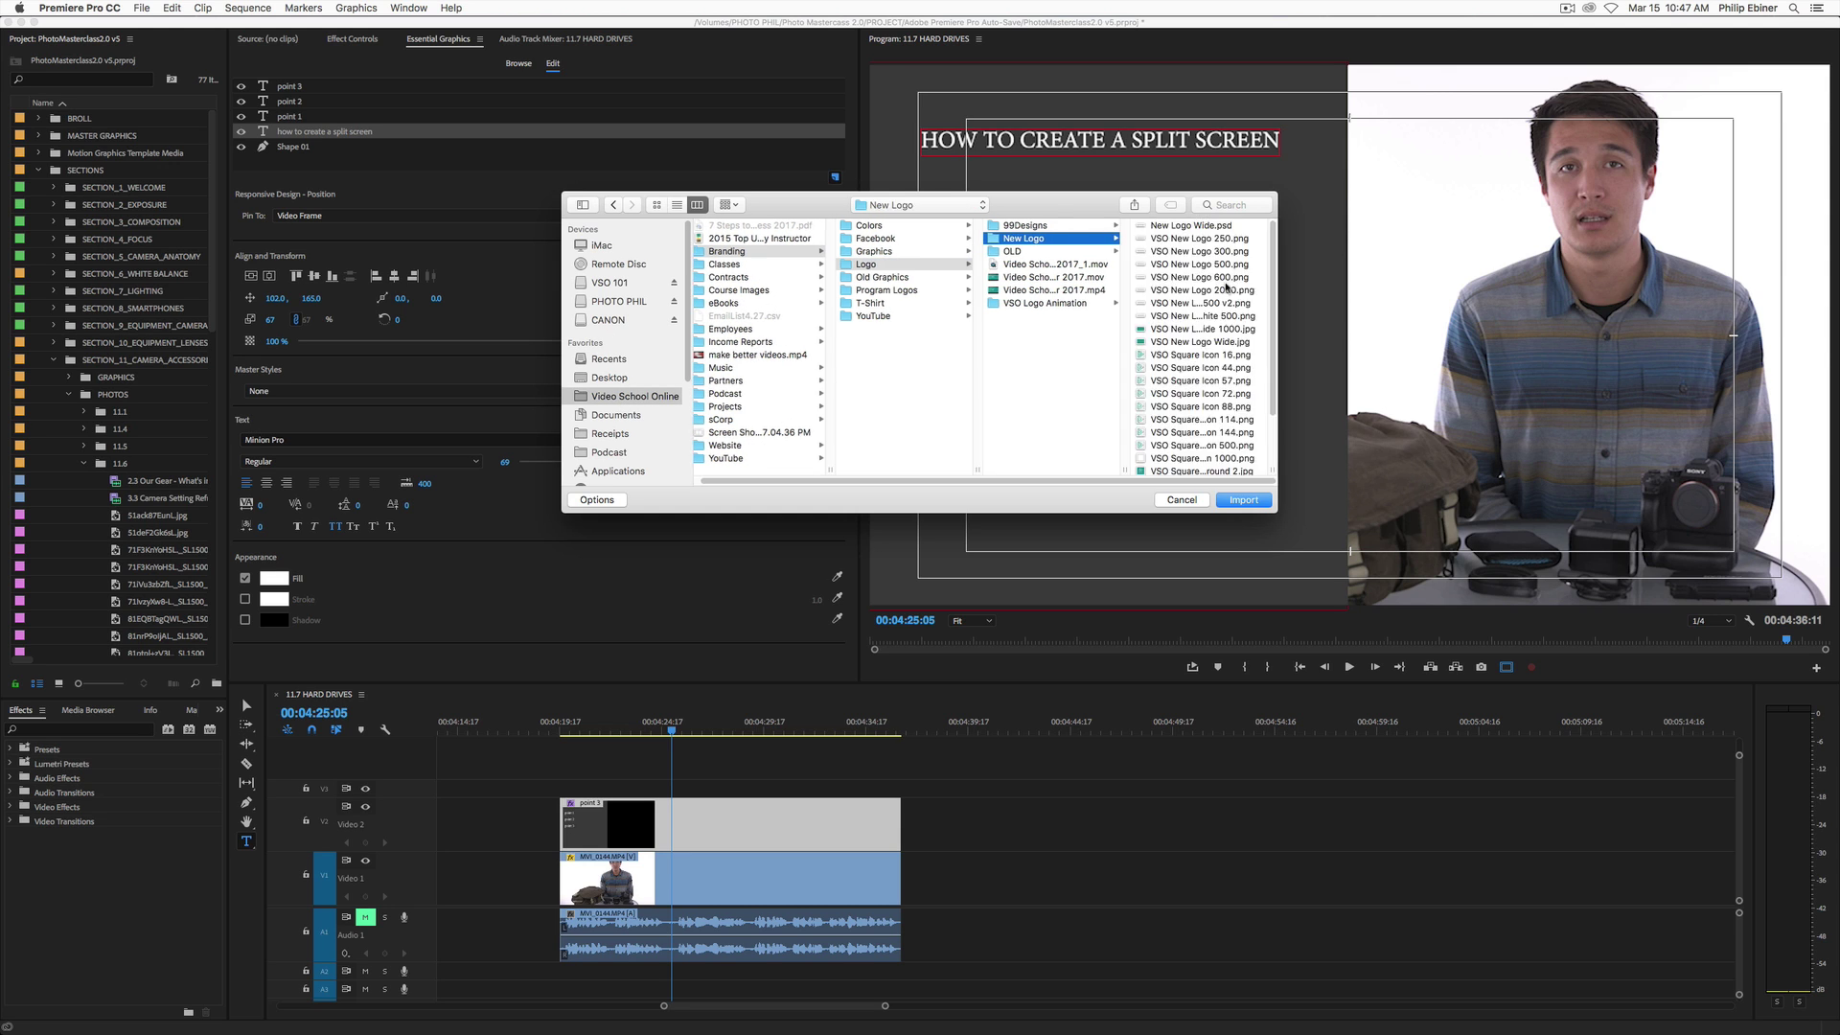
{"action": "left_click", "coordinate": [1222, 279]}
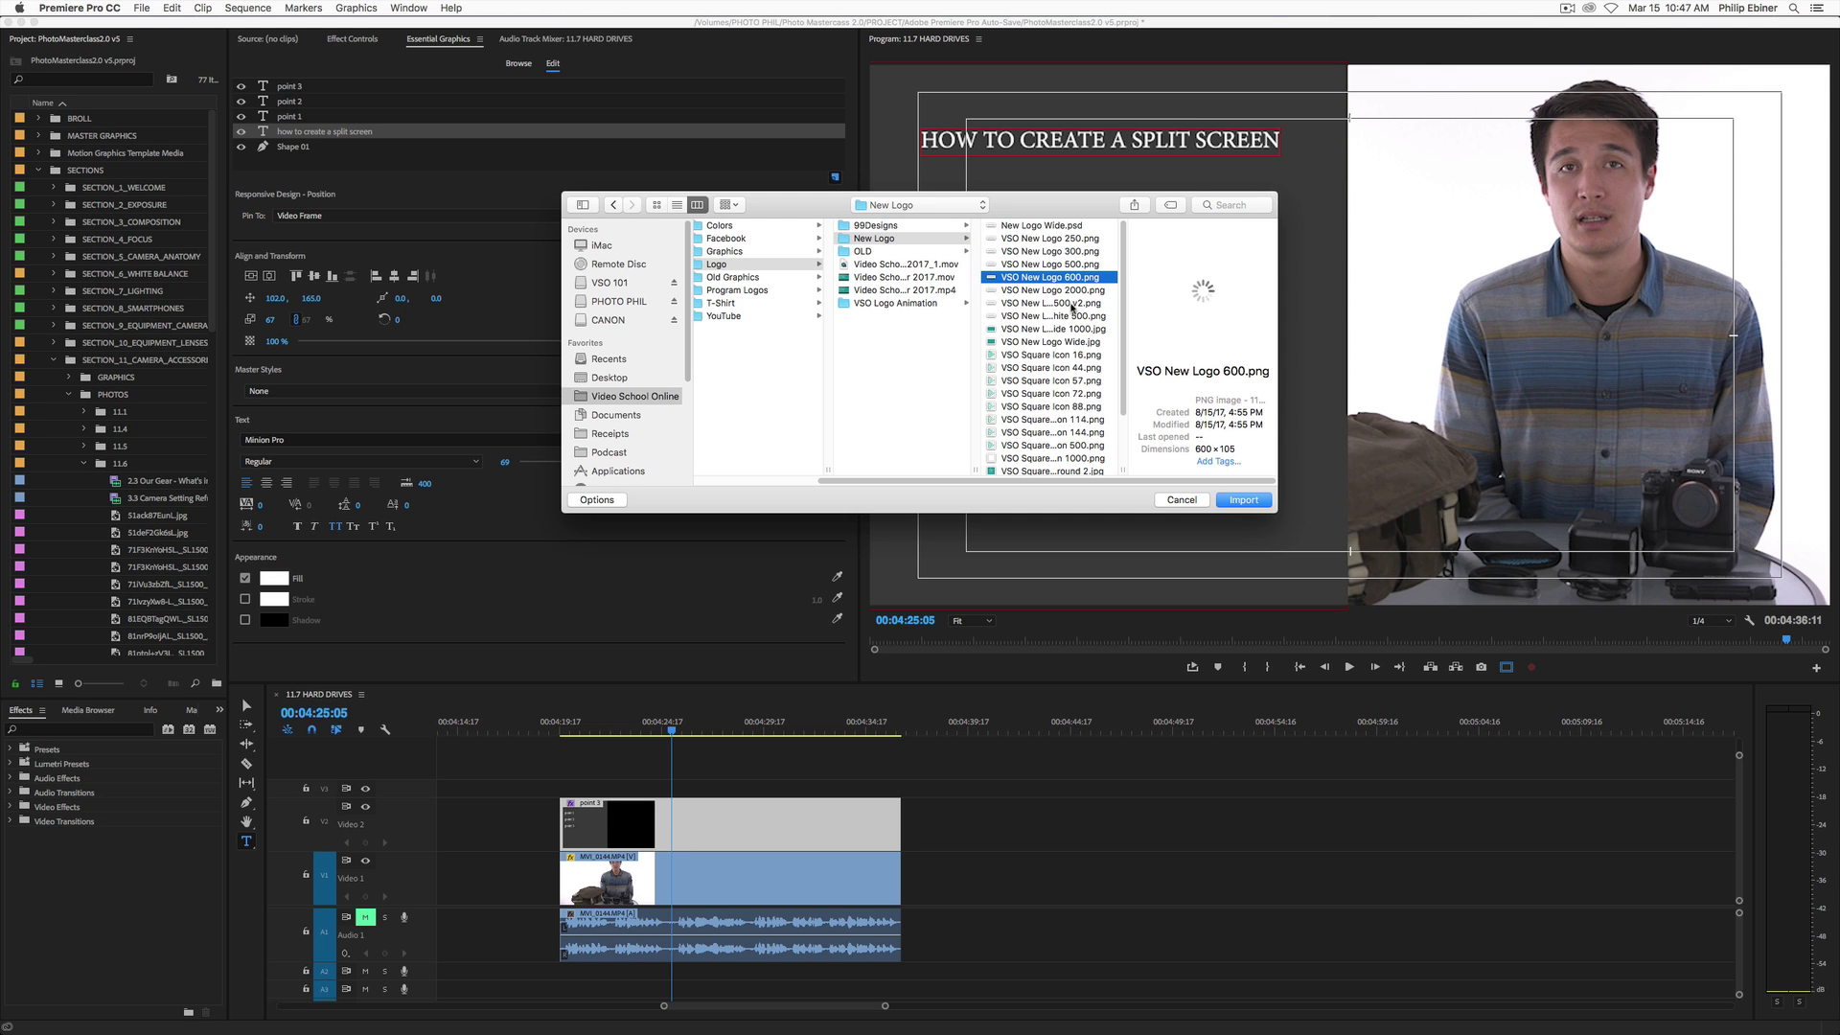
{"action": "left_click", "coordinate": [1044, 303]}
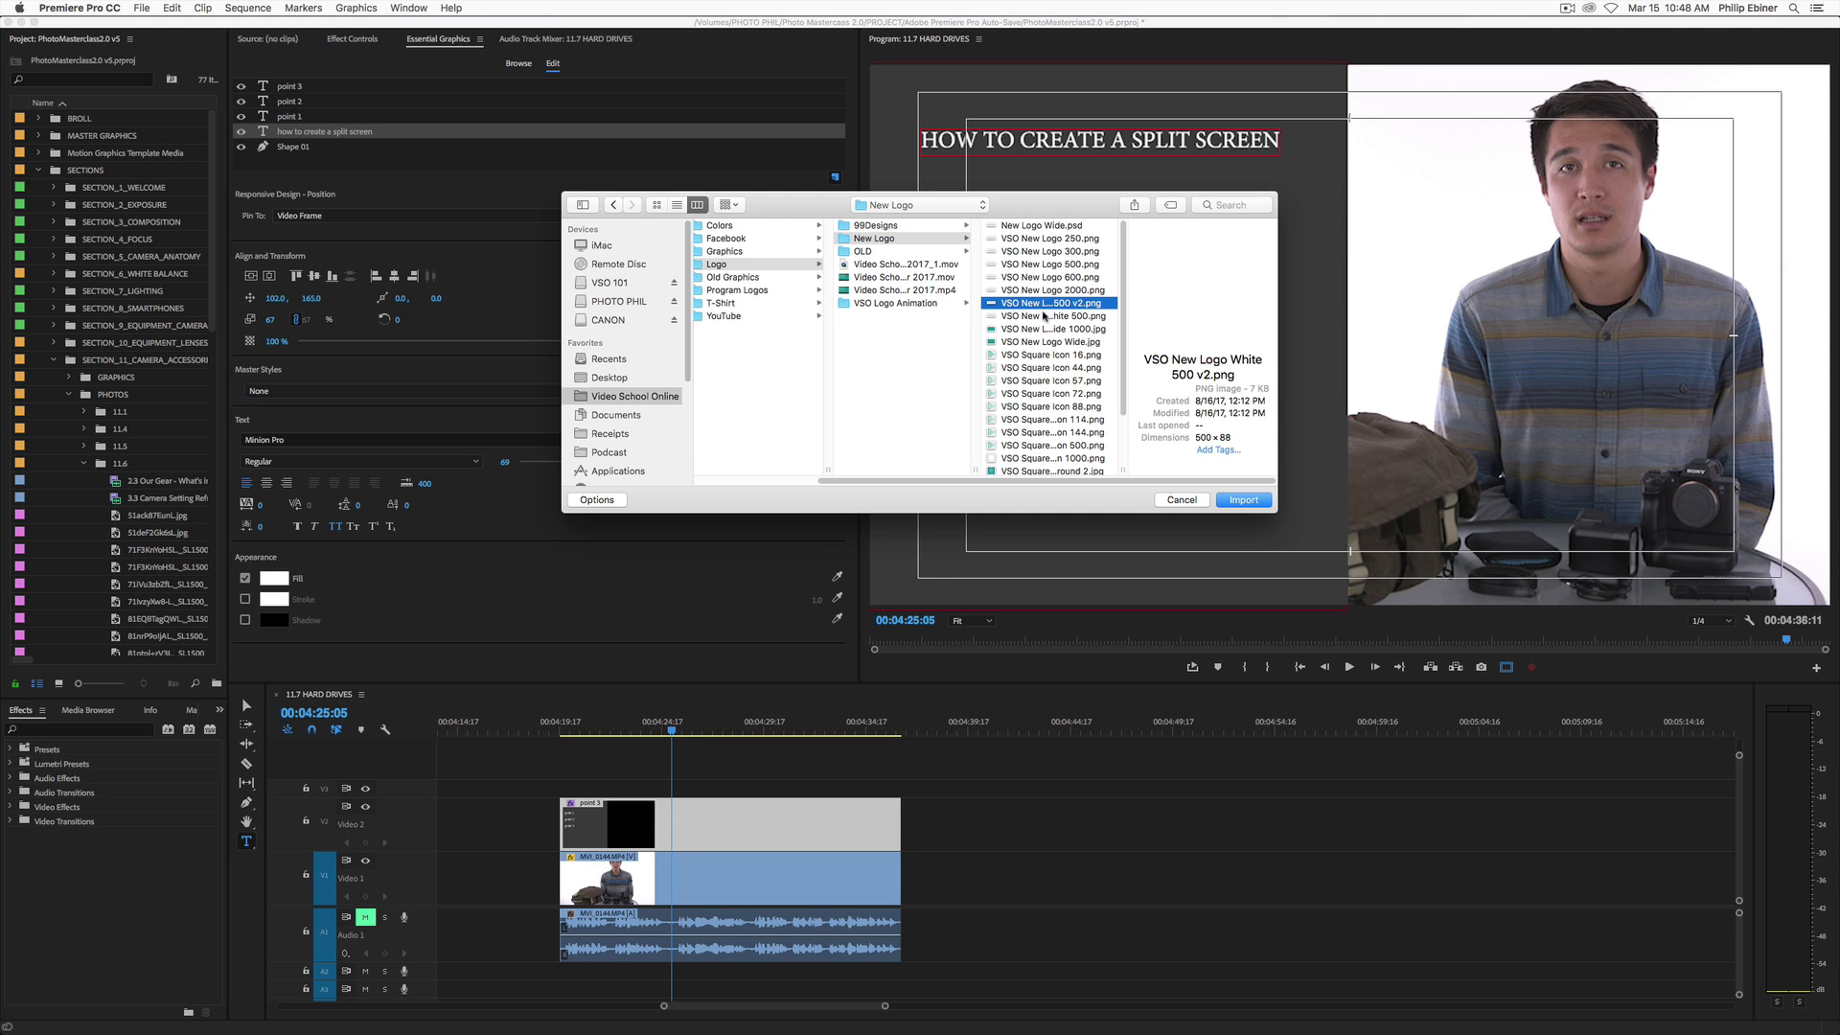
{"action": "key", "text": "Return"}
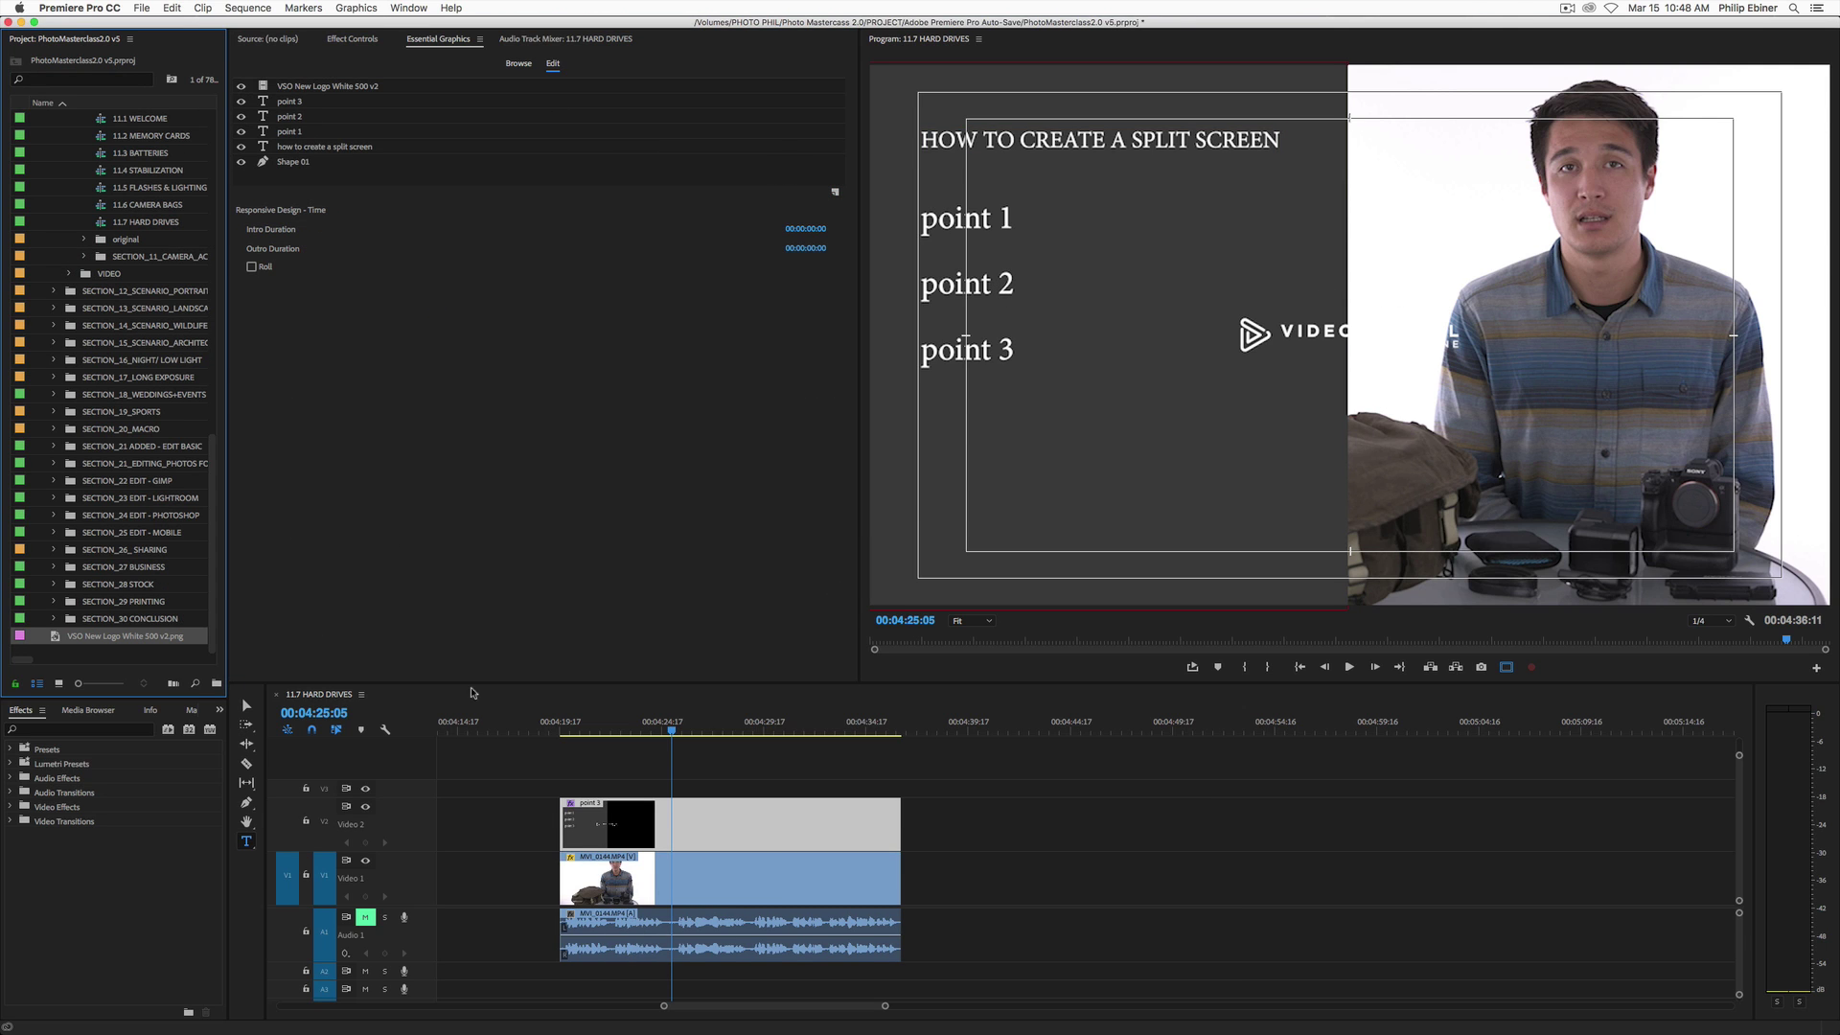
Drag the logo to the lower left of the text panel and save the project.
{"action": "left_click", "coordinate": [244, 707]}
{"action": "left_click_drag", "start_coordinate": [1334, 338], "coordinate": [1096, 557]}
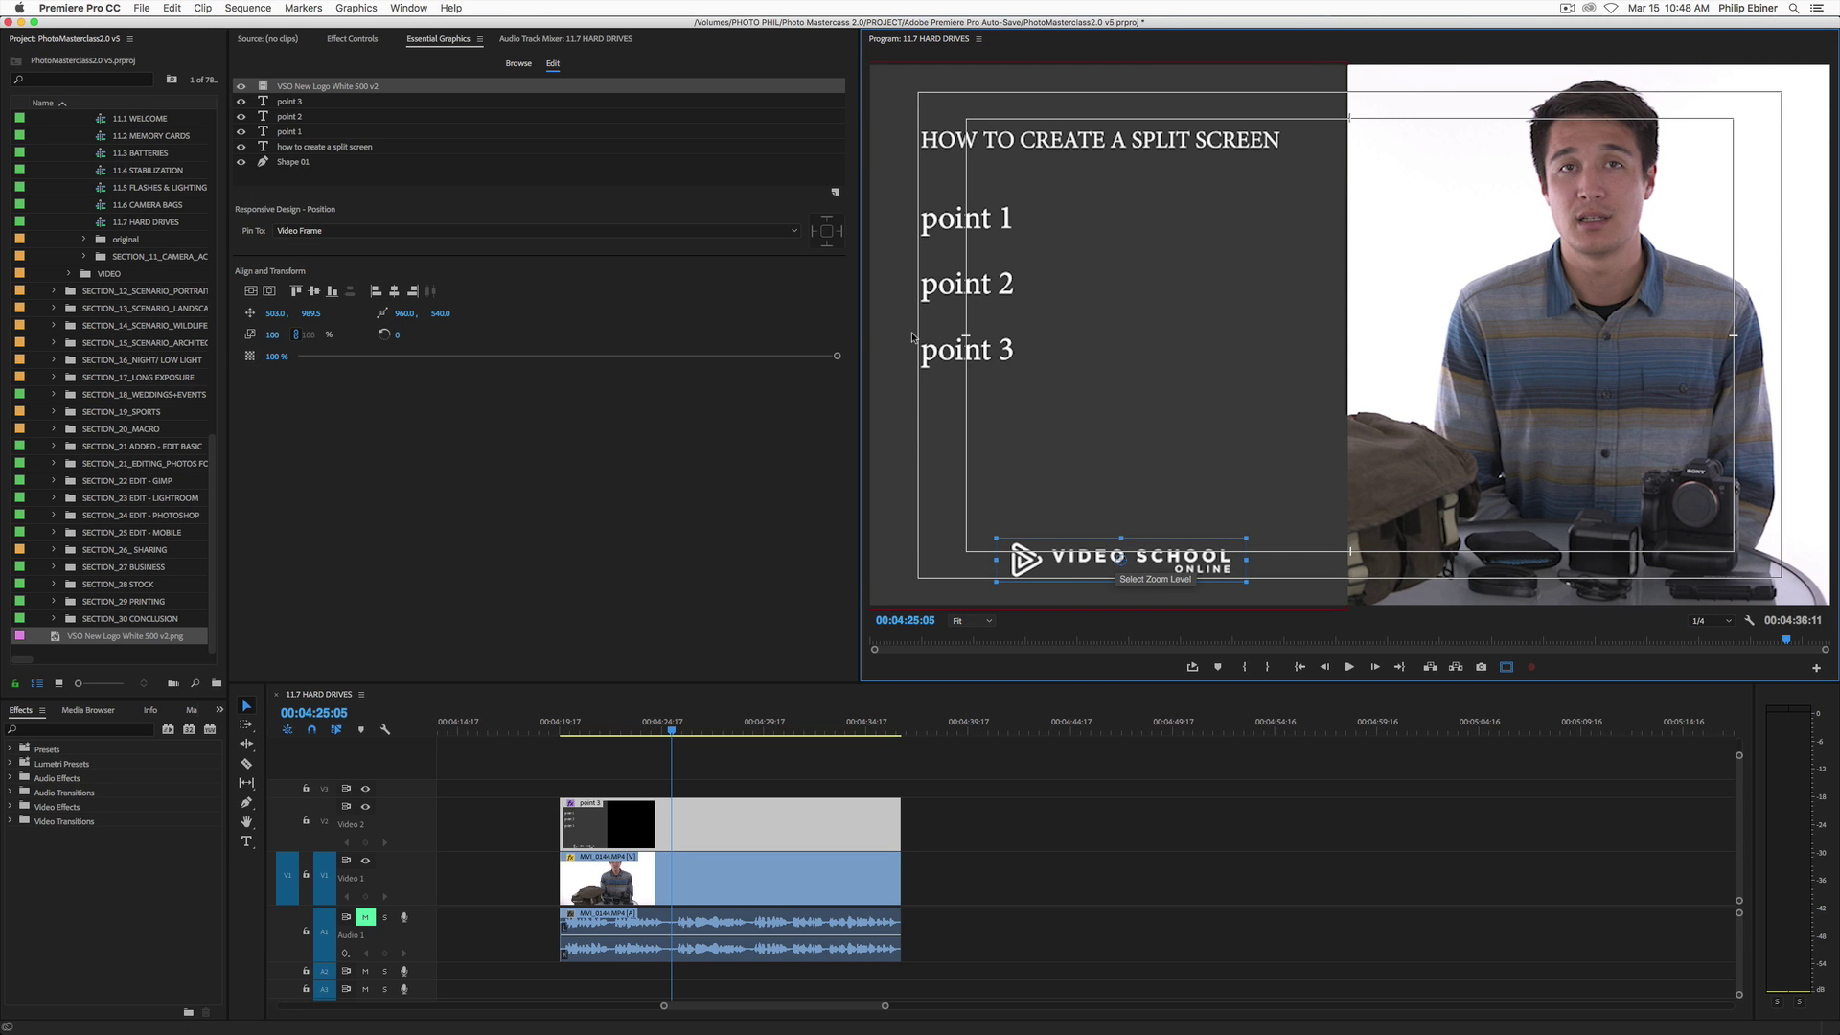
{"action": "key", "text": "super+s"}
Export the graphic clip as Motion Graphics Template 'Split Screen - 3 points' into Essential Graphics.
{"action": "right_click", "coordinate": [659, 830]}
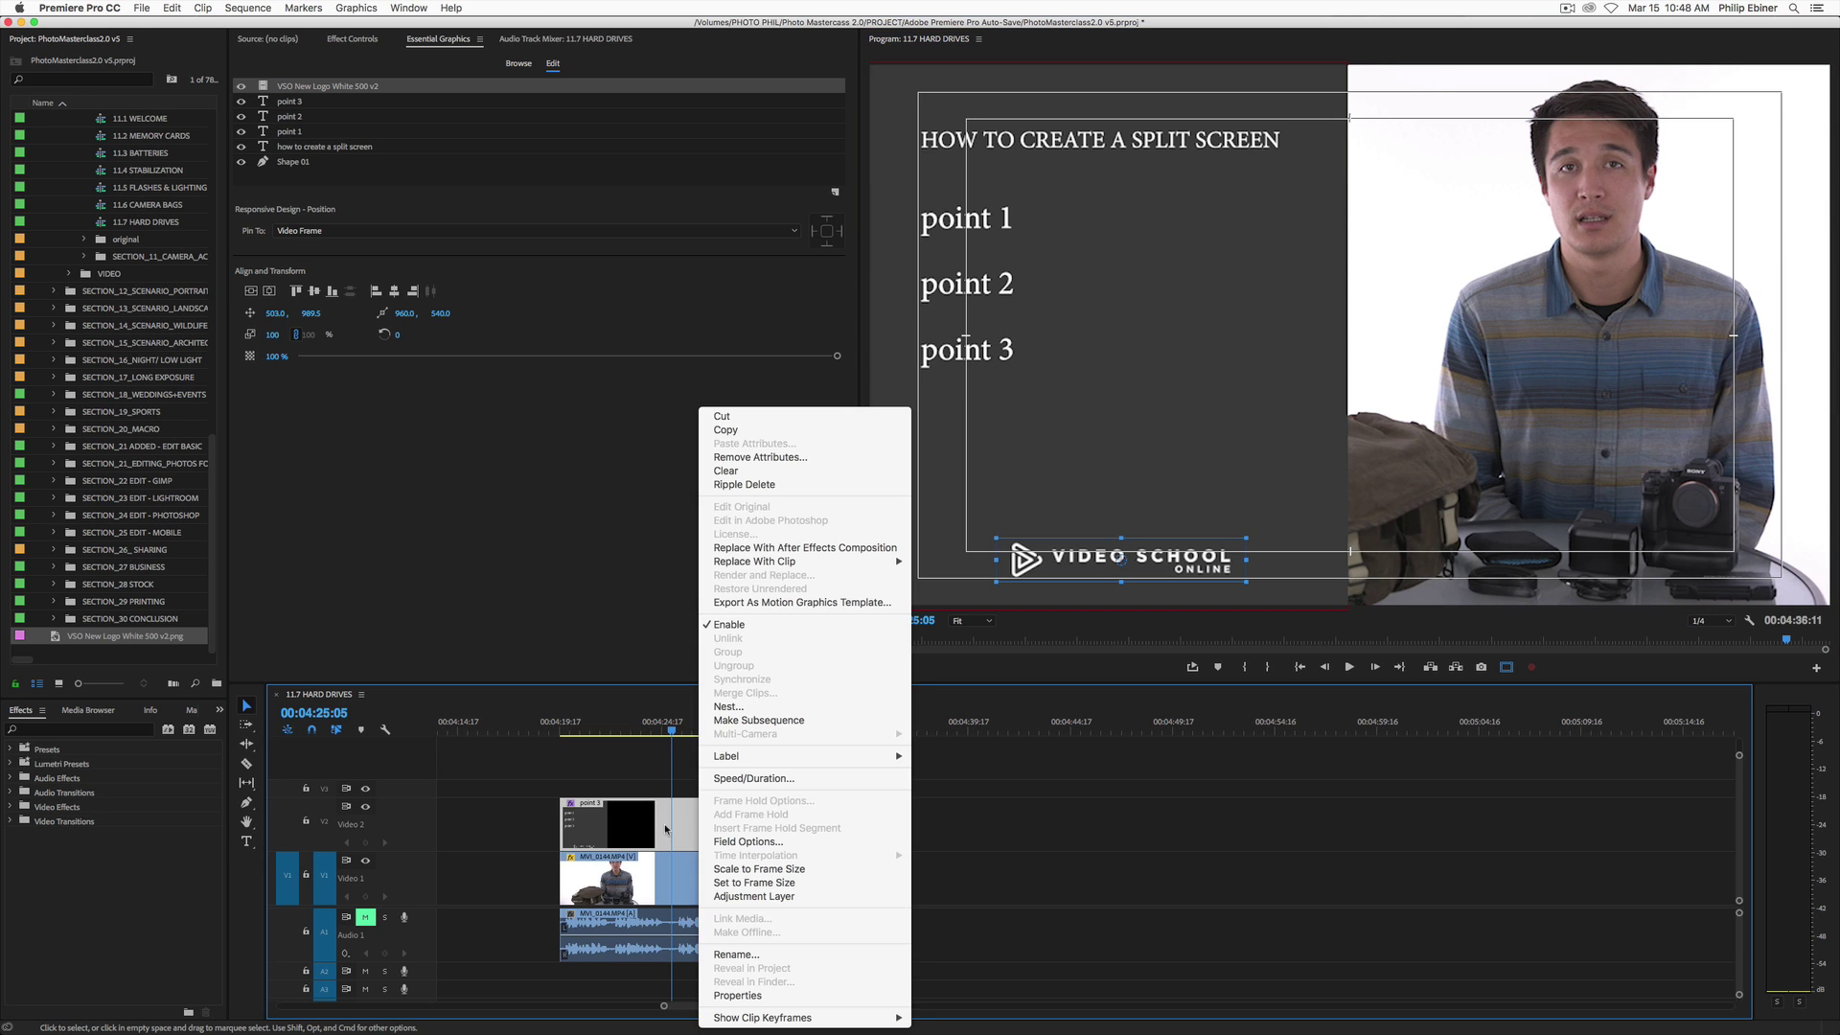
{"action": "left_click", "coordinate": [543, 807]}
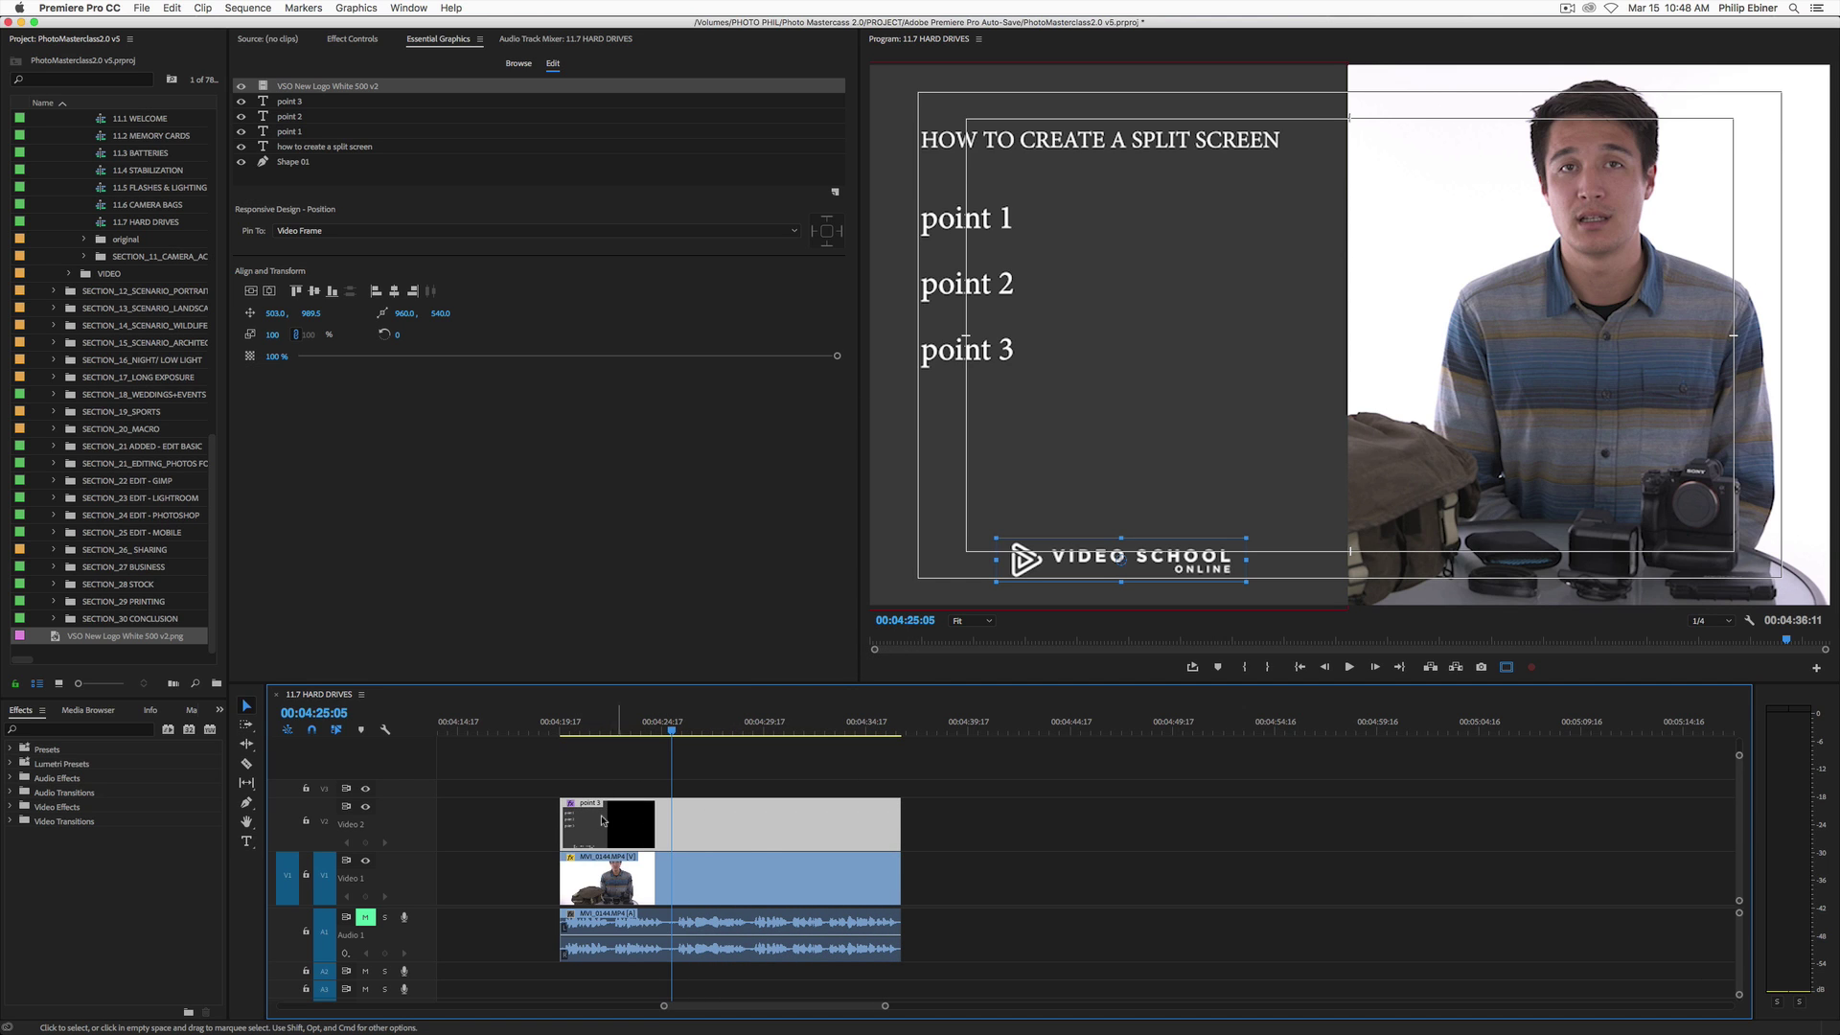
{"action": "right_click", "coordinate": [725, 819]}
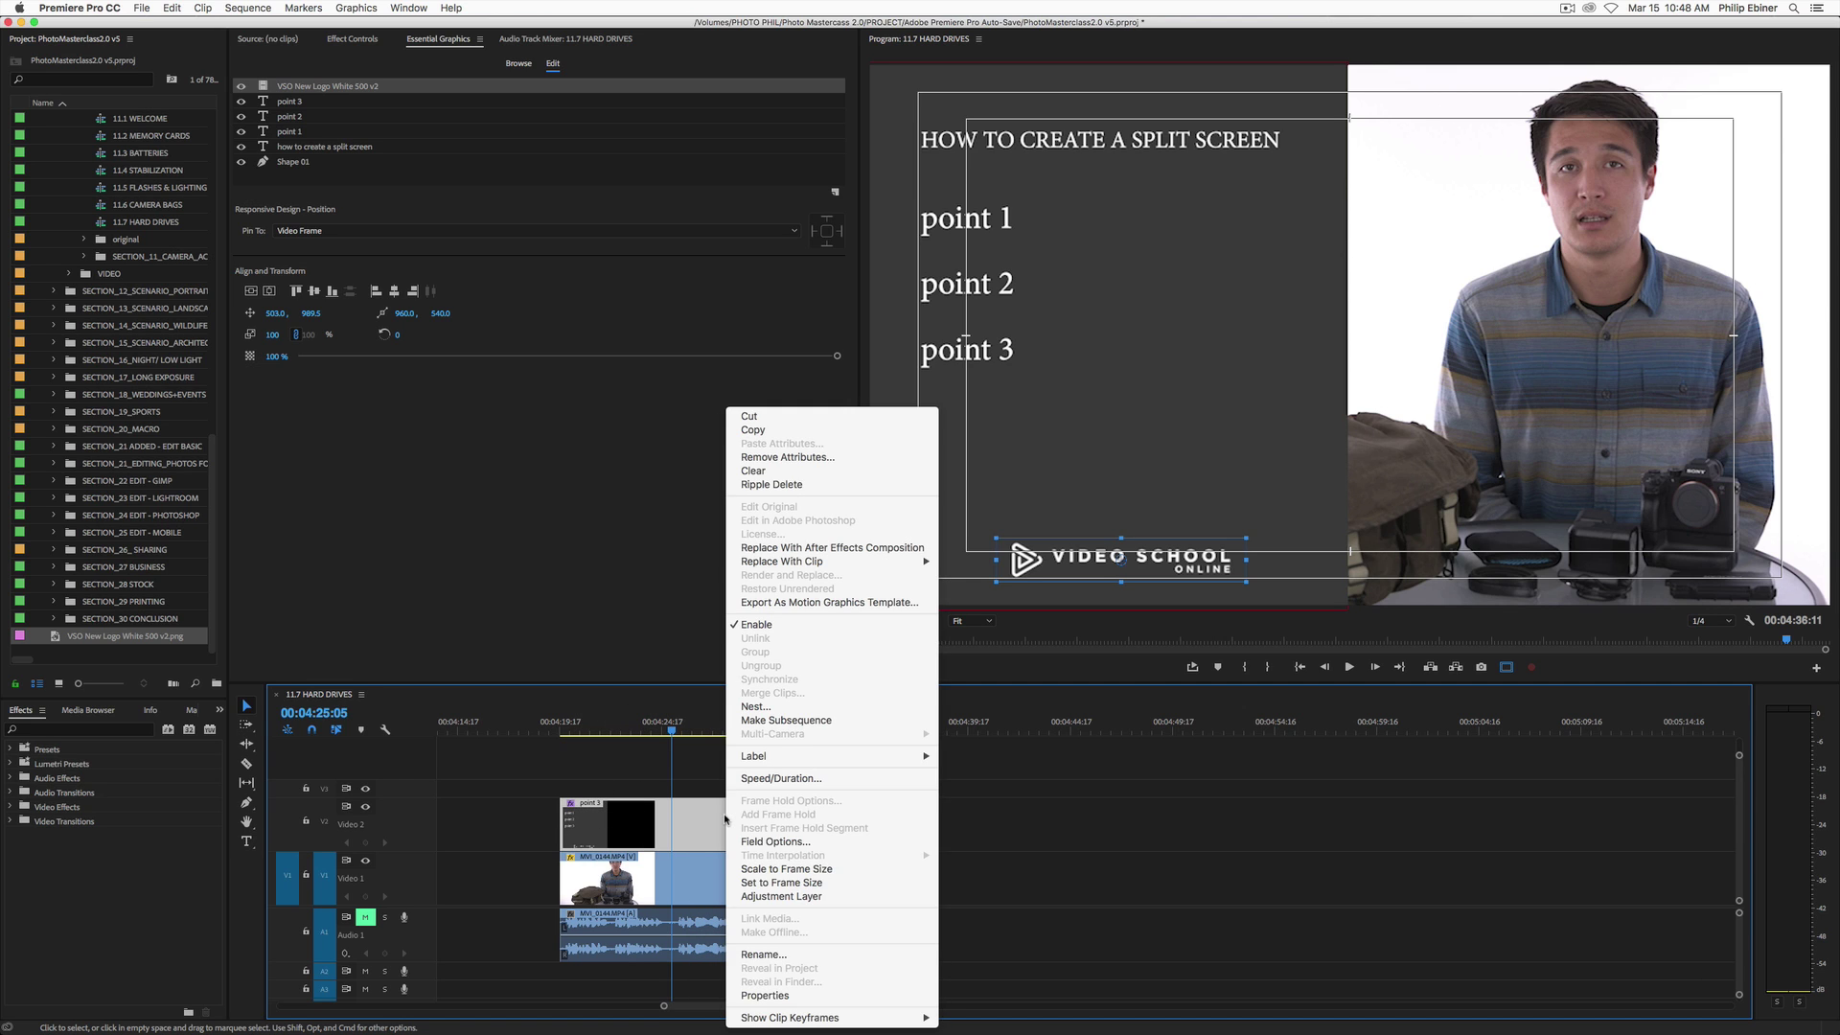
{"action": "left_click", "coordinate": [863, 602]}
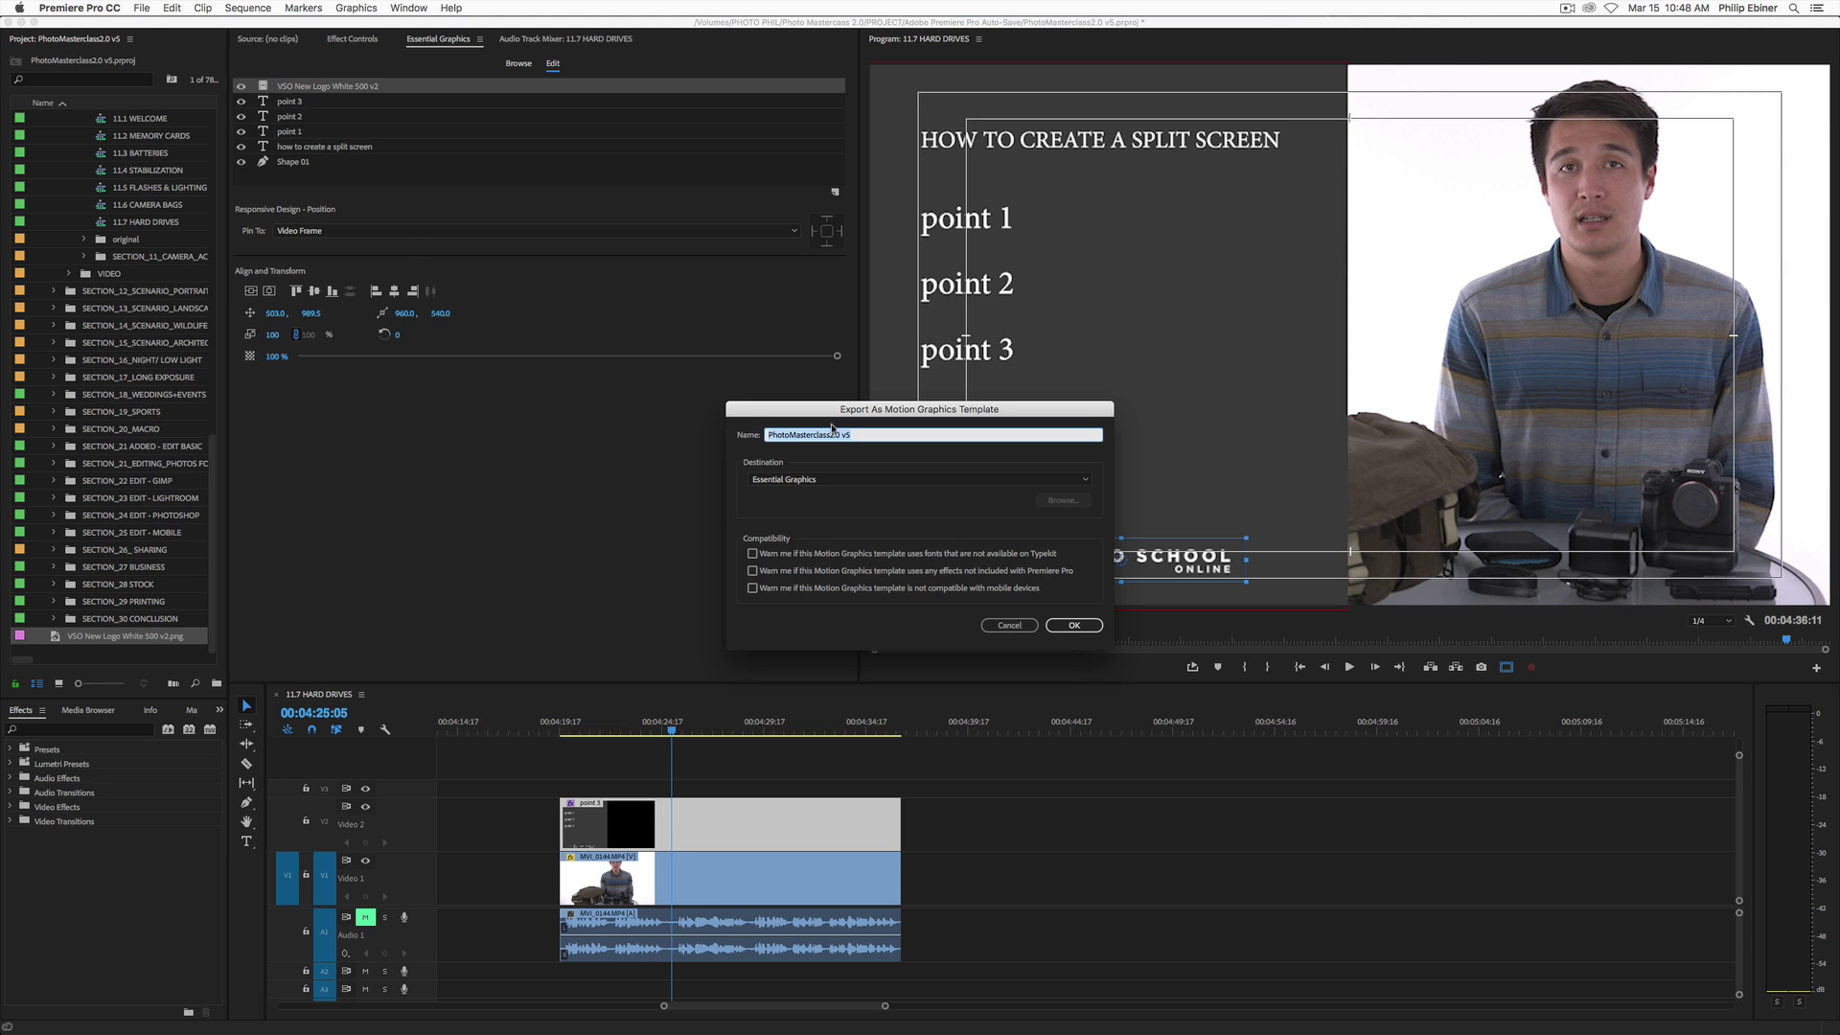
{"action": "type", "text": "S"}
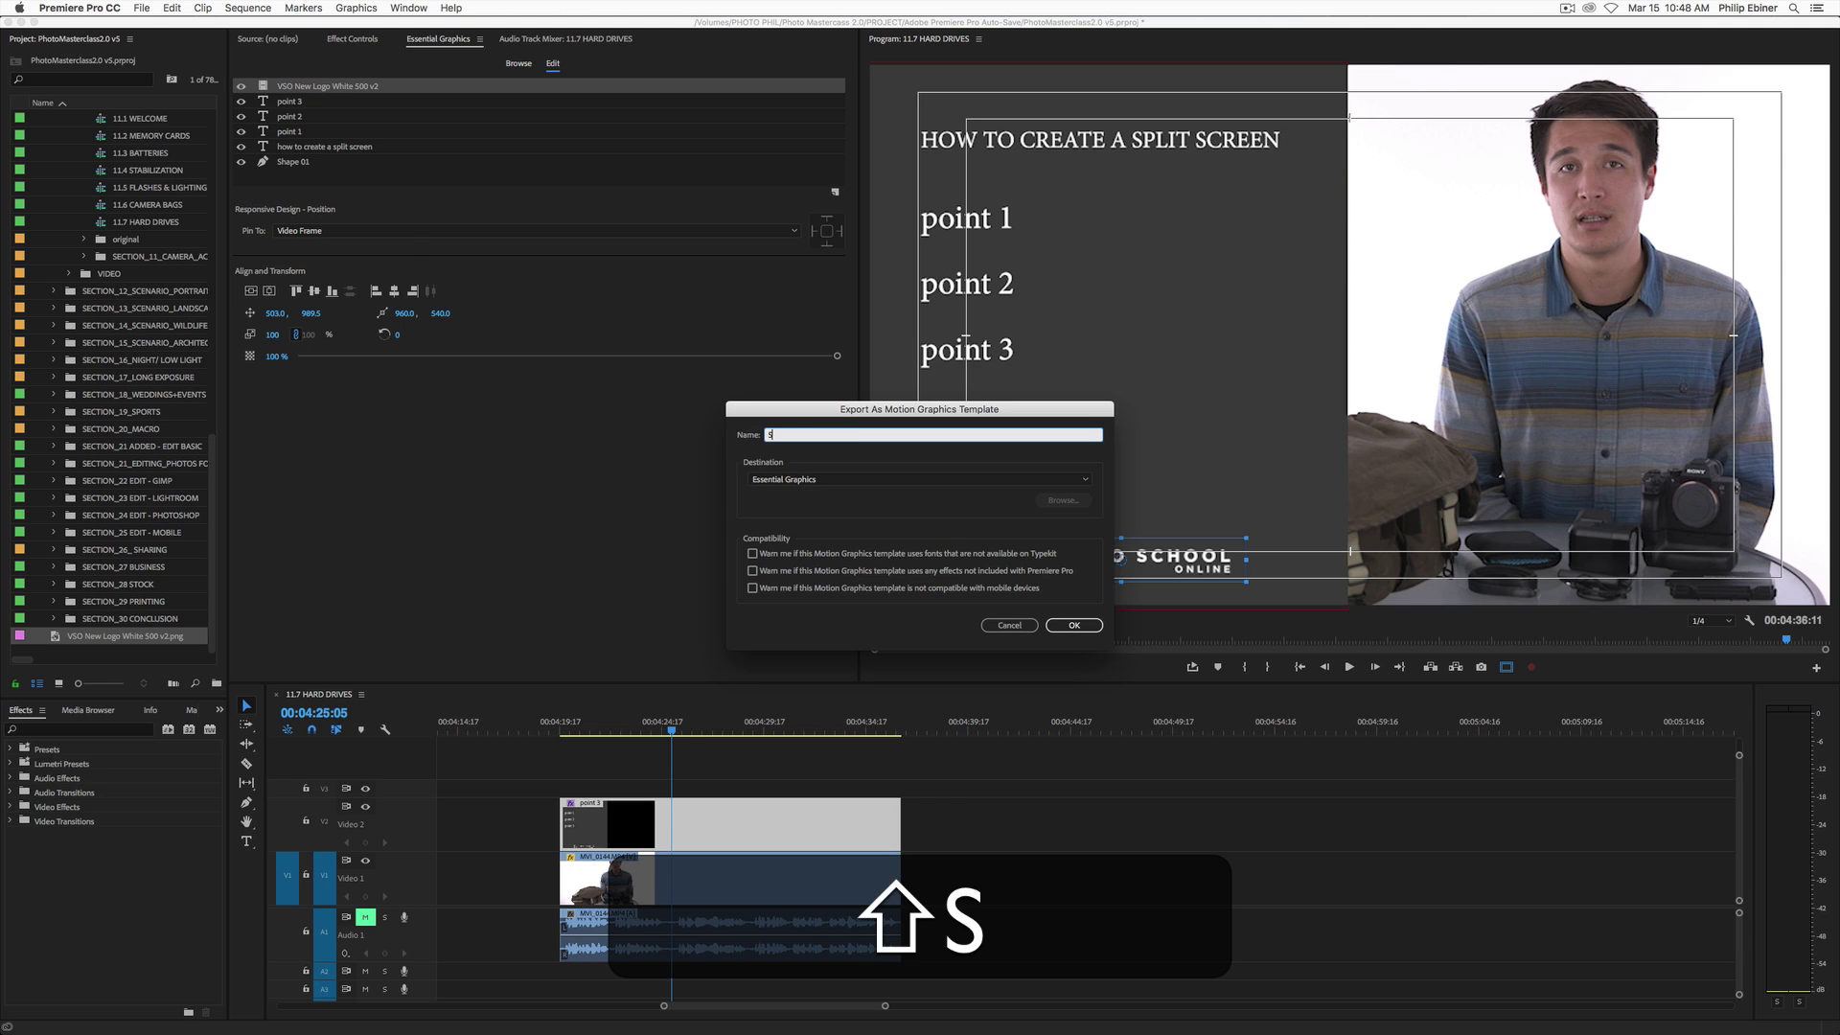
{"action": "type", "text": "plit Screen 1"}
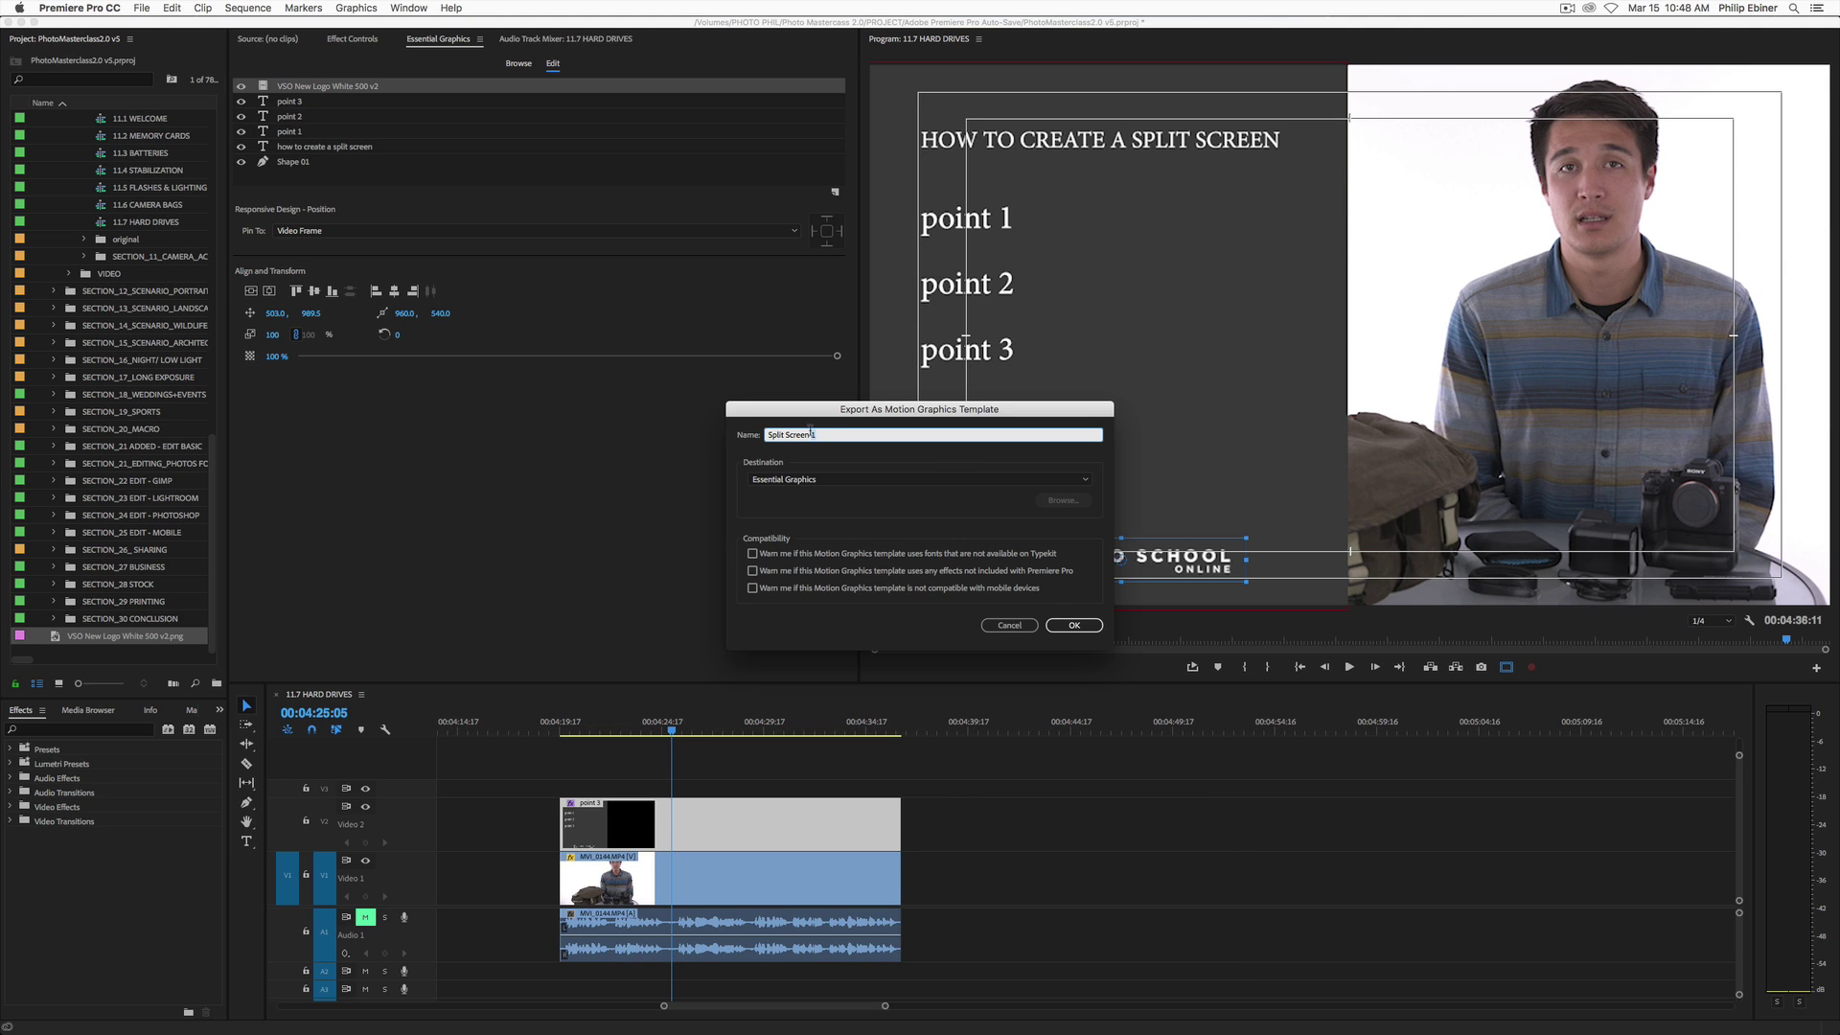
{"action": "key", "text": "BackSpace"}
{"action": "type", "text": "- 3 points"}
{"action": "left_click", "coordinate": [1098, 625]}
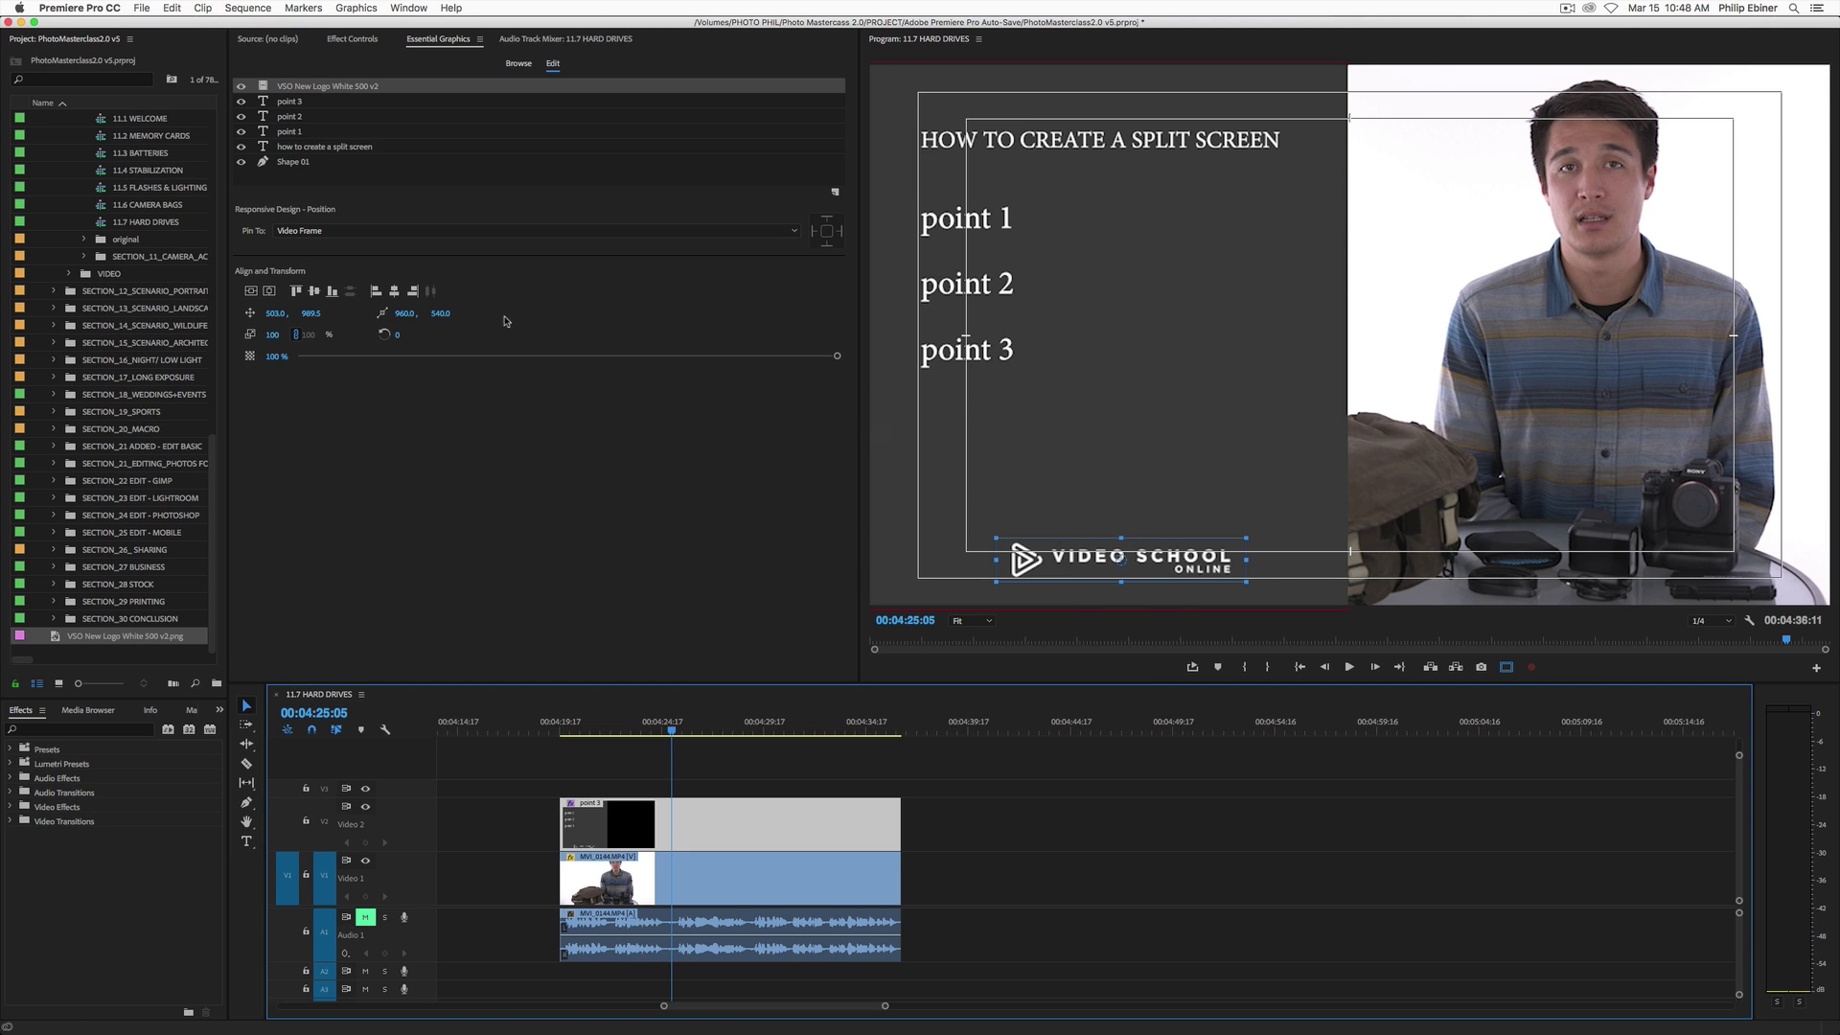
Copy the presenter clip with its audio to a later spot in the timeline and select the copy.
{"action": "left_click", "coordinate": [939, 874]}
{"action": "left_click", "coordinate": [783, 911]}
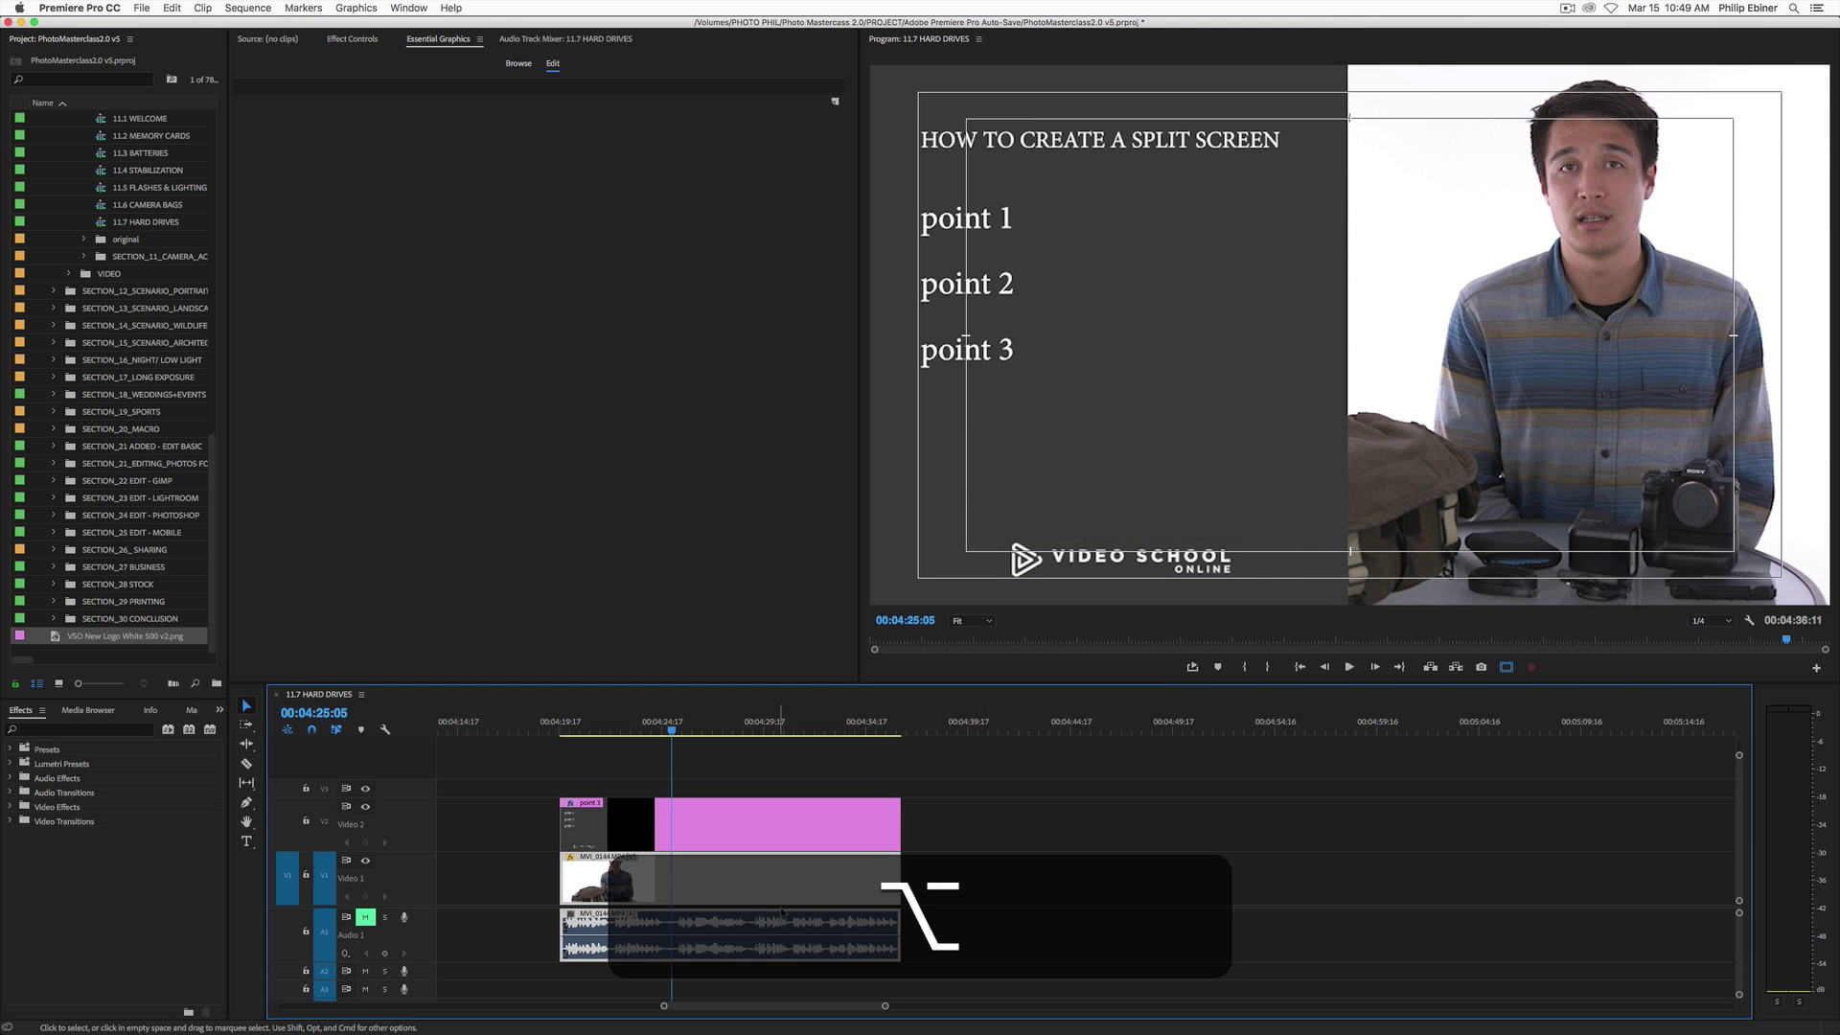
{"action": "left_click_drag", "start_coordinate": [1296, 903], "coordinate": [1208, 903]}
{"action": "left_click", "coordinate": [948, 728]}
{"action": "left_click", "coordinate": [1022, 729]}
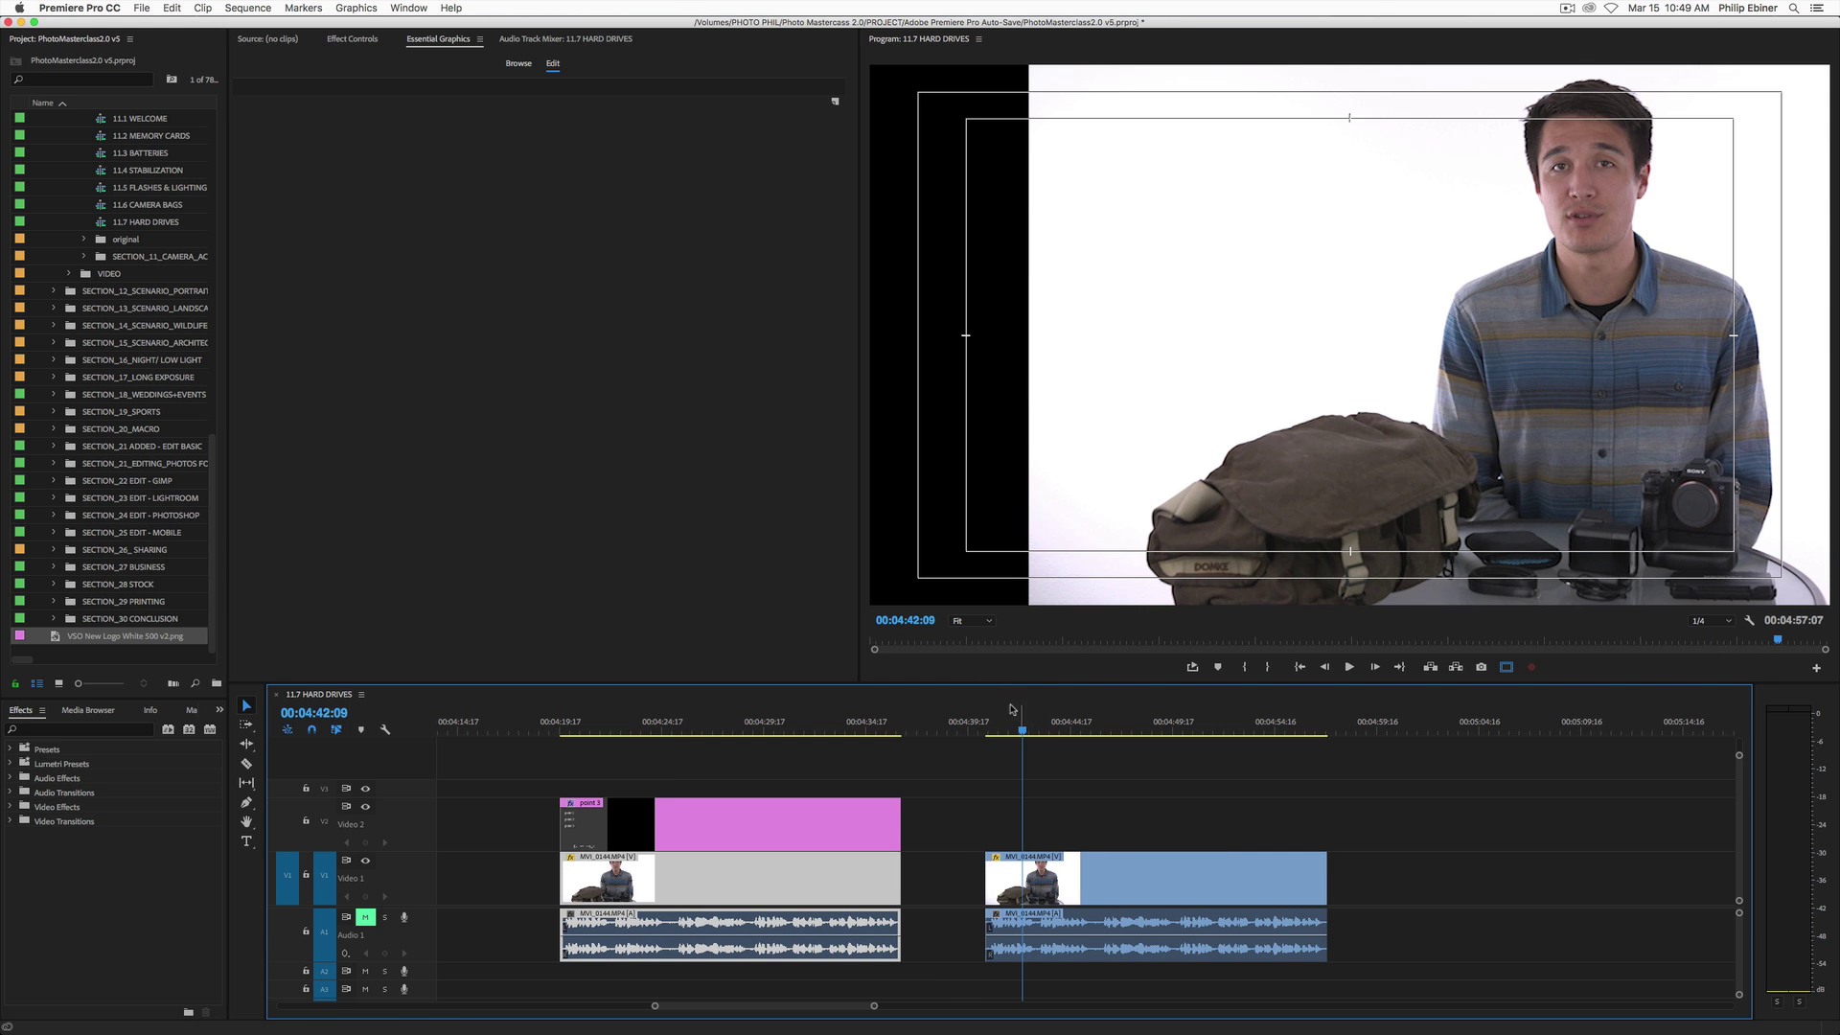
{"action": "left_click", "coordinate": [1101, 880]}
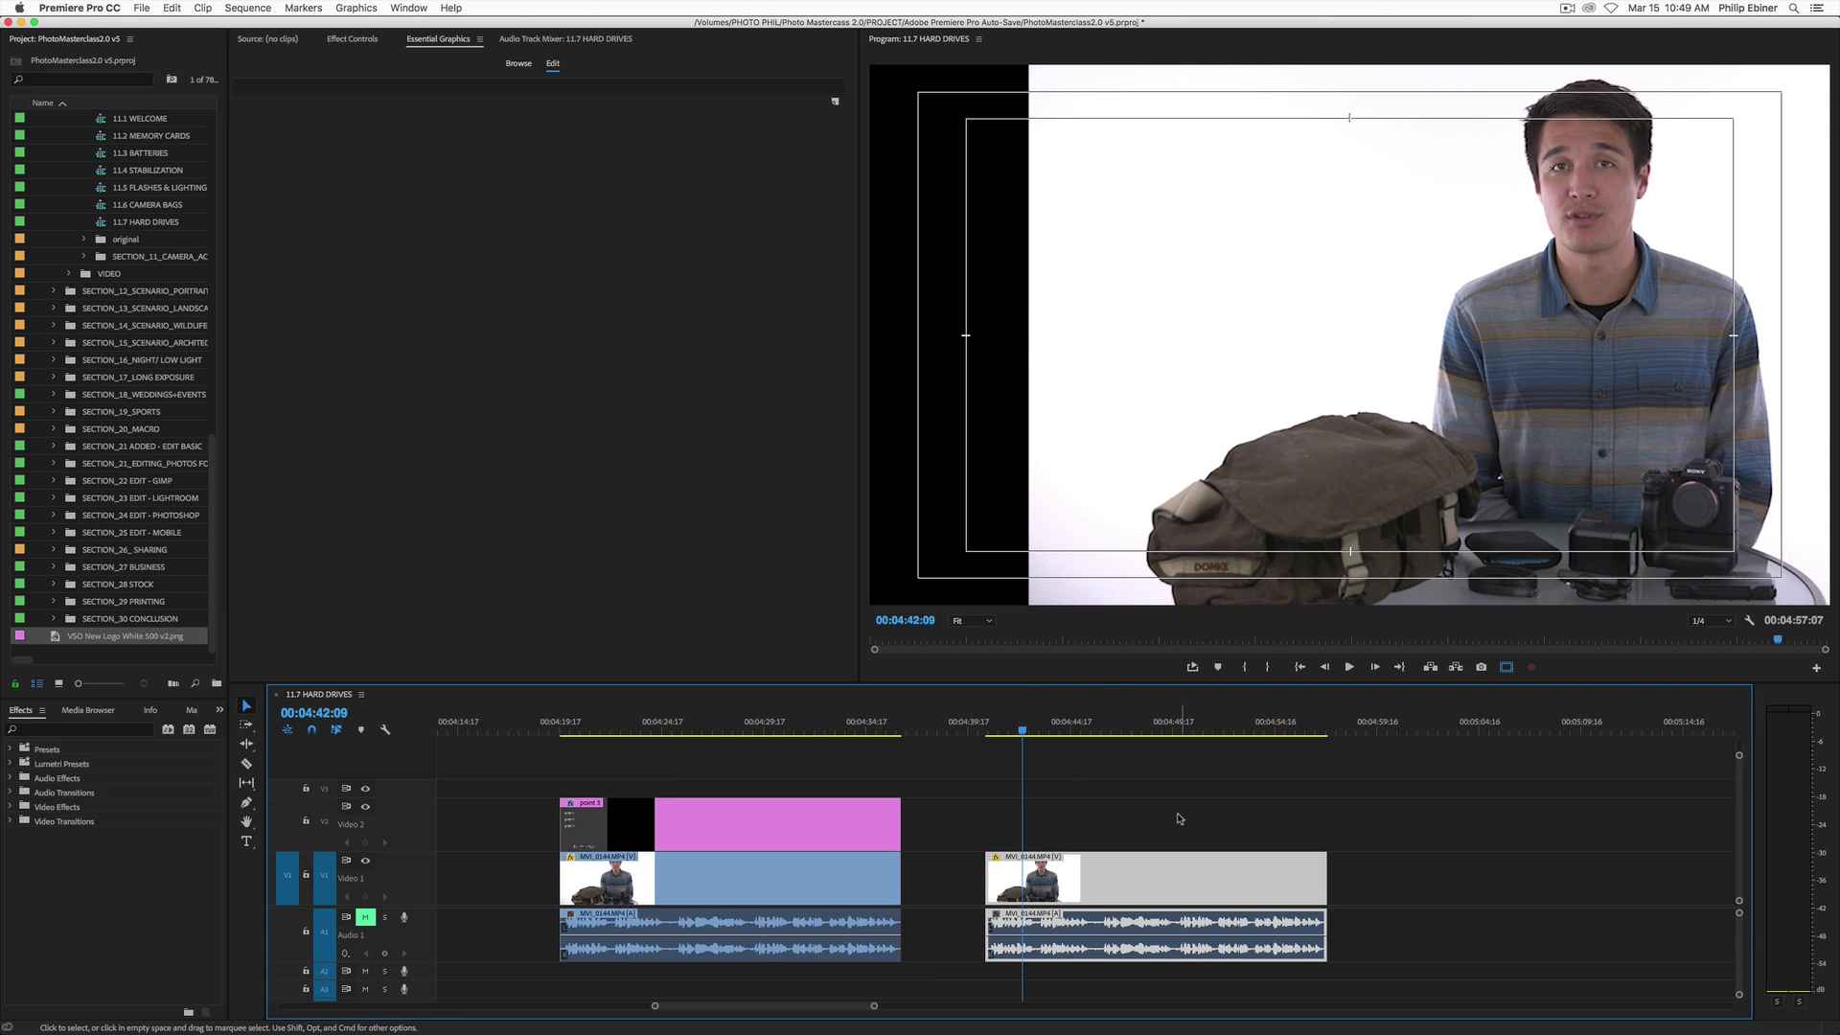
Set the copied clip's Motion Position X to 960.
{"action": "left_click", "coordinate": [334, 38]}
{"action": "left_click", "coordinate": [460, 113]}
{"action": "type", "text": "960"}
{"action": "key", "text": "Return"}
Park the playhead at 00:04:41:06 on the copied clip and bring up Essential Graphics.
{"action": "left_click", "coordinate": [1332, 820]}
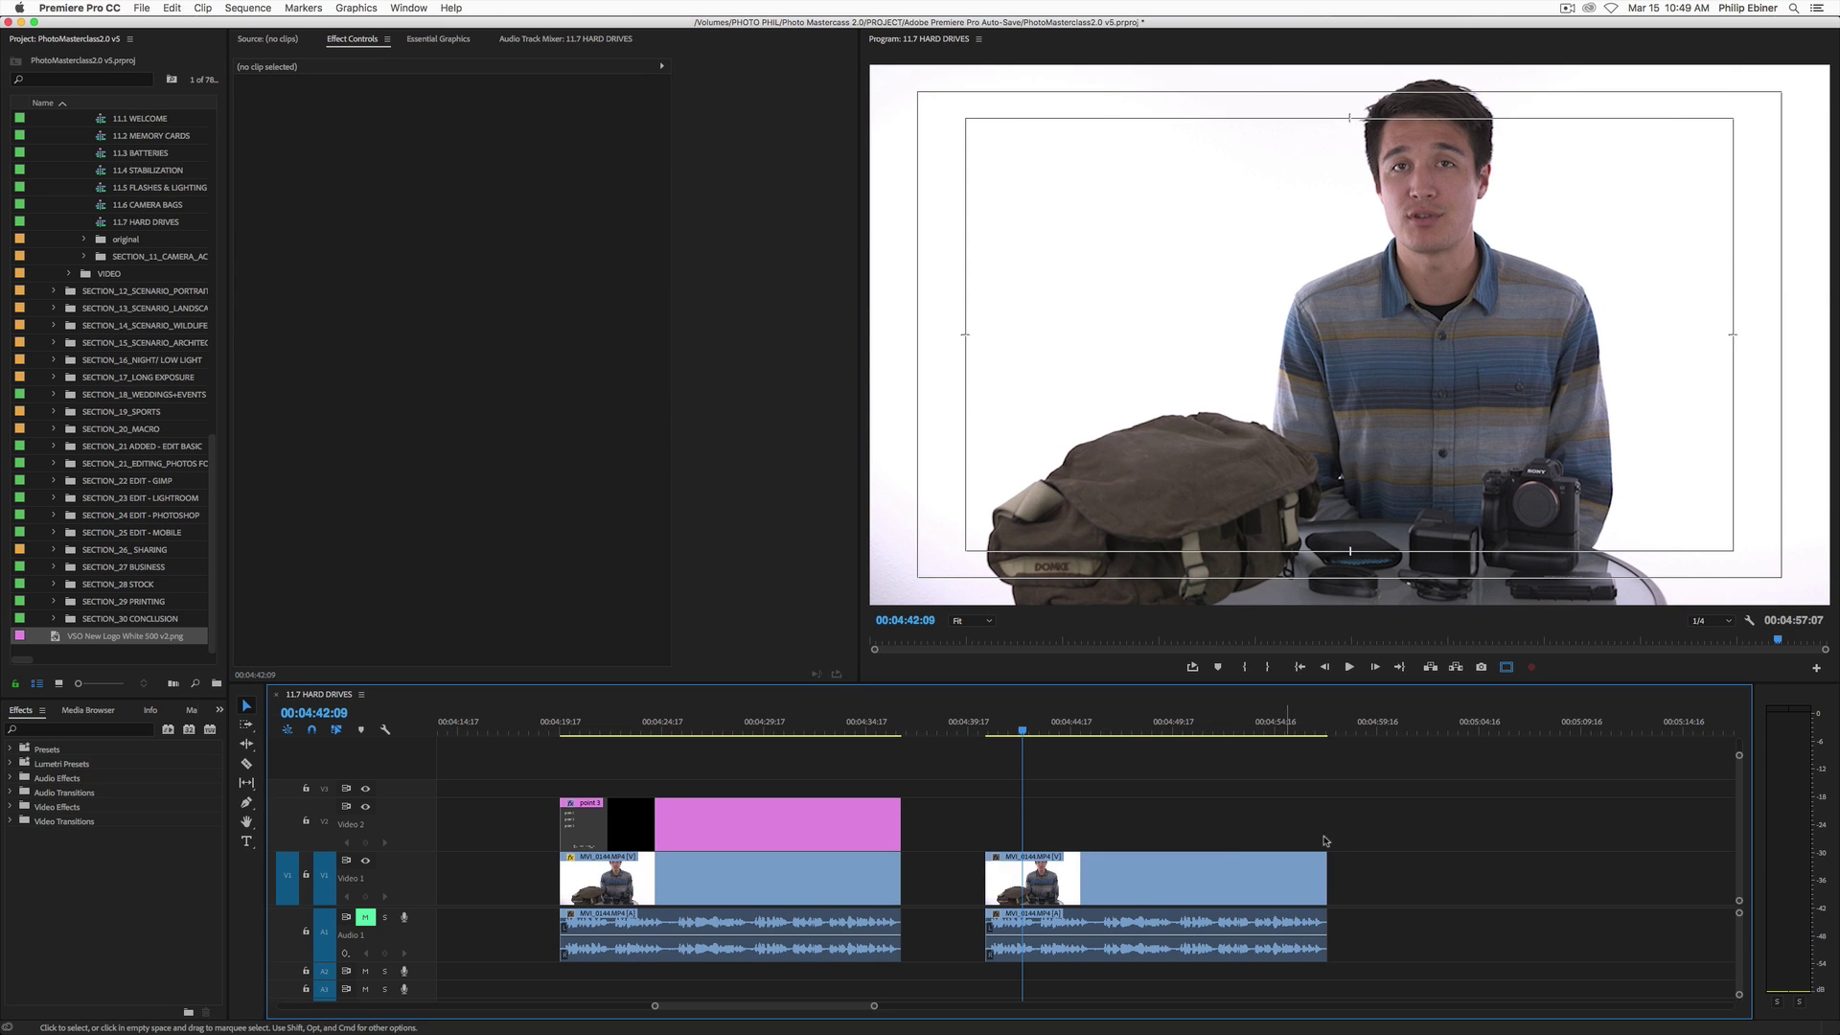
{"action": "left_click", "coordinate": [999, 725]}
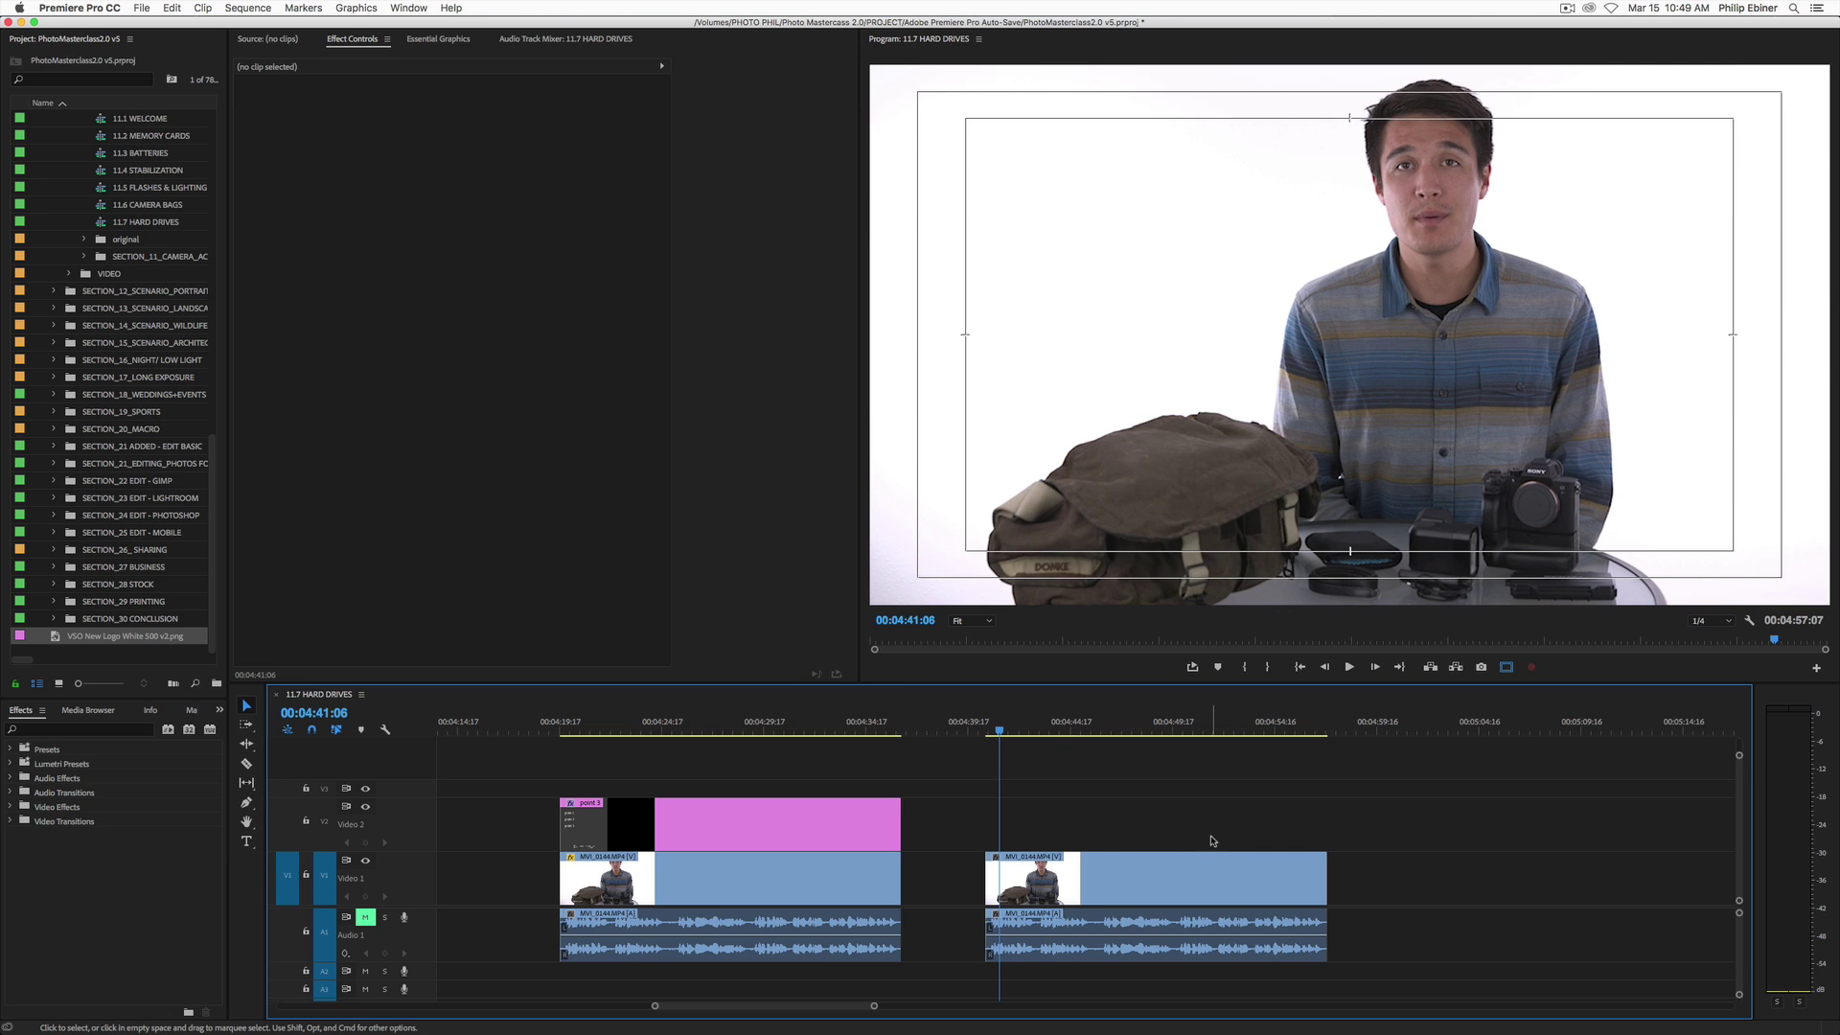
{"action": "left_click", "coordinate": [1153, 863]}
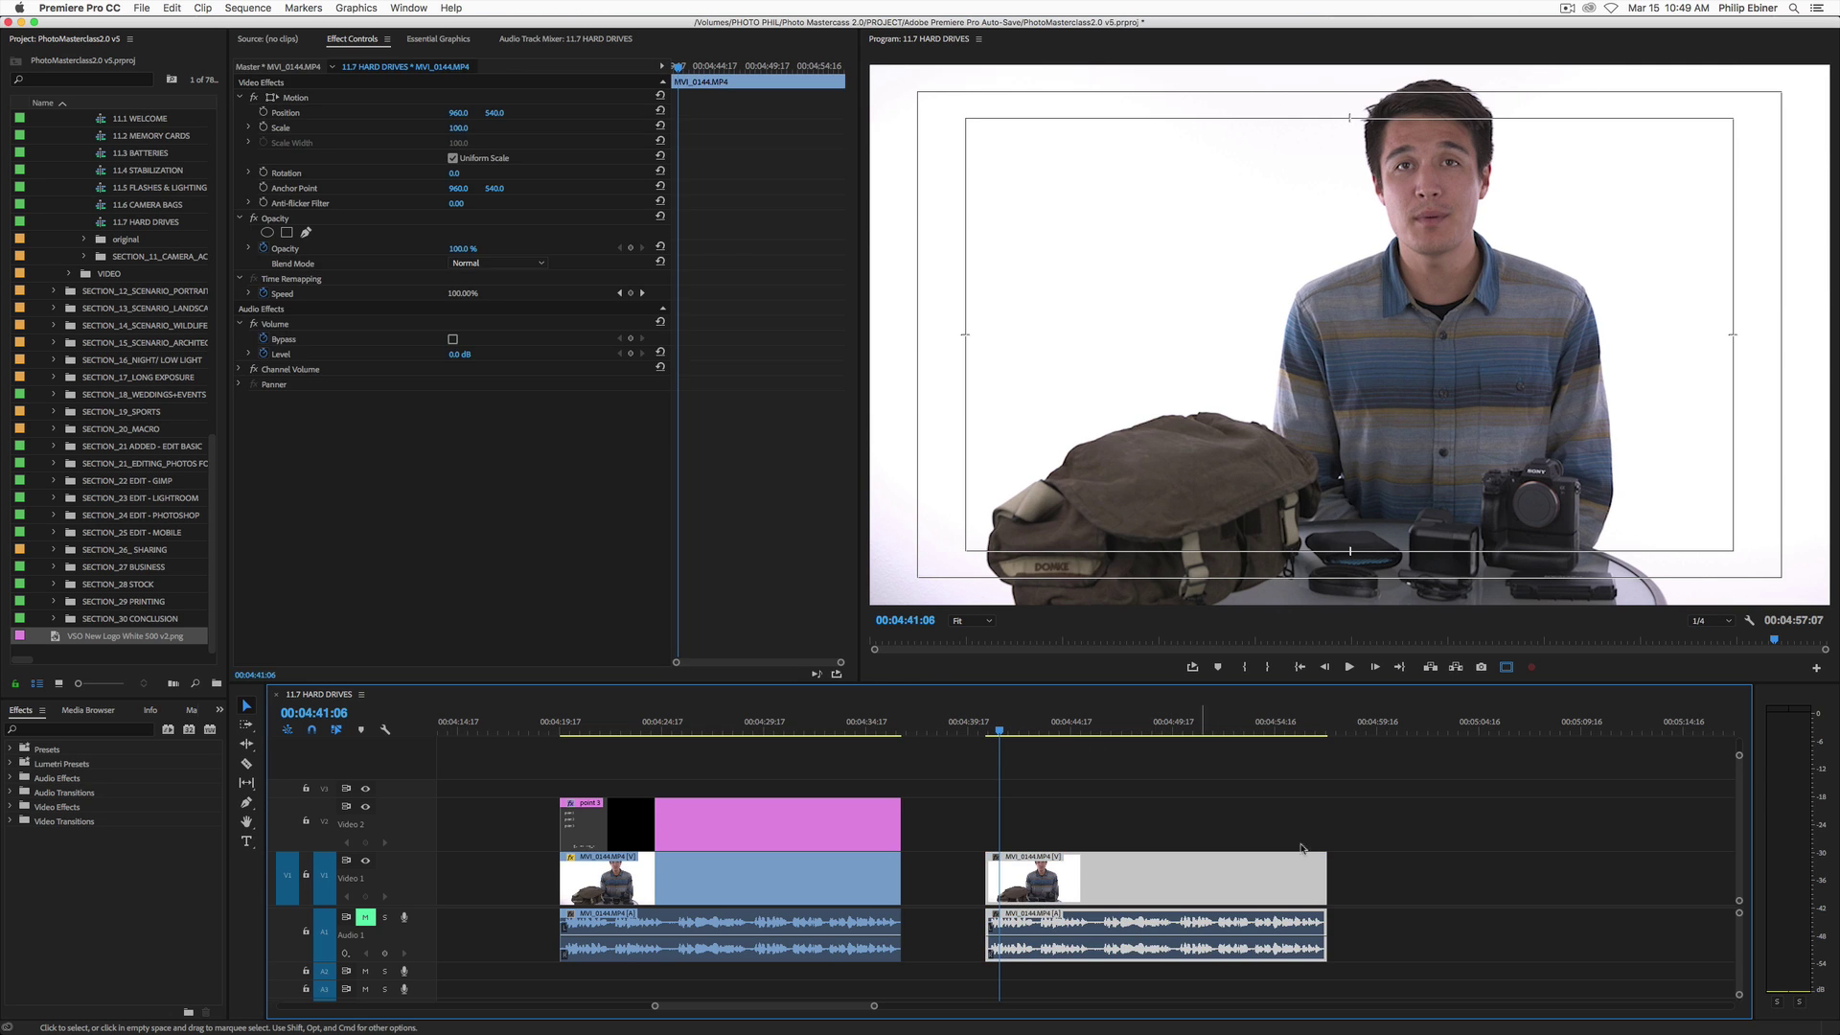
{"action": "left_click", "coordinate": [1248, 820]}
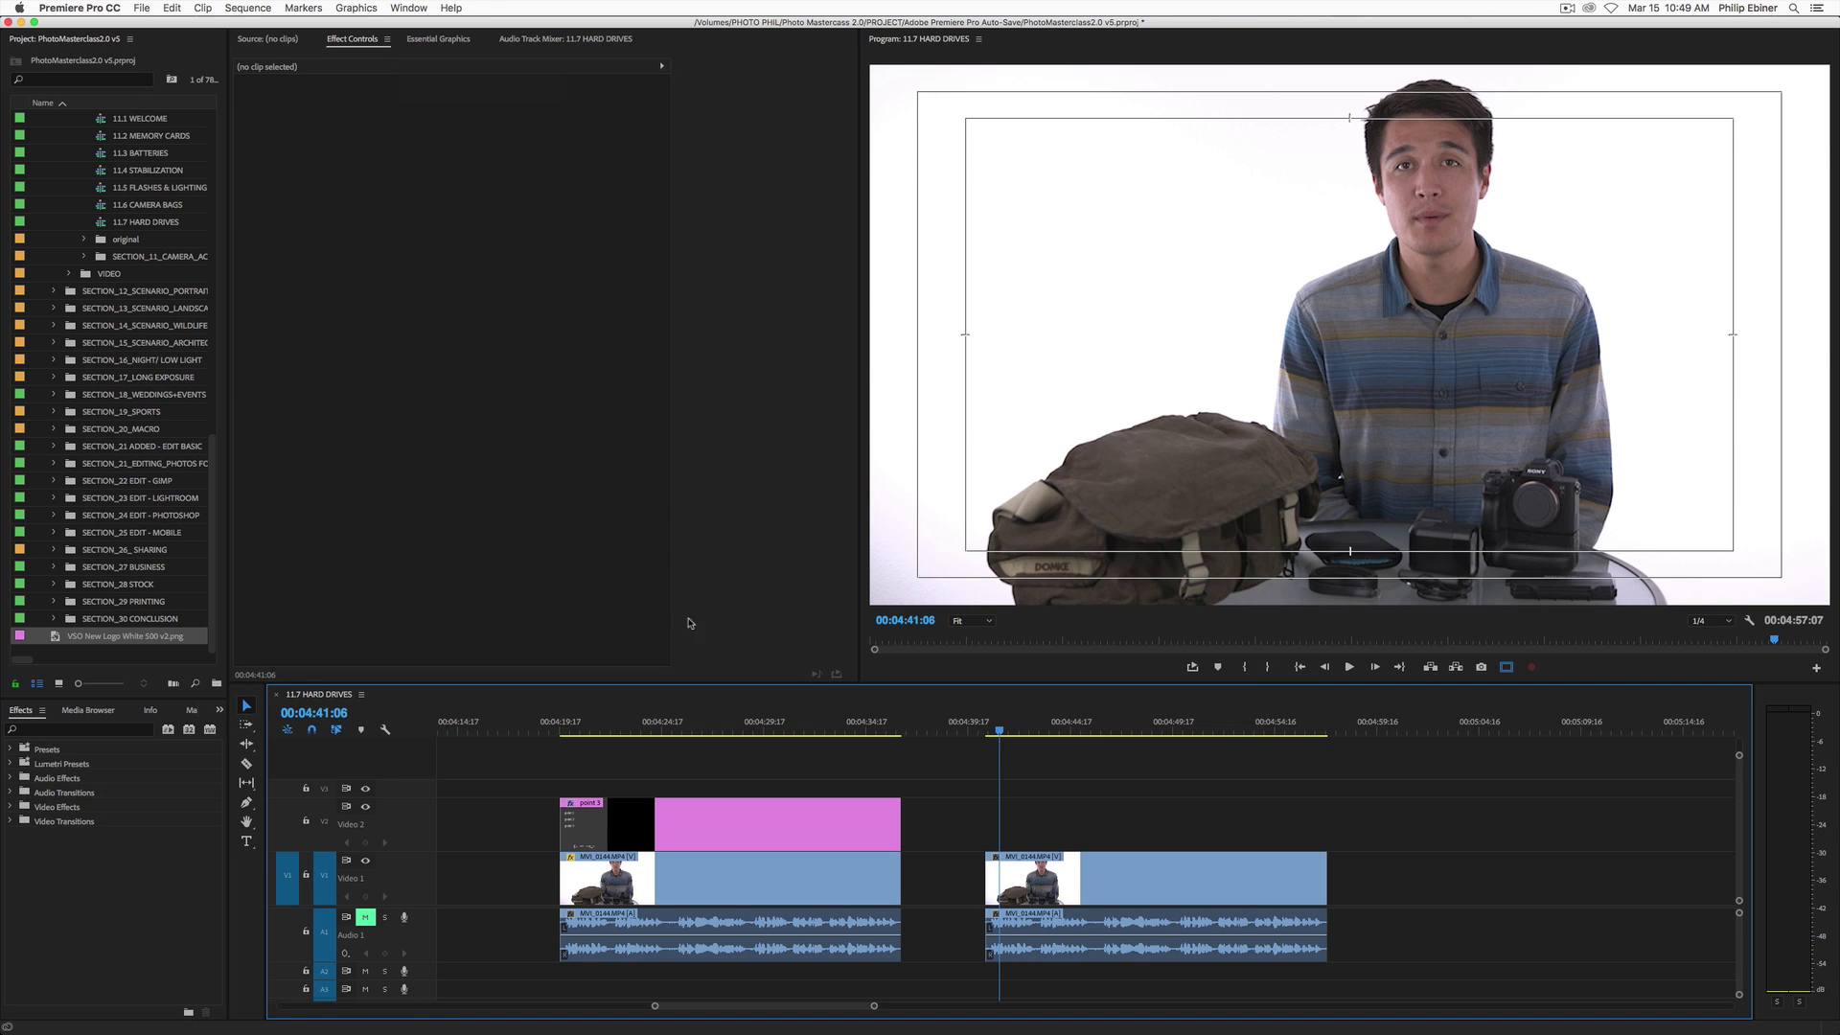
{"action": "left_click", "coordinate": [448, 40]}
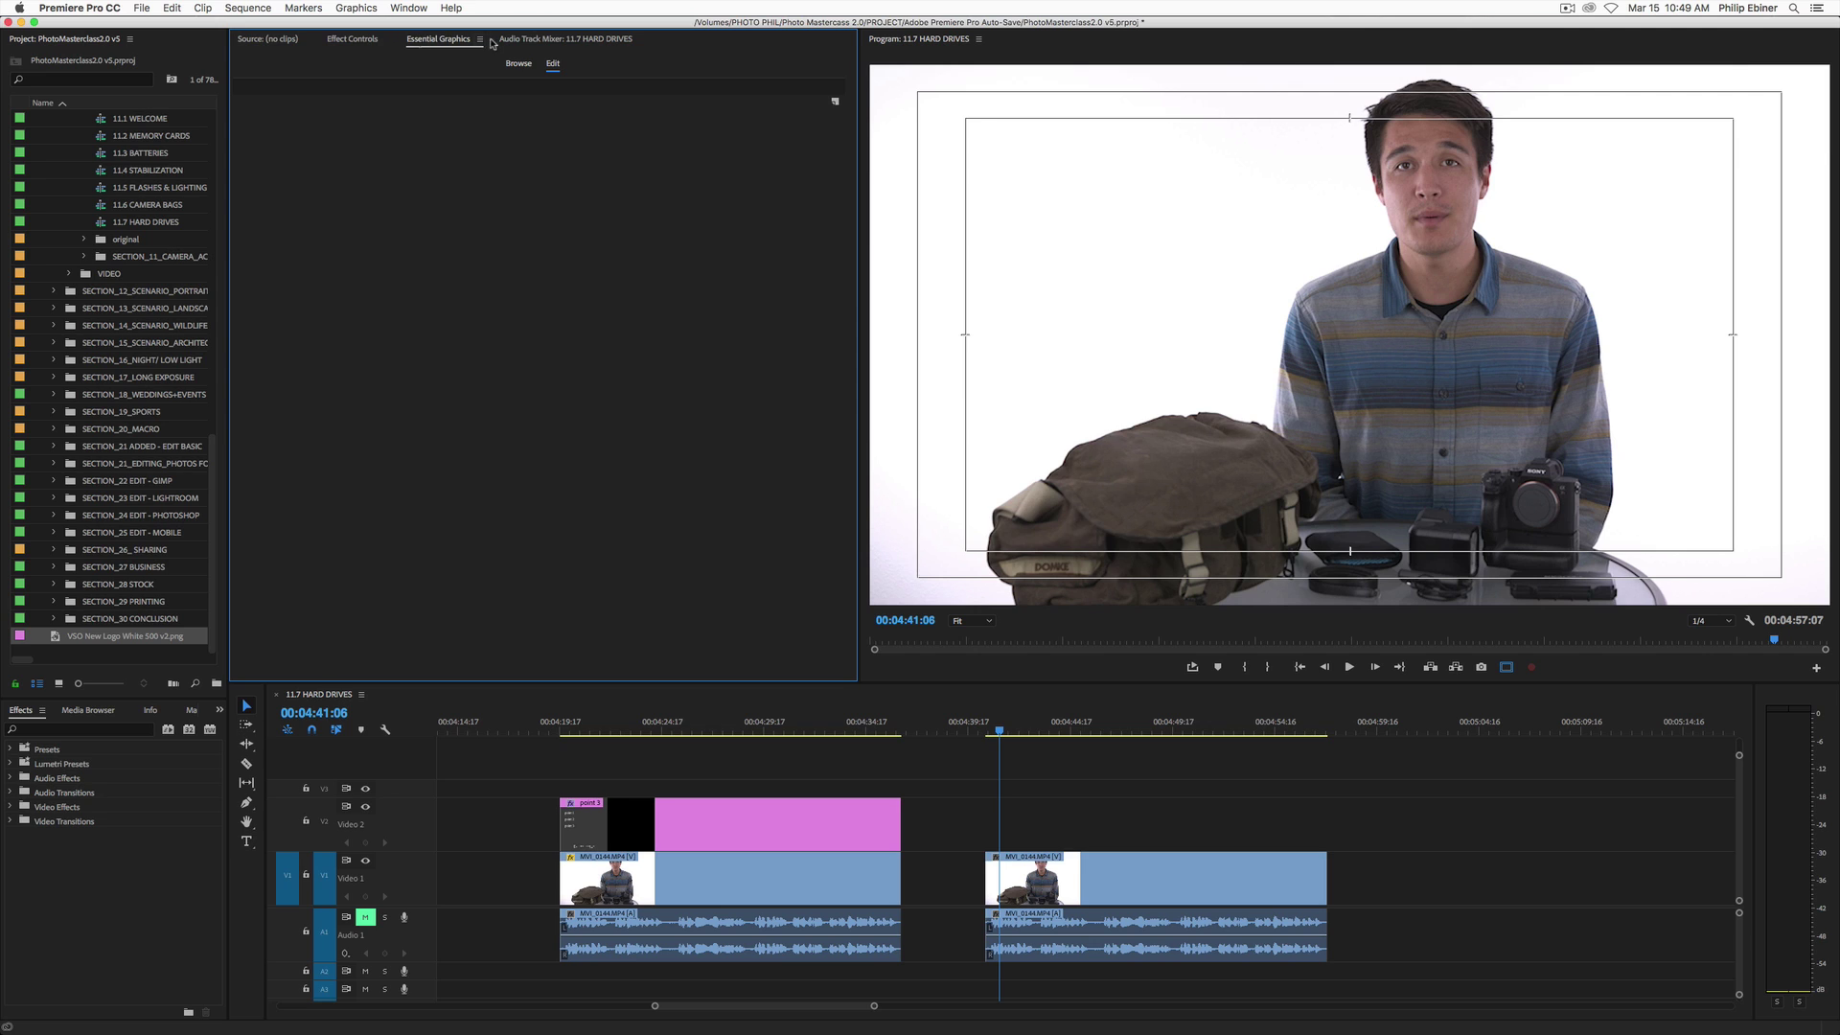
Place the Split Screen - 3 points template on V2 above the second presenter clip, then select that clip.
{"action": "left_click", "coordinate": [514, 62]}
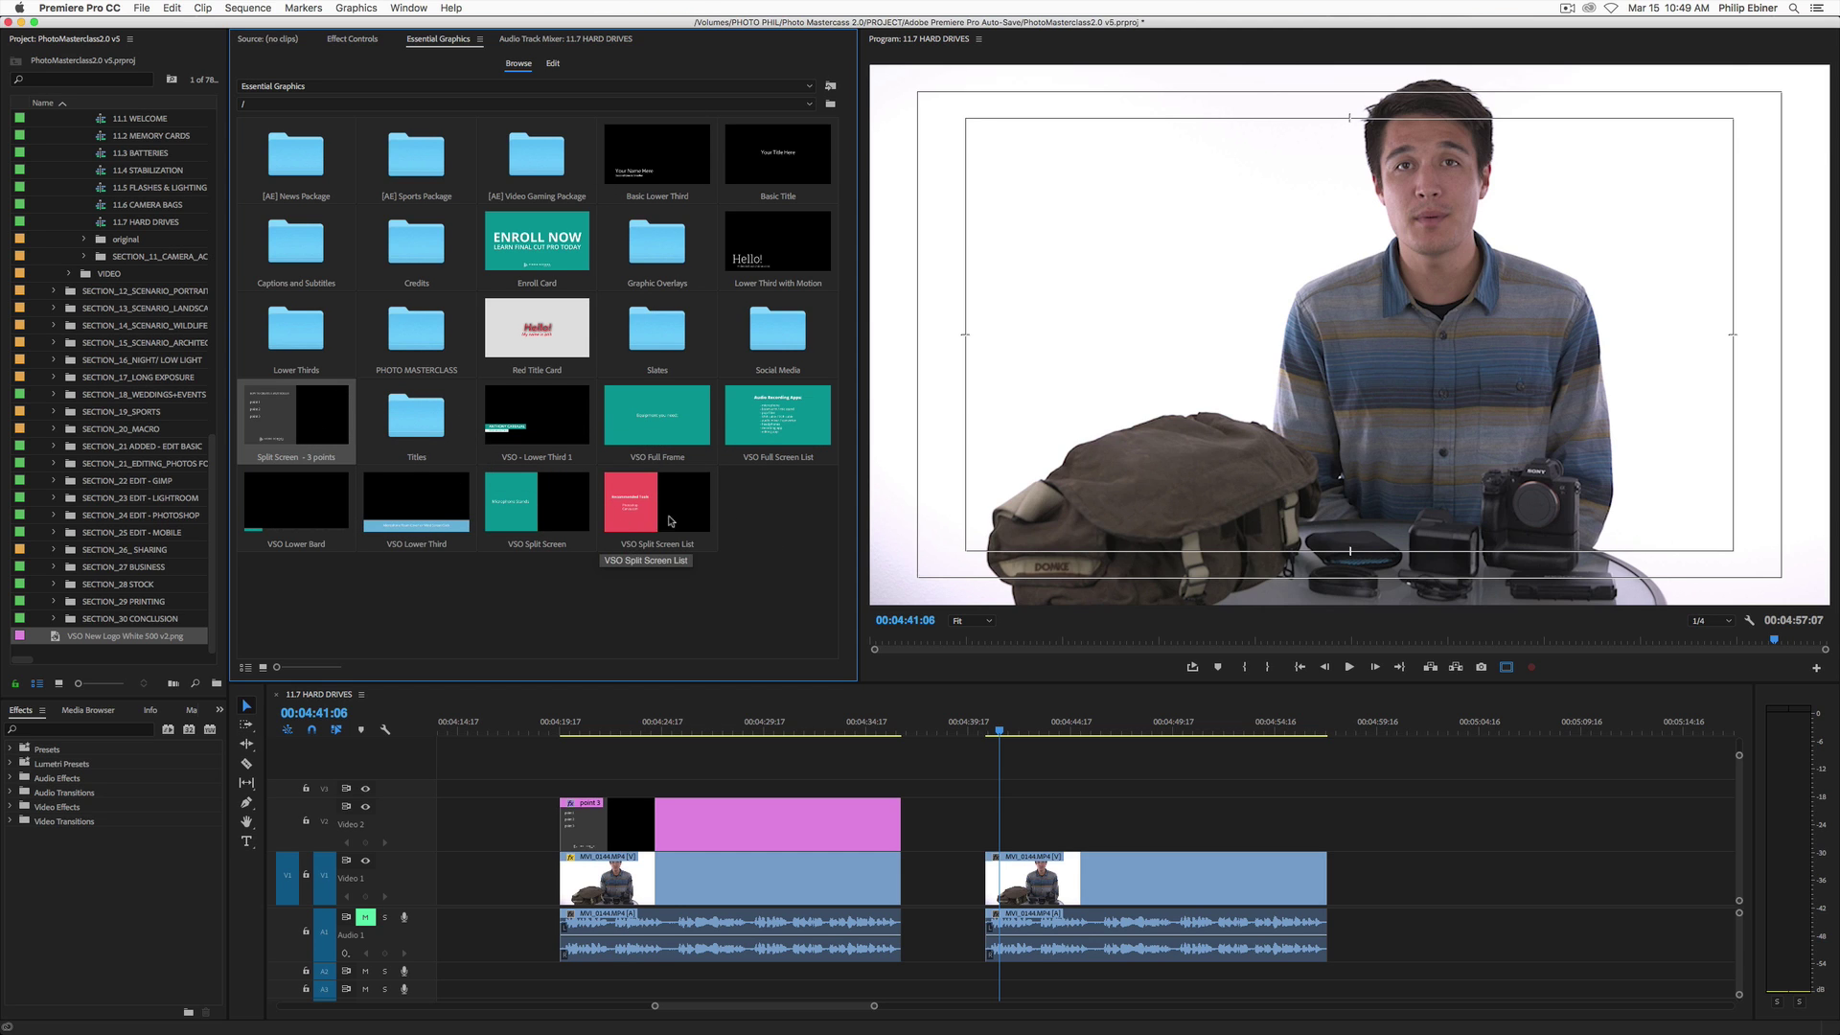
{"action": "left_click_drag", "start_coordinate": [293, 424], "coordinate": [991, 824]}
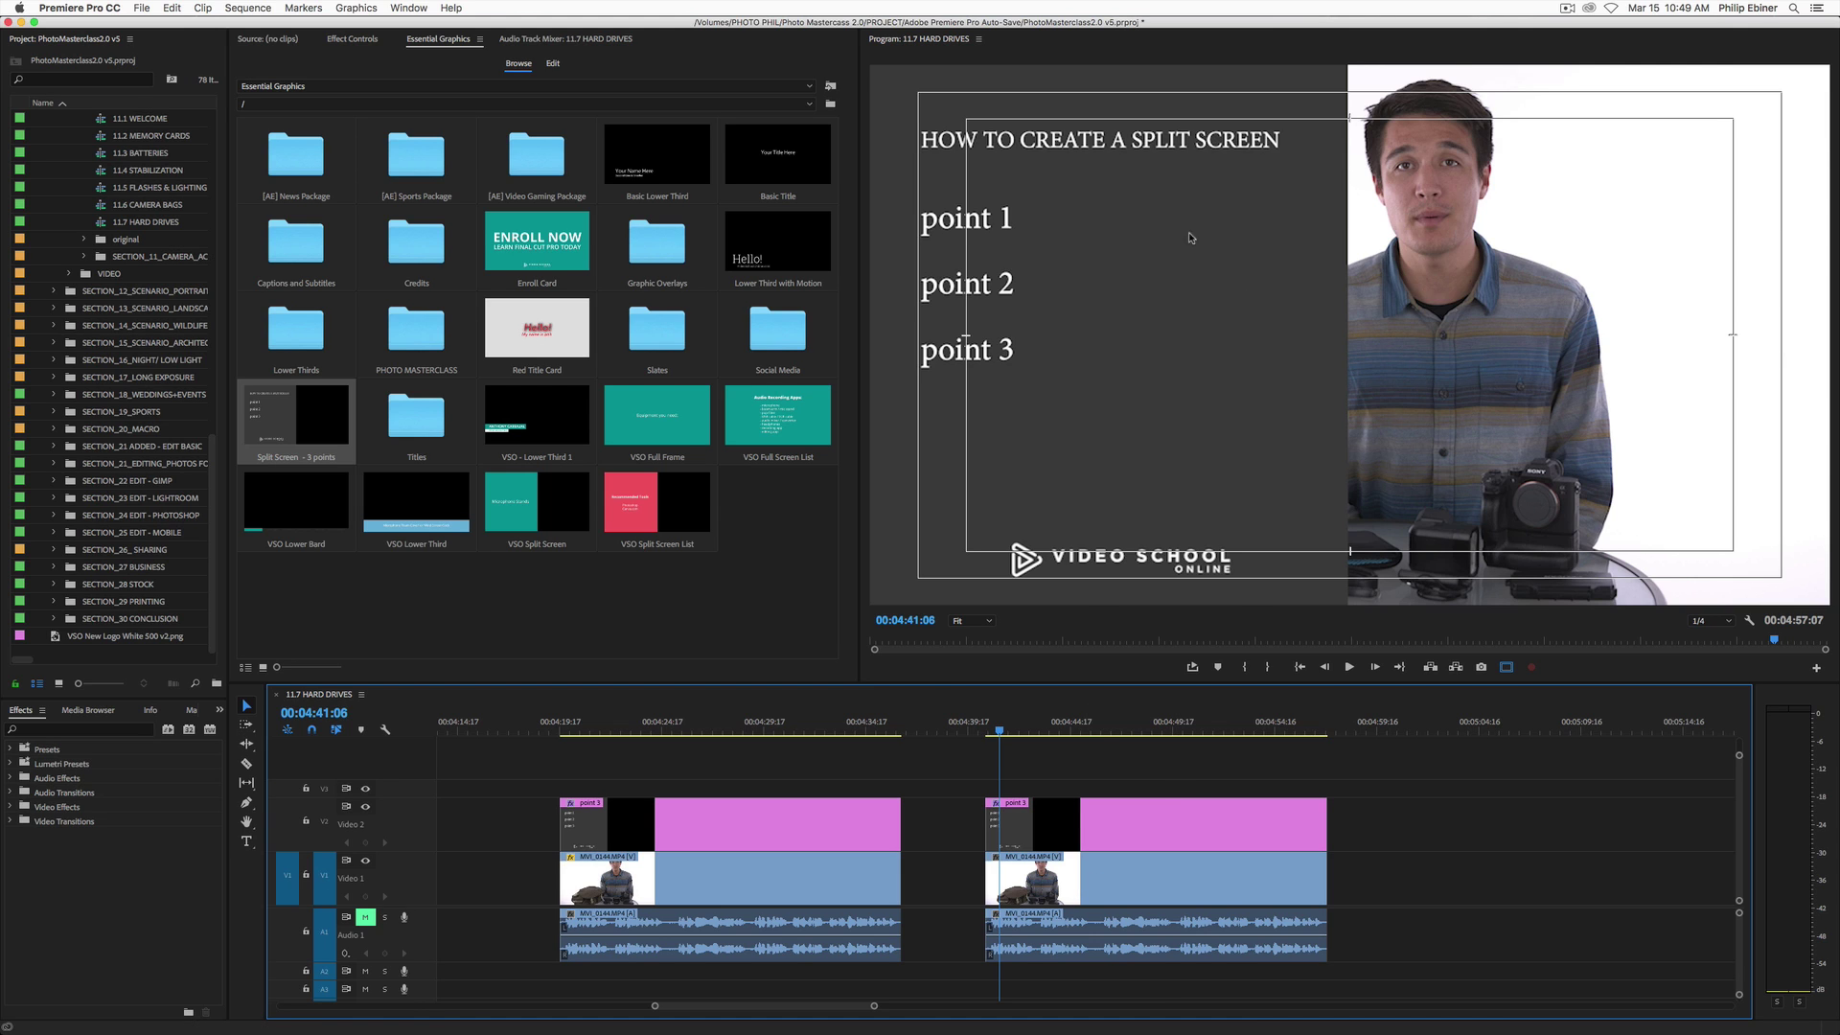
{"action": "left_click", "coordinate": [1105, 890]}
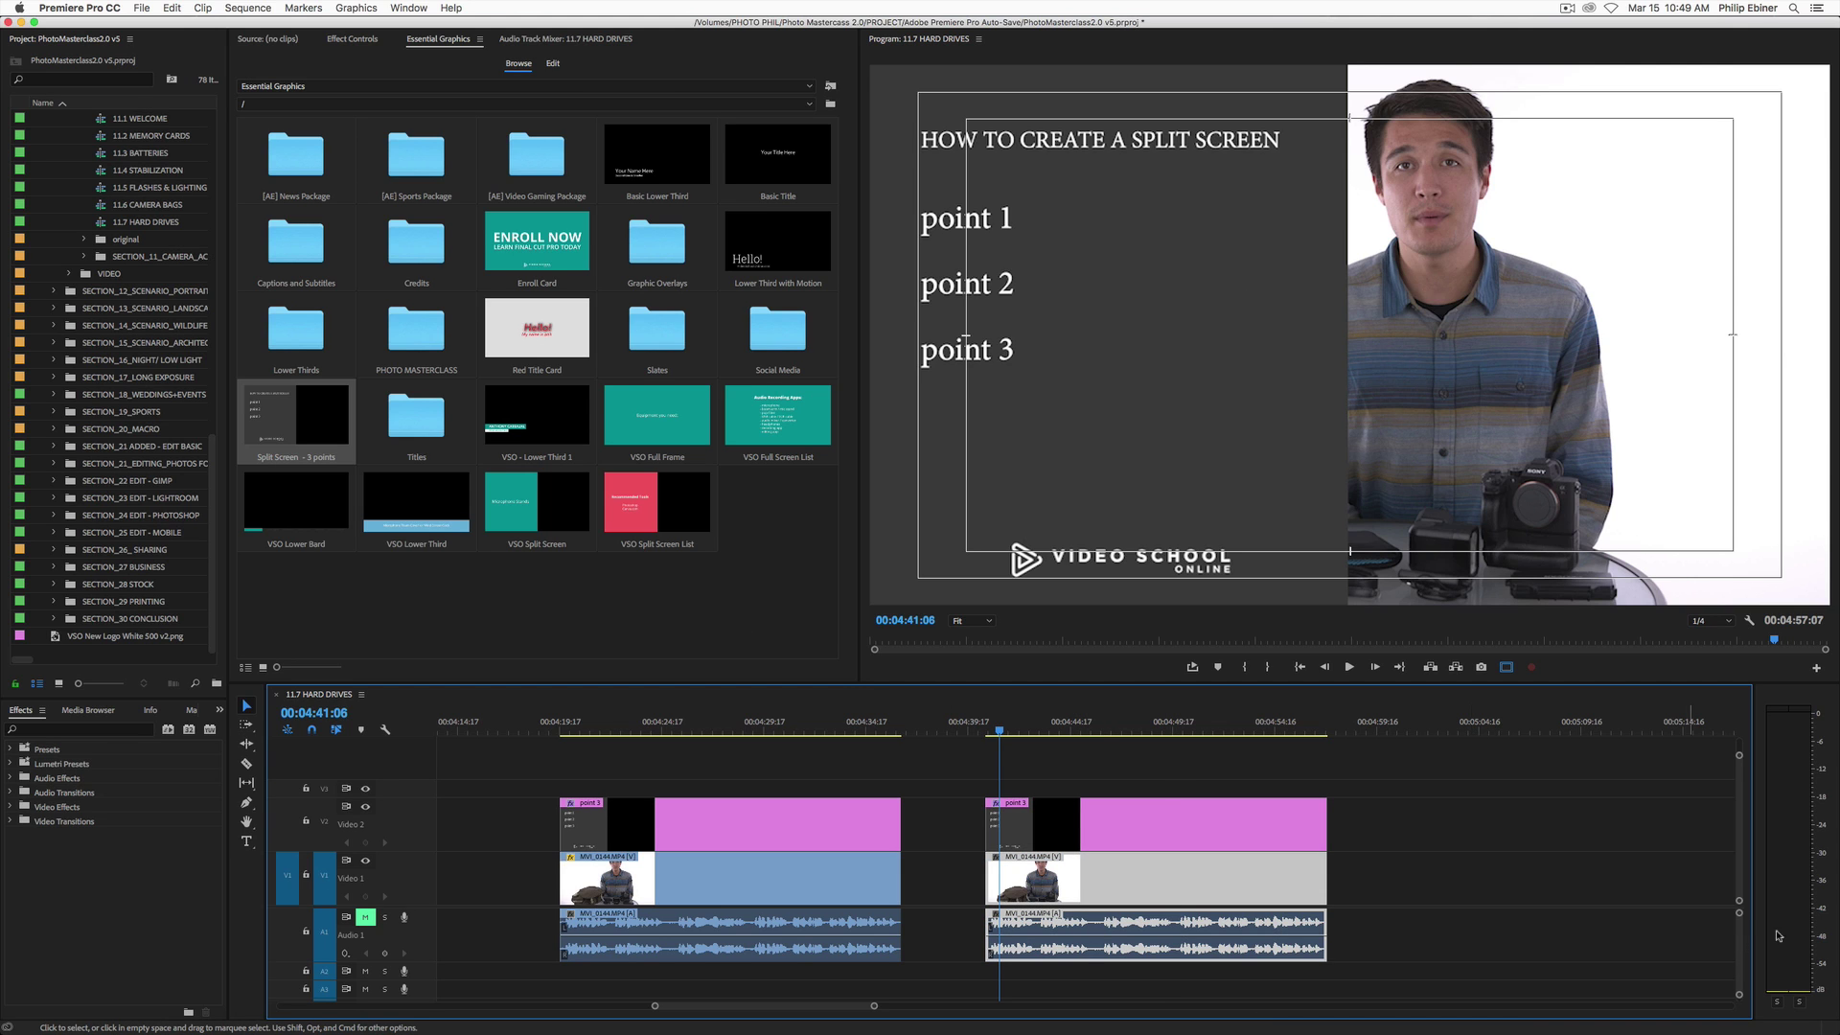
{"action": "left_click", "coordinate": [352, 40]}
Set the later presenter clip's Position X to 1330, then select the V2 template graphic.
{"action": "mouse_move", "coordinate": [461, 112]}
{"action": "left_mouse_down"}
{"action": "mouse_move", "coordinate": [531, 112]}
{"action": "mouse_move", "coordinate": [467, 115]}
{"action": "left_mouse_up"}
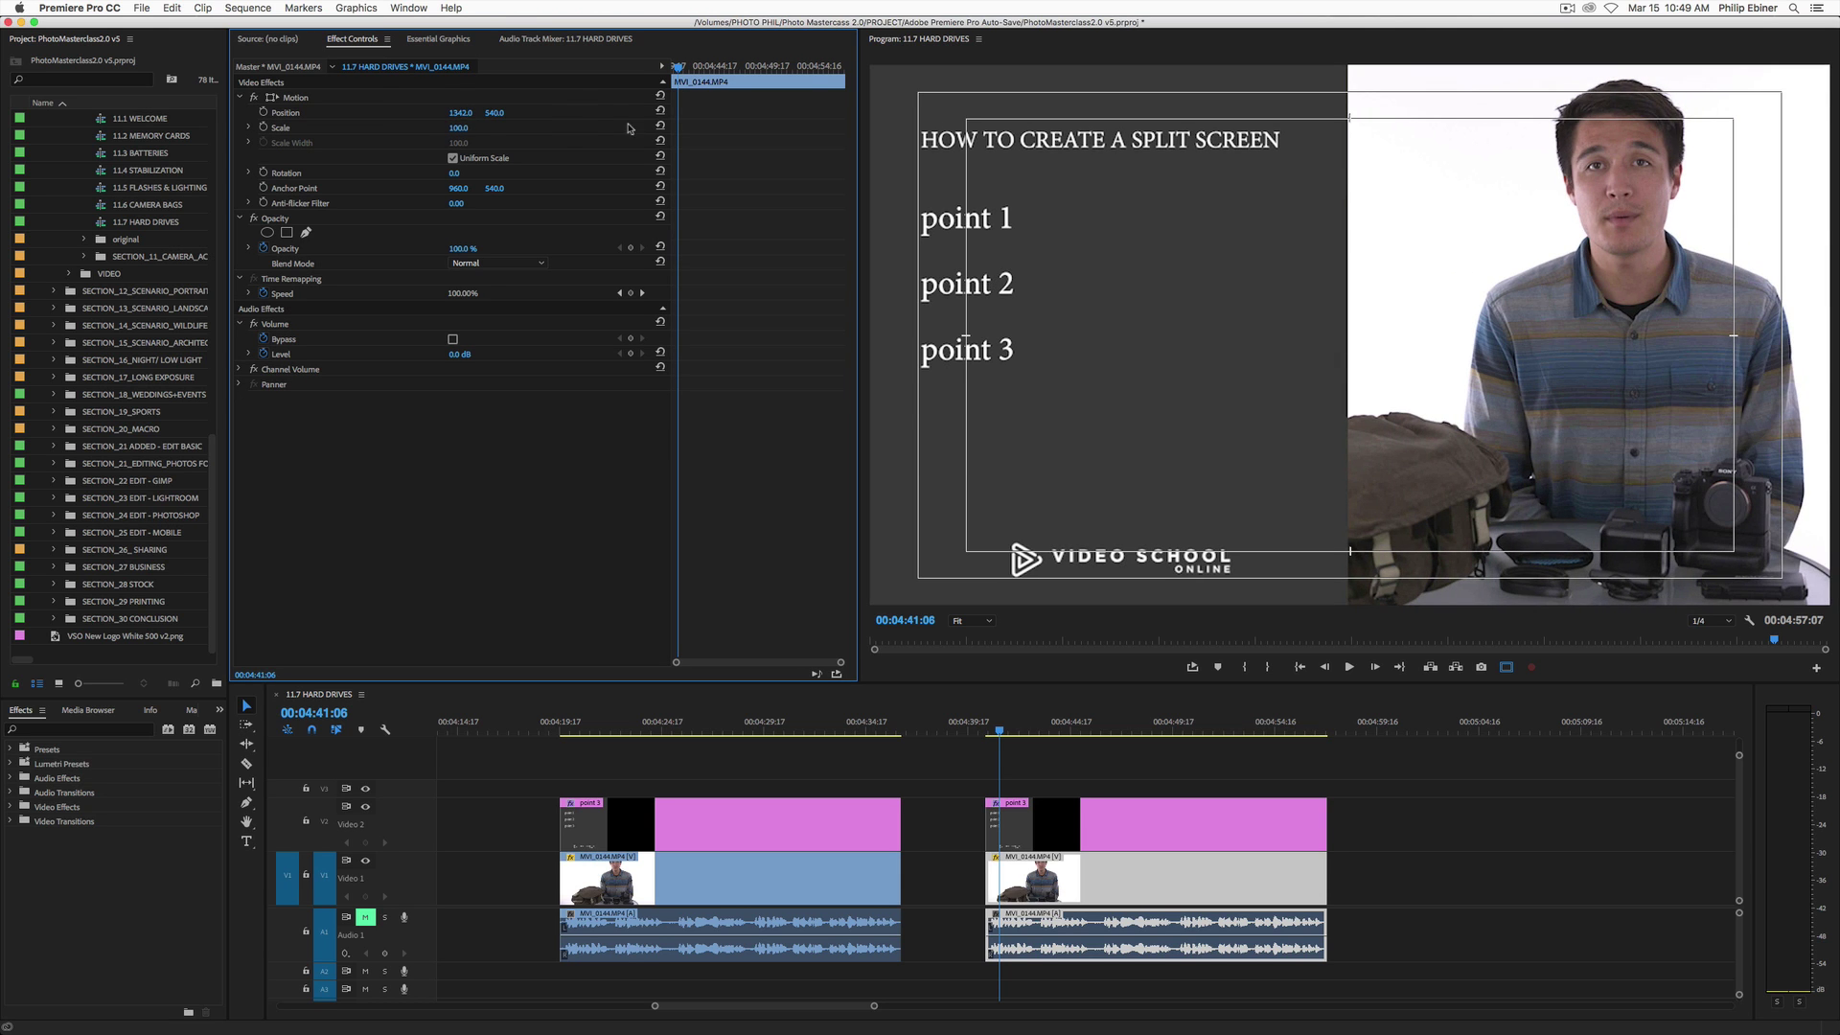
{"action": "left_click", "coordinate": [462, 113]}
{"action": "type", "text": "1330"}
{"action": "key", "text": "Return"}
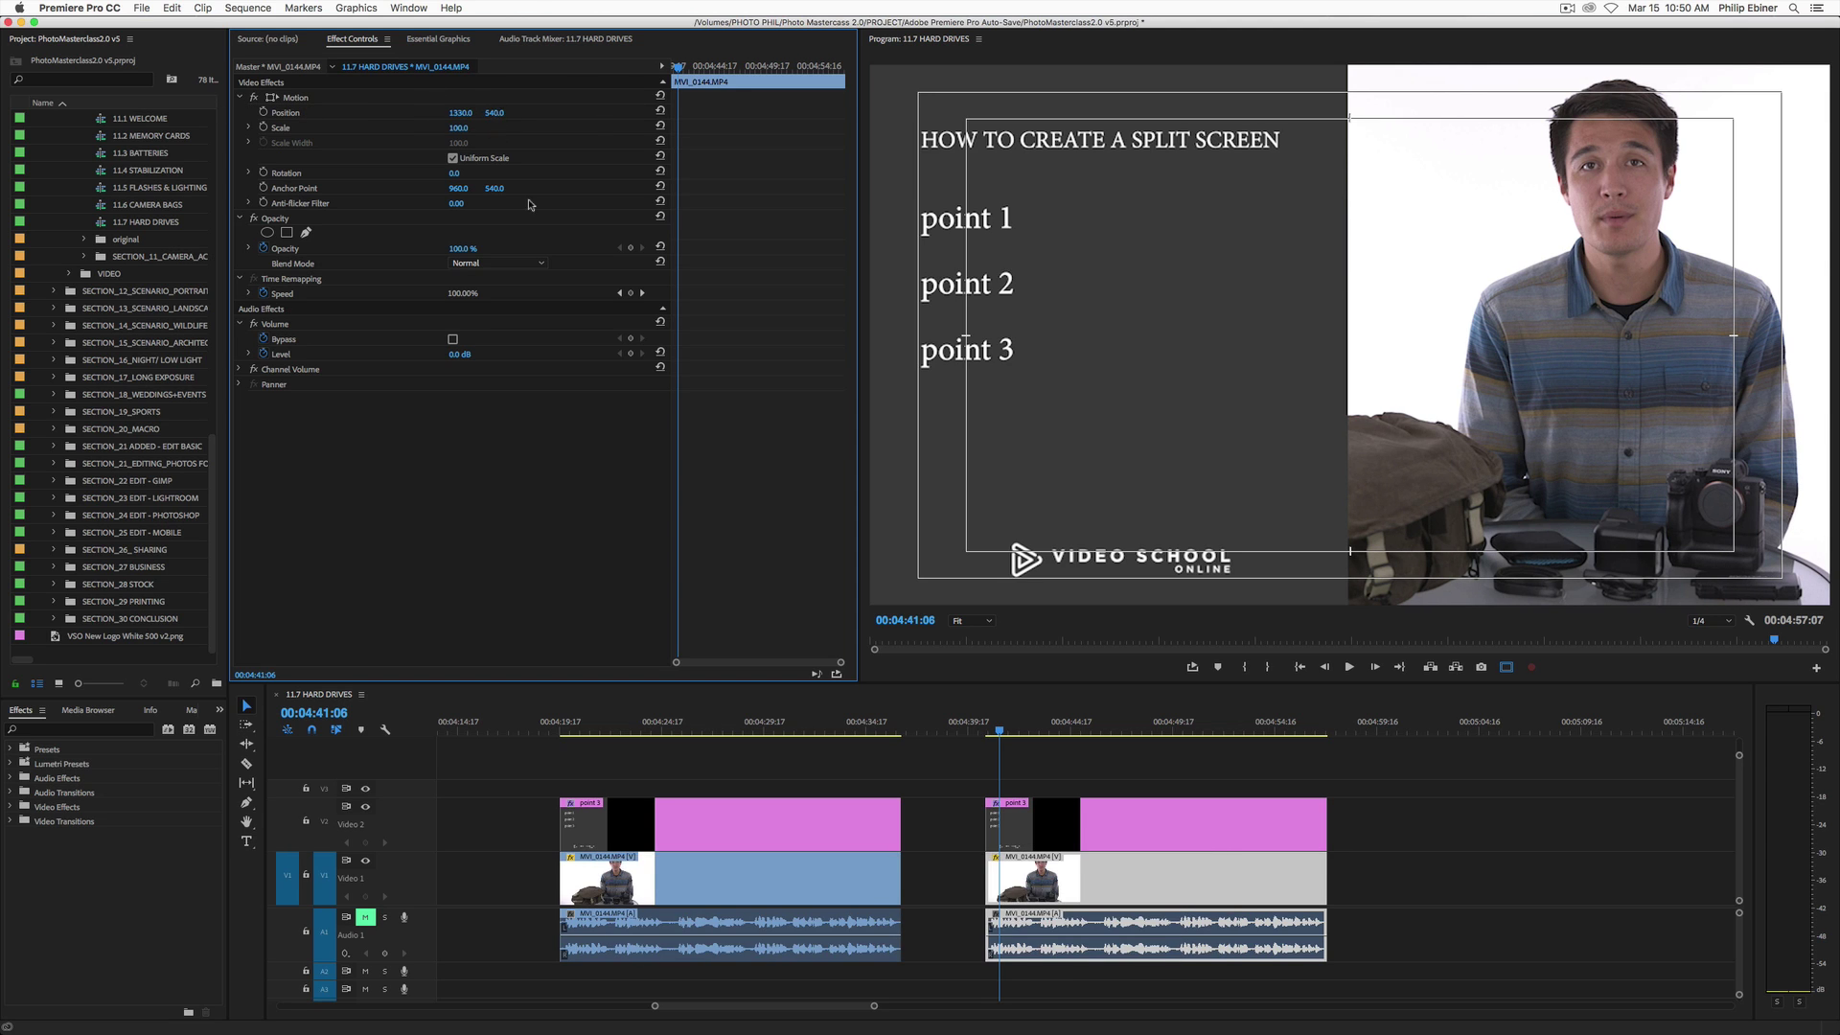
{"action": "left_click", "coordinate": [1064, 810]}
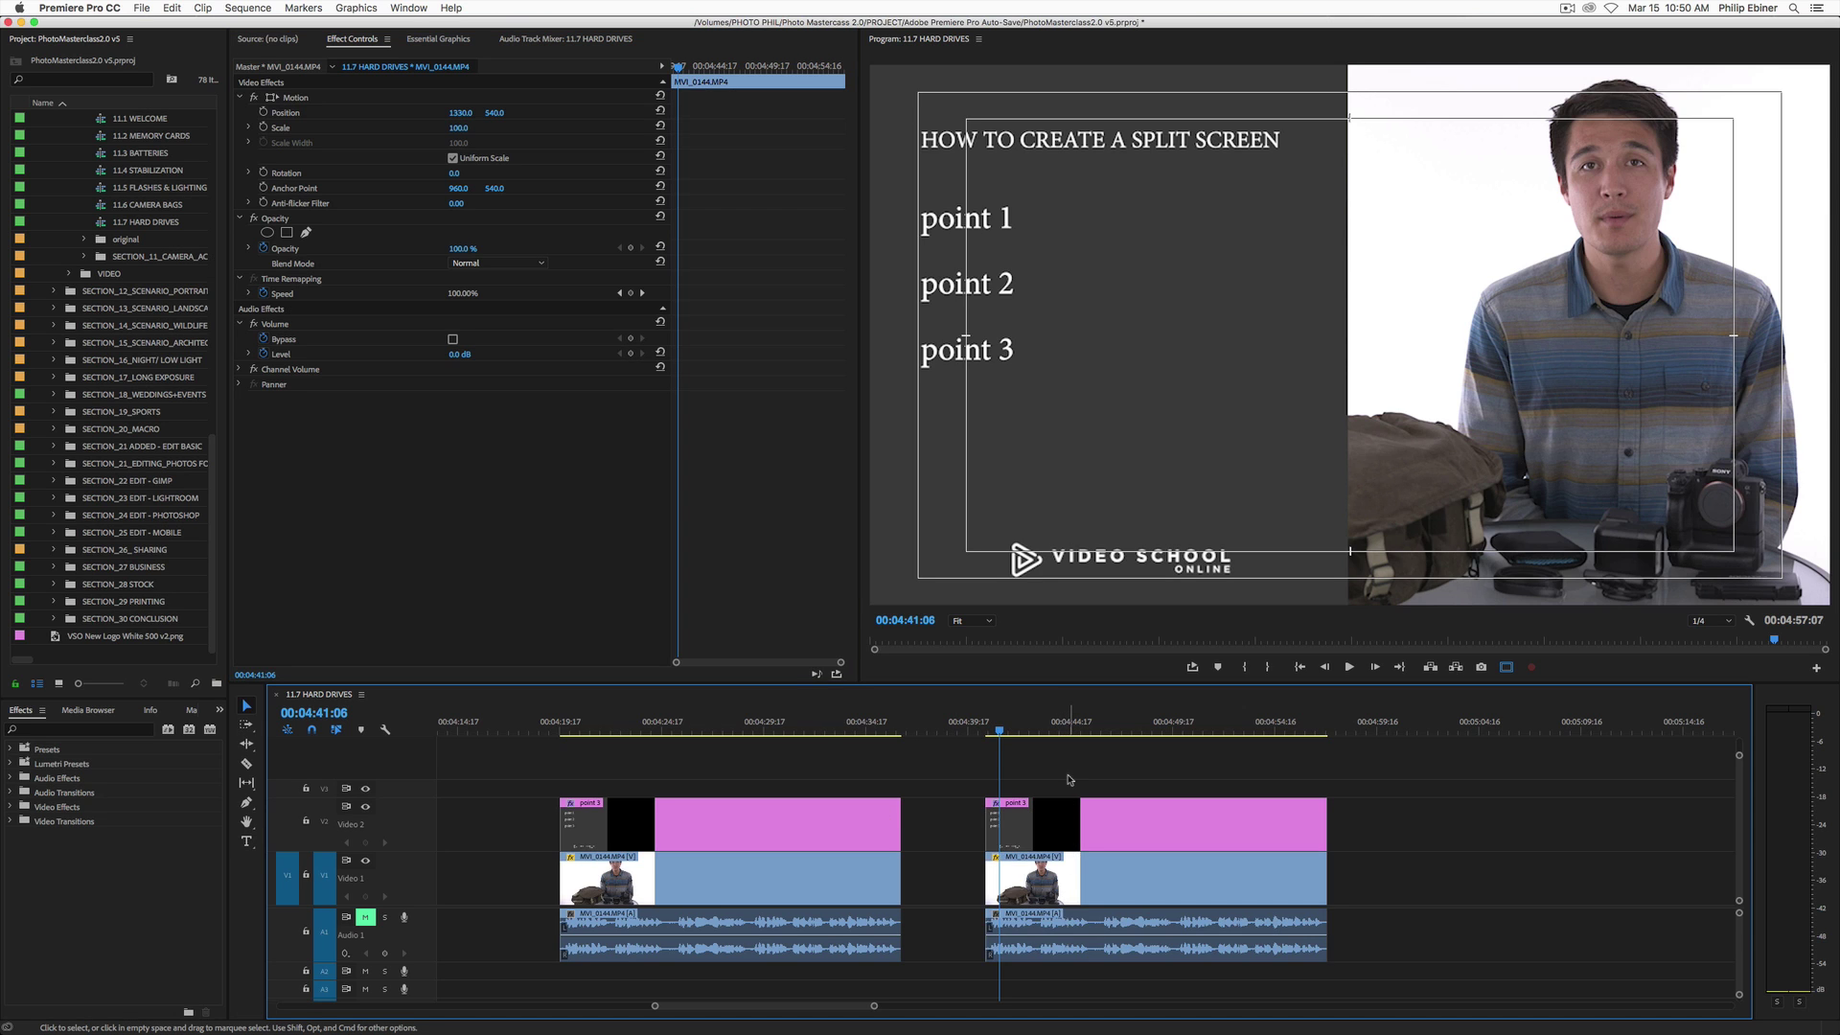
{"action": "left_click", "coordinate": [1067, 886]}
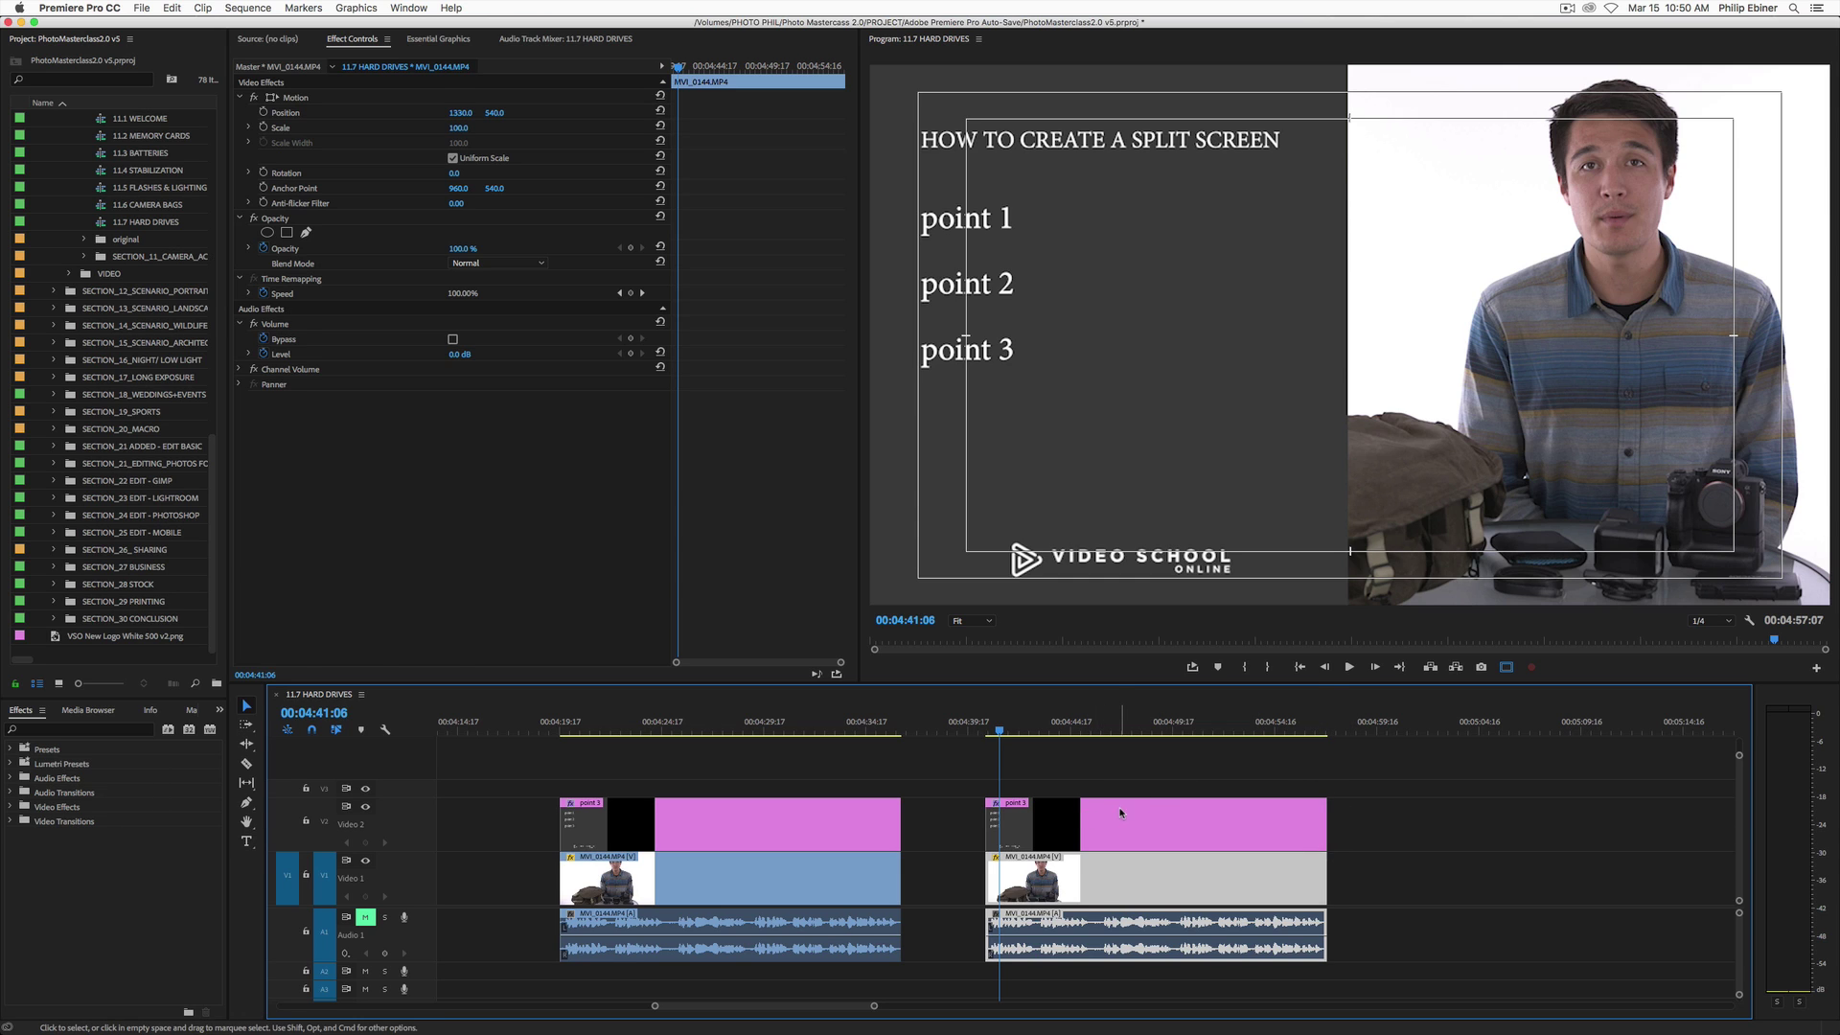
{"action": "left_click", "coordinate": [1154, 802]}
Renumber the template's three lines to read point 4, point 5 and point 6.
{"action": "left_click", "coordinate": [1186, 161]}
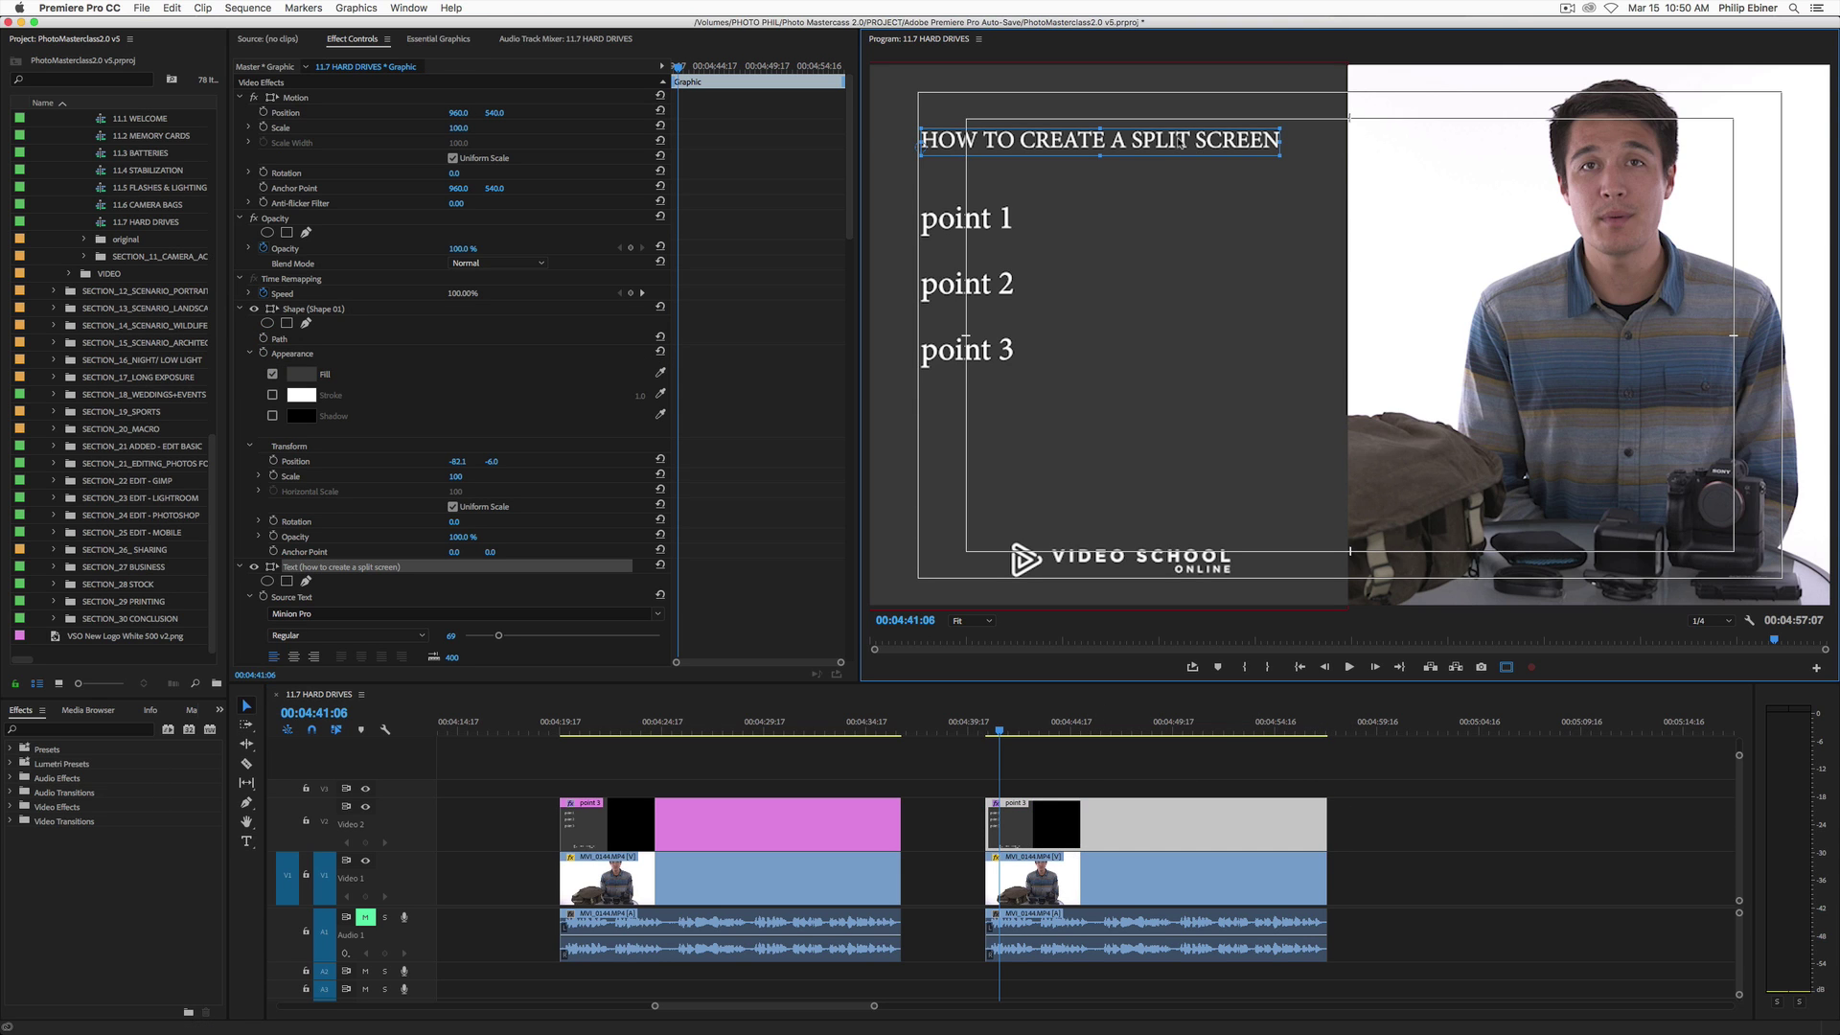
{"action": "left_click", "coordinate": [997, 224]}
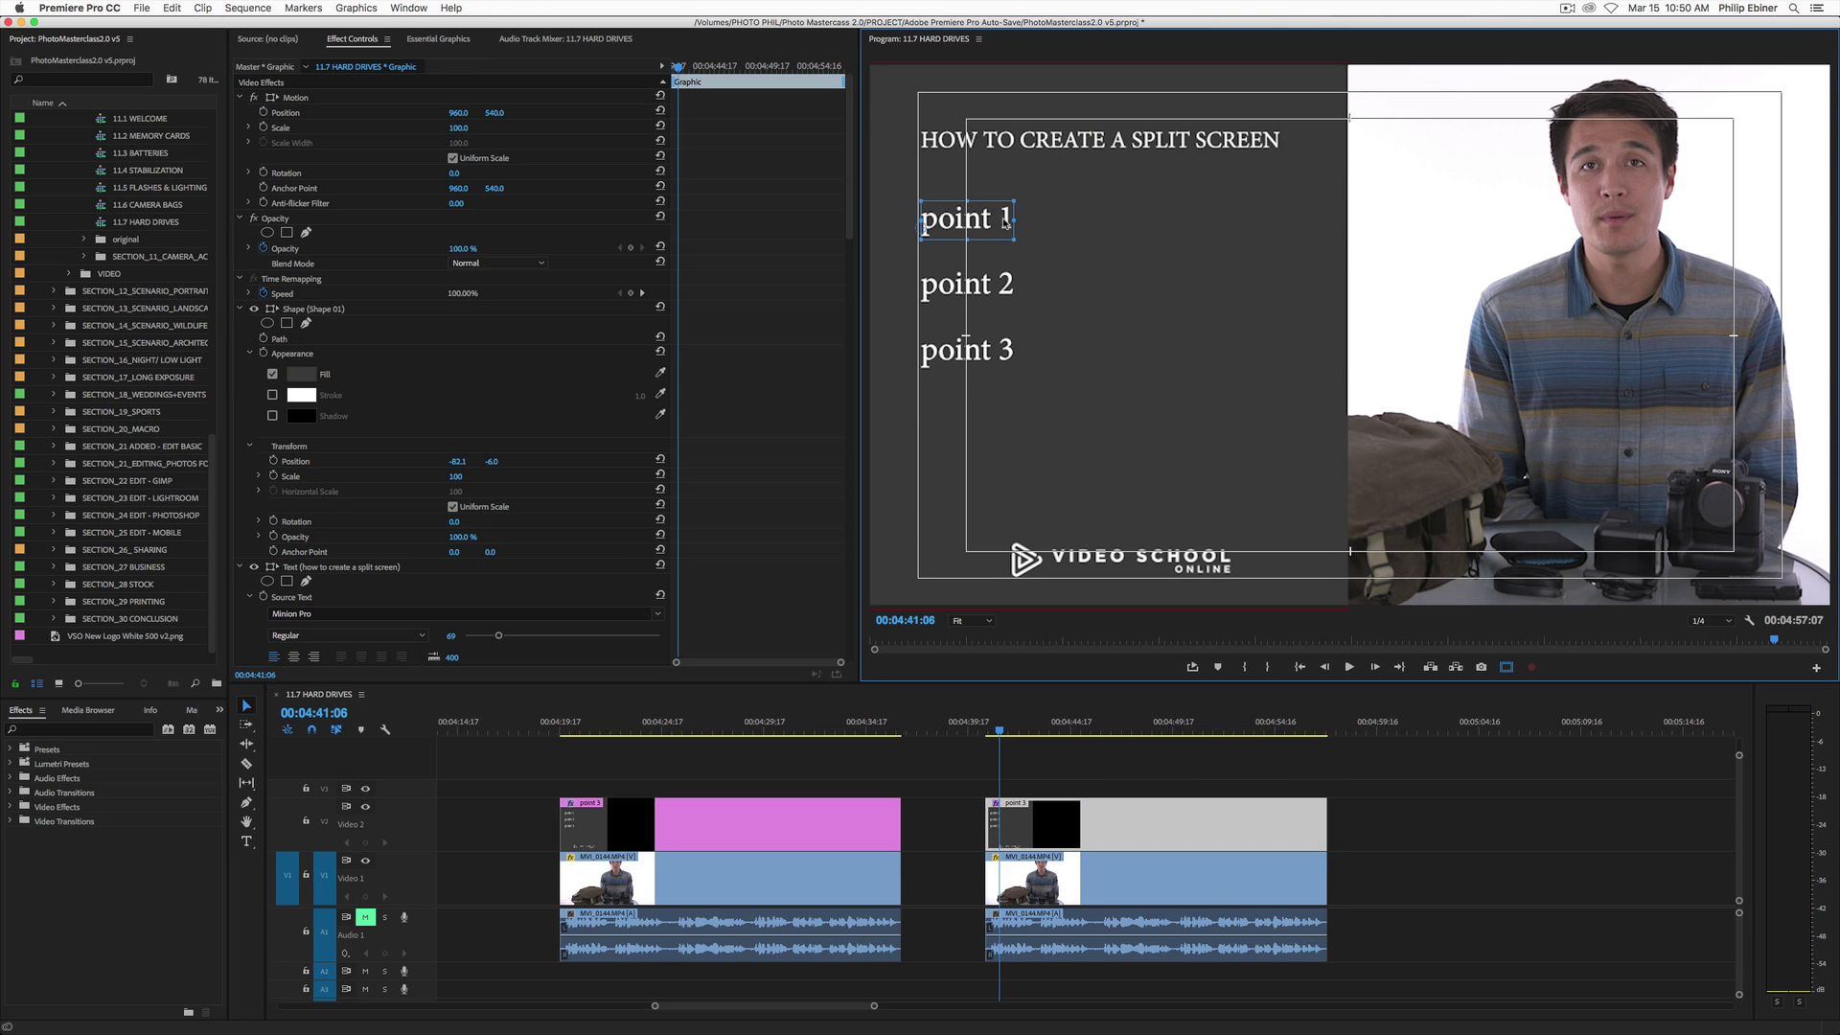
{"action": "key", "text": "t"}
{"action": "double_click", "coordinate": [1006, 221]}
{"action": "type", "text": "3"}
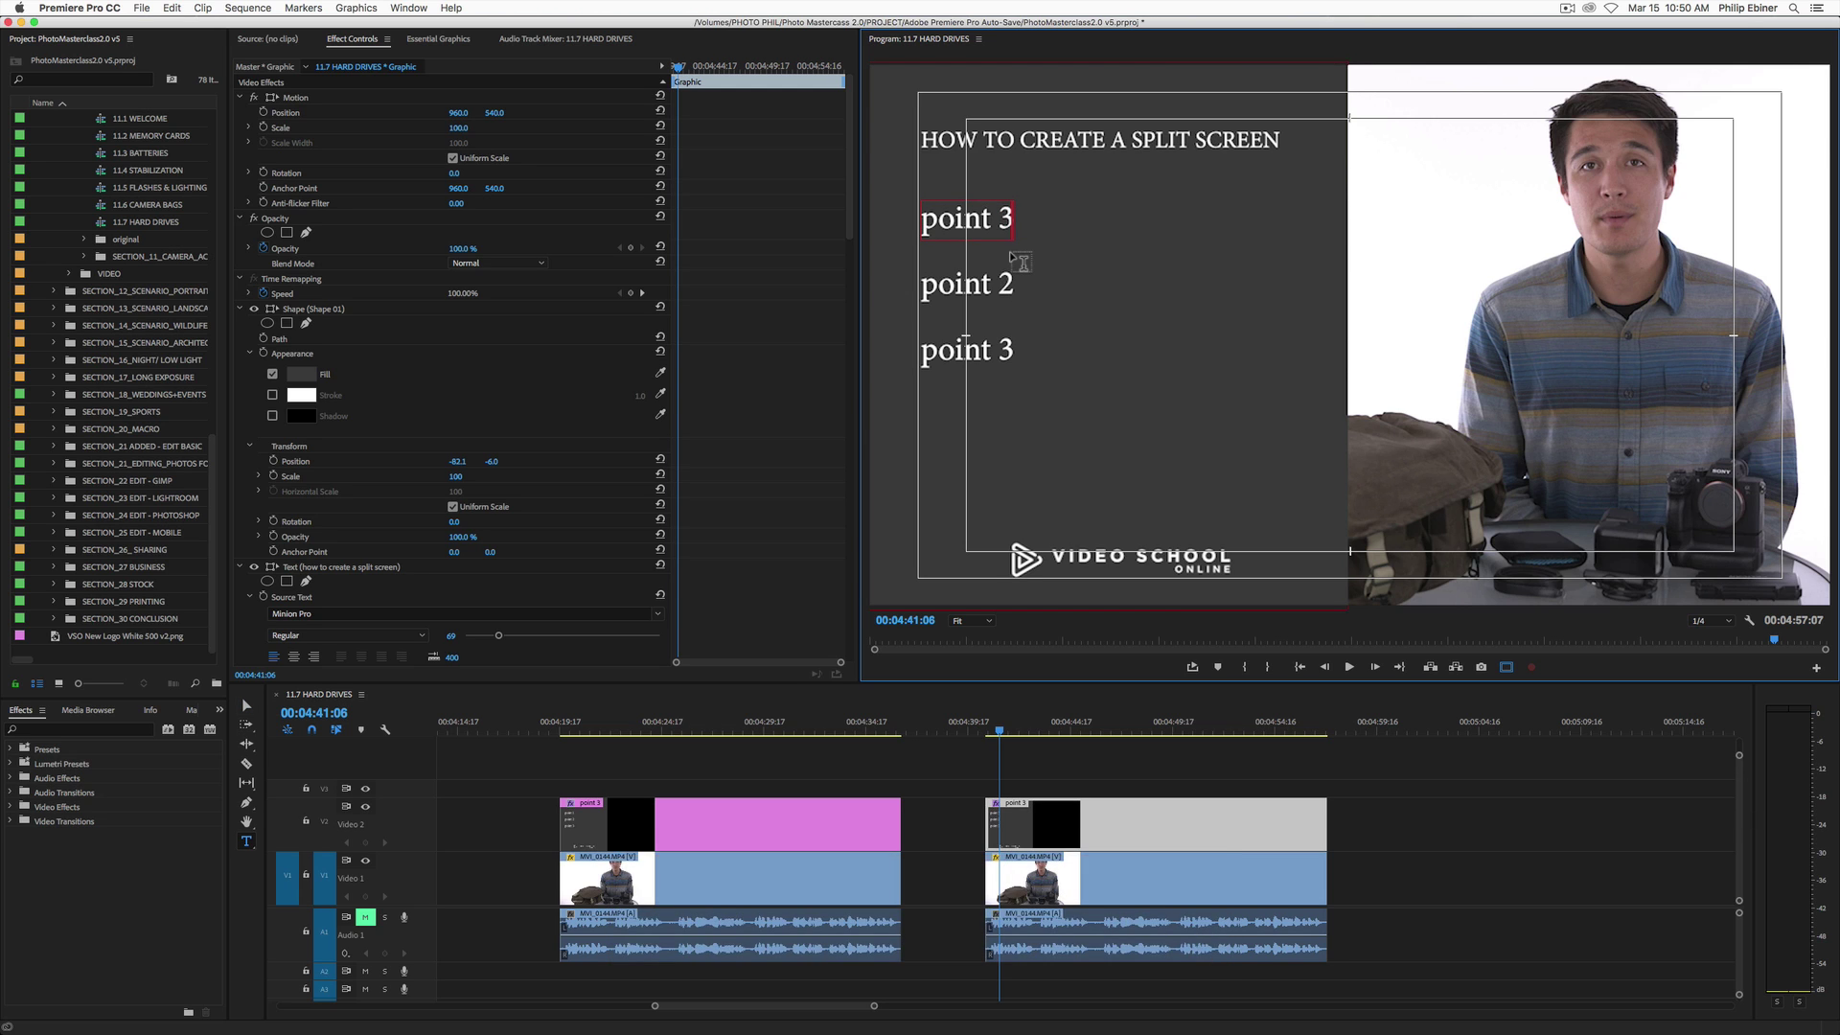
{"action": "key", "text": "BackSpace"}
{"action": "type", "text": "4"}
{"action": "double_click", "coordinate": [1005, 283]}
{"action": "type", "text": "5"}
{"action": "double_click", "coordinate": [1004, 351]}
{"action": "type", "text": "6"}
{"action": "left_click", "coordinate": [1119, 735]}
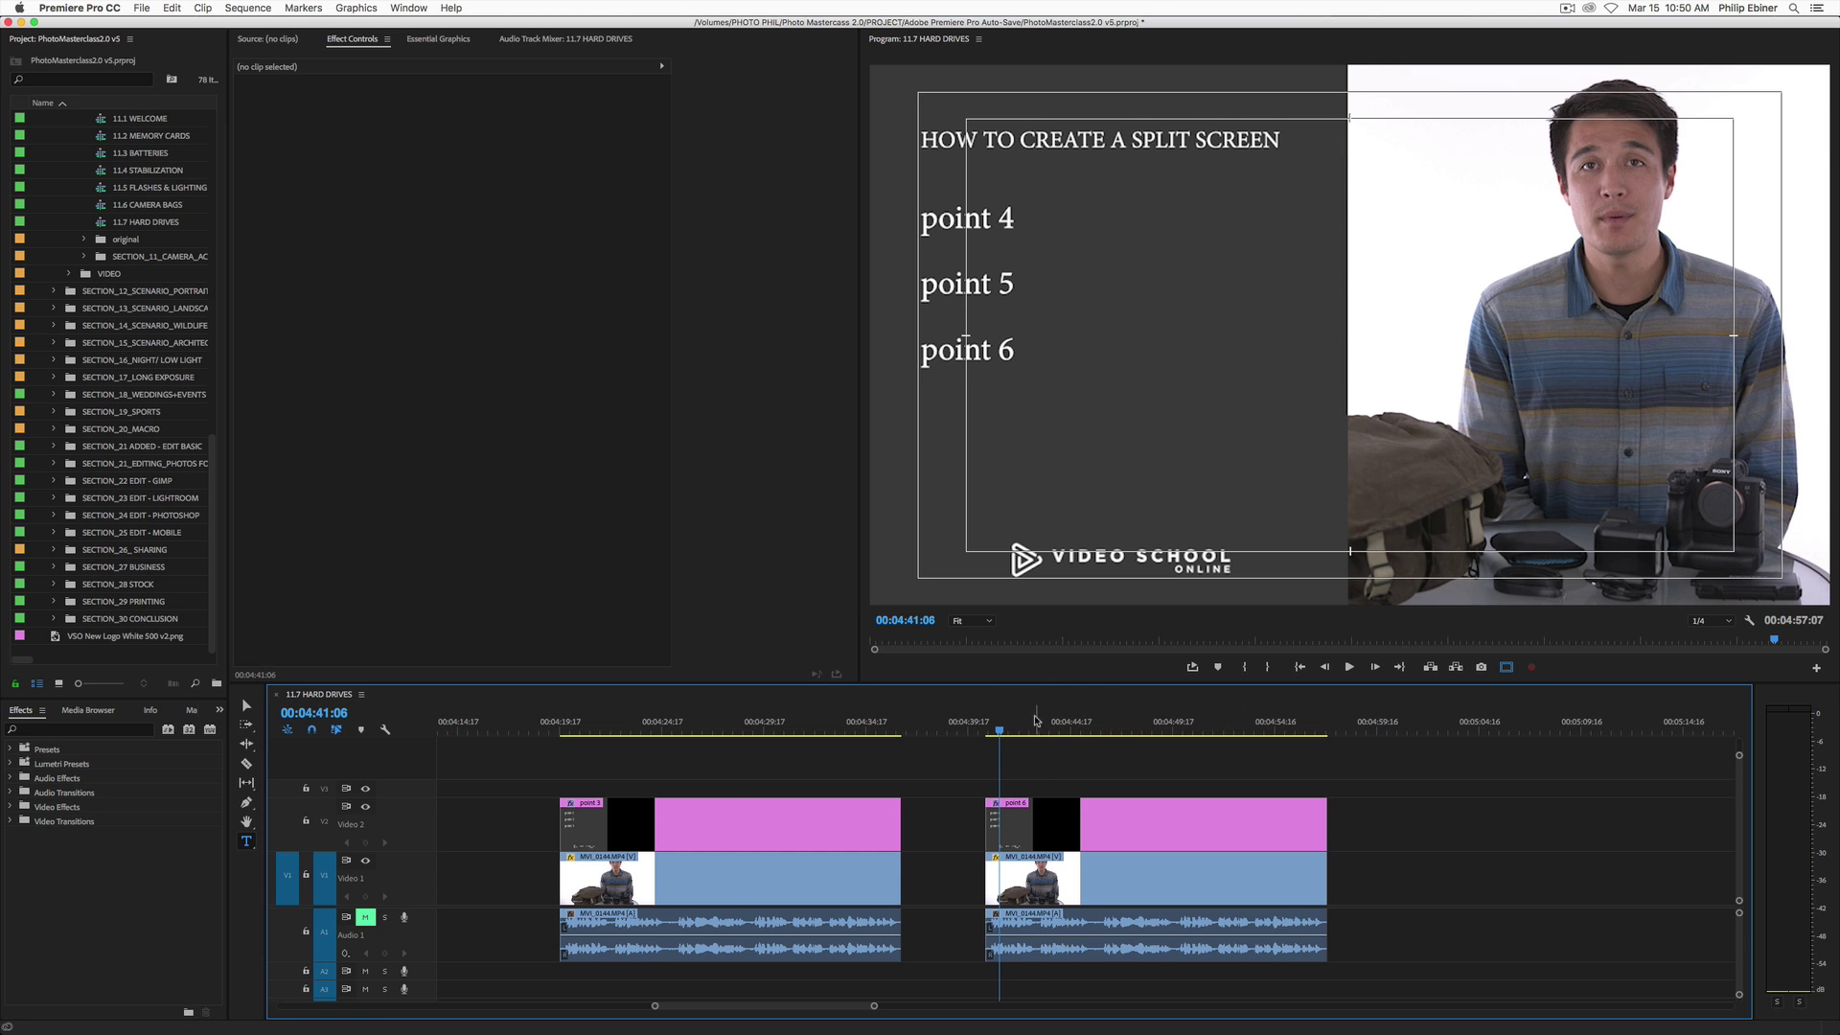
Razor the V2 points graphic twice at the playhead, where points 5 and 6 should appear.
{"action": "left_click", "coordinate": [1006, 727]}
{"action": "left_click", "coordinate": [1041, 726]}
{"action": "key", "text": "c"}
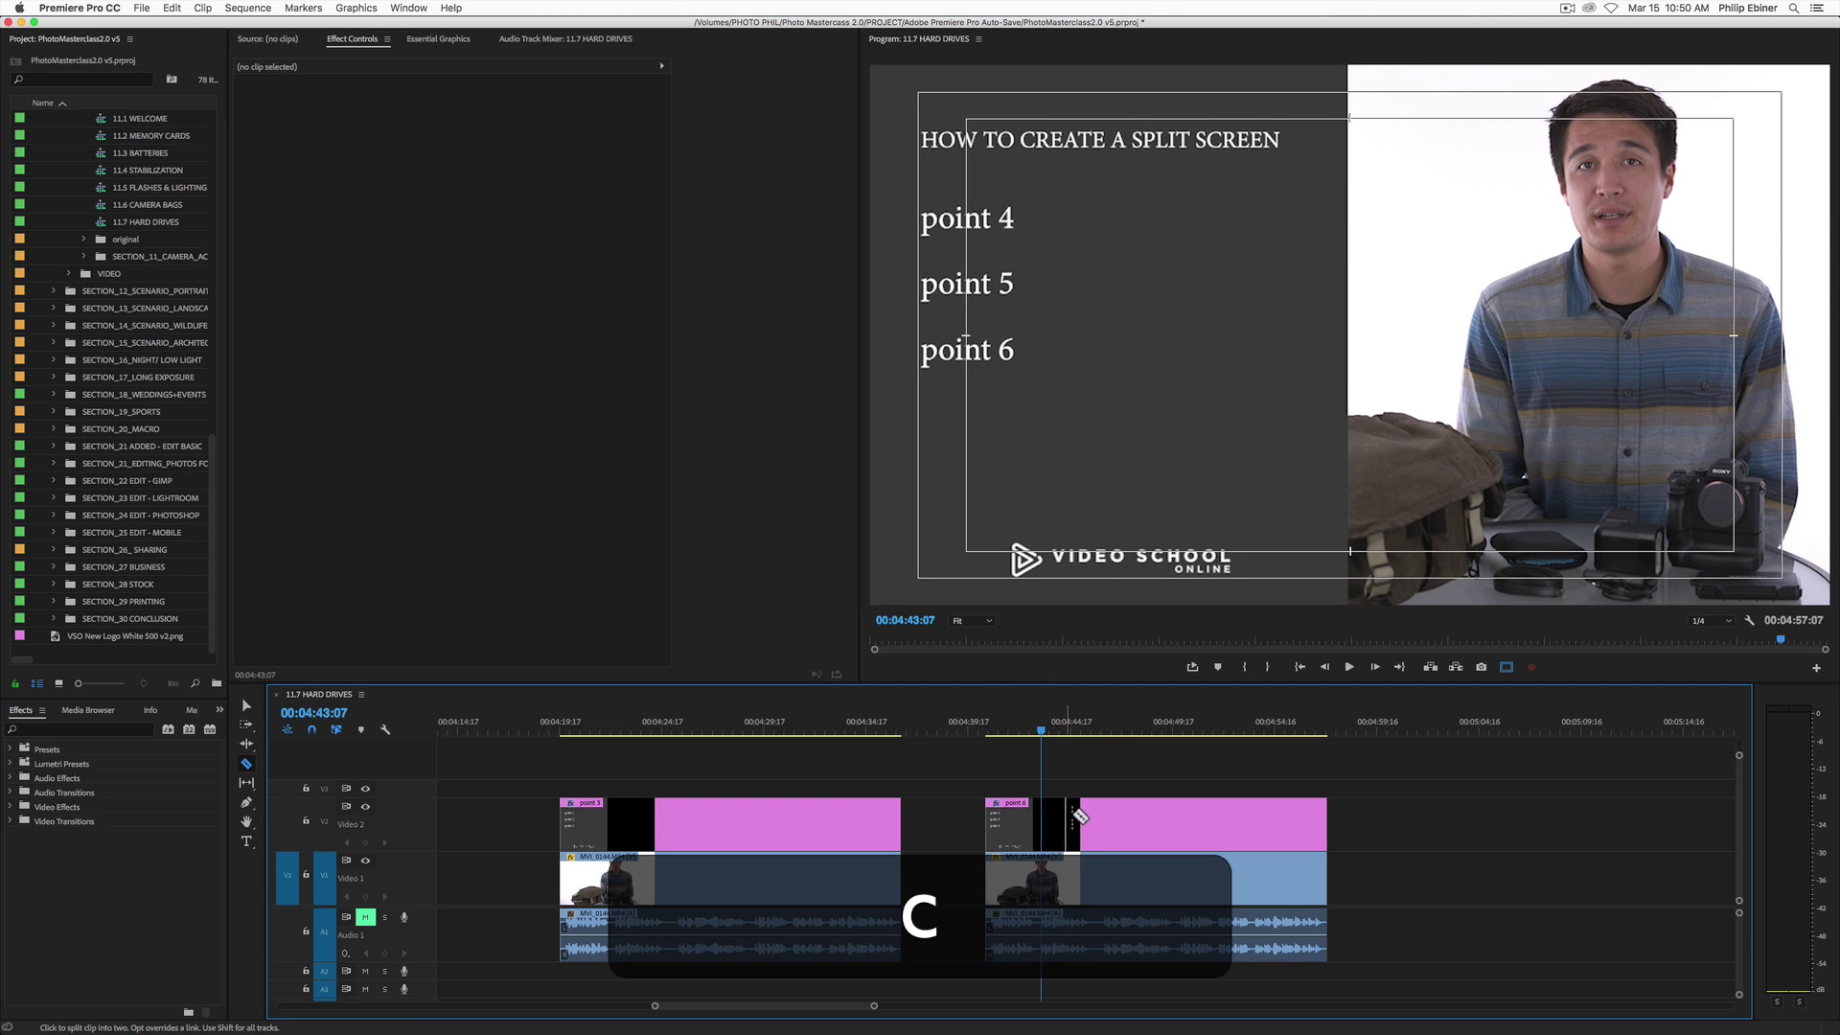
{"action": "left_click", "coordinate": [1037, 817]}
{"action": "left_click", "coordinate": [1085, 814]}
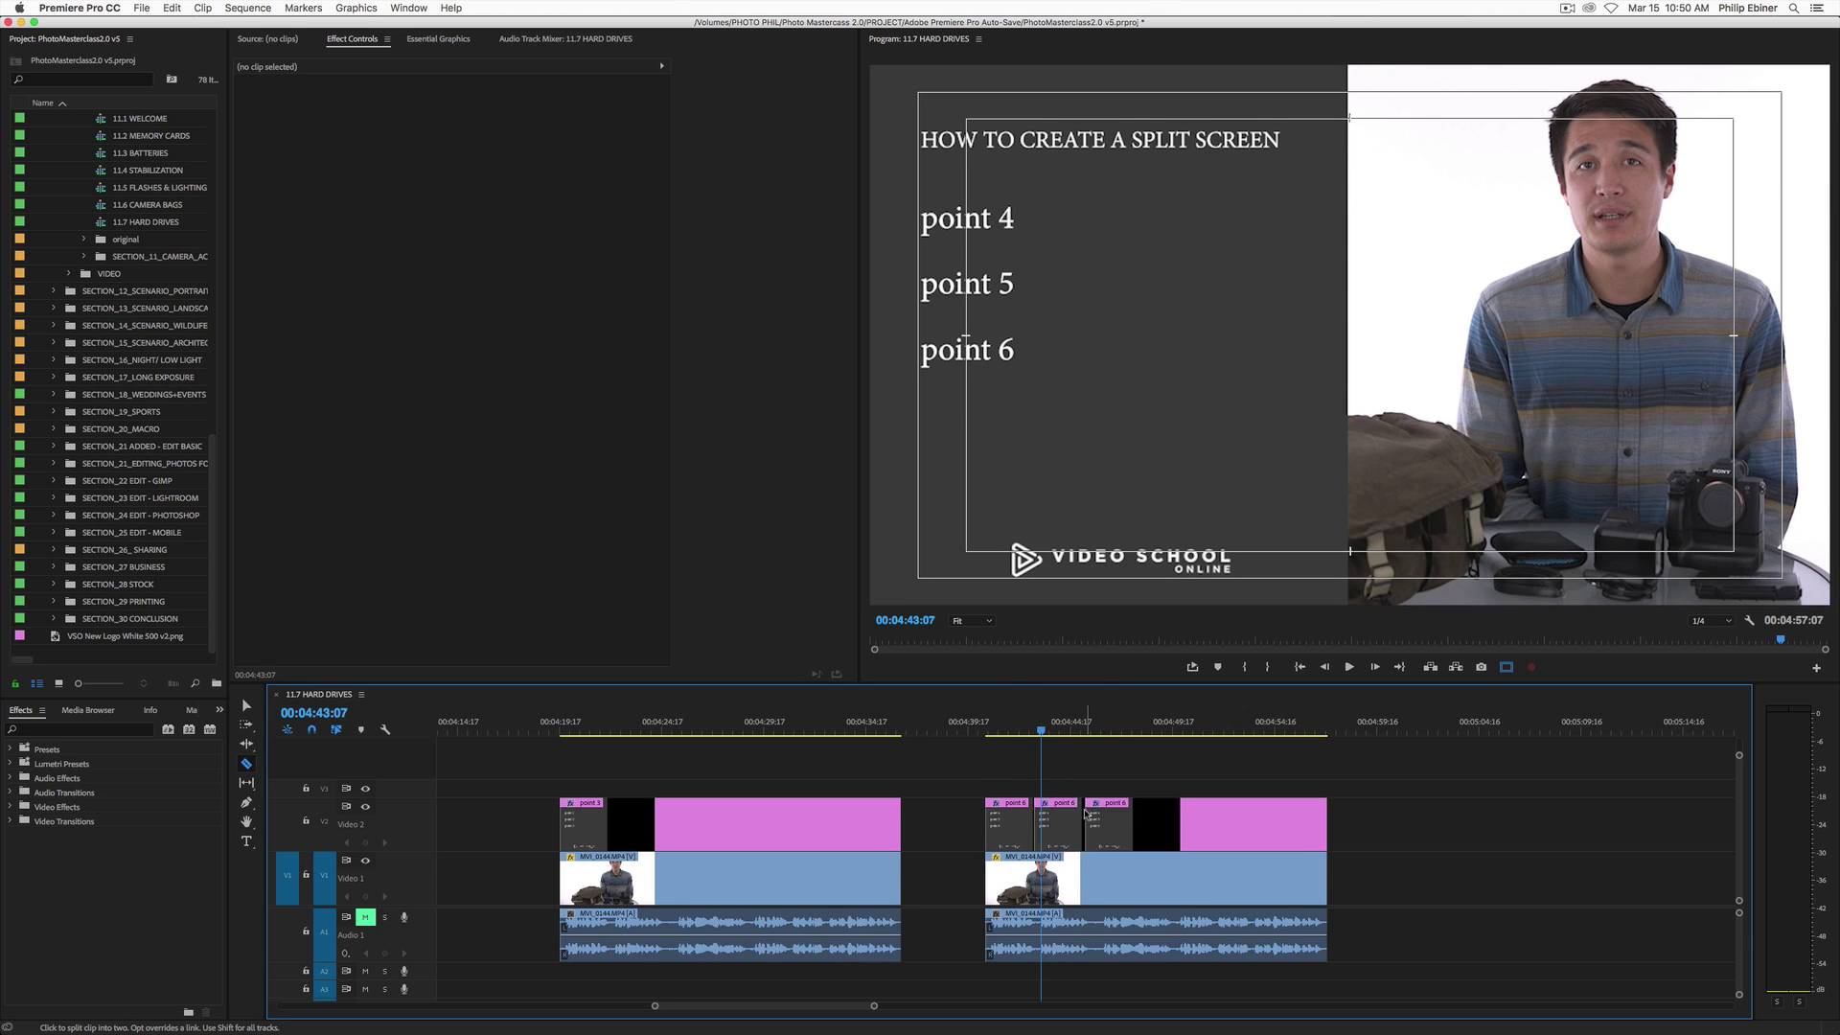
{"action": "key", "text": "v"}
Delete the point 5 and point 6 text layers from the first graphic piece.
{"action": "left_click", "coordinate": [1054, 727]}
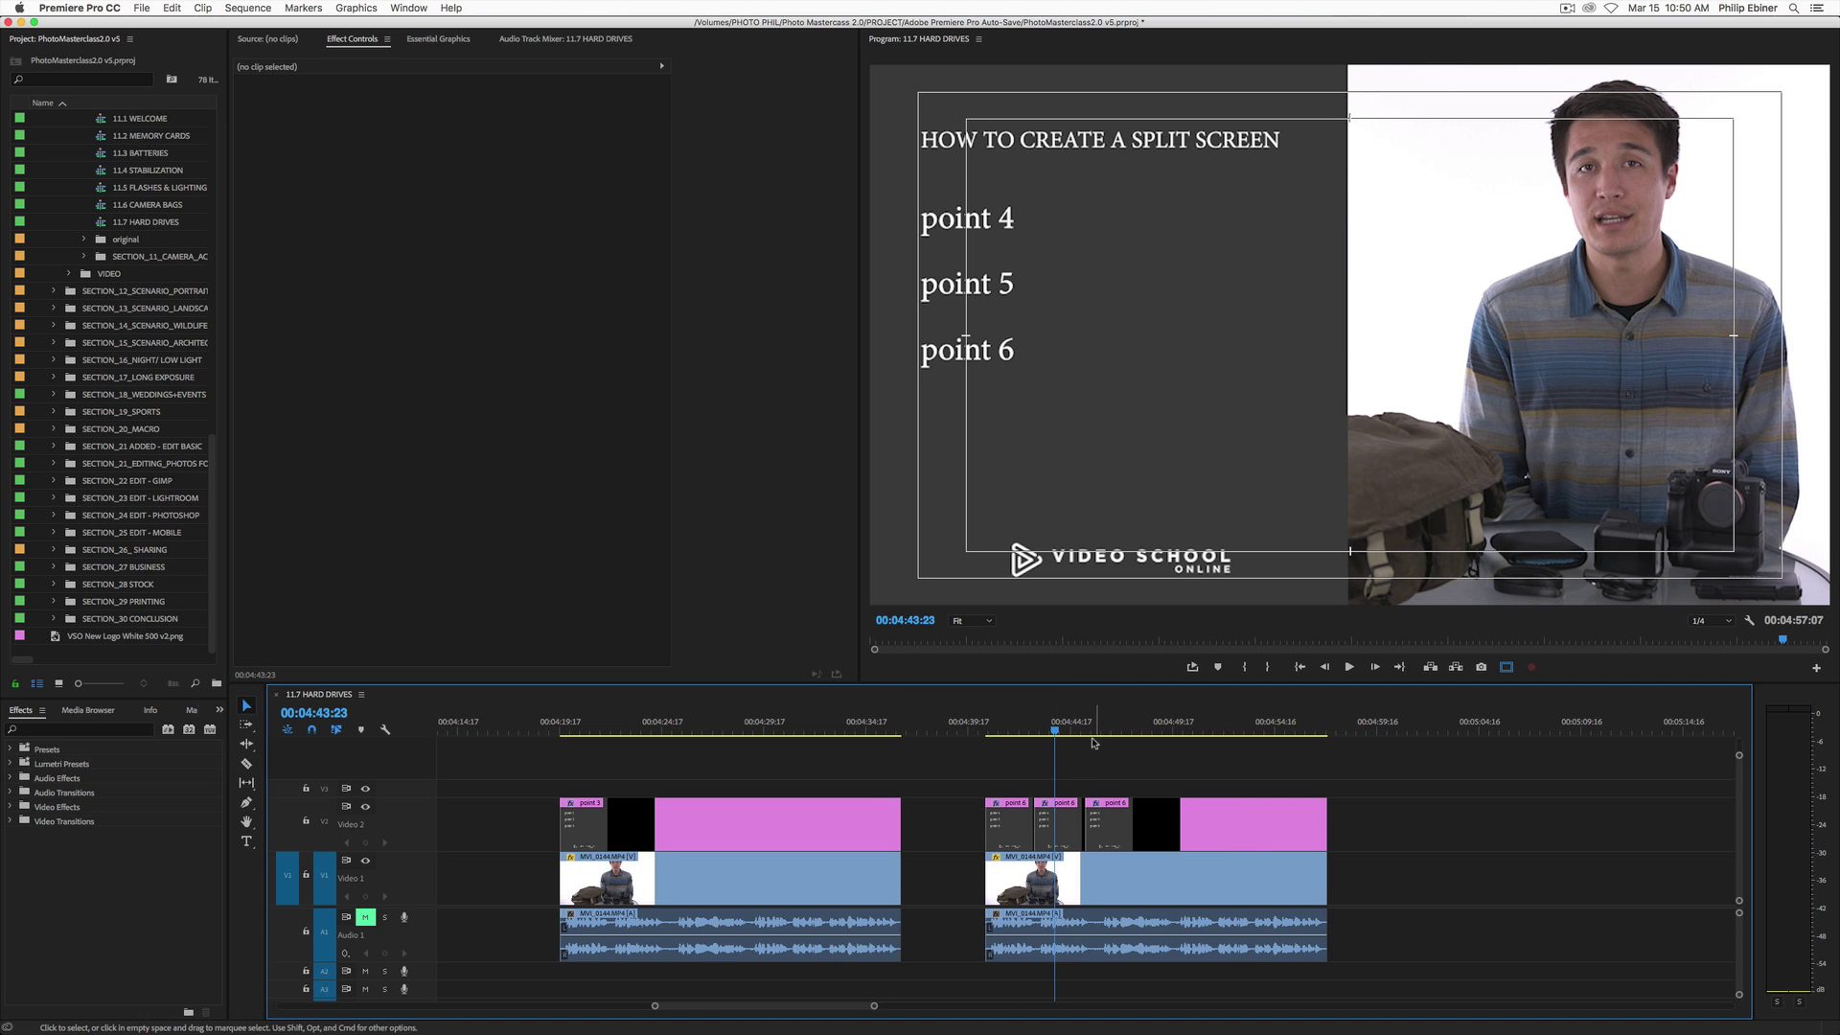
{"action": "left_click", "coordinate": [1009, 726]}
{"action": "left_click", "coordinate": [1009, 824]}
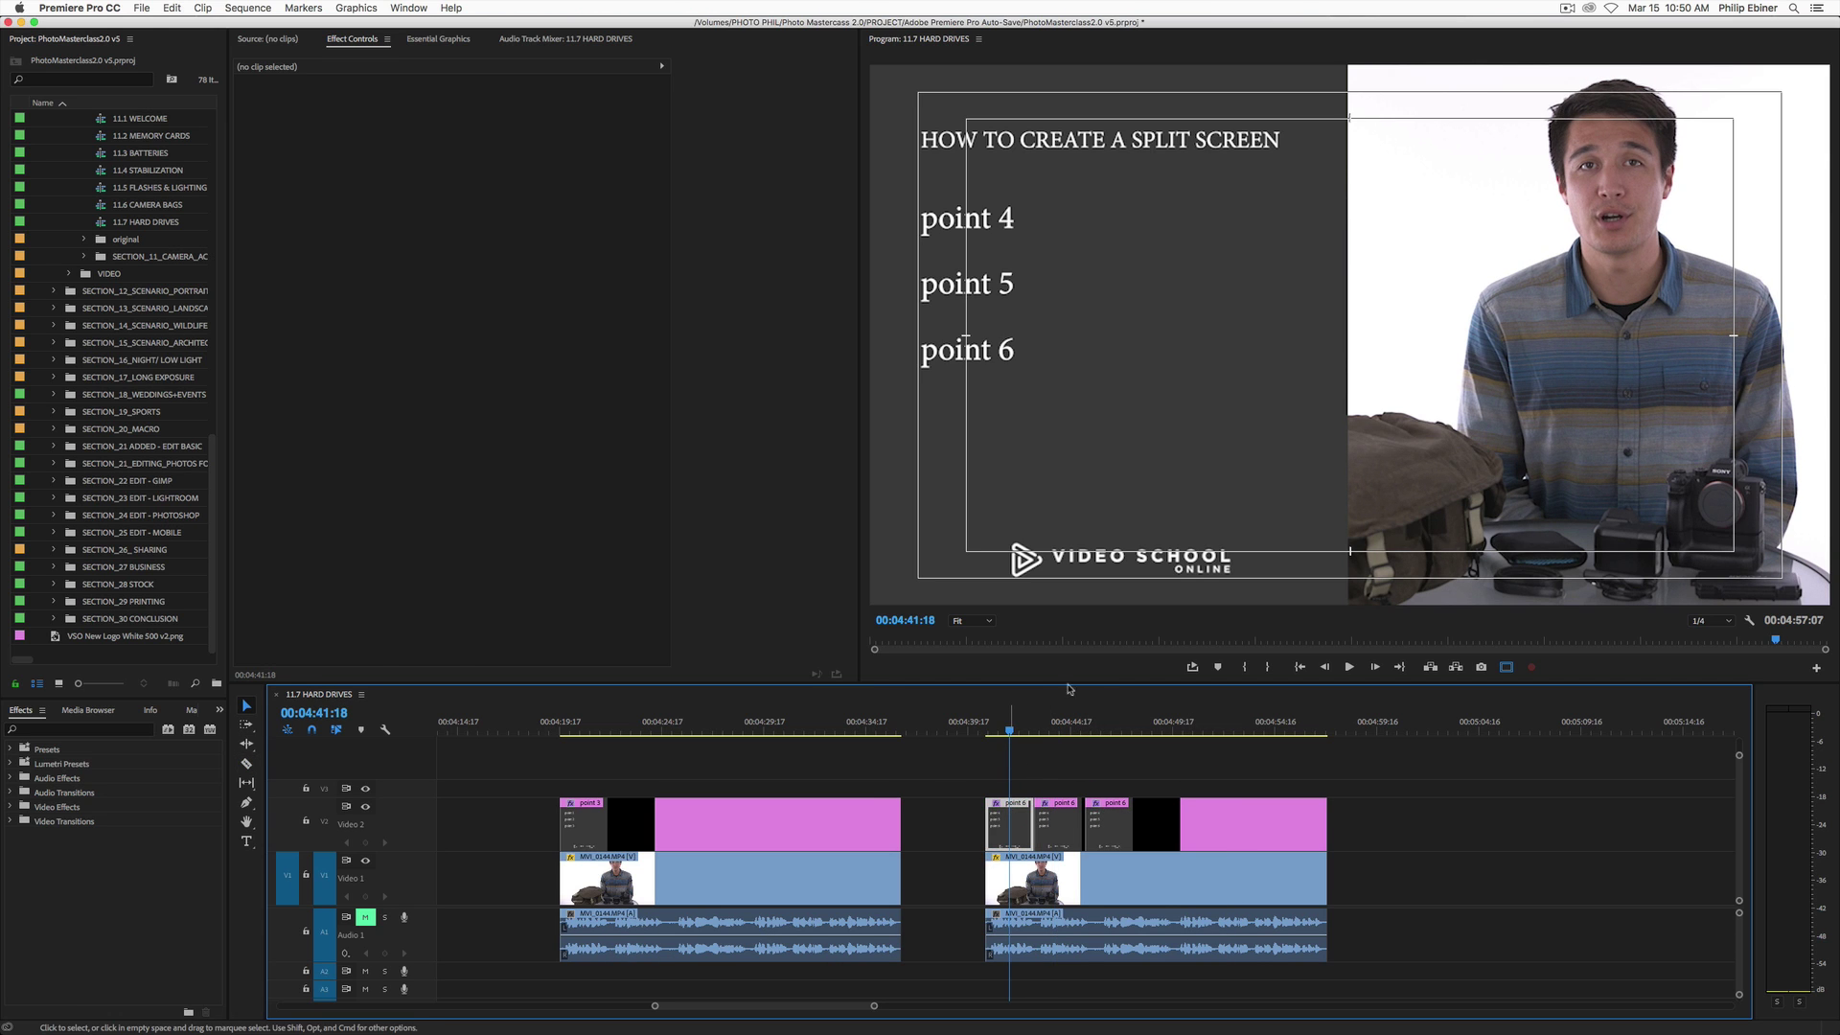
{"action": "left_click", "coordinate": [970, 290]}
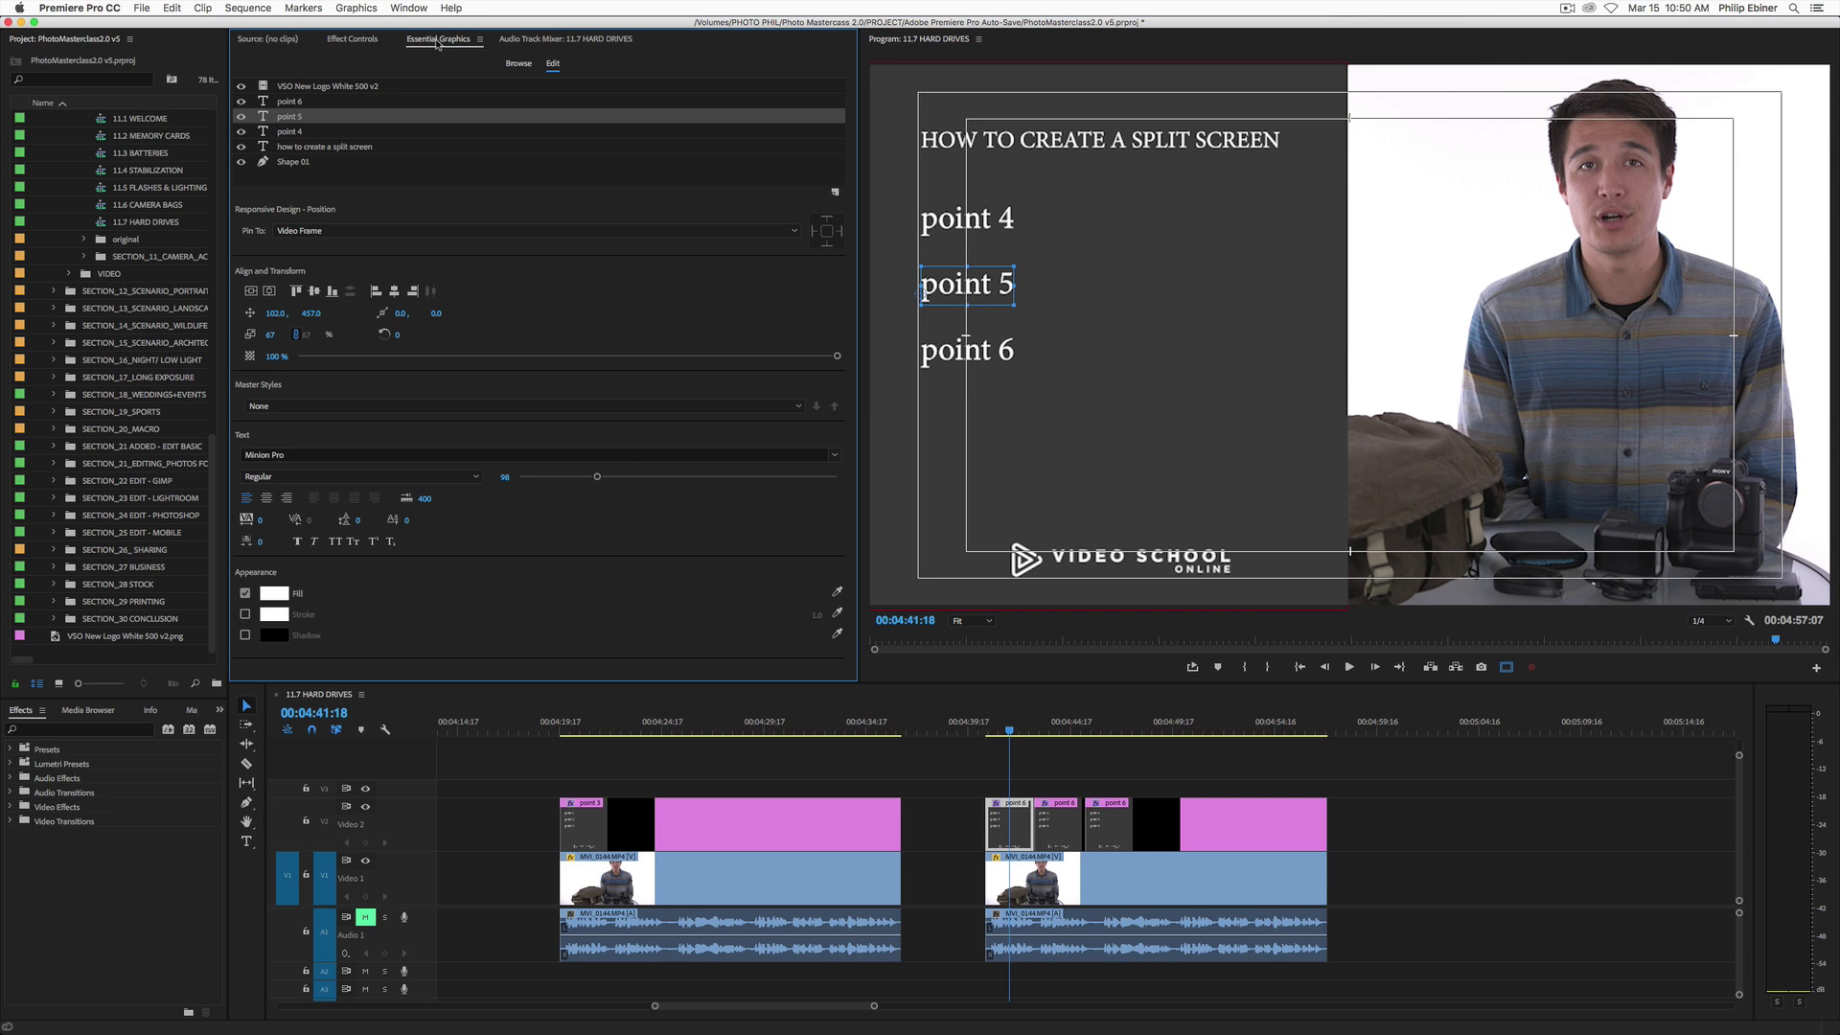
{"action": "key", "text": "BackSpace"}
{"action": "left_click", "coordinate": [293, 101]}
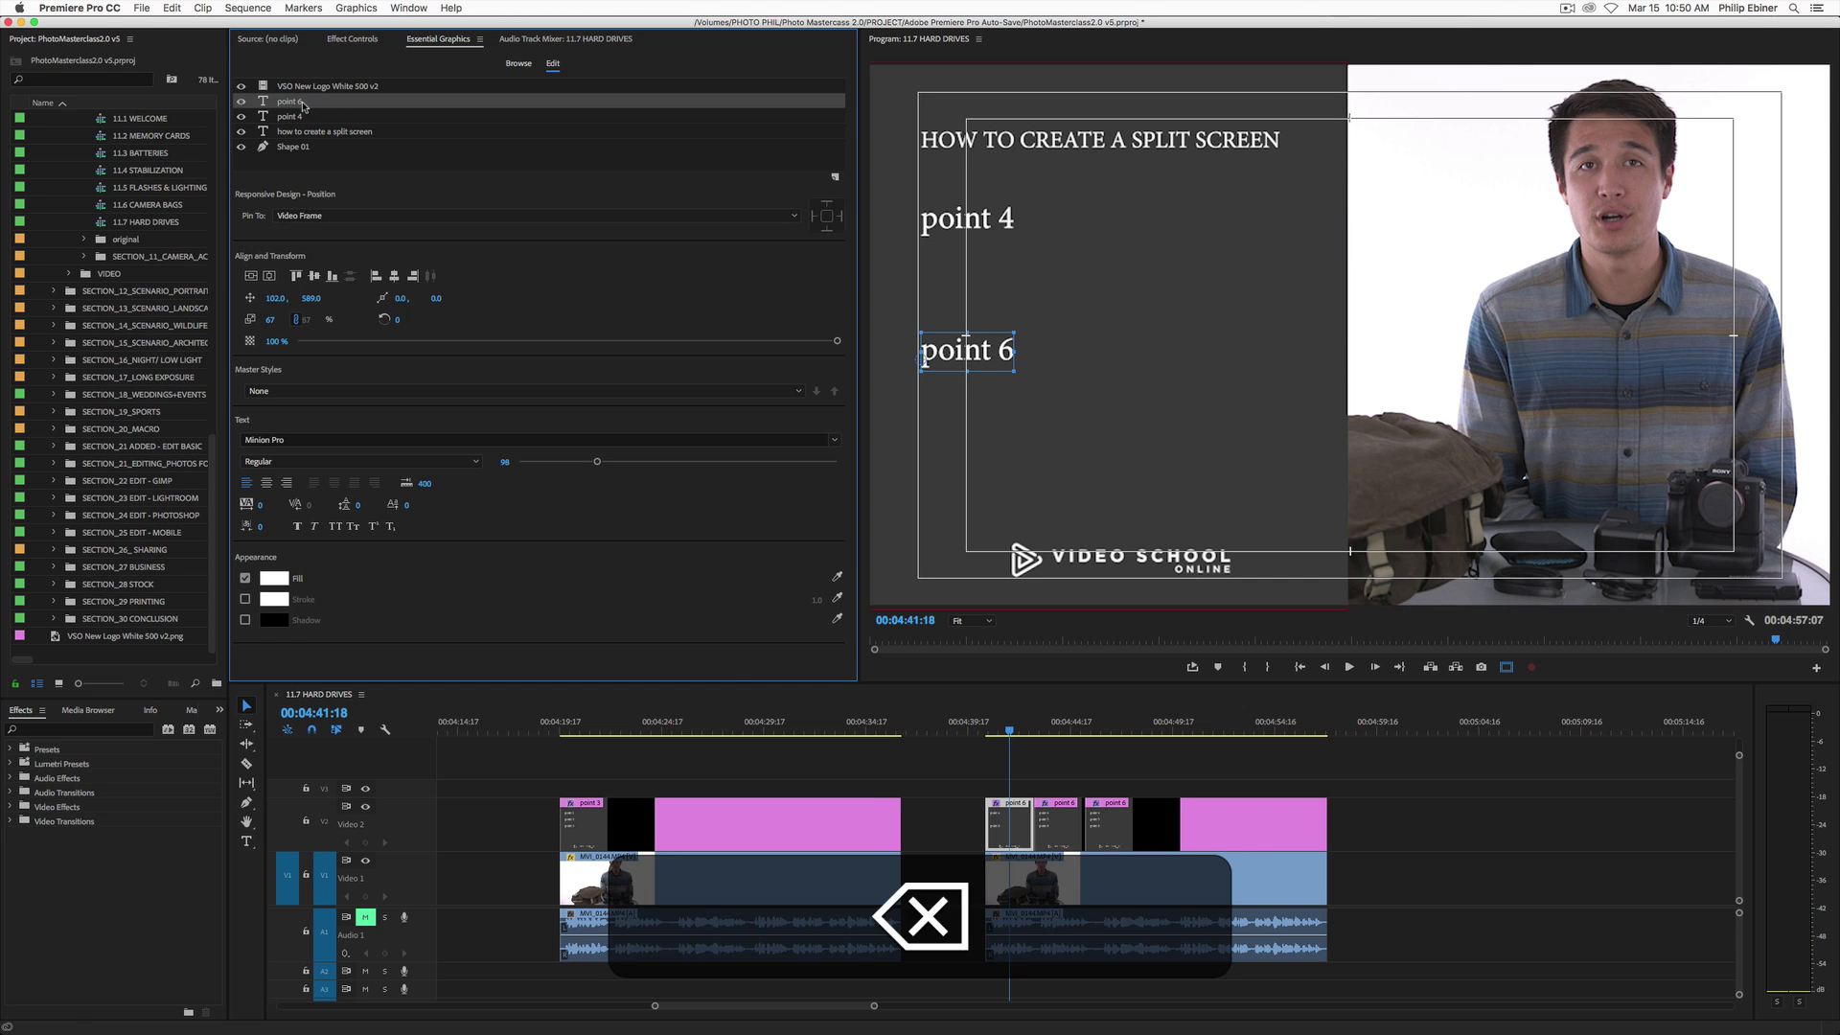
{"action": "key", "text": "BackSpace"}
Delete the point 6 text layer from the middle piece, restoring an accidentally deleted point 4.
{"action": "left_click", "coordinate": [1059, 738]}
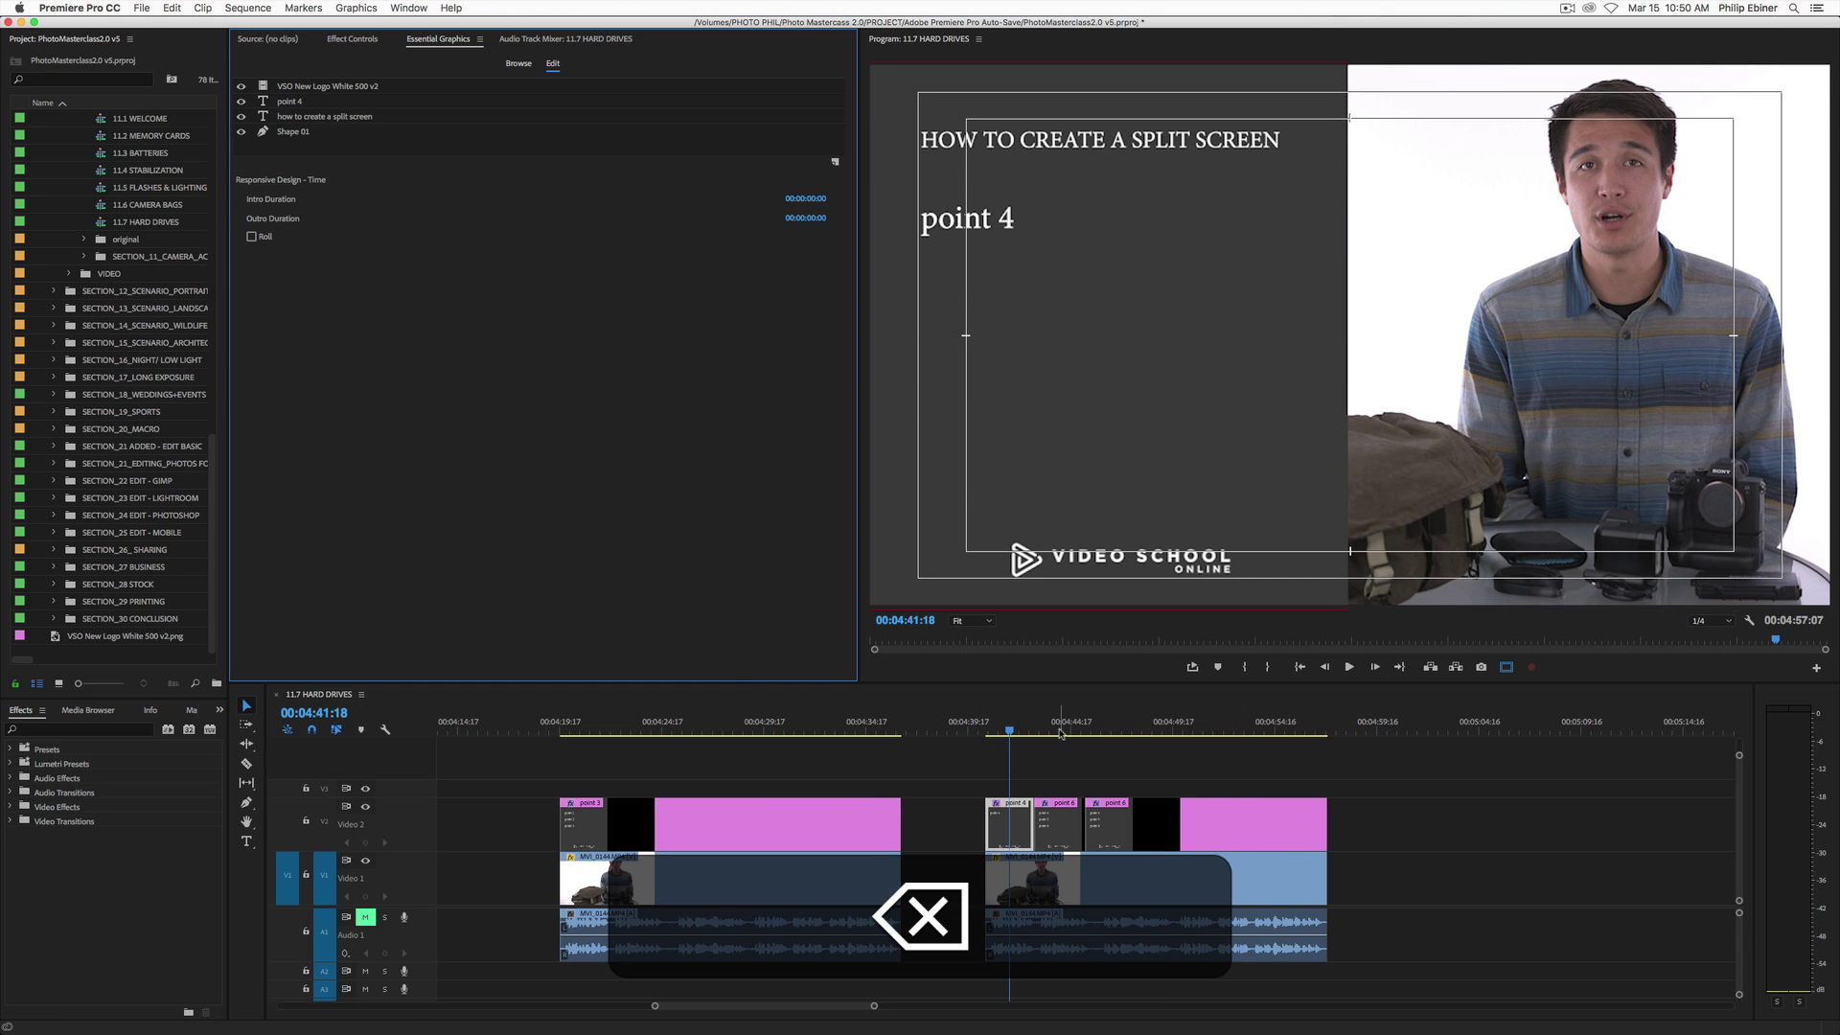
{"action": "left_click", "coordinate": [1062, 826]}
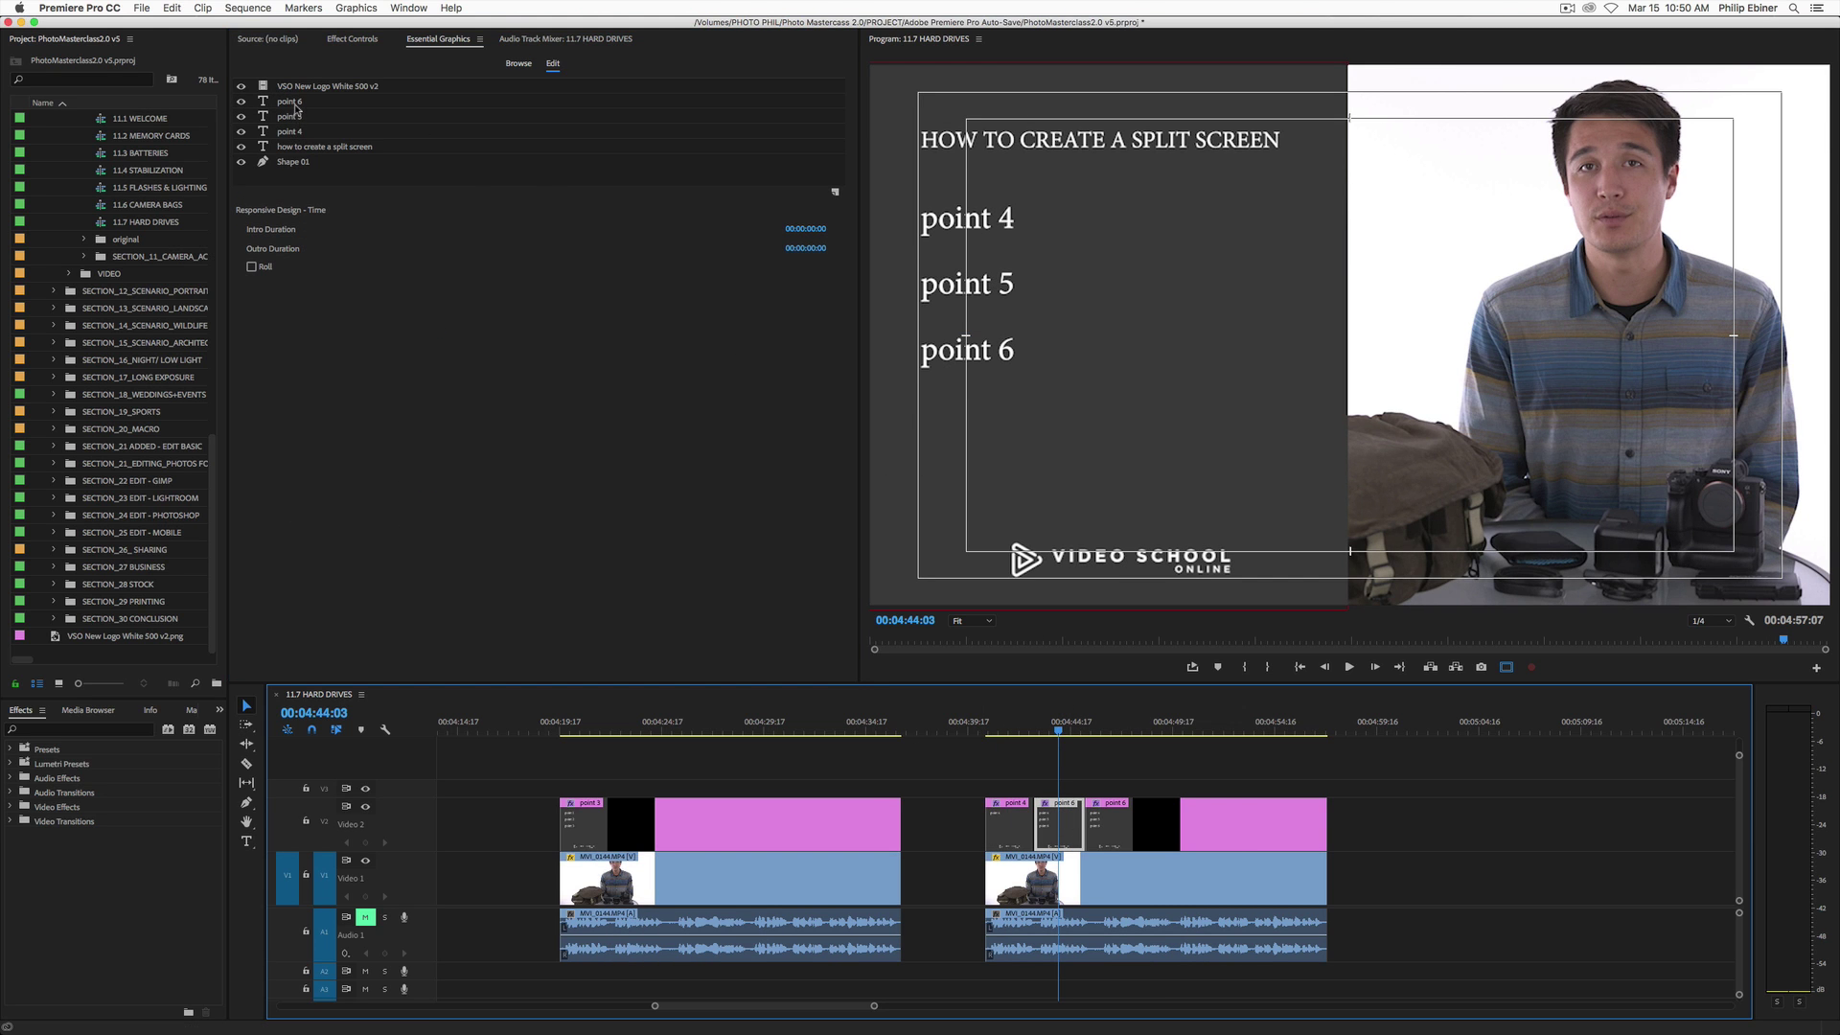
{"action": "left_click", "coordinate": [292, 132]}
{"action": "key", "text": "BackSpace"}
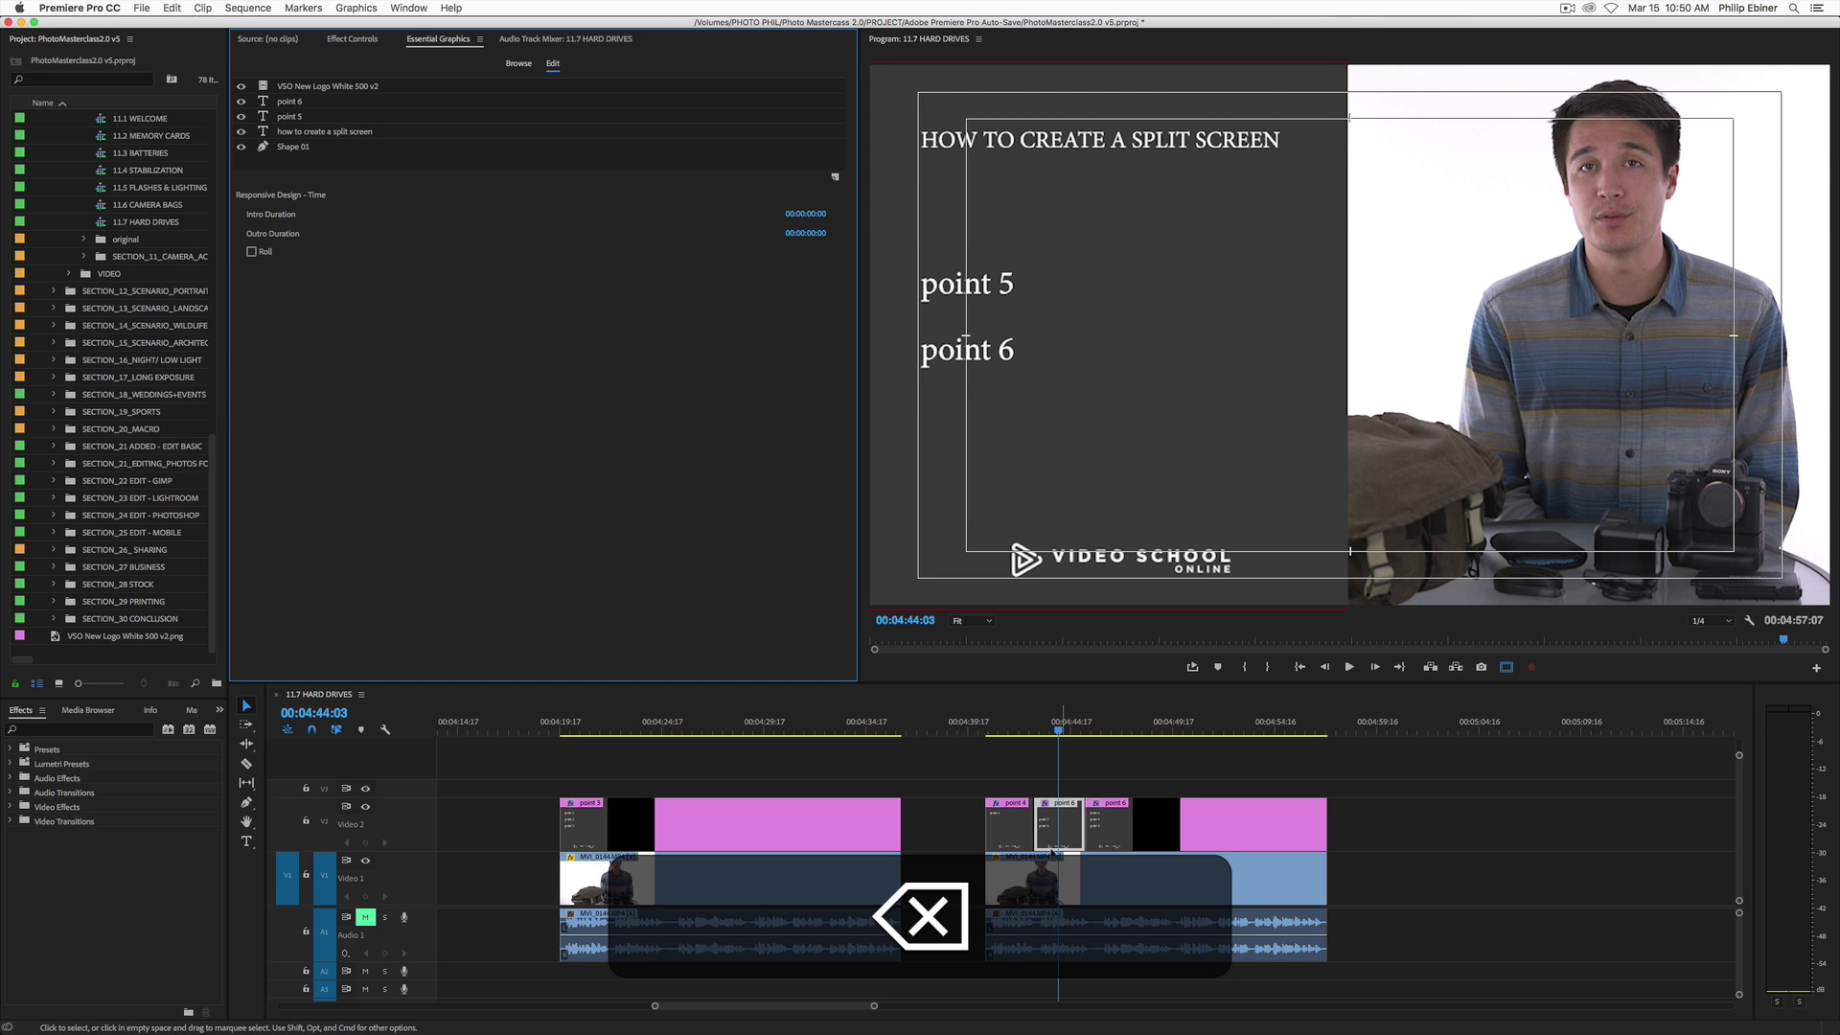
{"action": "left_click", "coordinate": [1015, 731]}
{"action": "key", "text": "super+z"}
{"action": "left_click_drag", "start_coordinate": [1018, 733], "coordinate": [1057, 733]}
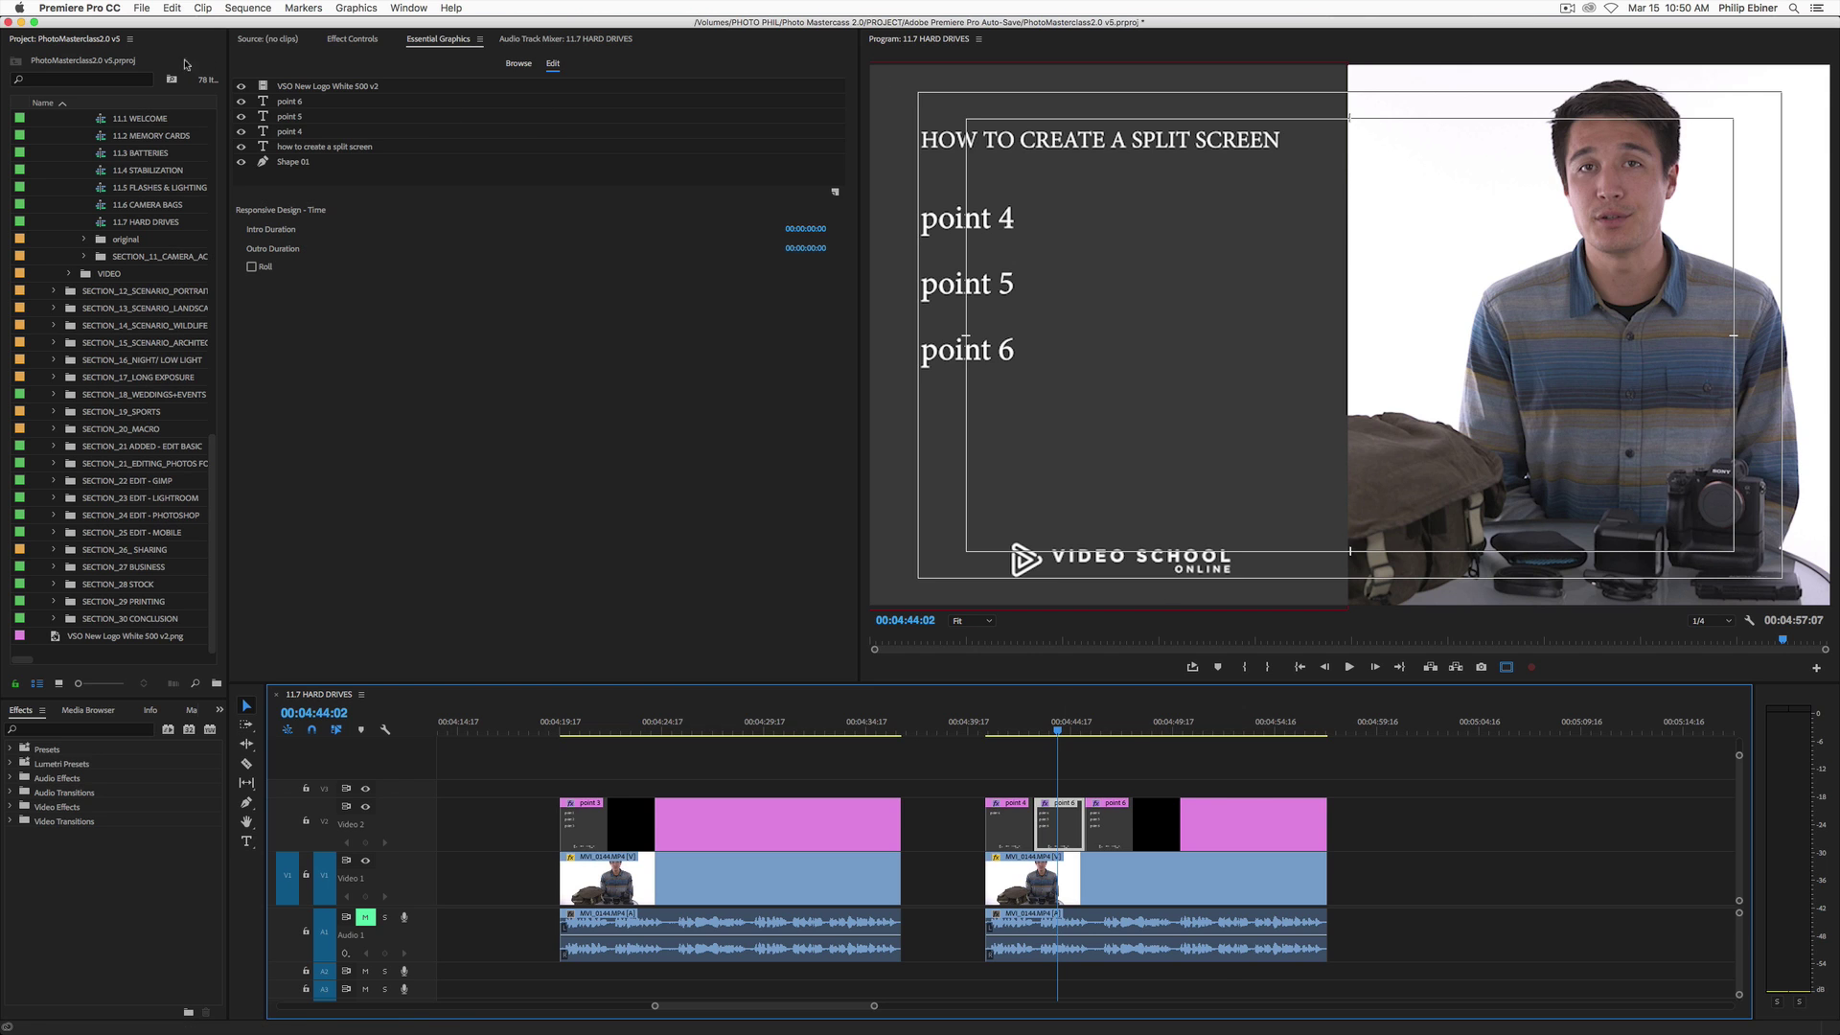
{"action": "left_click", "coordinate": [294, 104]}
{"action": "key", "text": "BackSpace"}
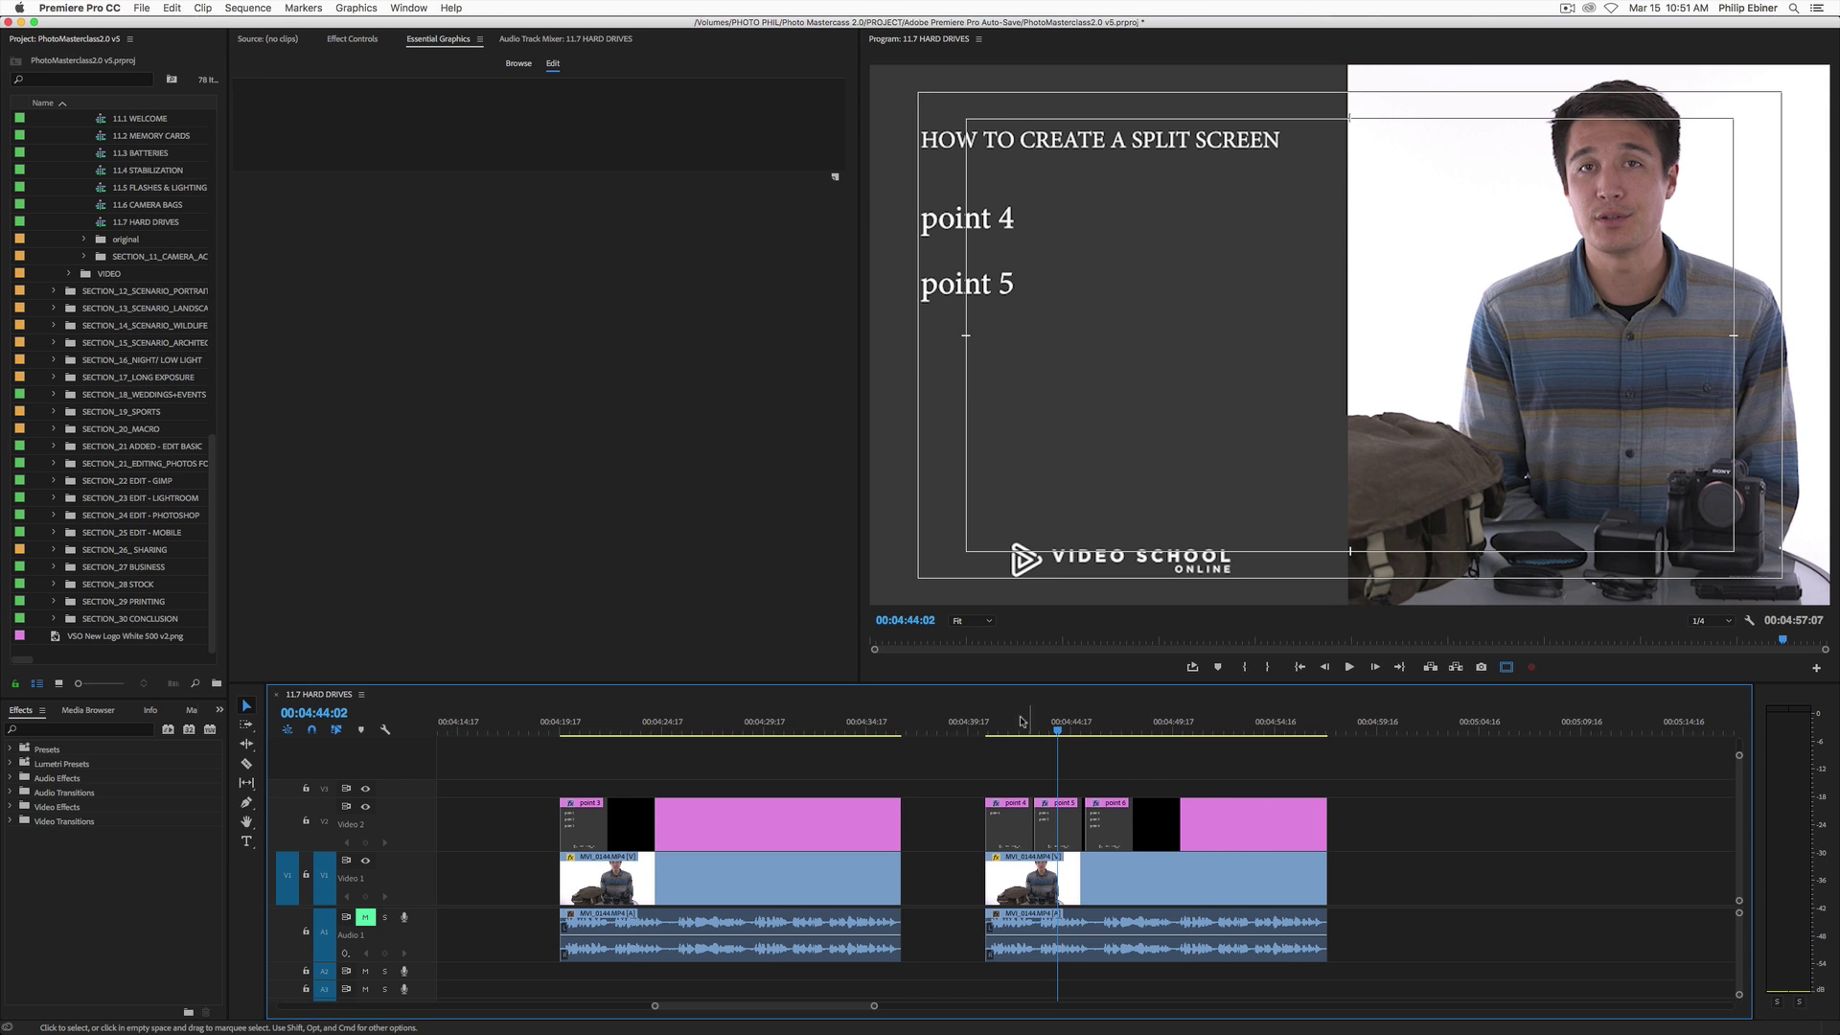
Play back the points reveal from just before point 4 and select the three graphic pieces.
{"action": "left_click", "coordinate": [1000, 726]}
{"action": "key", "text": "space"}
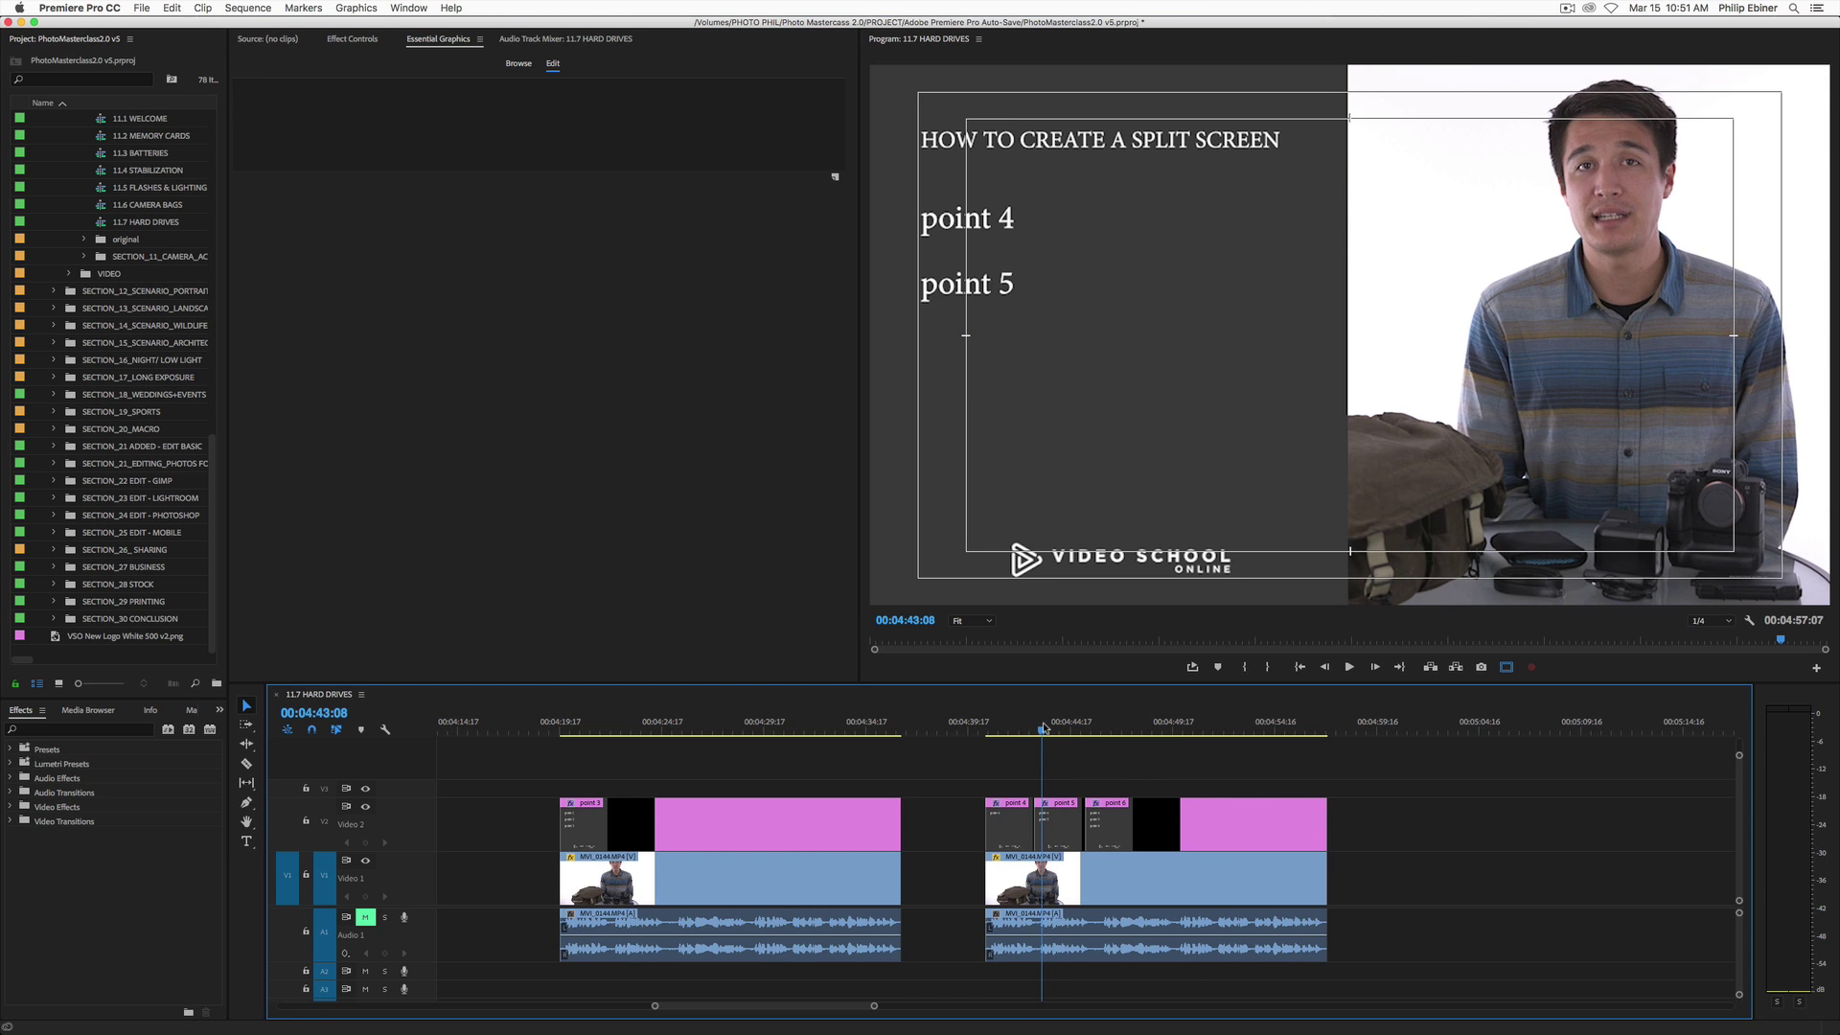
{"action": "left_click", "coordinate": [1118, 725]}
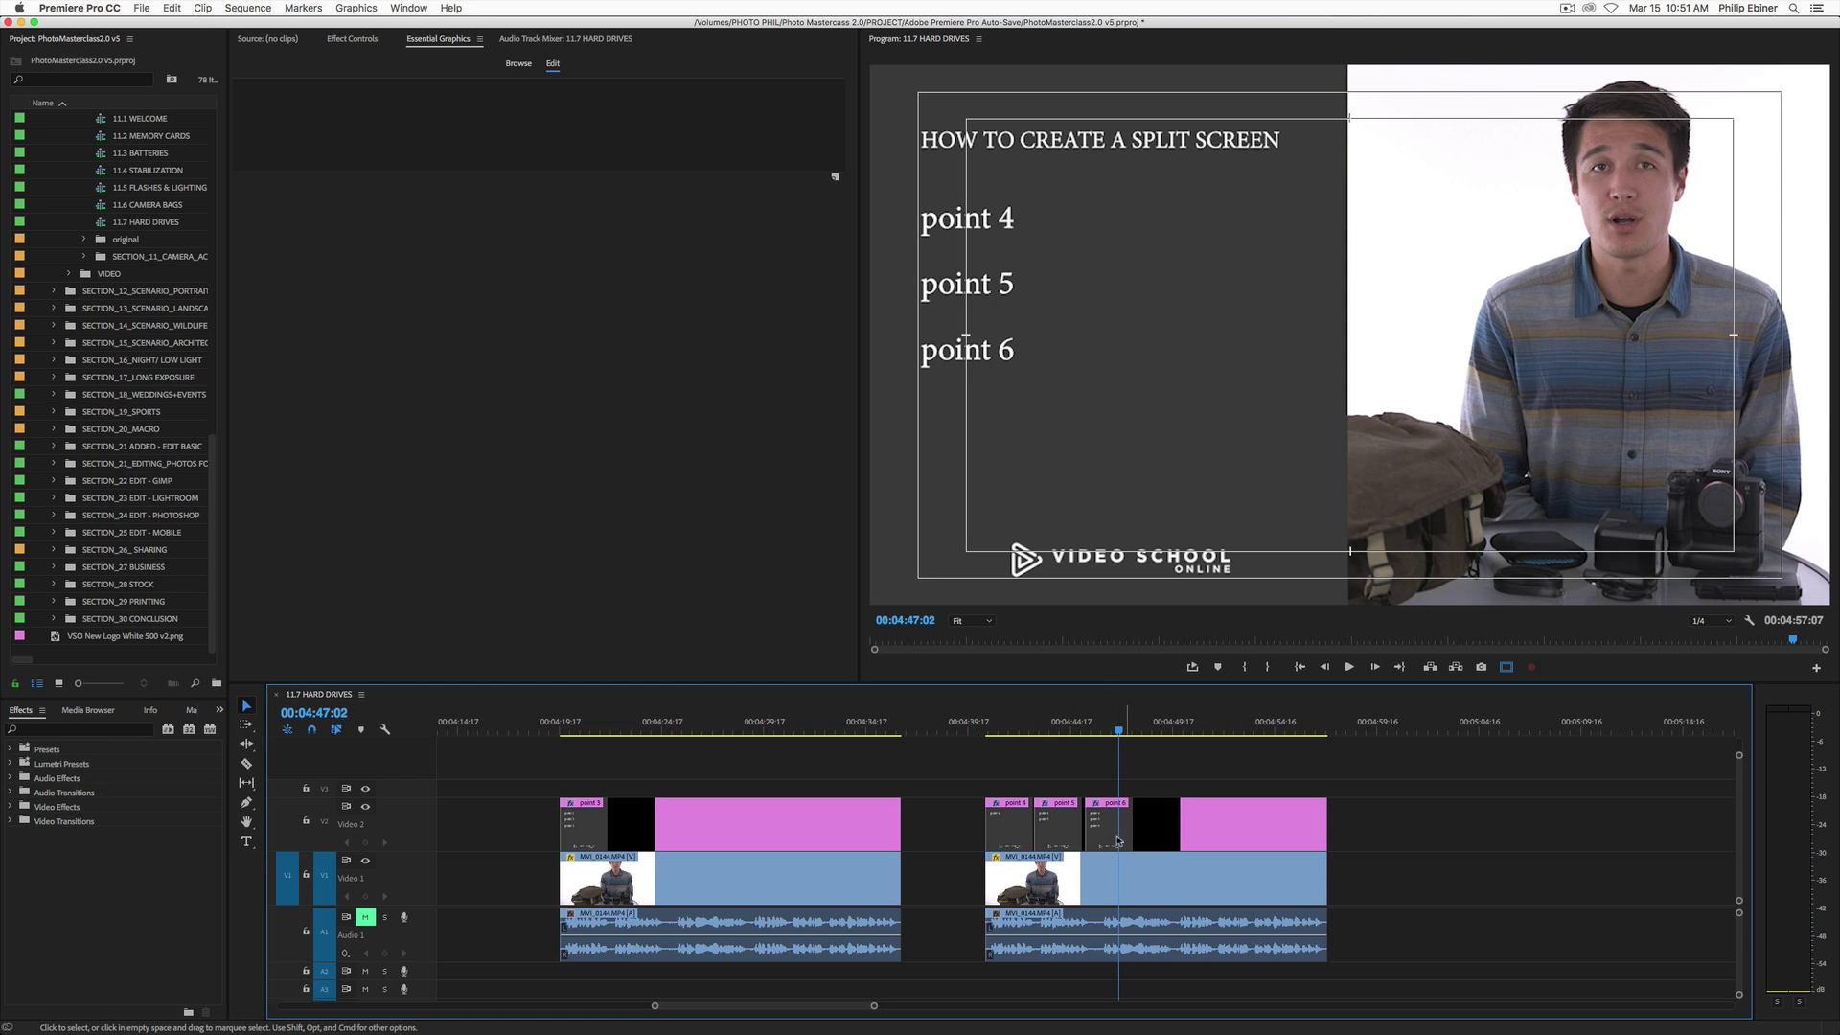
{"action": "left_click_drag", "start_coordinate": [1002, 775], "coordinate": [1131, 824]}
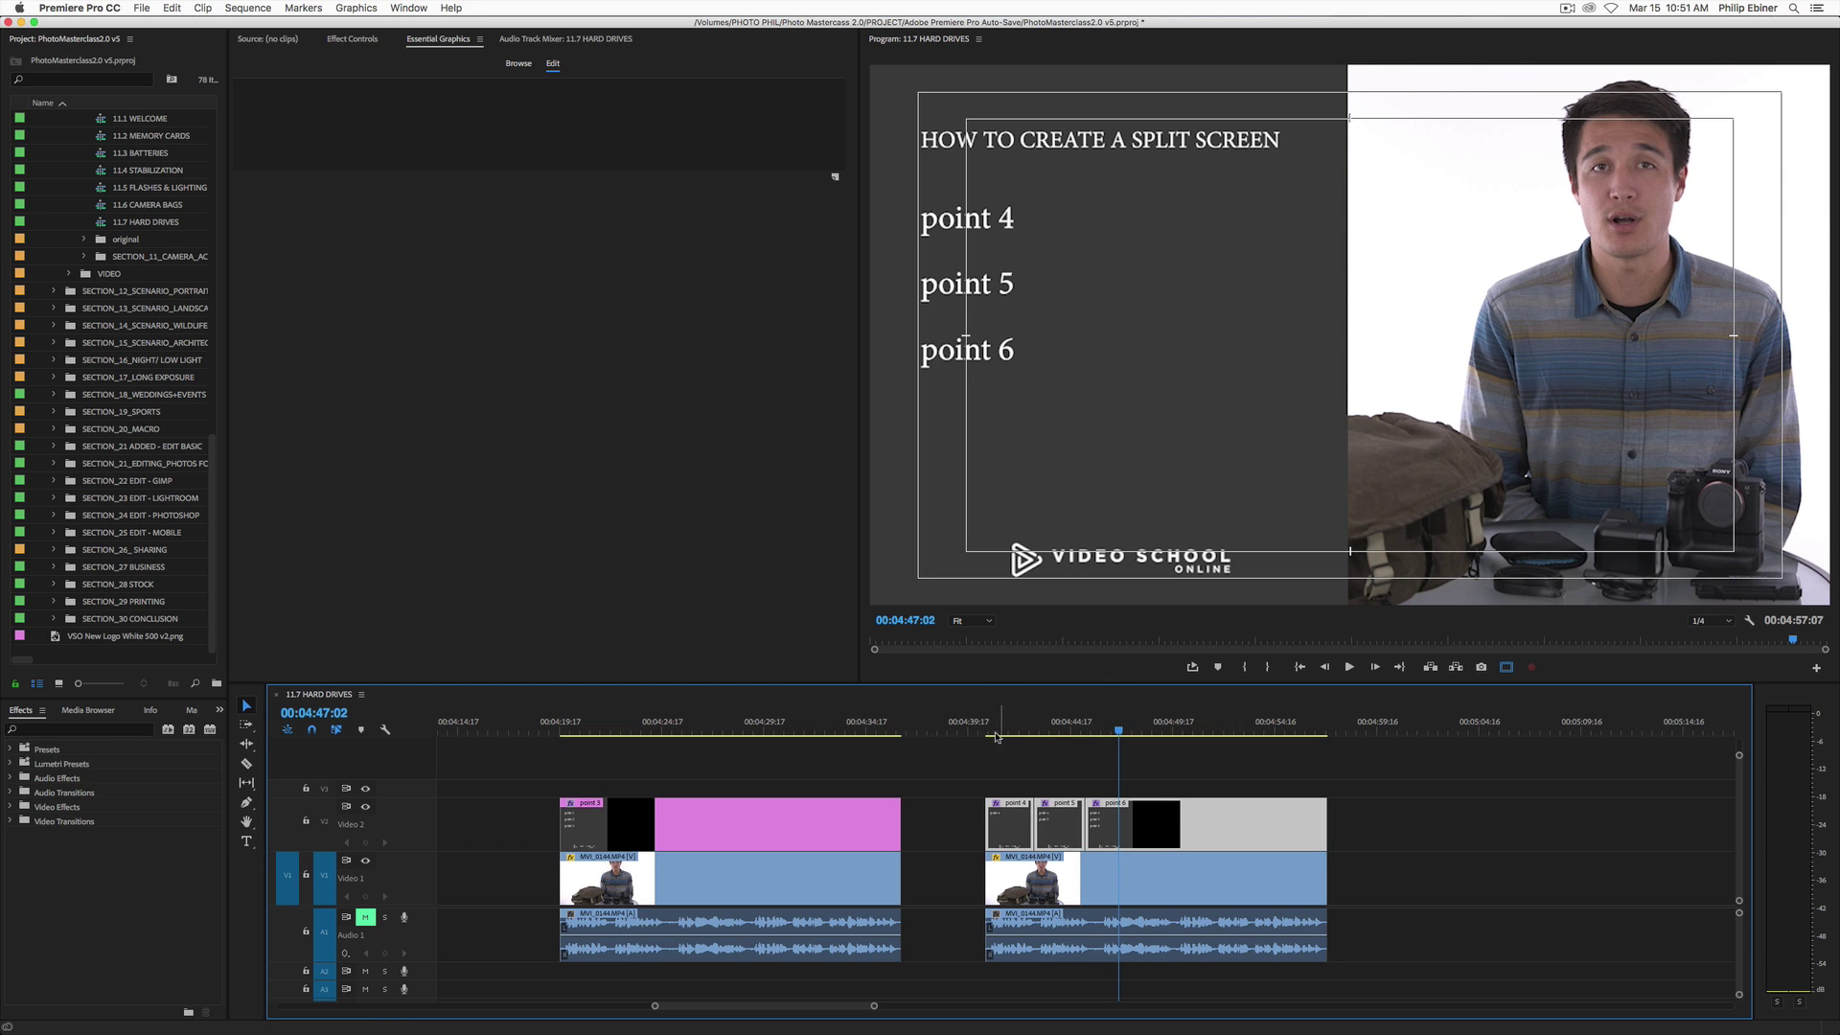
Add Cross Dissolves to the three point pieces, delete the opening one, and preview playback.
{"action": "left_click_drag", "start_coordinate": [976, 765], "coordinate": [1123, 828]}
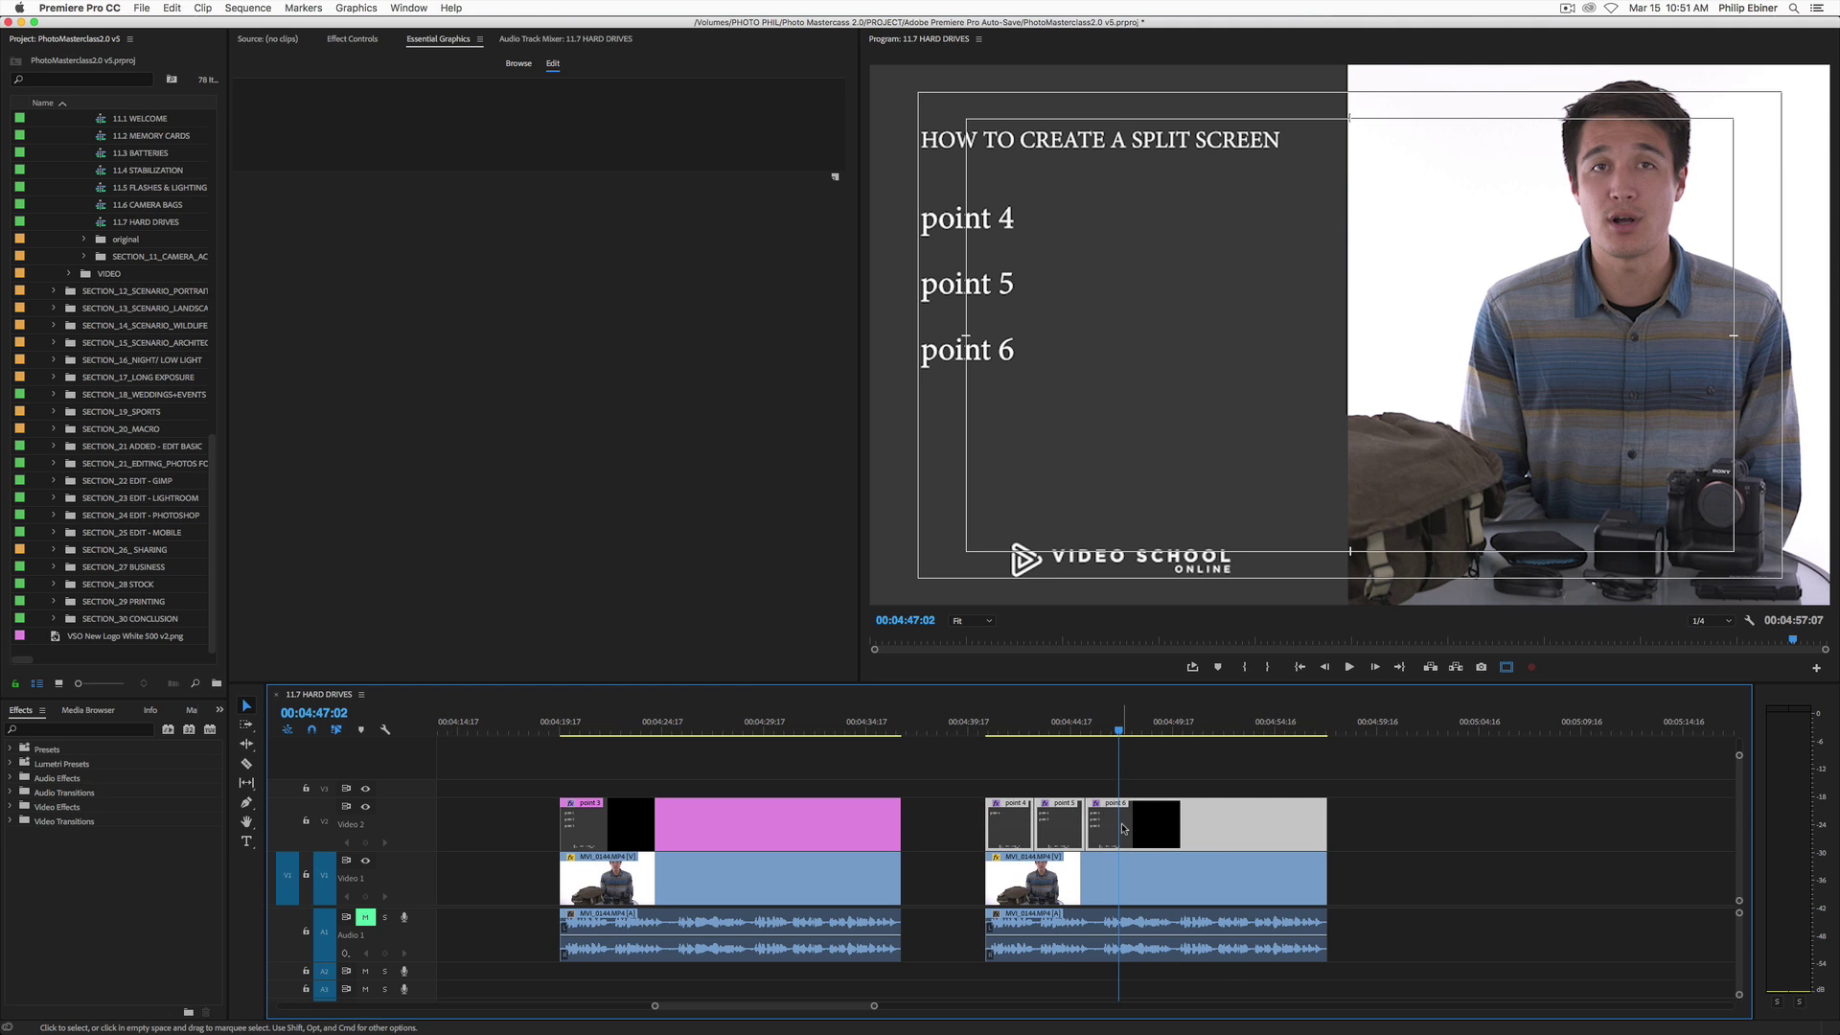
{"action": "key", "text": "super+d"}
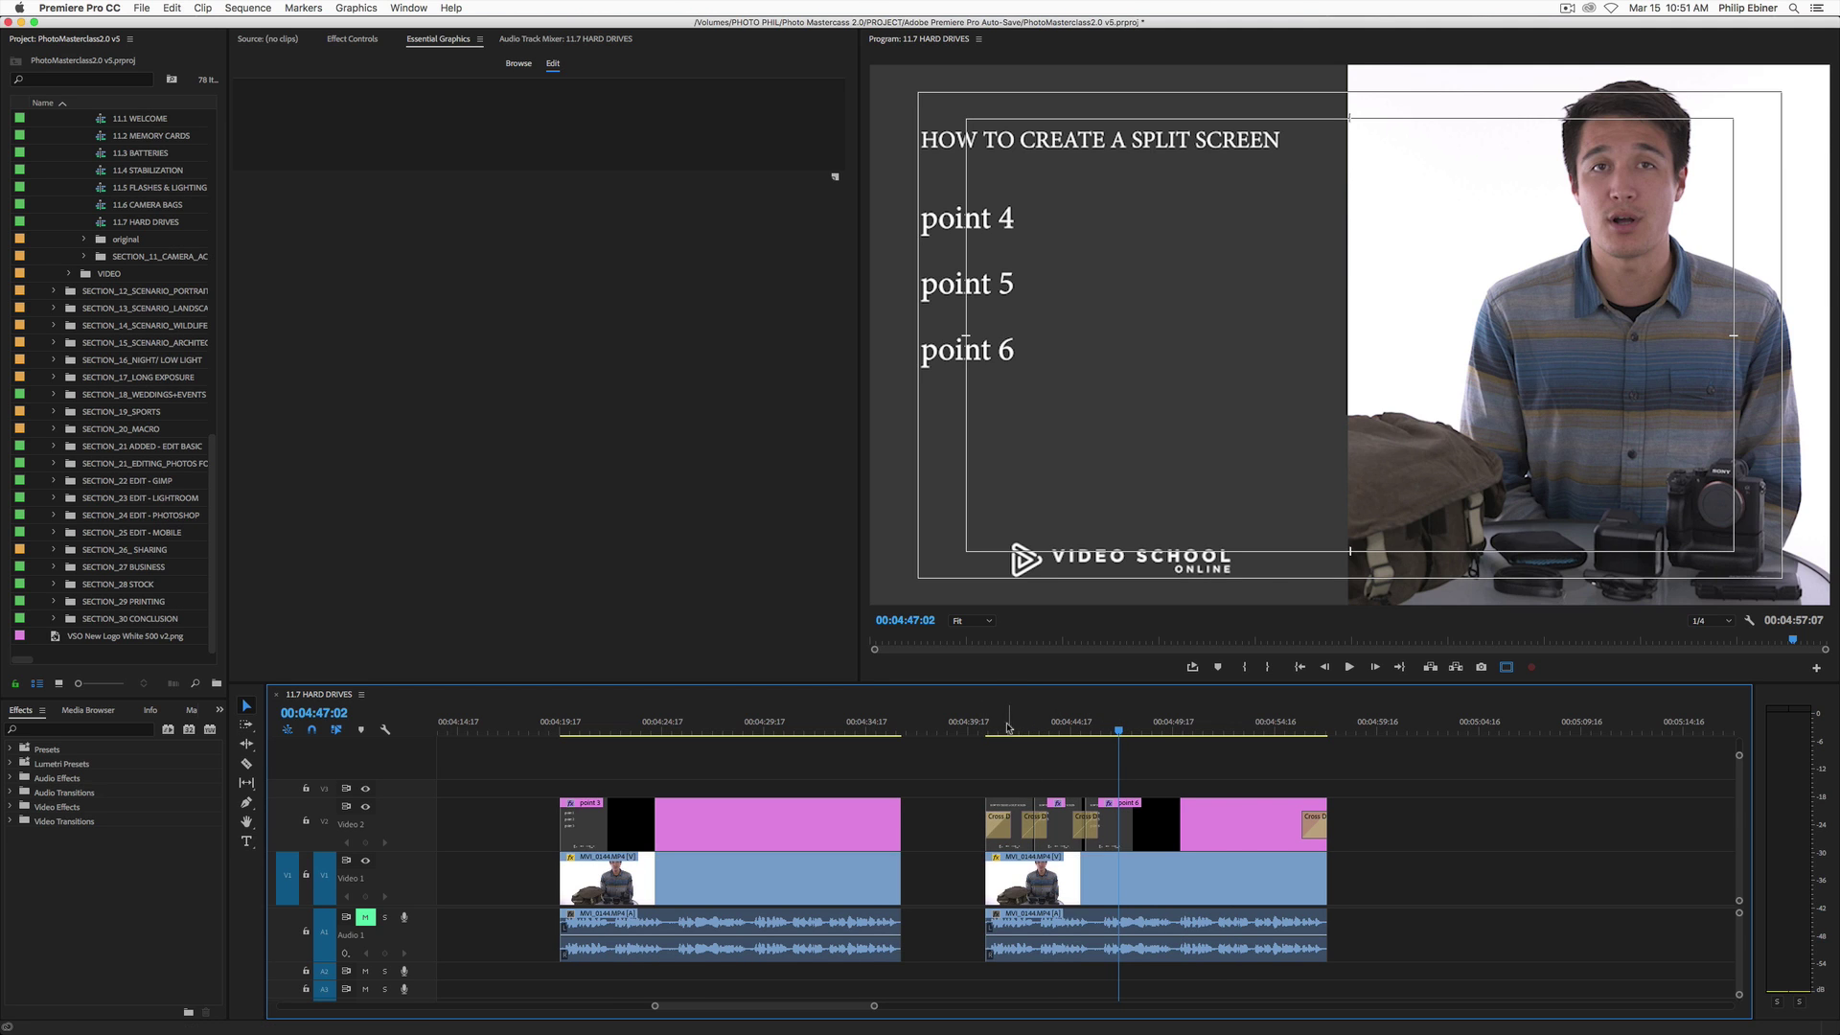
{"action": "left_click", "coordinate": [993, 729]}
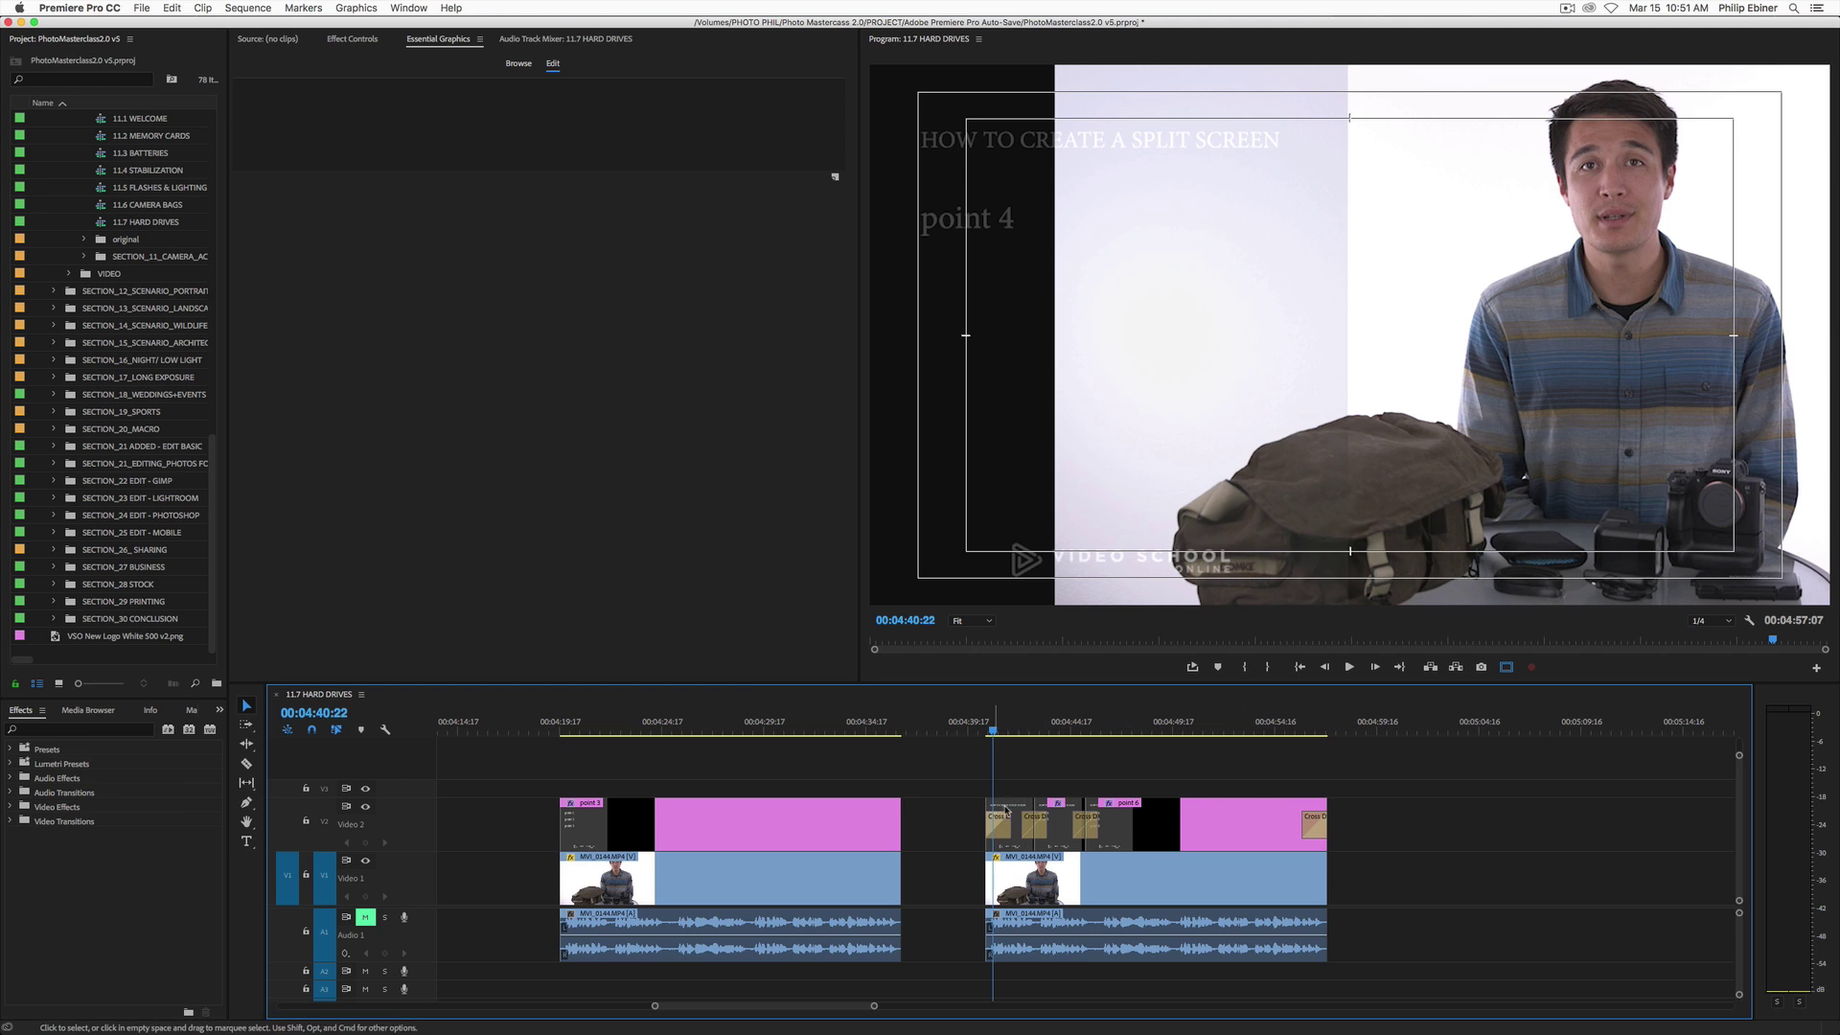
{"action": "left_click", "coordinate": [998, 827]}
{"action": "key", "text": "BackSpace"}
{"action": "key", "text": "BackSpace"}
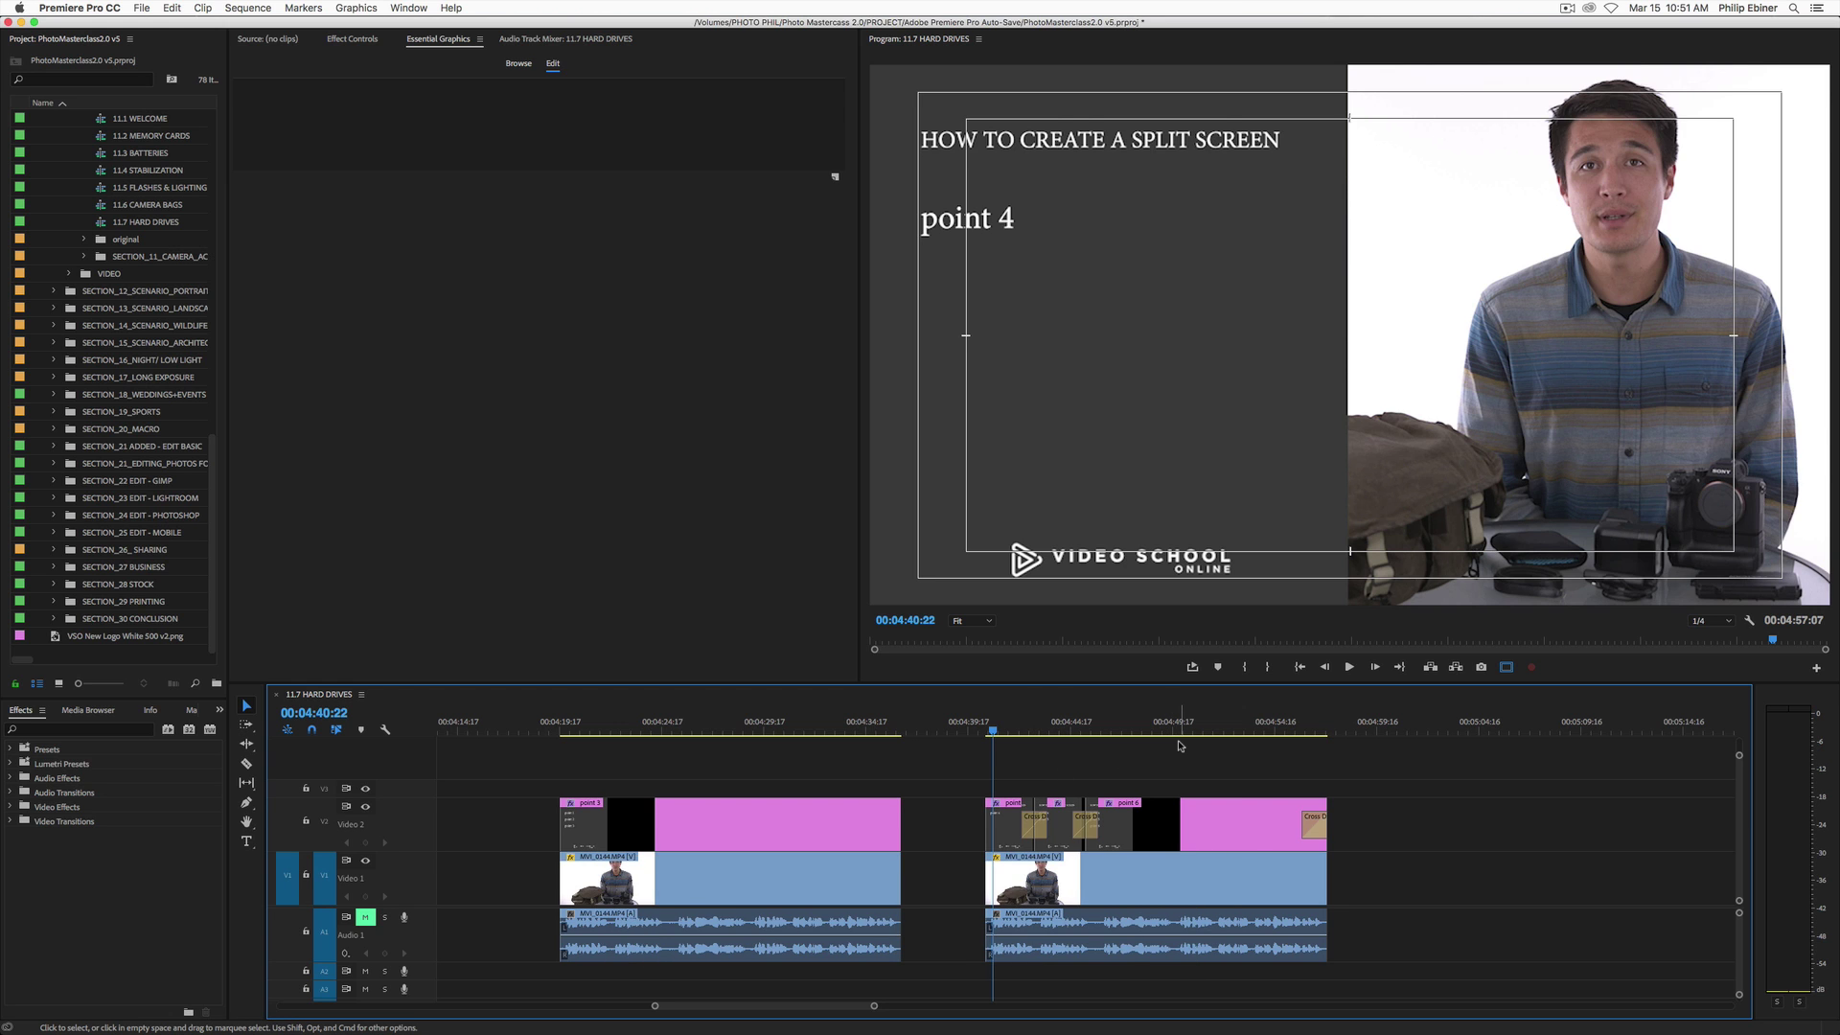
{"action": "key", "text": "space"}
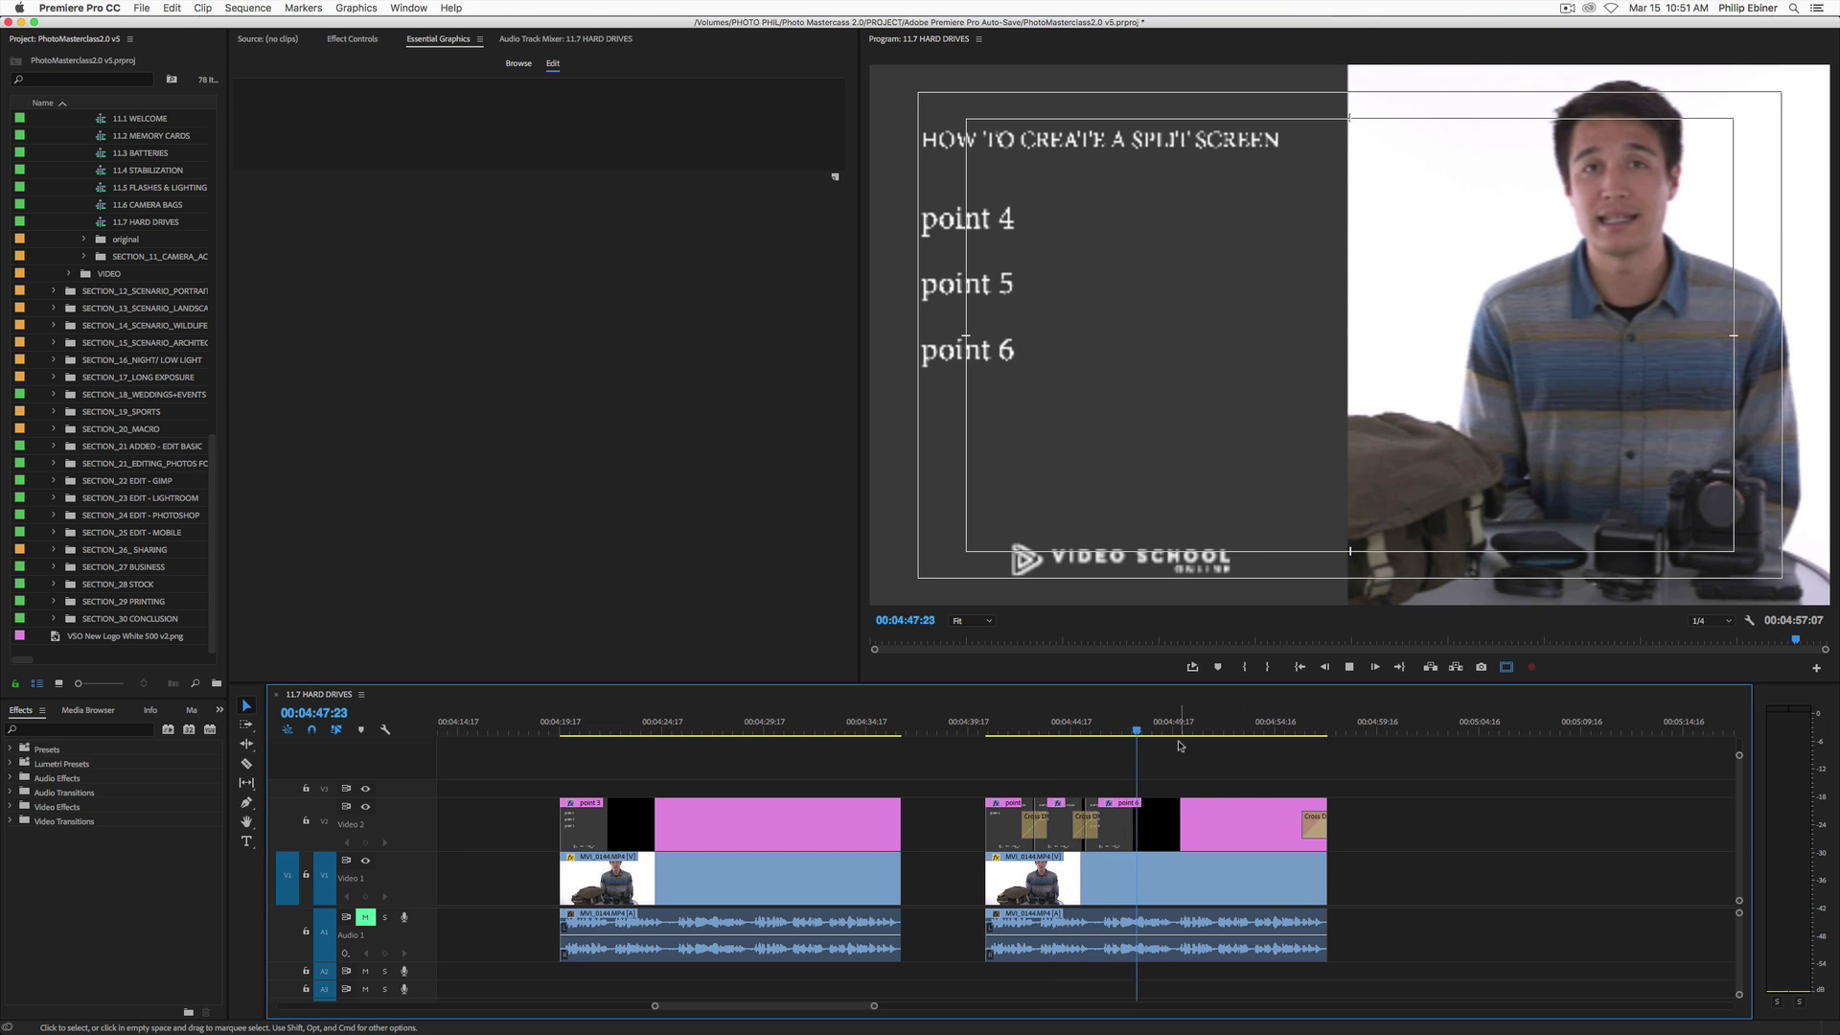
{"action": "key", "text": "space"}
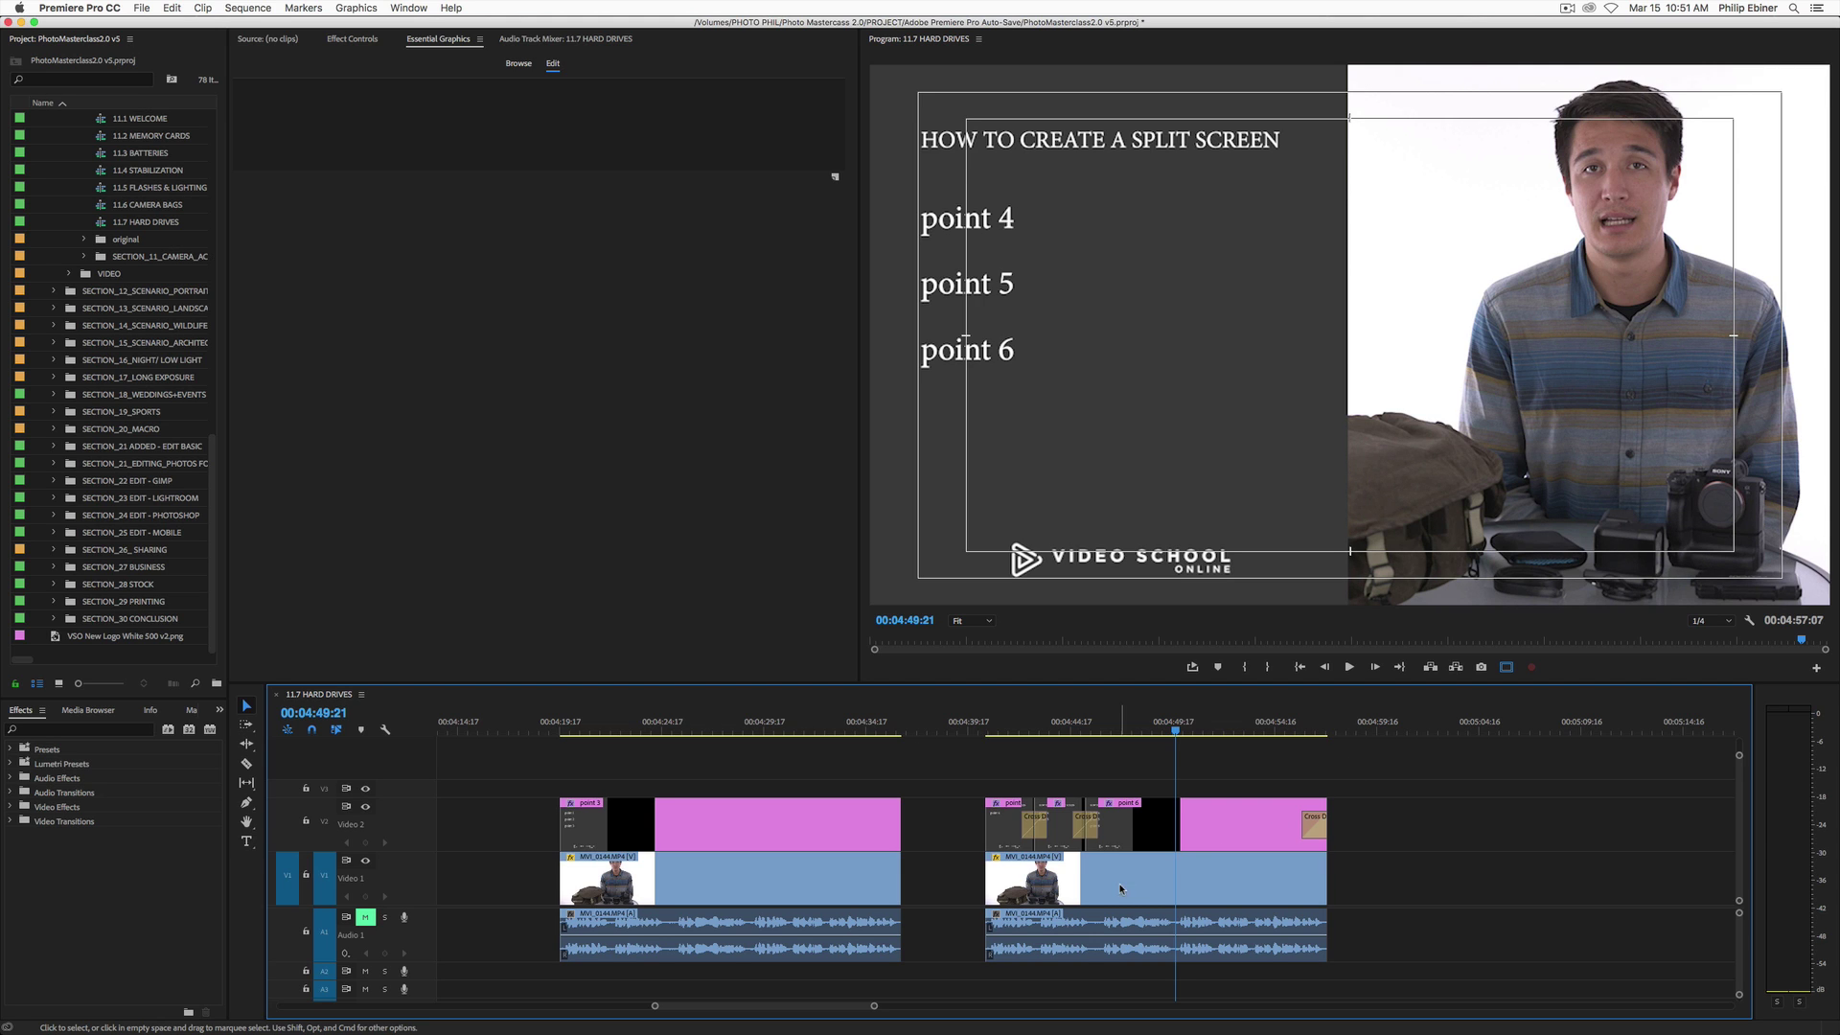
Raise the points graphic's Motion Position X so the panel sits on the right.
{"action": "left_click", "coordinate": [1171, 854]}
{"action": "left_click", "coordinate": [1171, 820]}
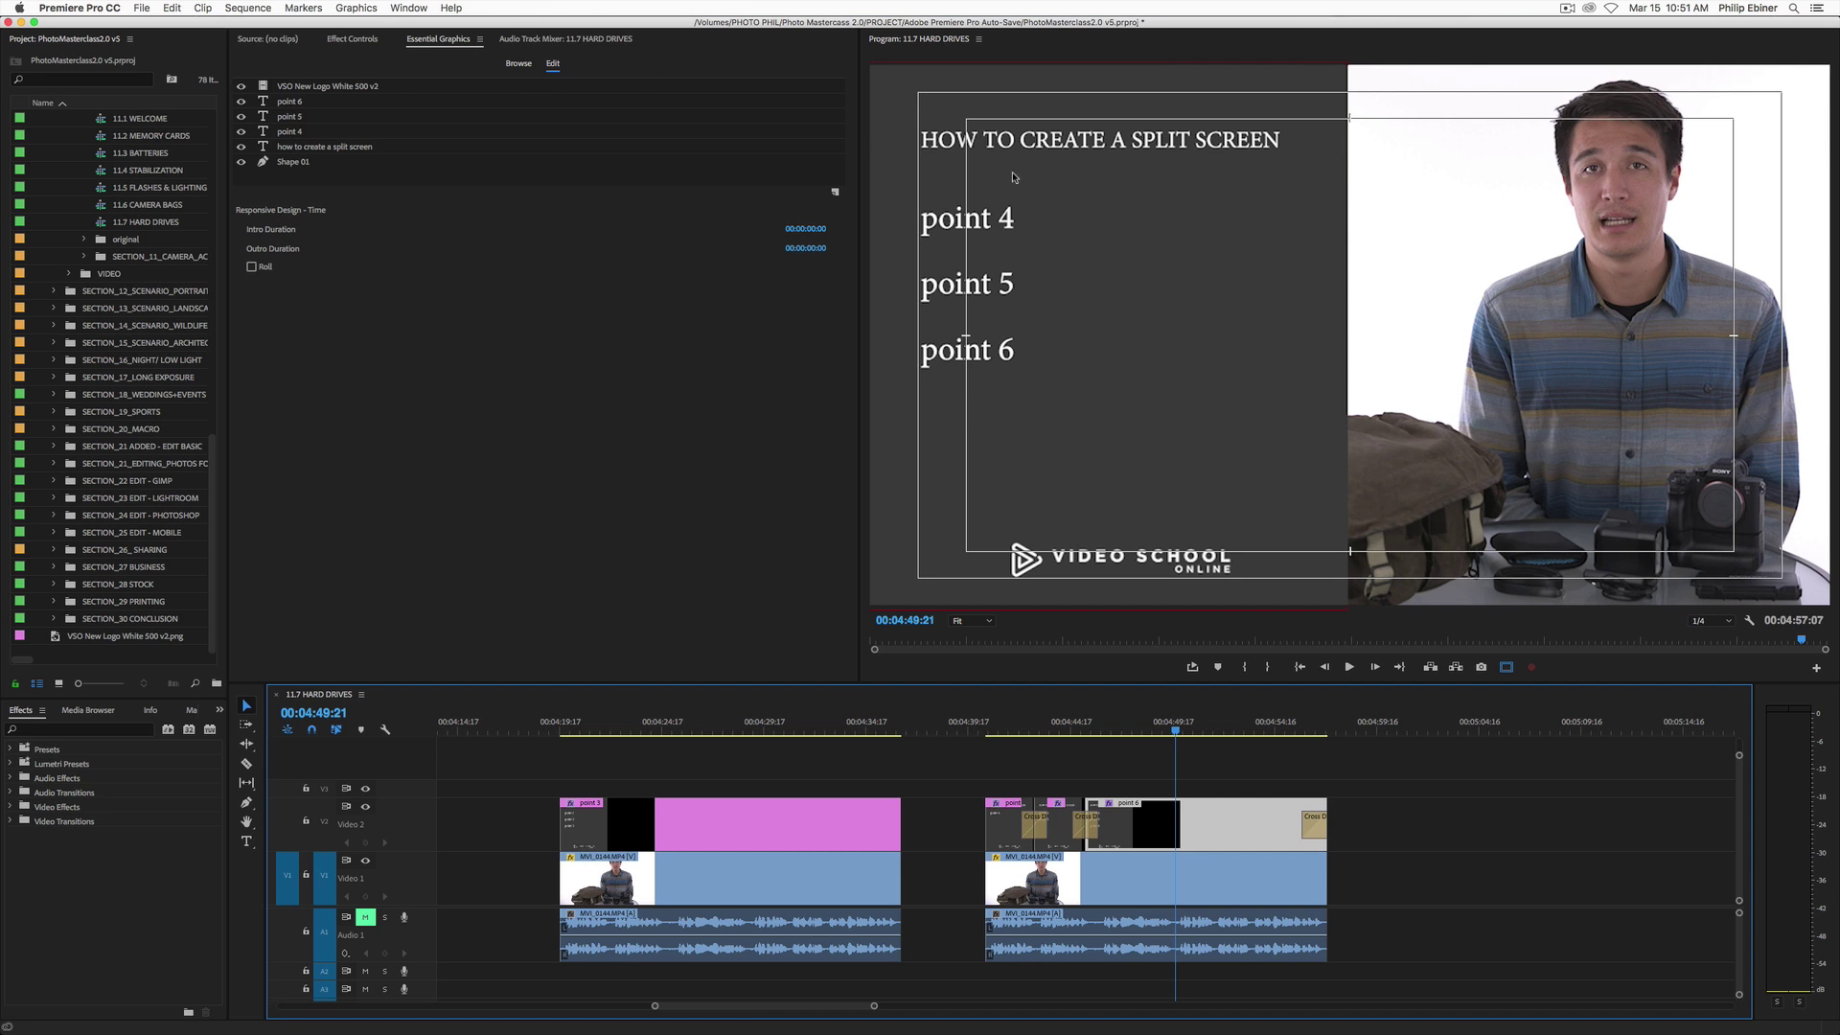
{"action": "left_click", "coordinate": [352, 39]}
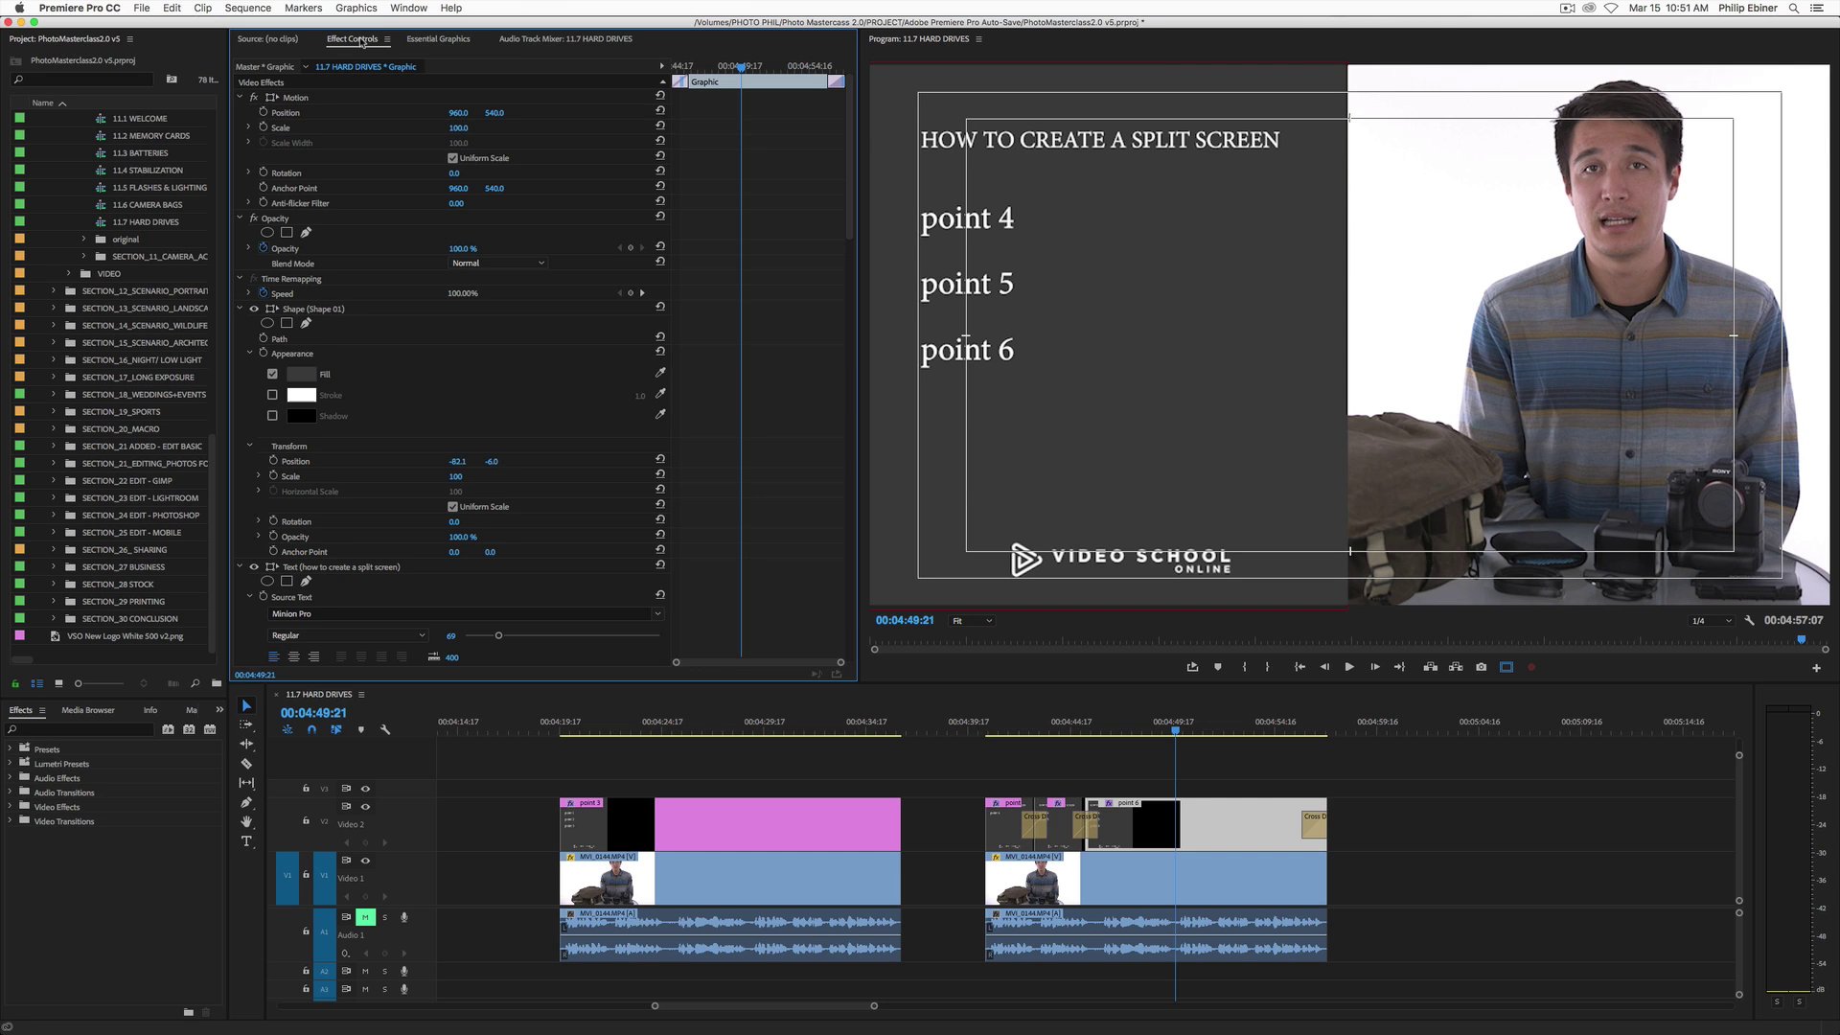
{"action": "left_click_drag", "start_coordinate": [464, 113], "coordinate": [1394, 114]}
Lower the presenter clip's Position X to move it left, then deselect all clips.
{"action": "left_click", "coordinate": [1097, 871]}
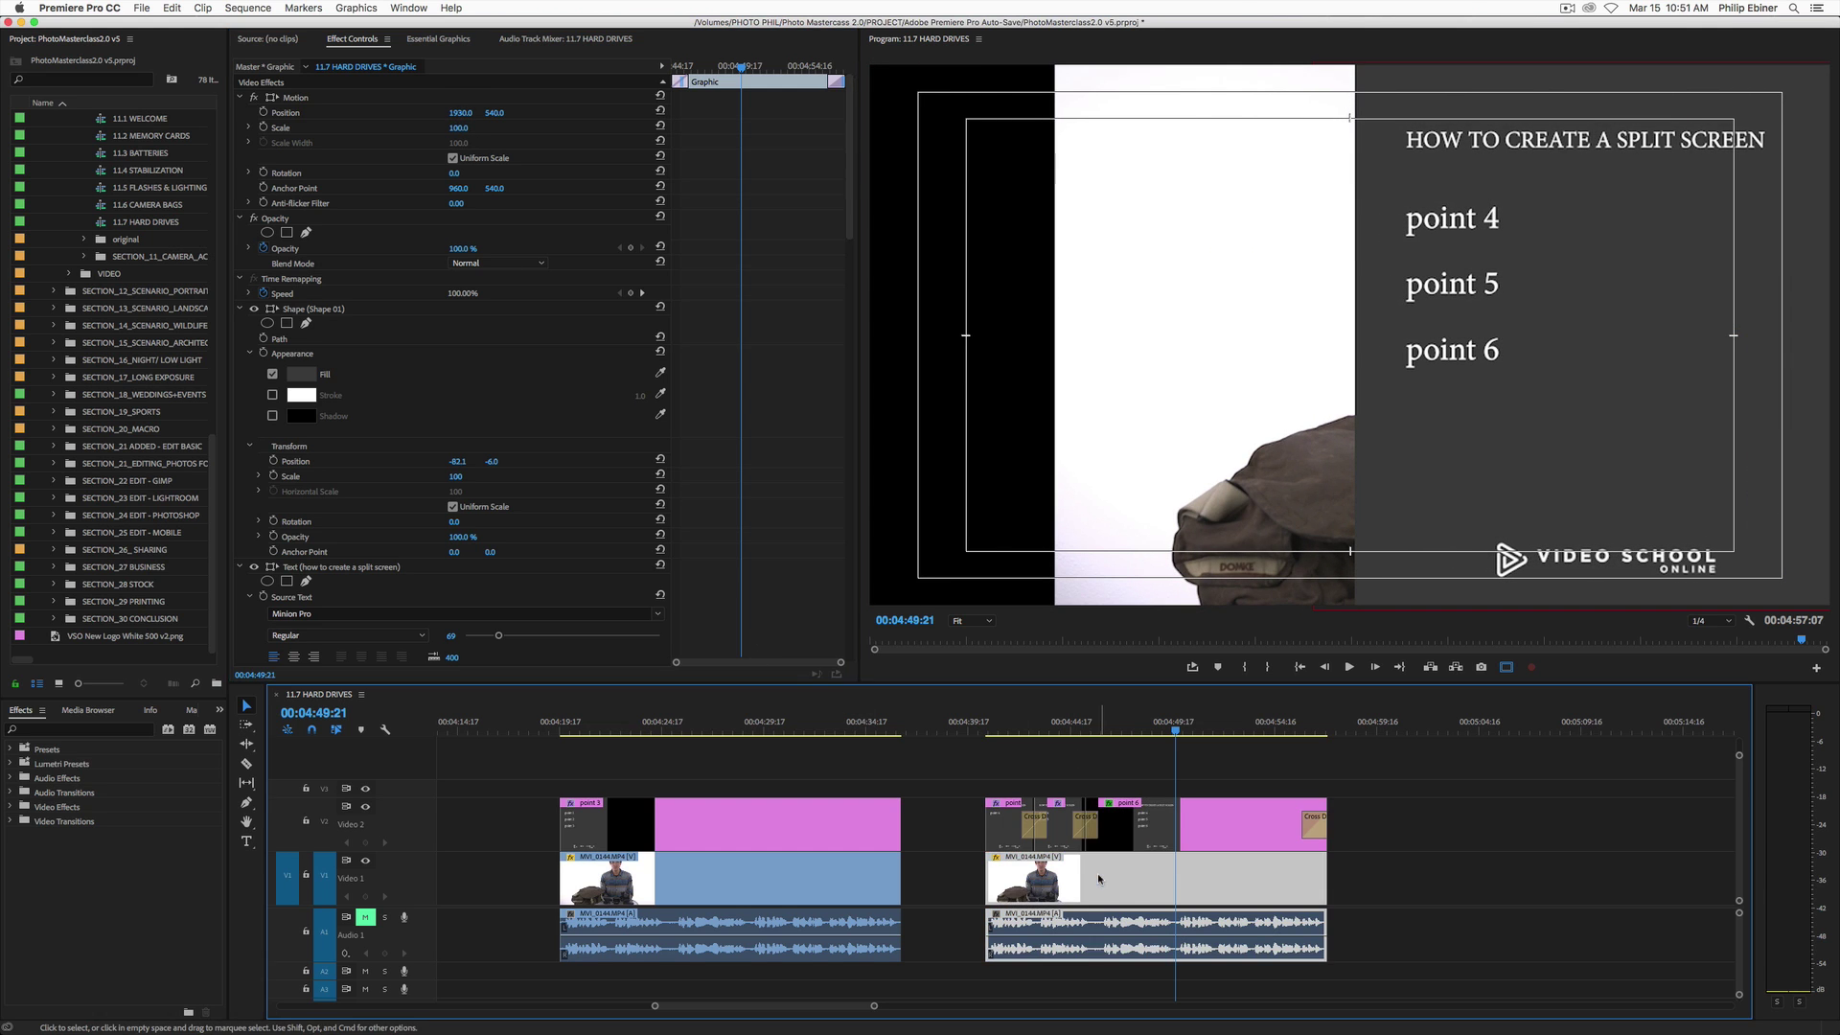
{"action": "left_click_drag", "start_coordinate": [464, 113], "coordinate": [29, 113]}
{"action": "left_click", "coordinate": [1476, 824]}
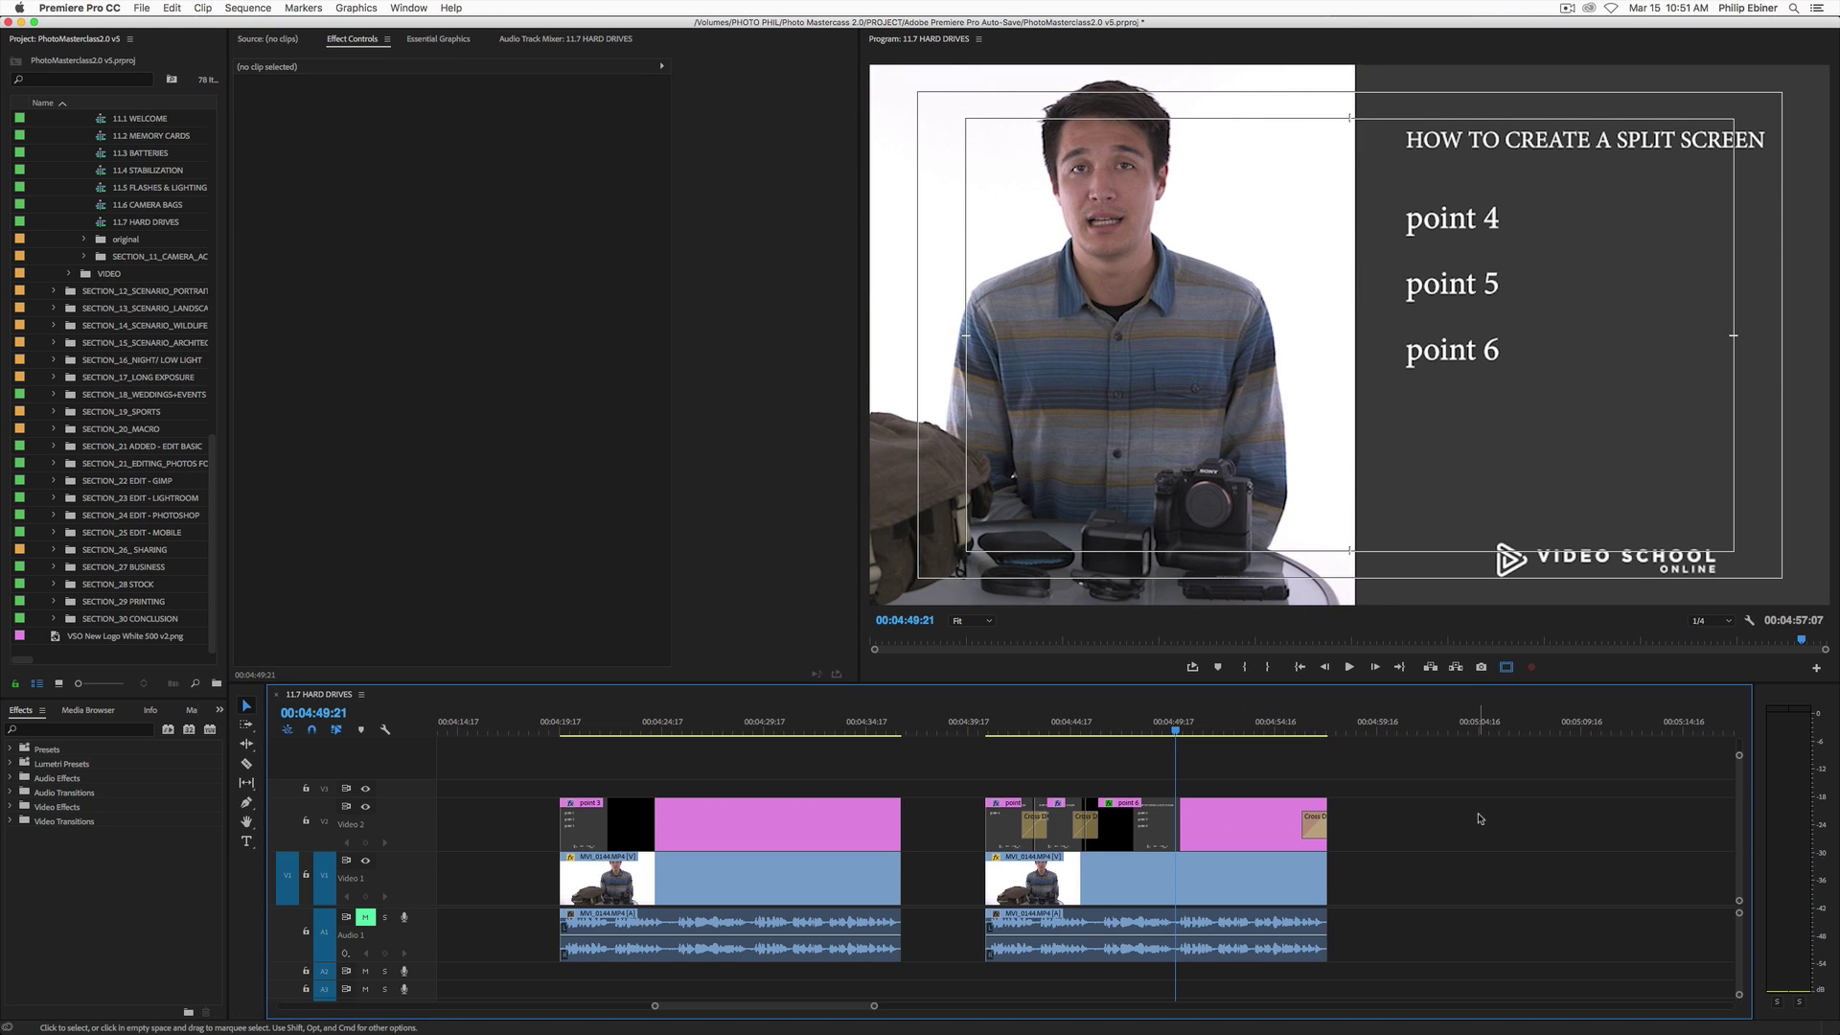